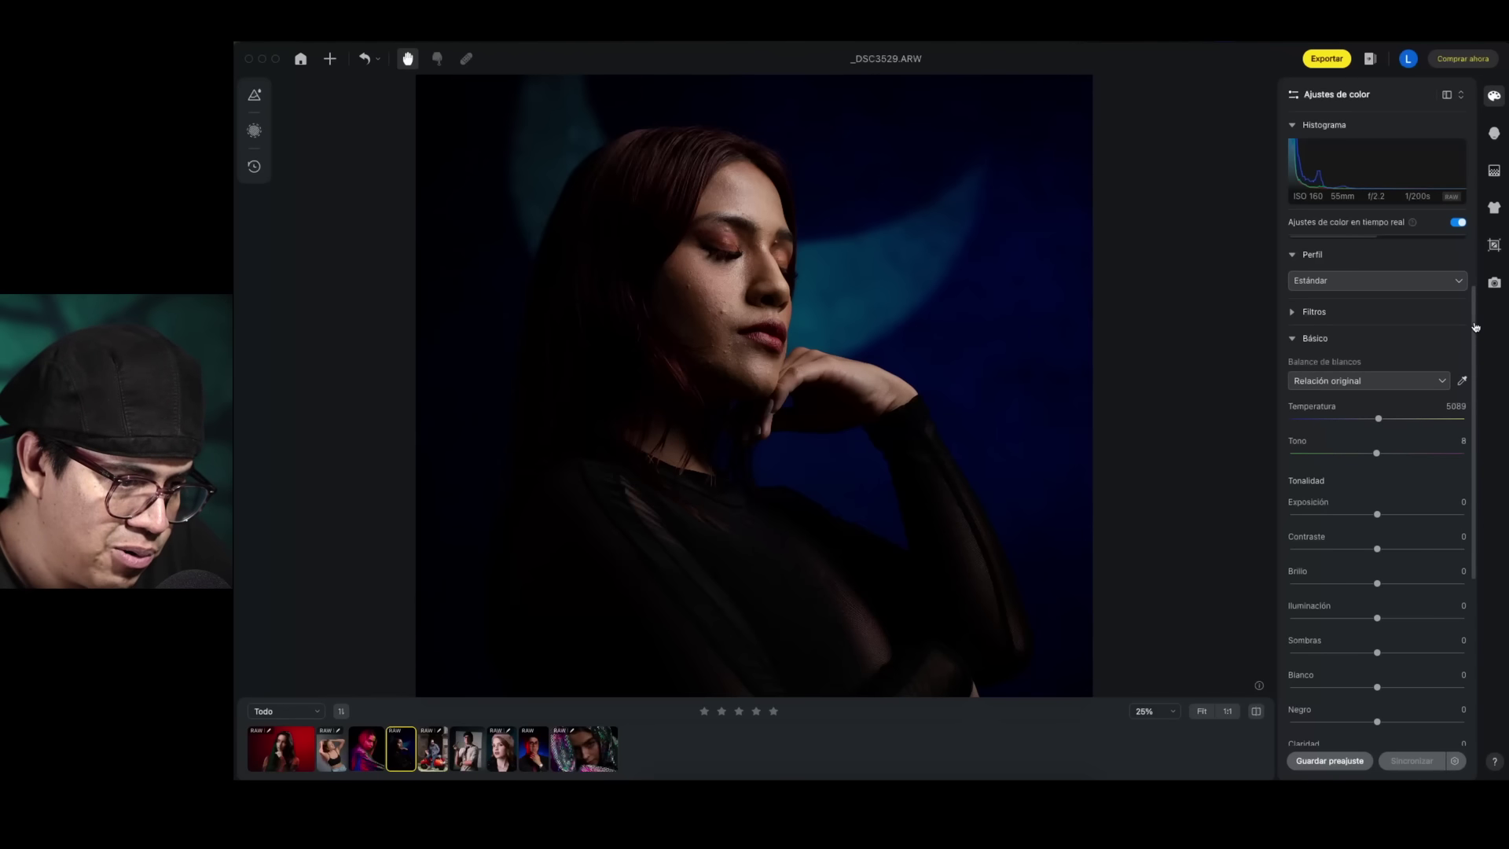
Brighten the dark portrait by setting Exposición to 1.5 and reduce its highlights with Iluminación at -50
{"action": "scroll", "coordinate": [1474, 329], "scroll_direction": "down", "scroll_amount": 5}
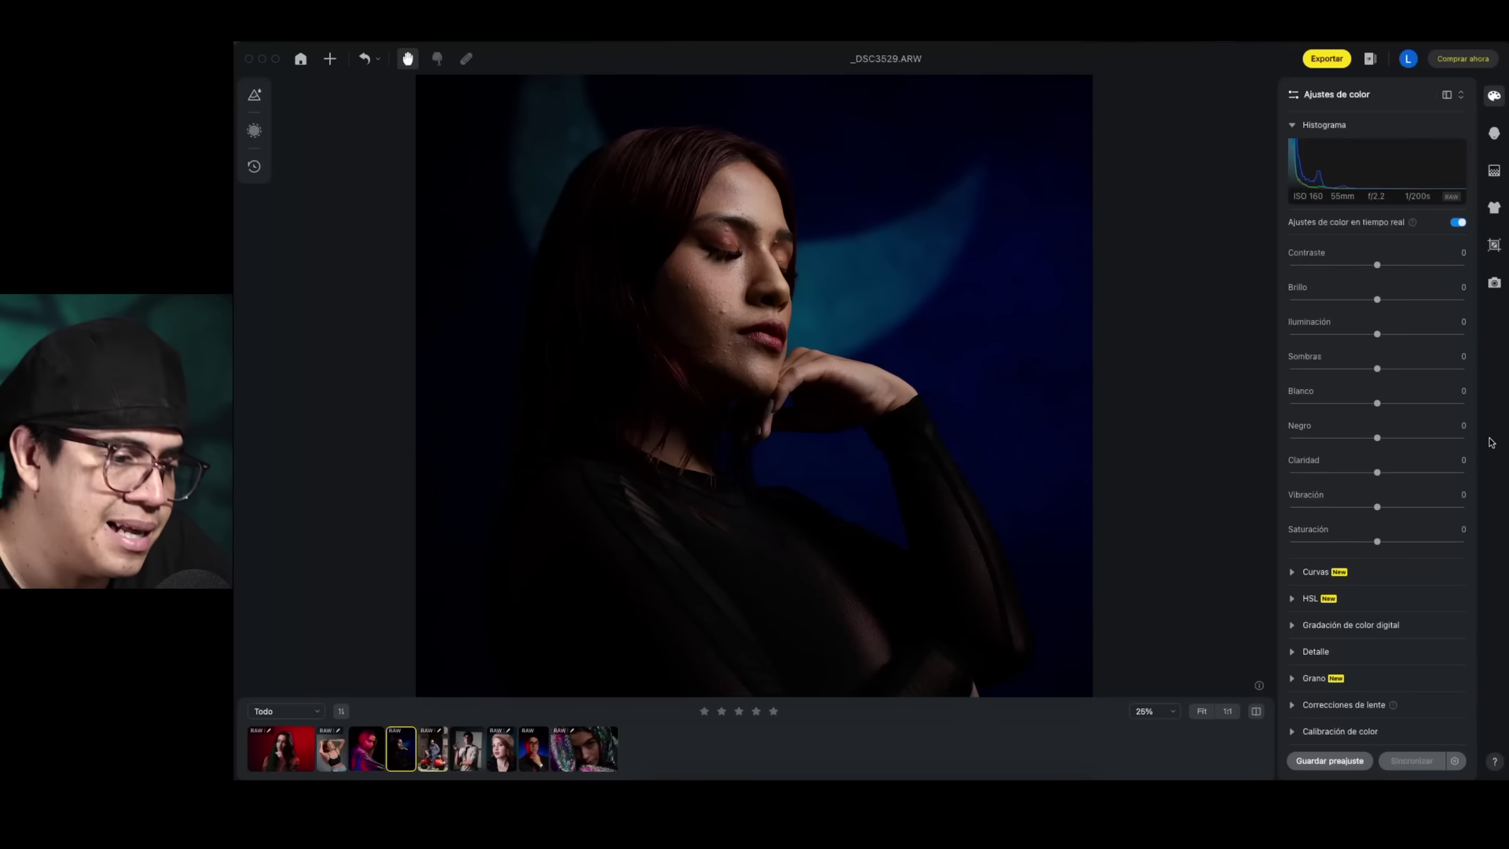
{"action": "left_click_drag", "start_coordinate": [1474, 460], "coordinate": [1468, 230]}
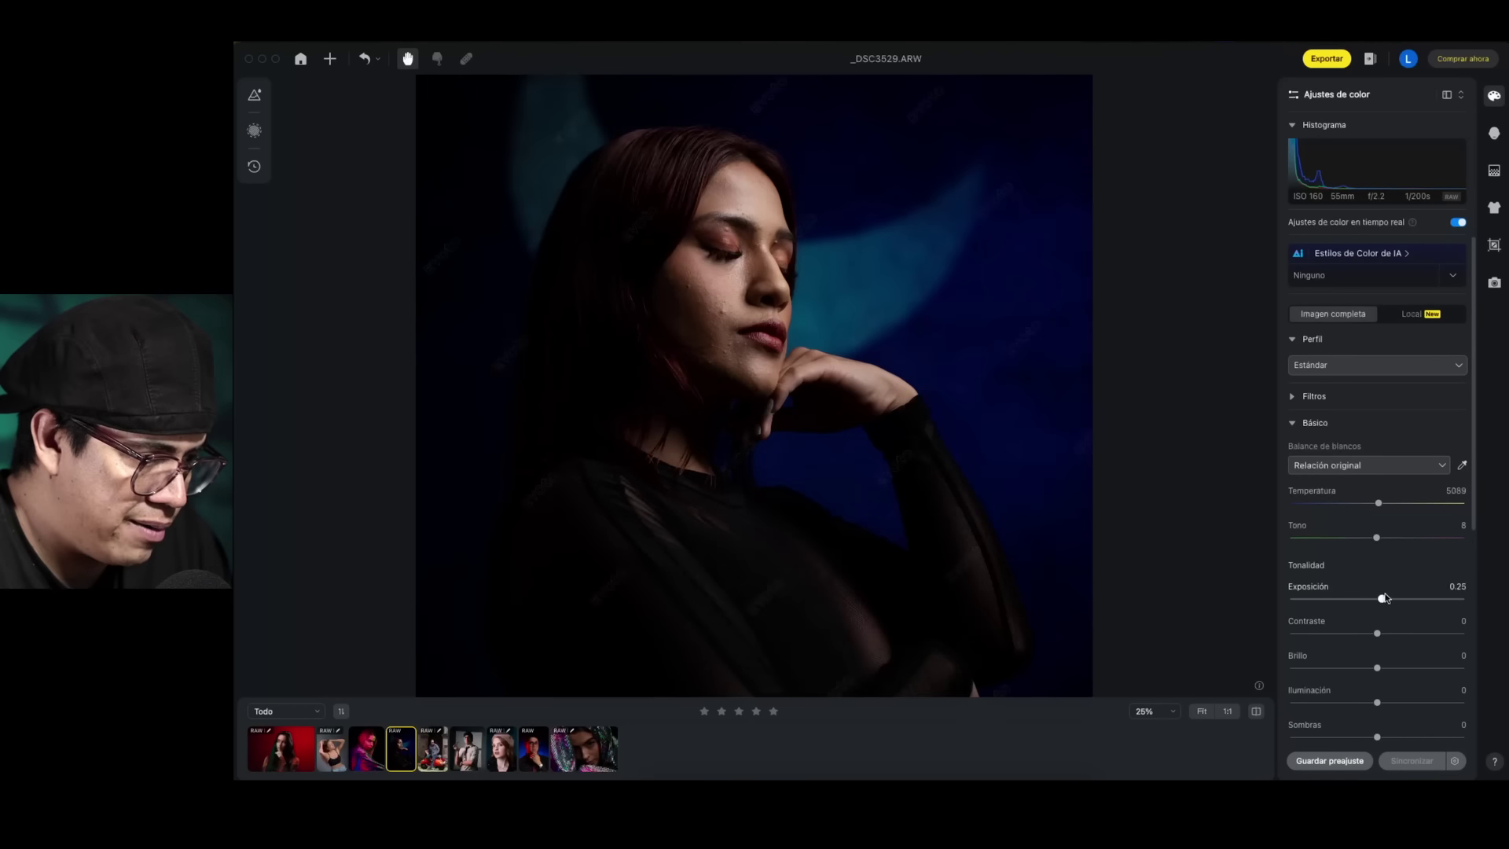
{"action": "left_click_drag", "start_coordinate": [1385, 598], "coordinate": [1405, 598]}
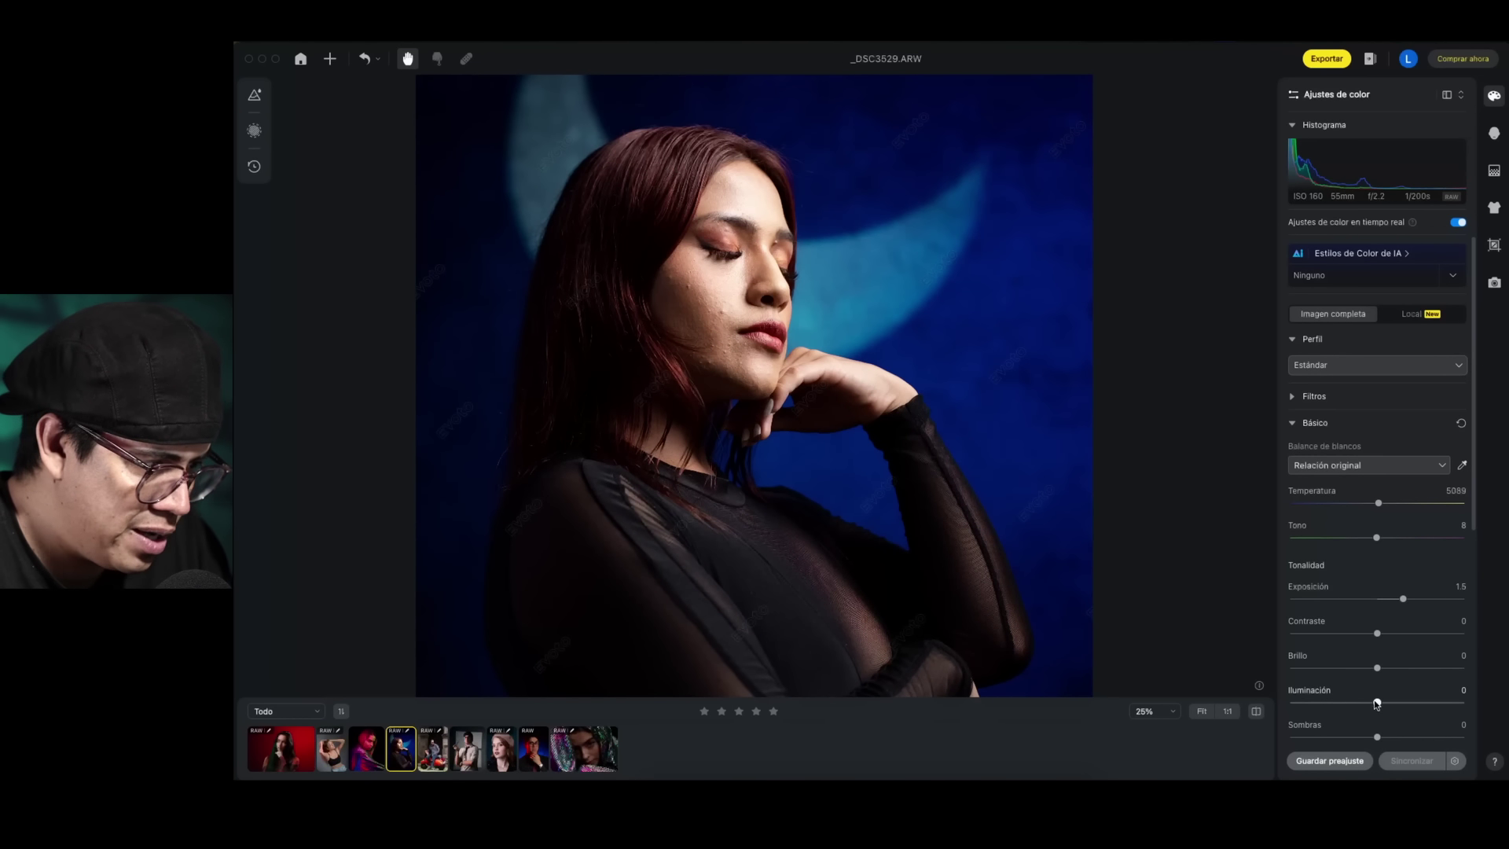
{"action": "left_click_drag", "start_coordinate": [1376, 702], "coordinate": [1334, 698]}
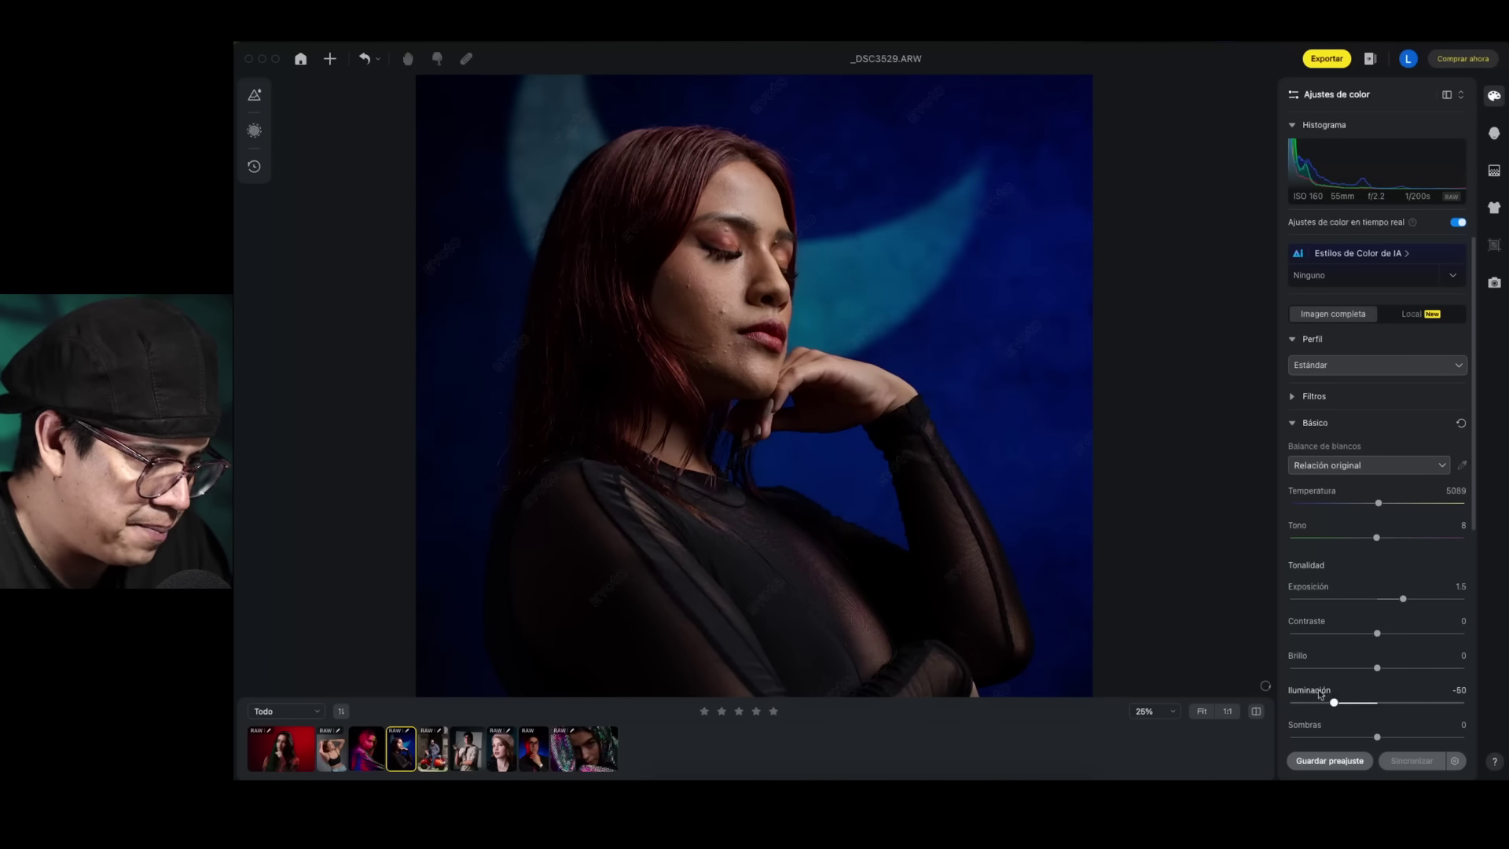
Remove the freckles and acne from the woman's face in the portrait retouching settings with Pecas y Acné at 100
{"action": "scroll", "coordinate": [844, 334], "scroll_direction": "up", "scroll_amount": 5}
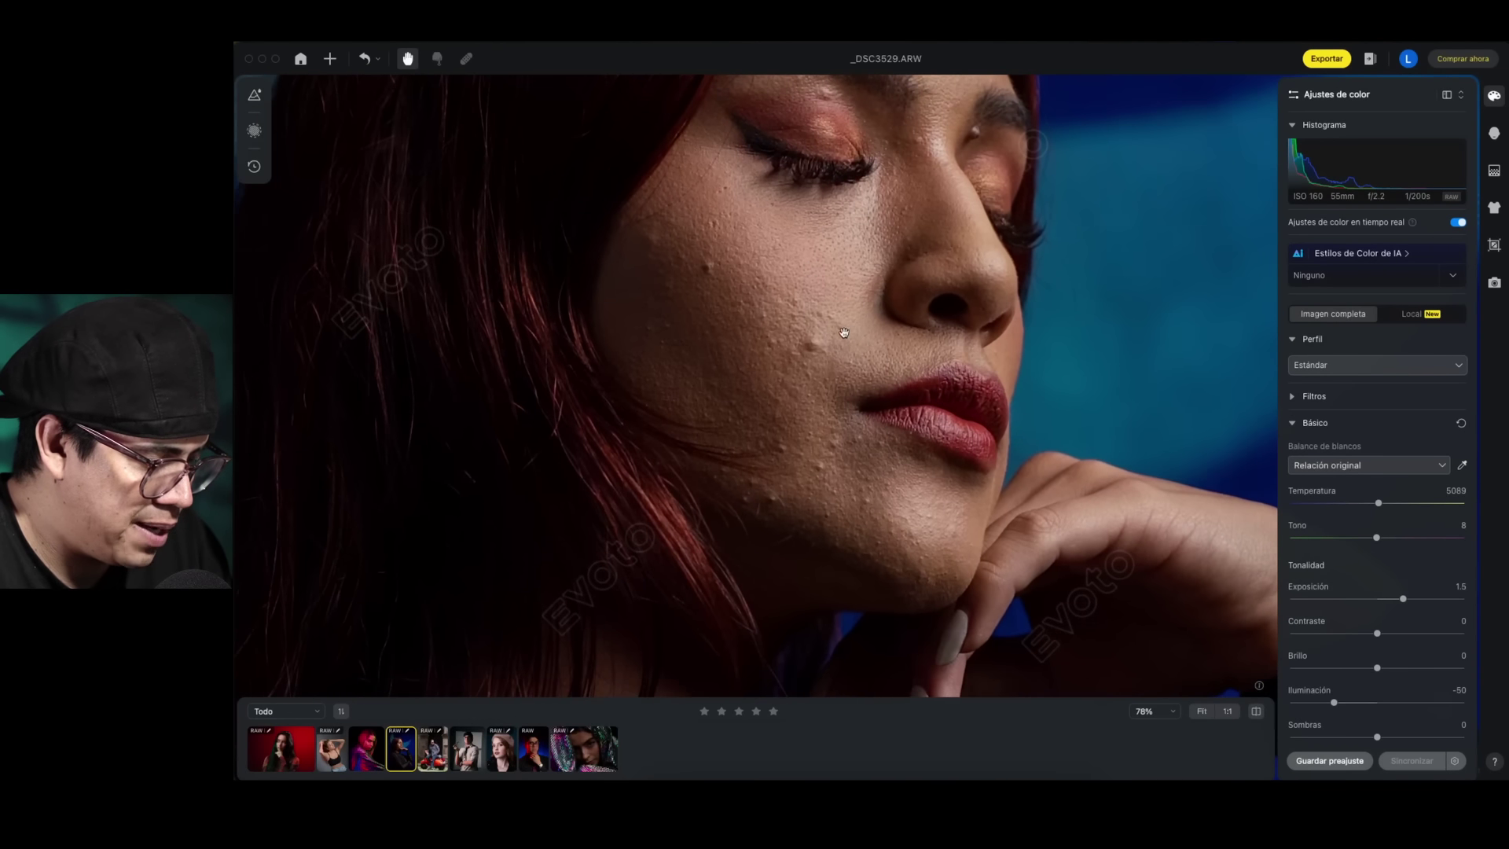
{"action": "scroll", "coordinate": [843, 334], "scroll_direction": "up", "scroll_amount": 2}
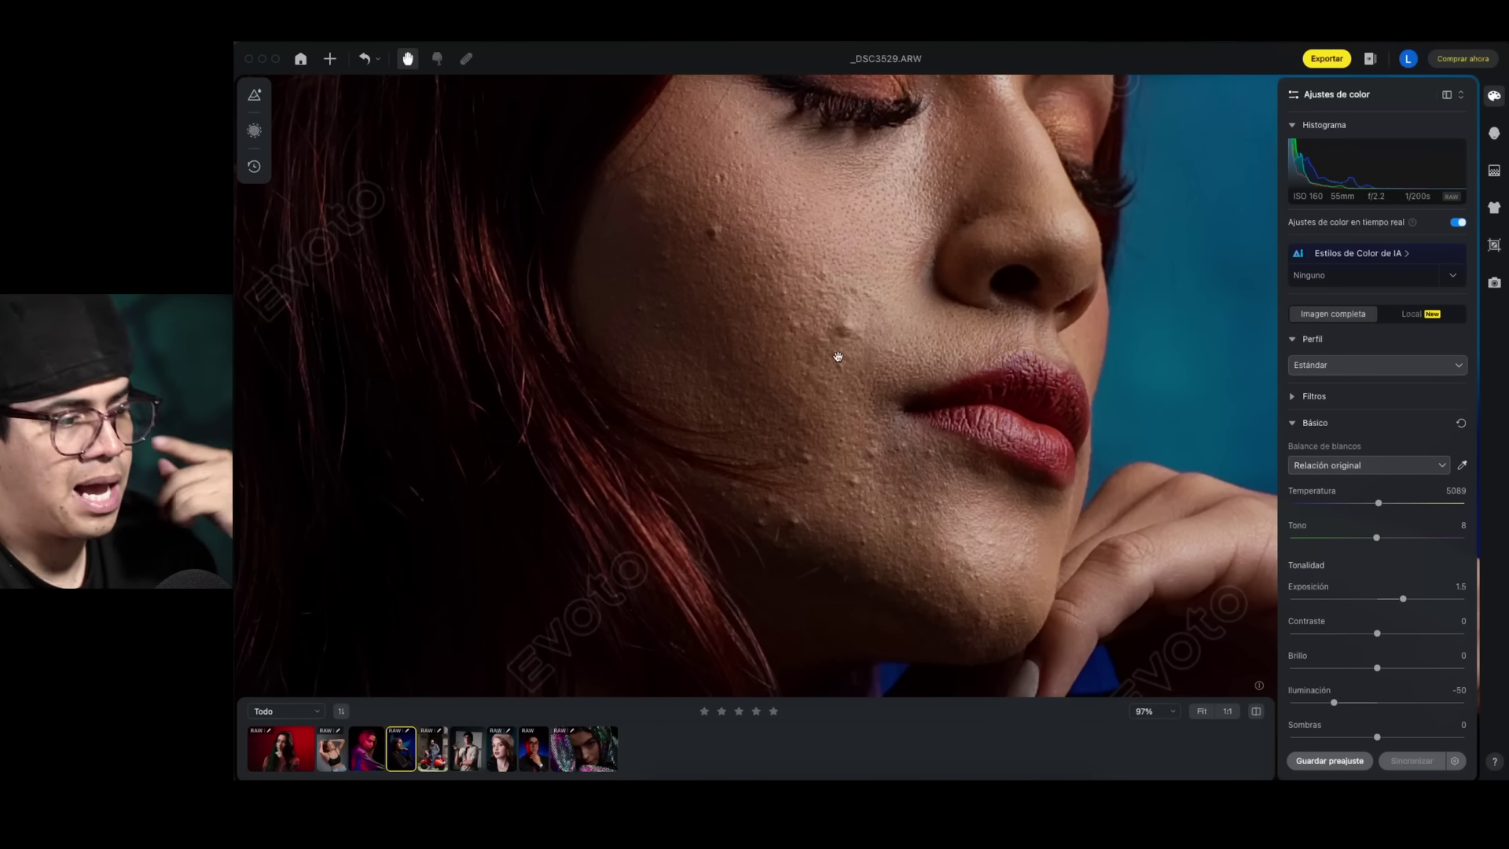
{"action": "left_click", "coordinate": [1494, 133]}
{"action": "left_click", "coordinate": [1292, 167]}
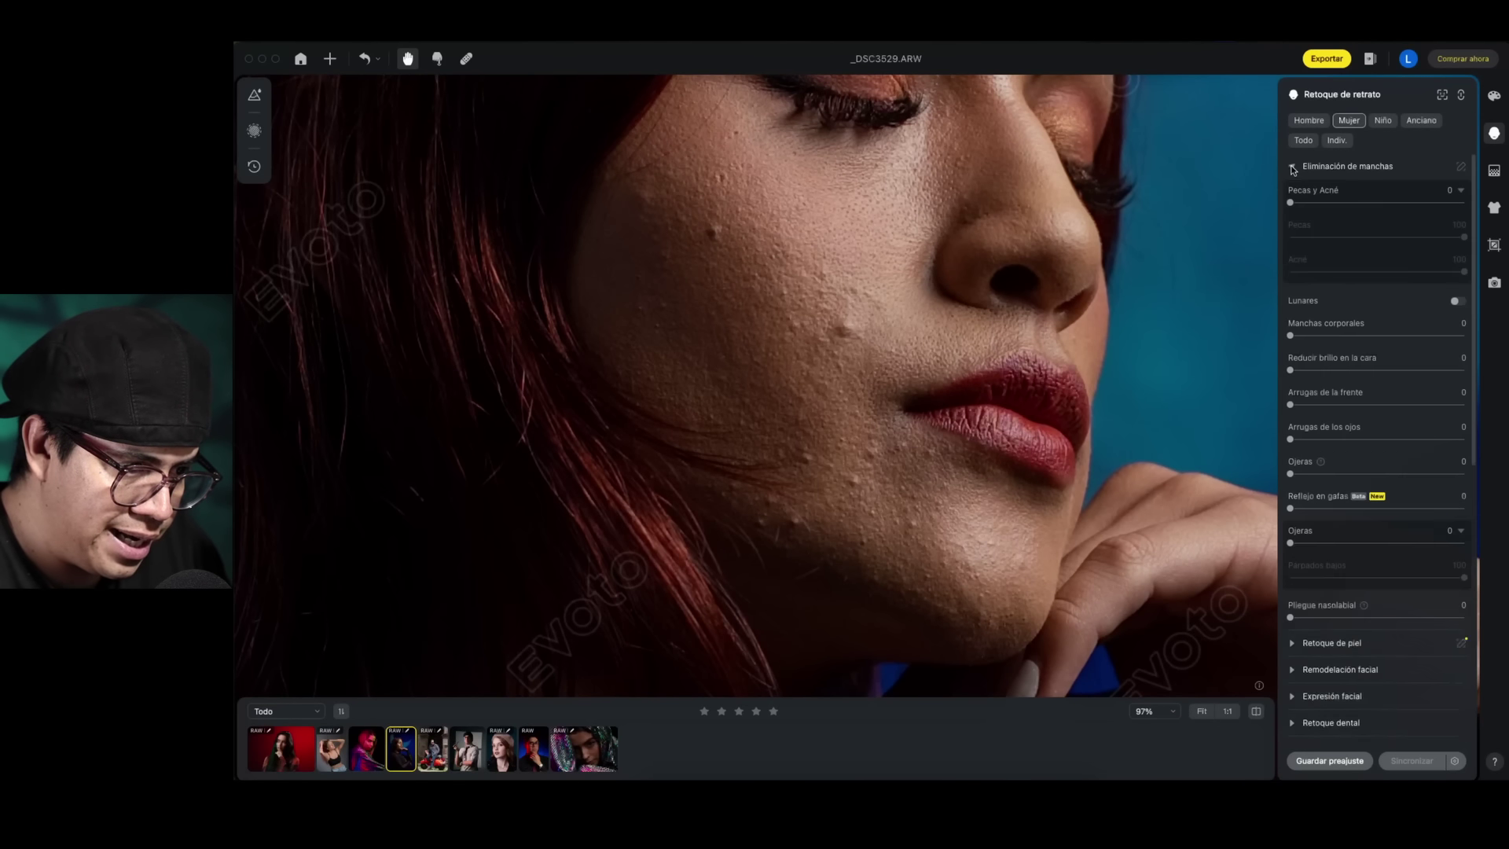
{"action": "left_click_drag", "start_coordinate": [1291, 203], "coordinate": [1464, 204]}
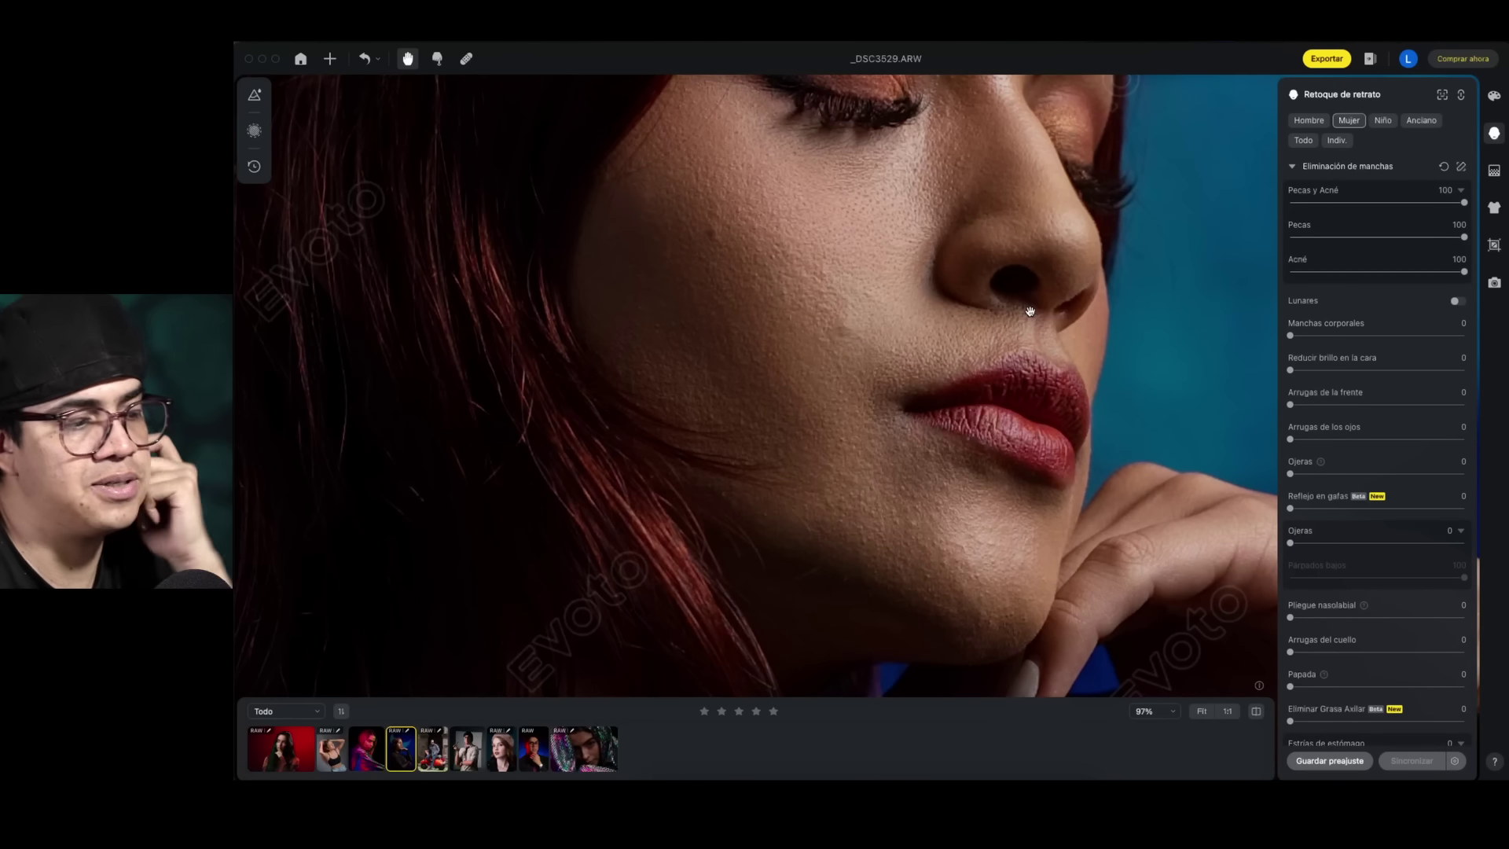
{"action": "scroll", "coordinate": [1029, 311], "scroll_direction": "down", "scroll_amount": 5}
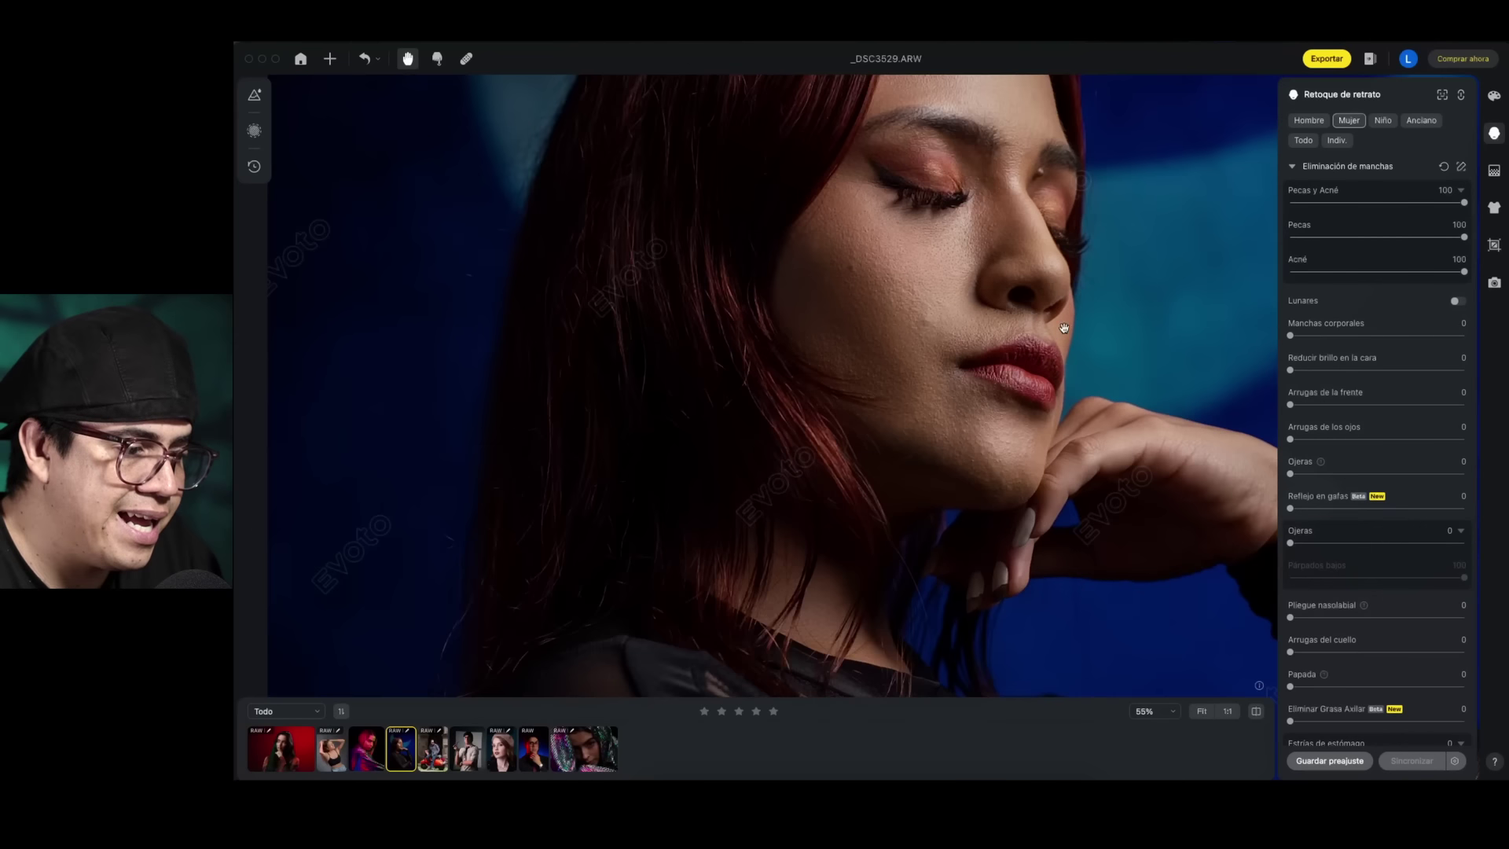
Compare the skin with and without blemish removal by lowering Pecas y Acné to 97 and 0, and restoring it to 100
{"action": "mouse_move", "coordinate": [1463, 202]}
{"action": "left_mouse_down"}
{"action": "mouse_move", "coordinate": [1293, 203]}
{"action": "mouse_move", "coordinate": [1458, 204]}
{"action": "left_mouse_up"}
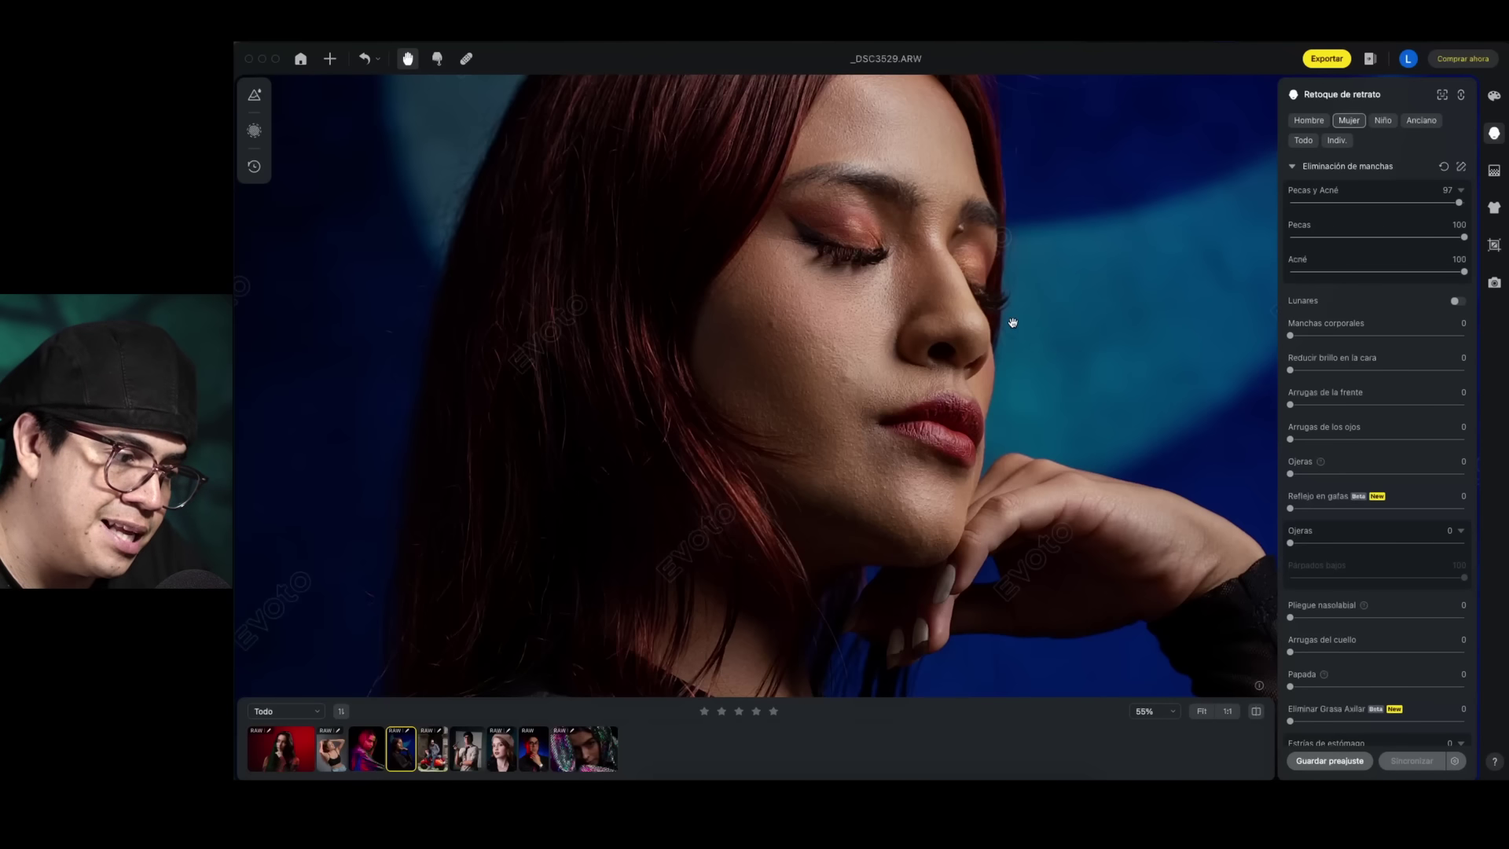
{"action": "scroll", "coordinate": [982, 346], "scroll_direction": "up", "scroll_amount": 2}
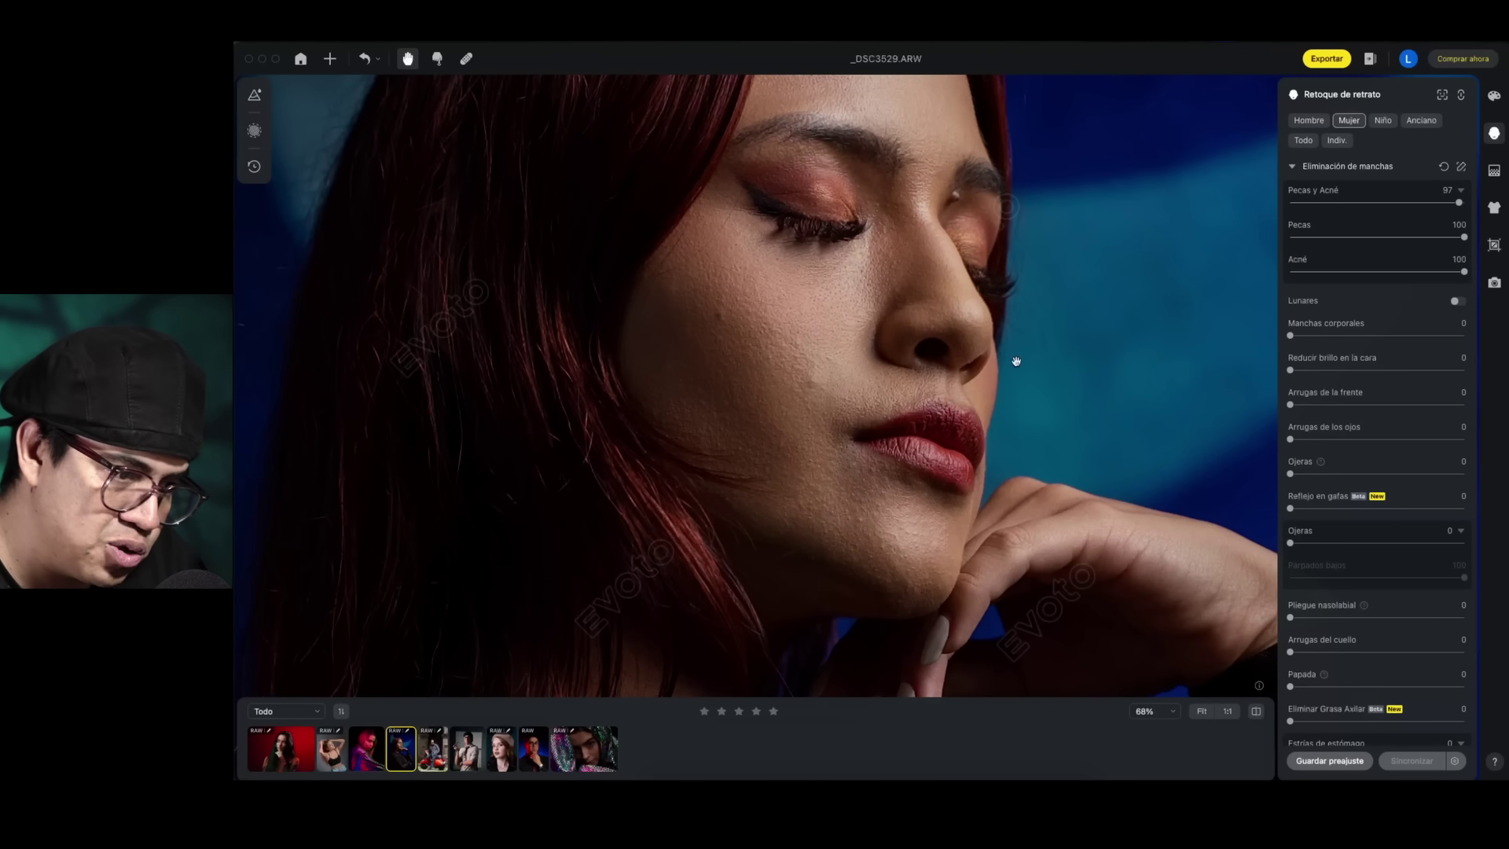
{"action": "left_click_drag", "start_coordinate": [1459, 203], "coordinate": [1218, 196]}
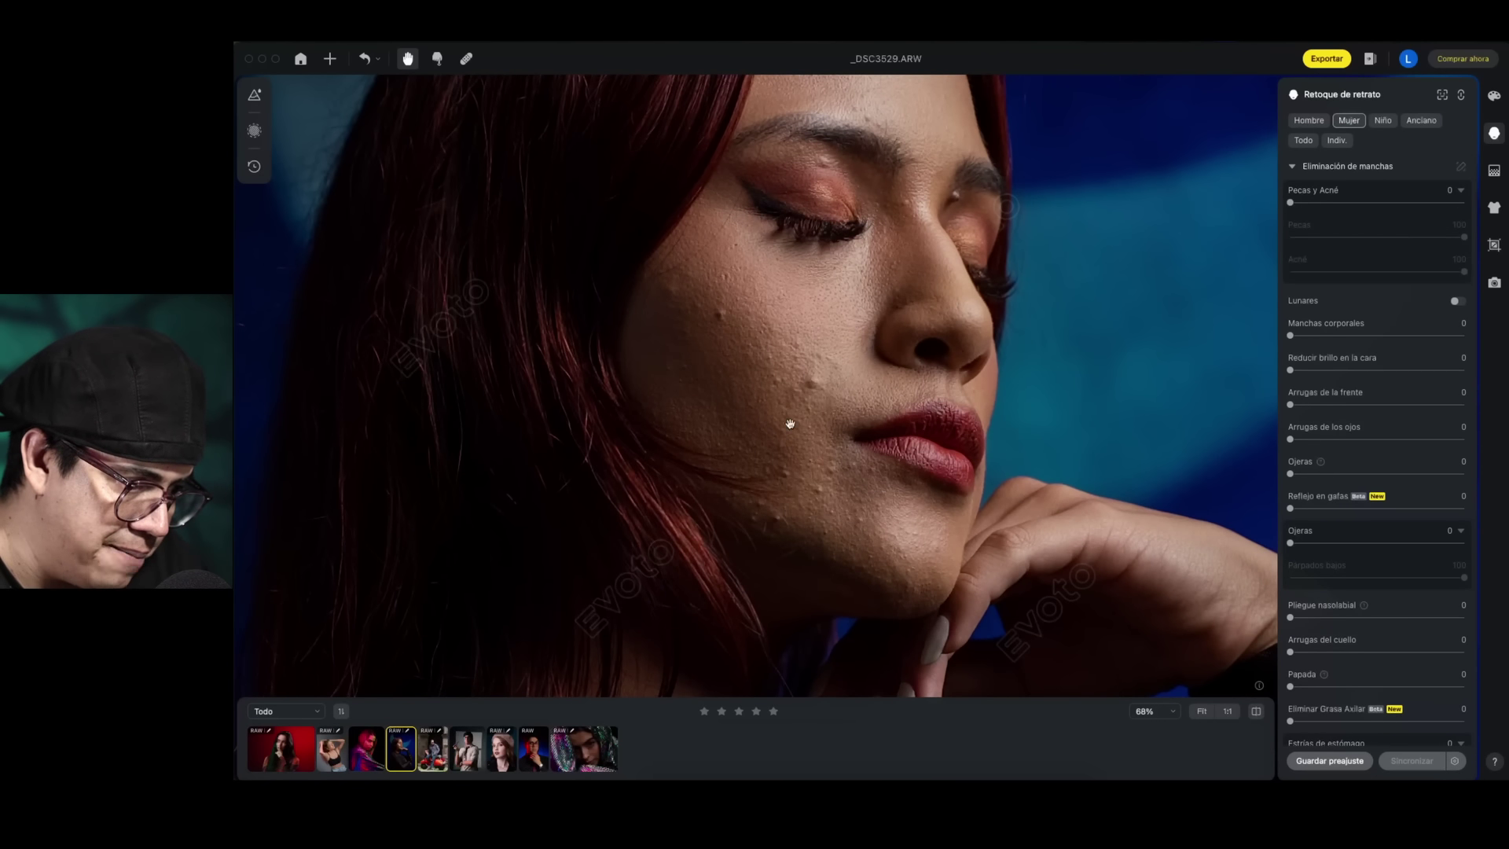
{"action": "double_click", "coordinate": [1312, 203]}
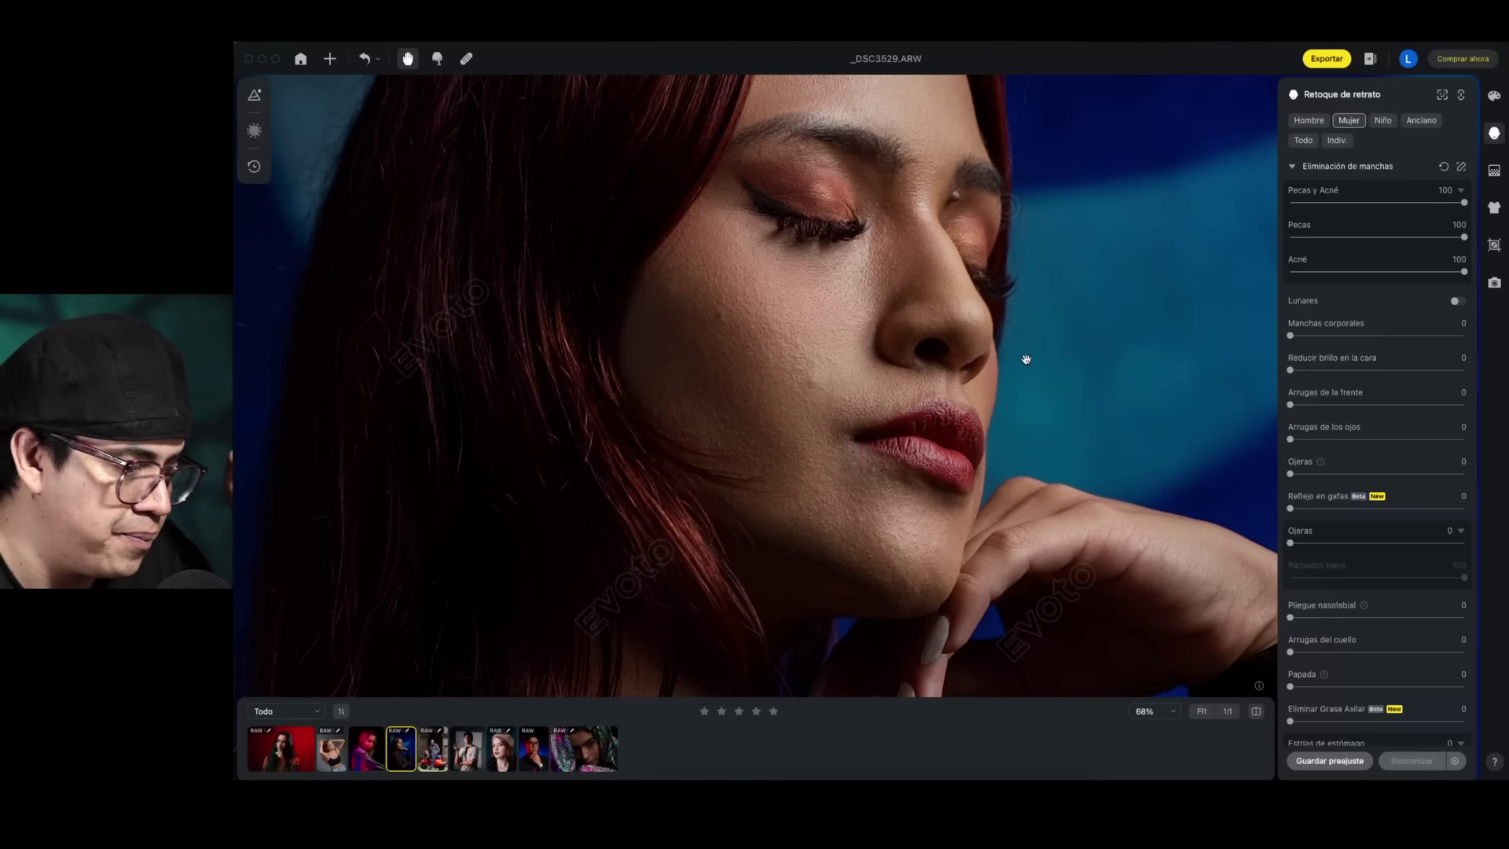
Open the portrait _DSC0148.ARW of the man with glasses and set Pecas y Acné to 100
{"action": "left_click", "coordinate": [533, 749]}
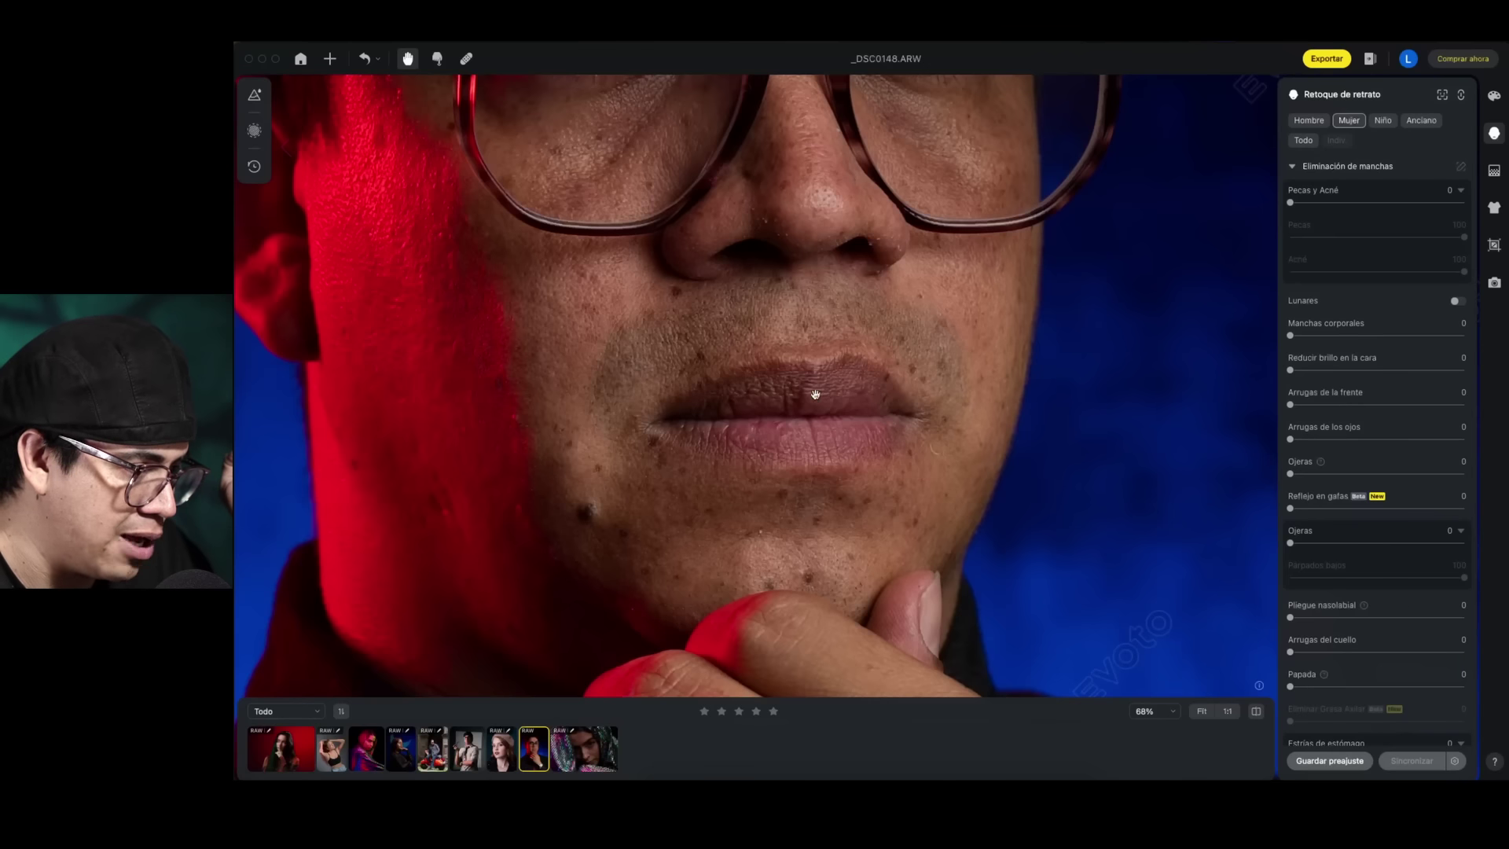
{"action": "scroll", "coordinate": [835, 332], "scroll_direction": "down", "scroll_amount": 5}
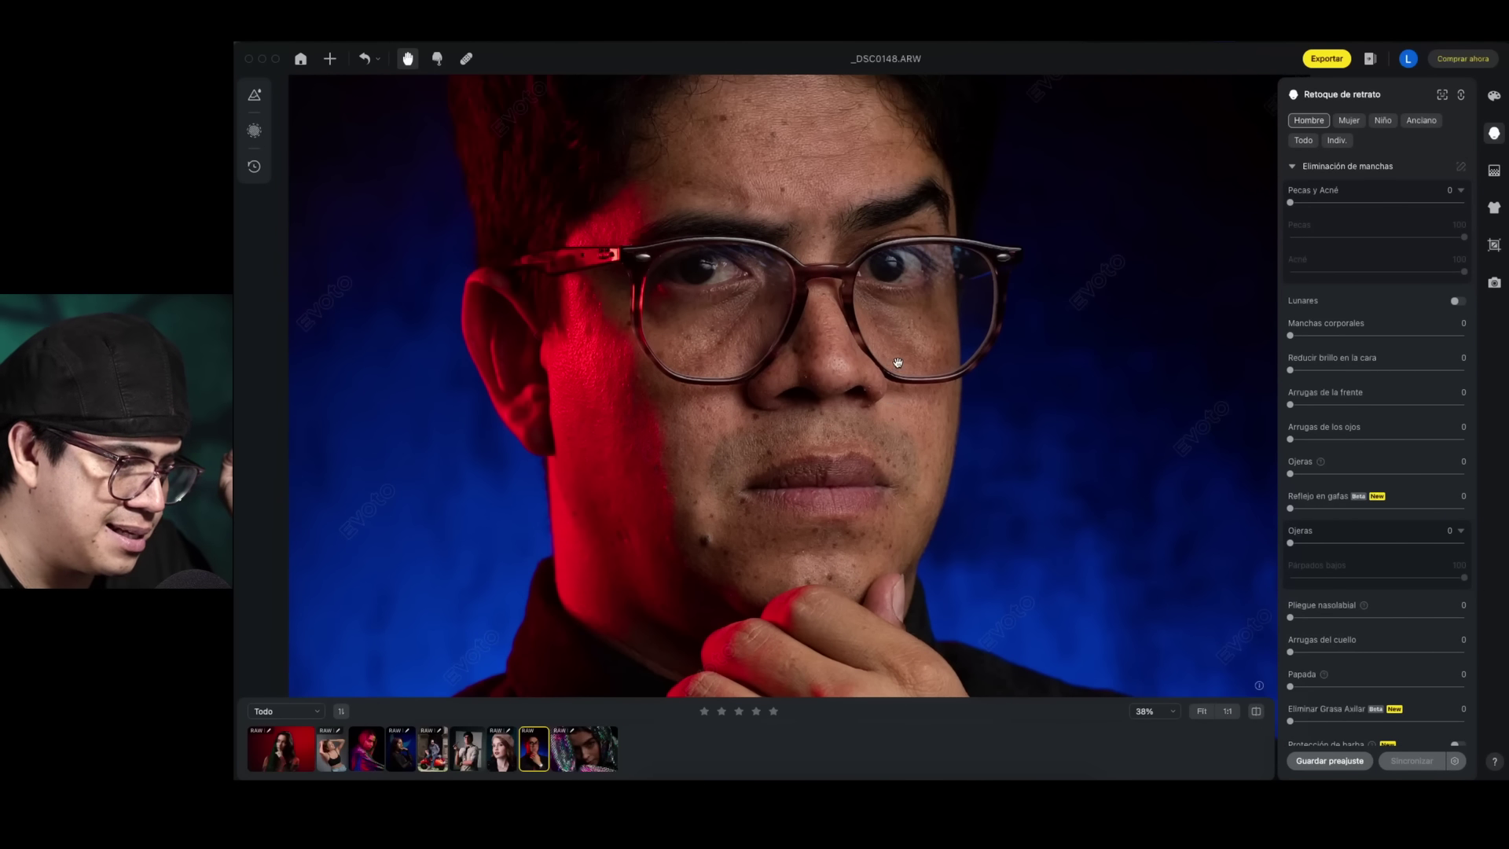
{"action": "scroll", "coordinate": [897, 362], "scroll_direction": "down", "scroll_amount": 3}
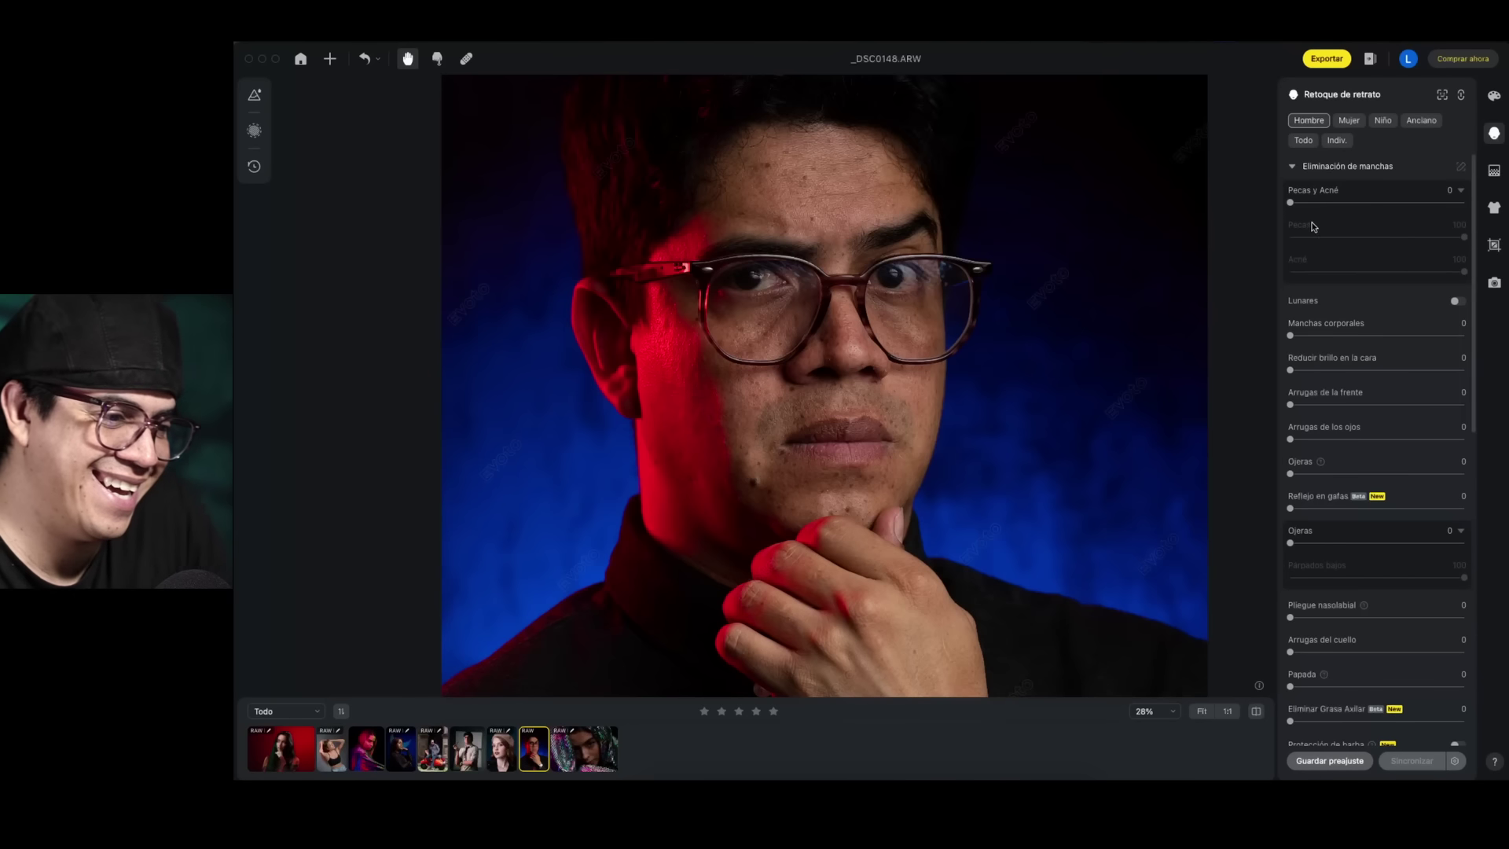
{"action": "left_click_drag", "start_coordinate": [1292, 202], "coordinate": [1466, 203]}
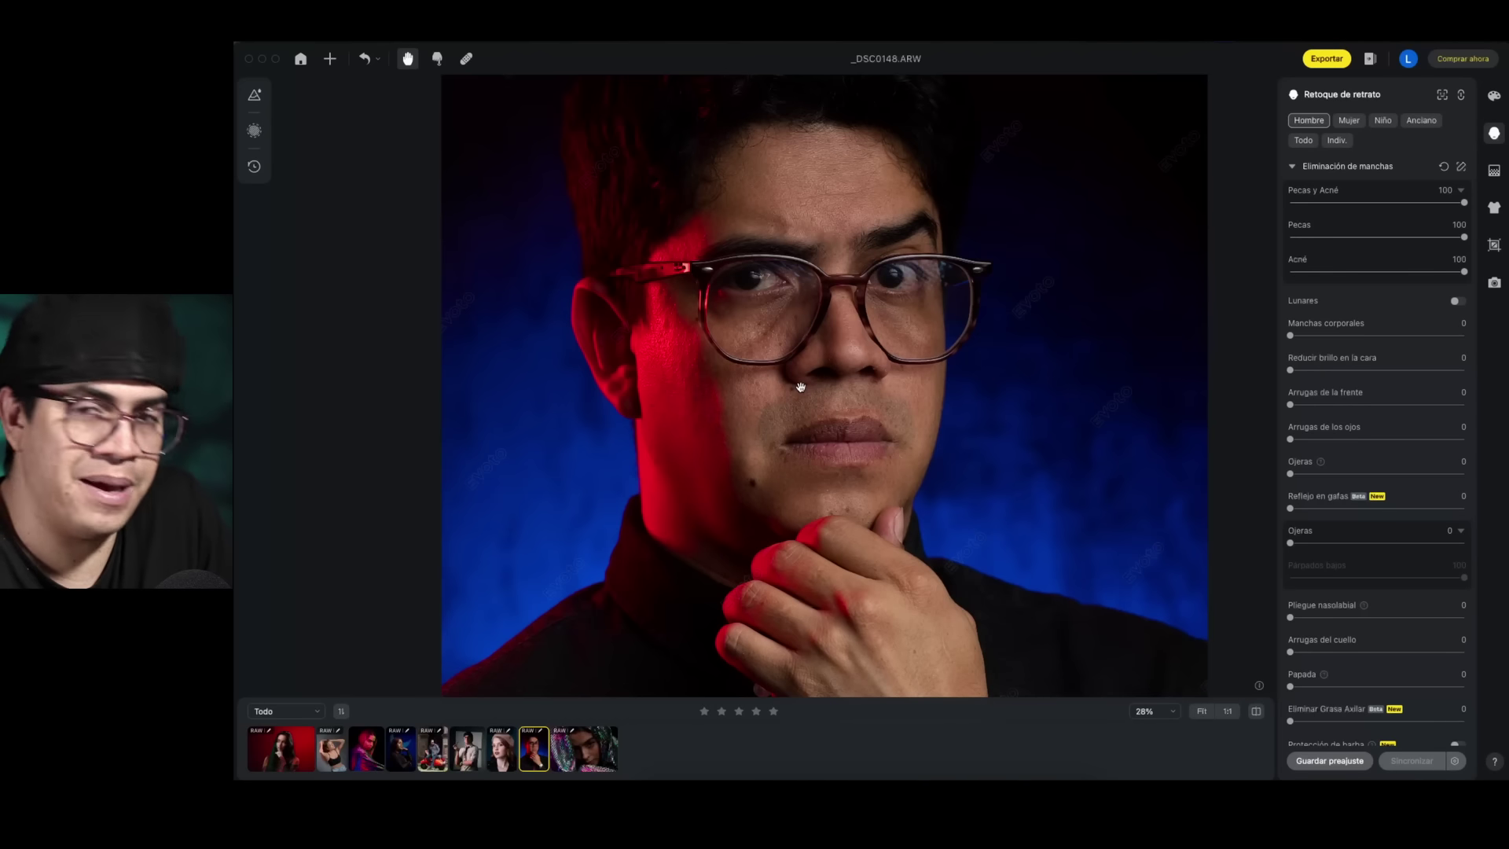
Try mole removal on the man's face by switching Lunares on and back off
{"action": "scroll", "coordinate": [795, 407], "scroll_direction": "up", "scroll_amount": 3}
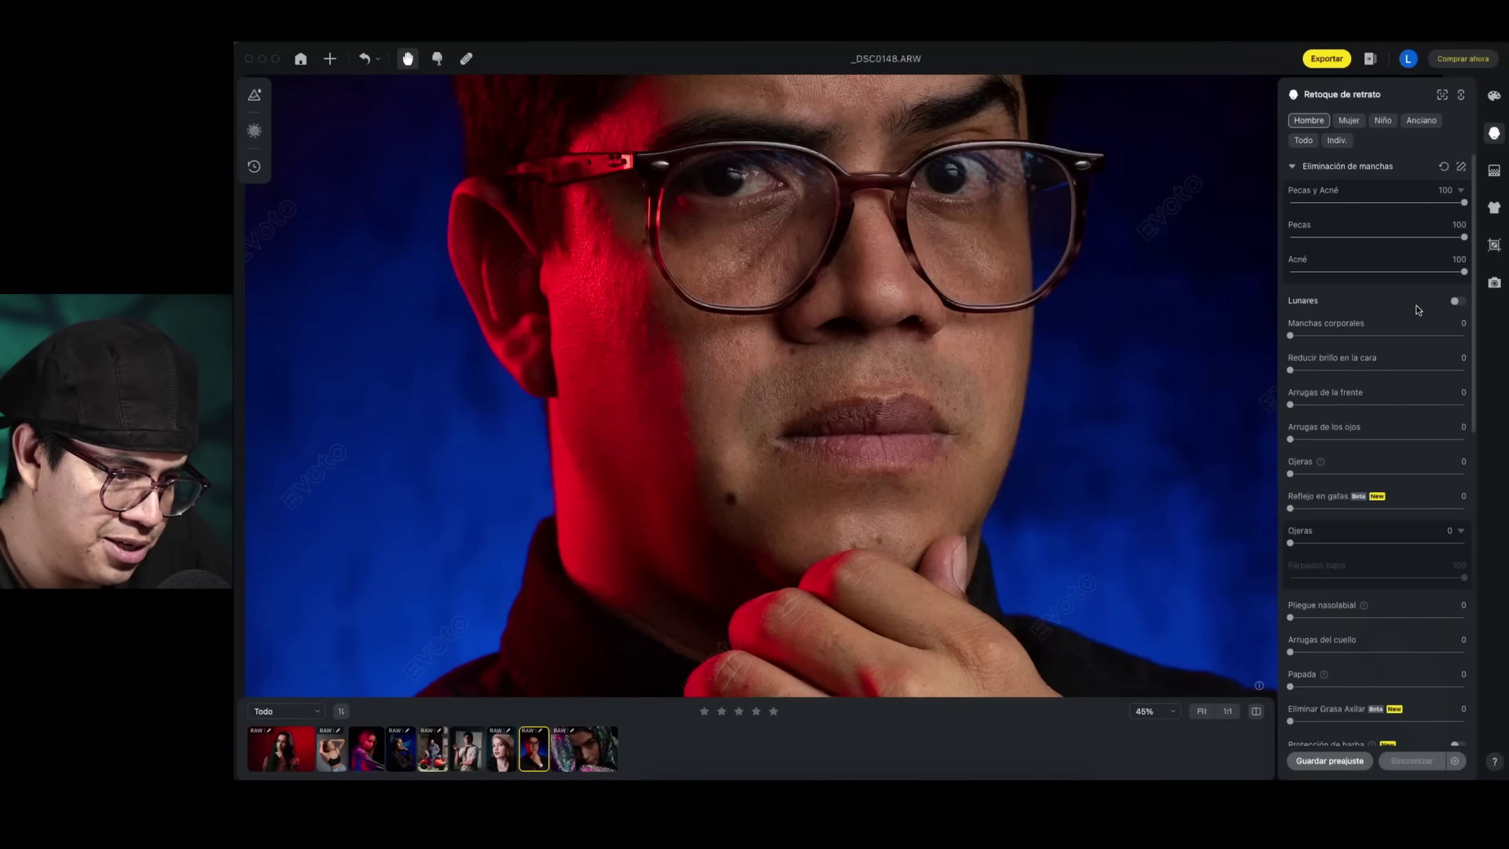
{"action": "left_click", "coordinate": [1456, 303]}
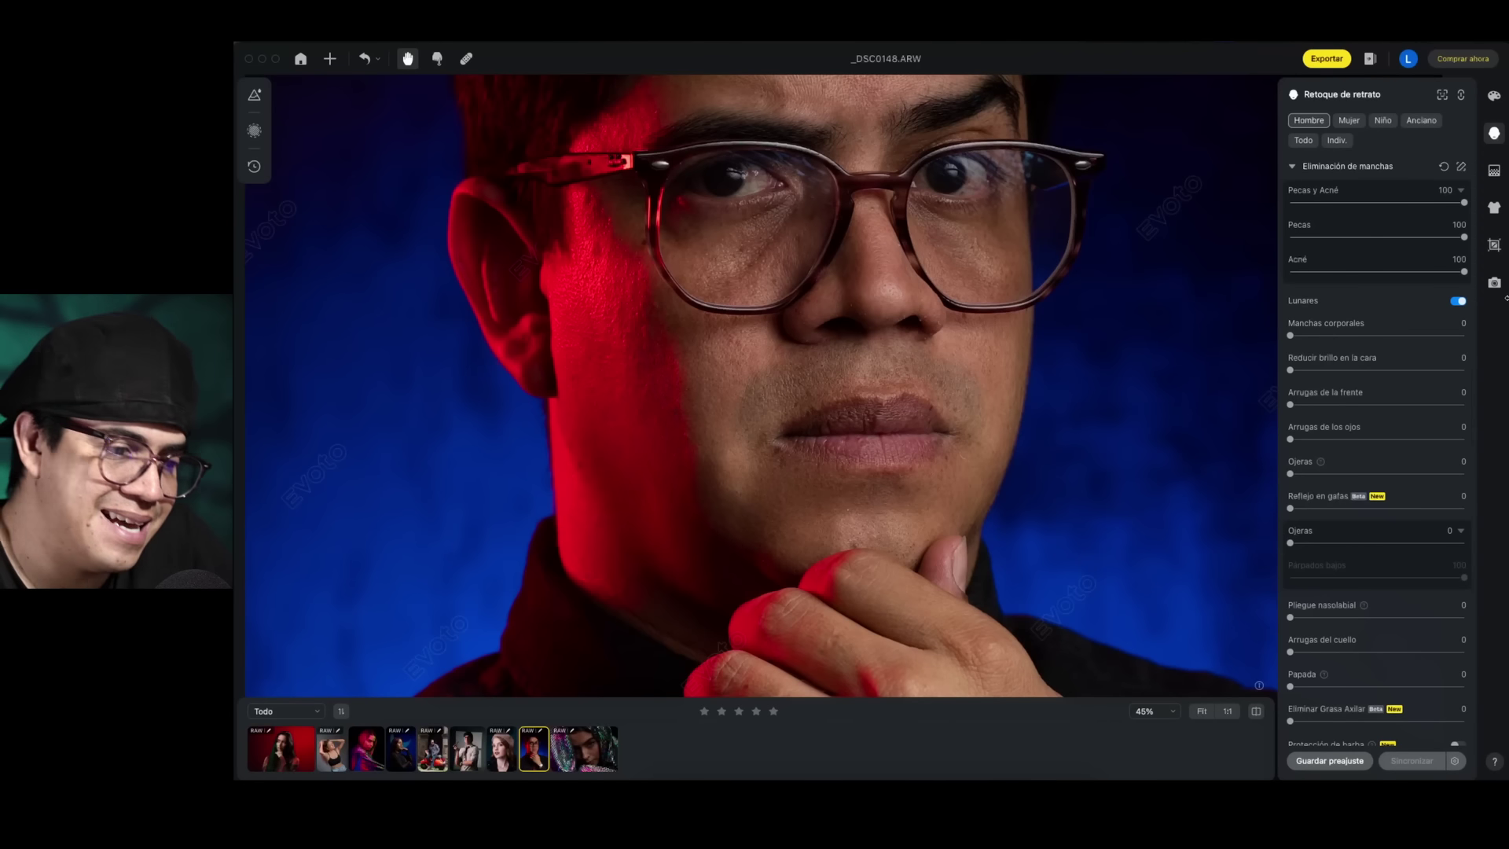
{"action": "left_click", "coordinate": [1457, 301]}
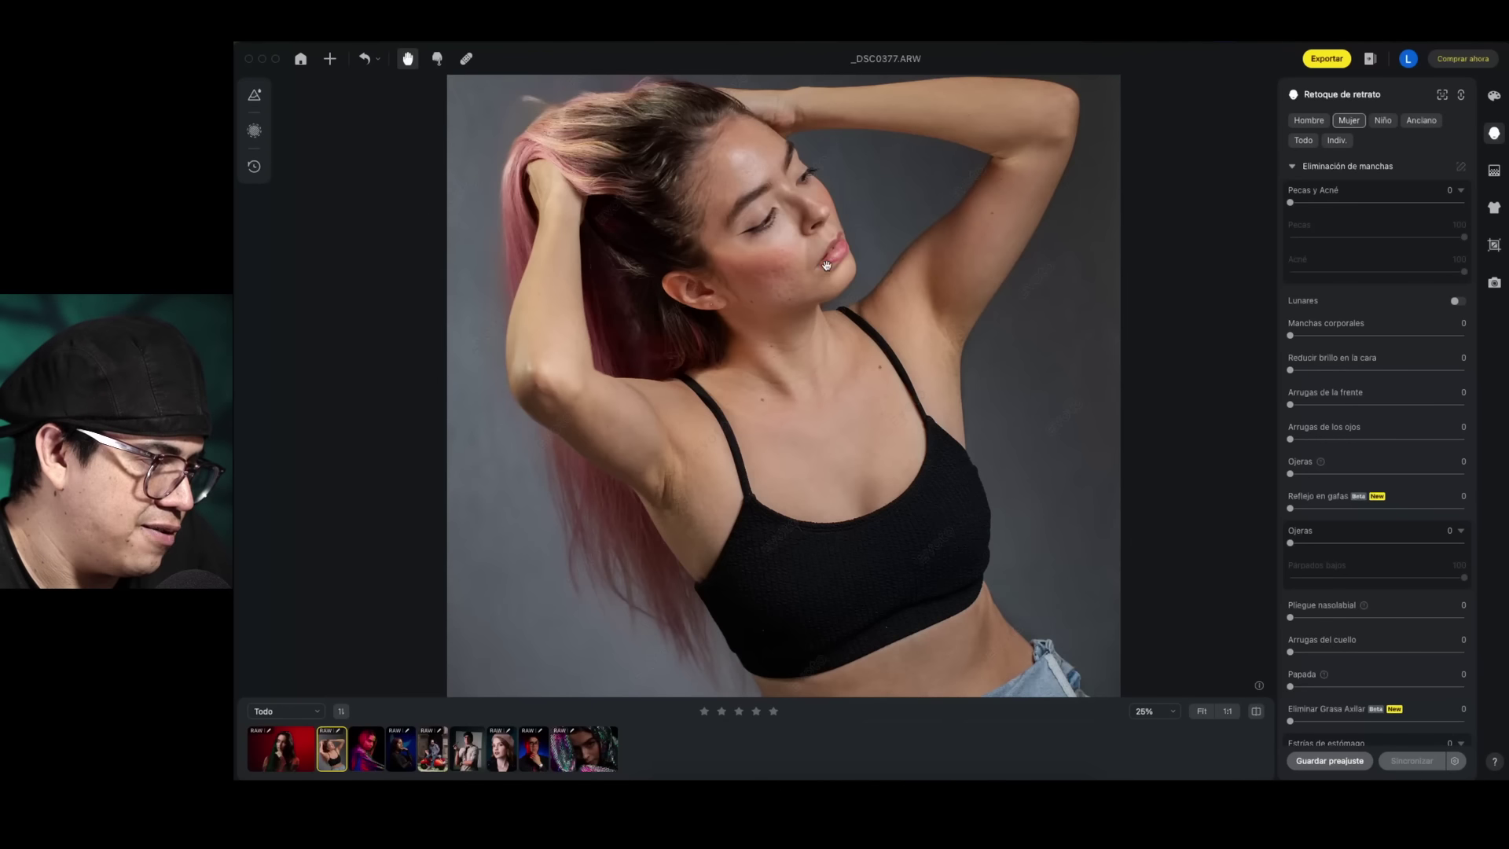
On the pink-haired woman's photo _DSC0377.ARW, set Pecas y Acné to 100 and Manchas corporales to 100
{"action": "scroll", "coordinate": [827, 264], "scroll_direction": "up", "scroll_amount": 4}
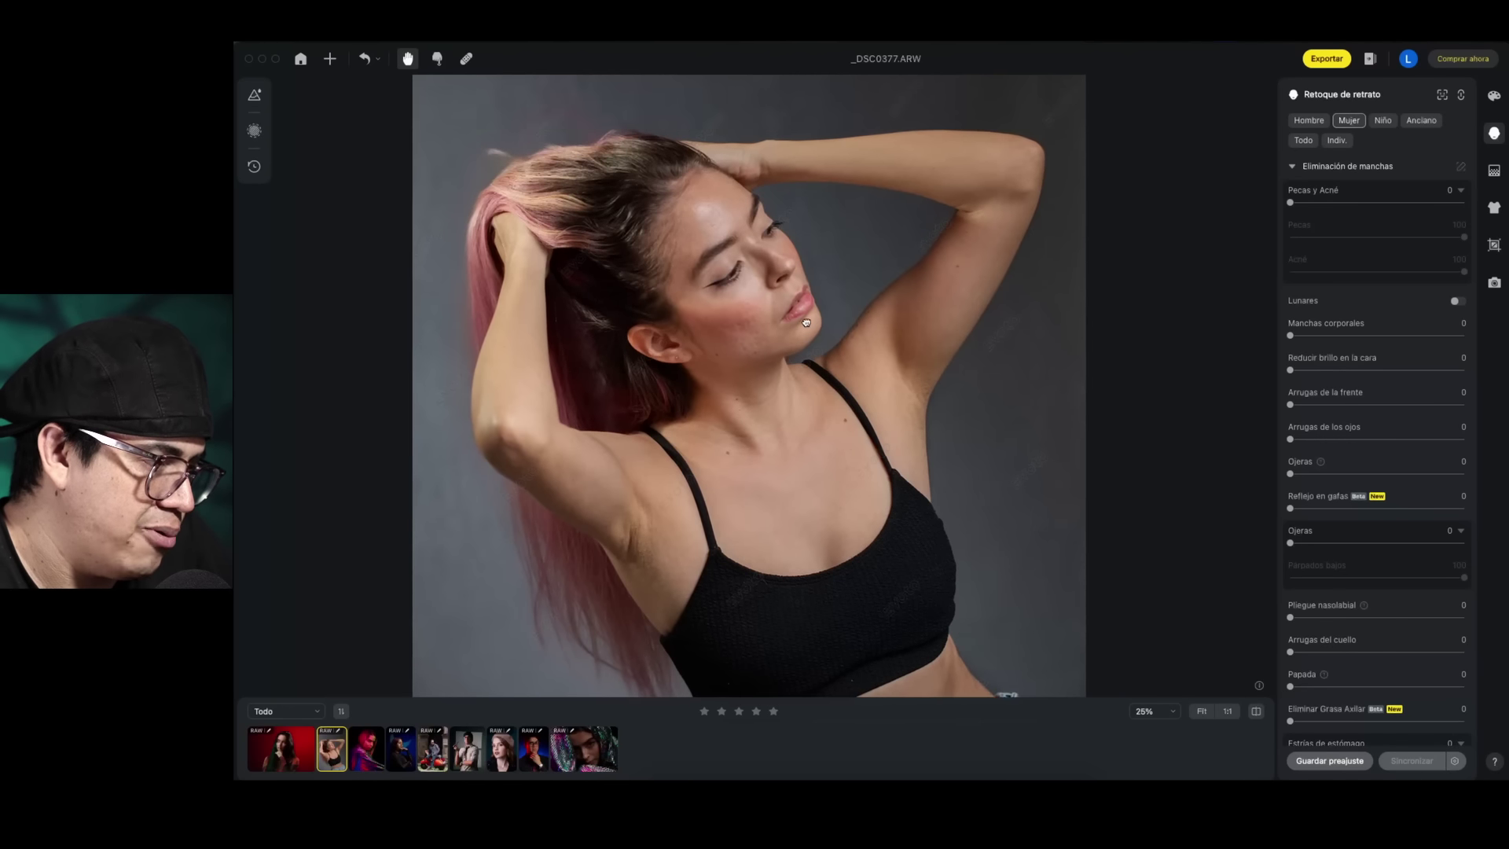
{"action": "scroll", "coordinate": [814, 331], "scroll_direction": "up", "scroll_amount": 4}
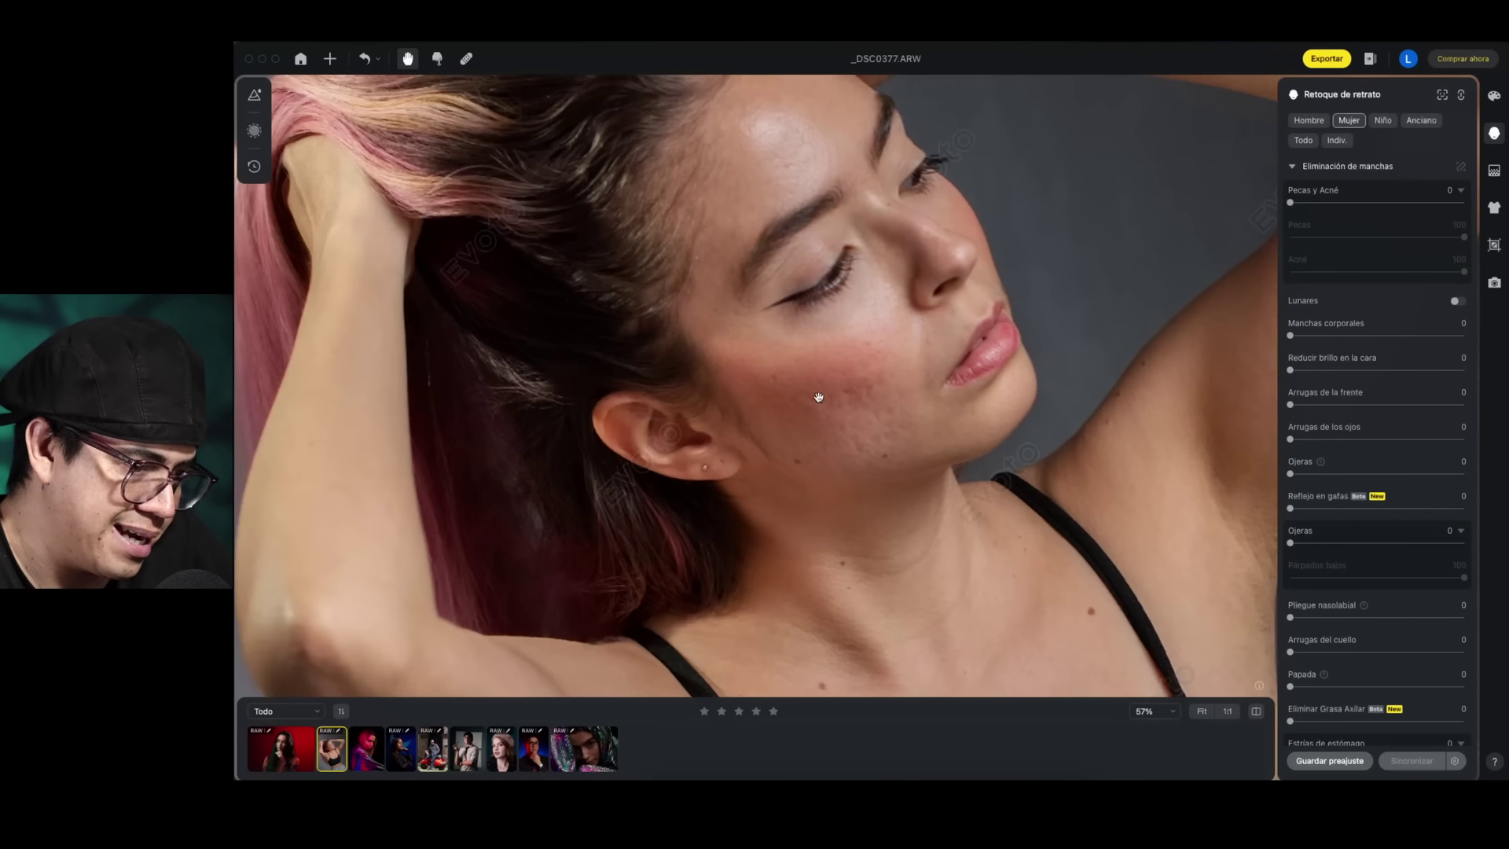
{"action": "scroll", "coordinate": [902, 399], "scroll_direction": "down", "scroll_amount": 4}
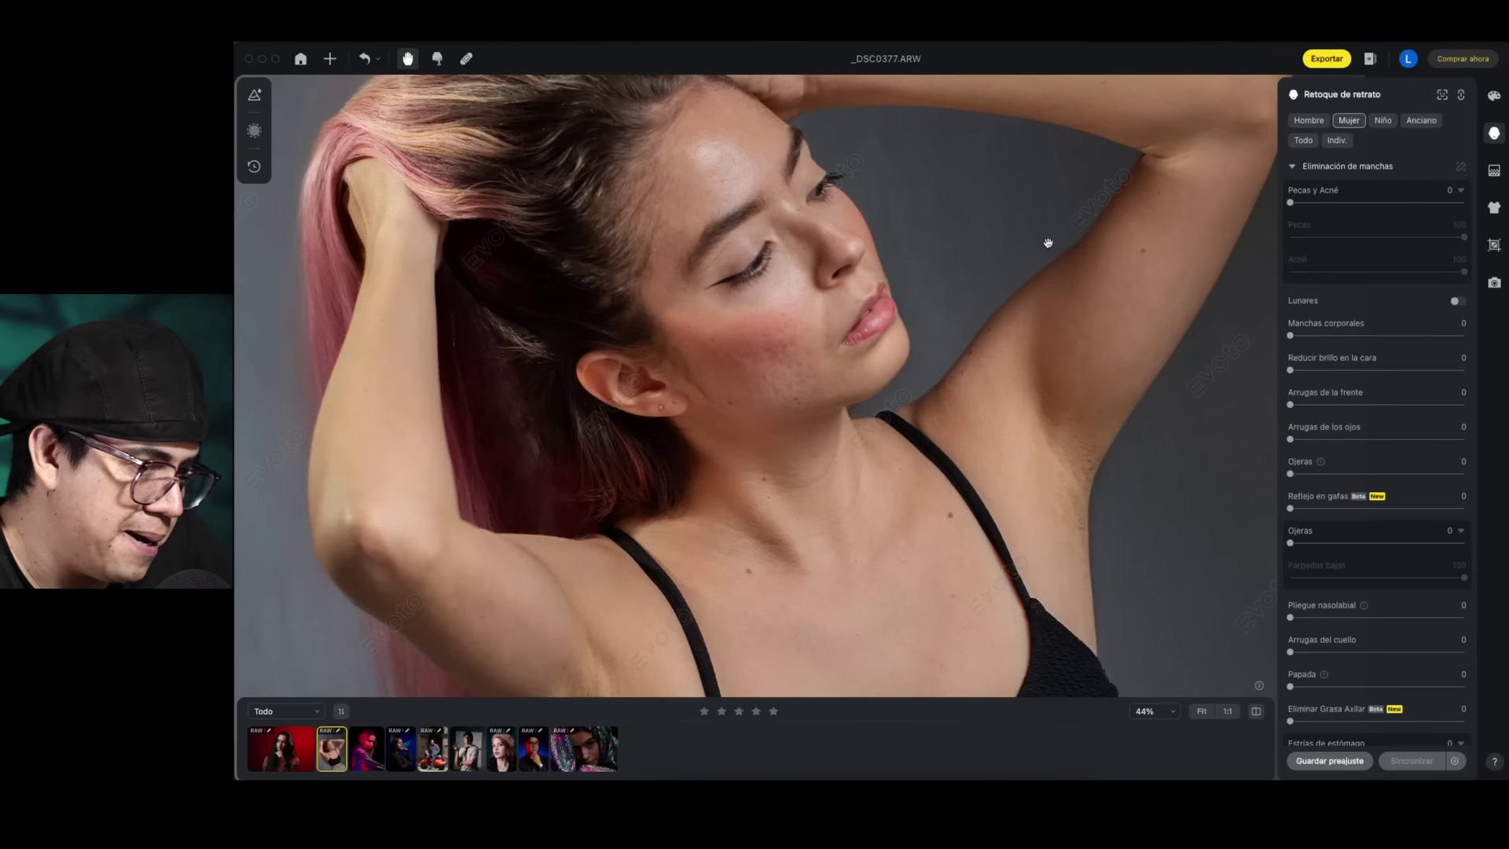
{"action": "left_click_drag", "start_coordinate": [1290, 203], "coordinate": [1466, 203]}
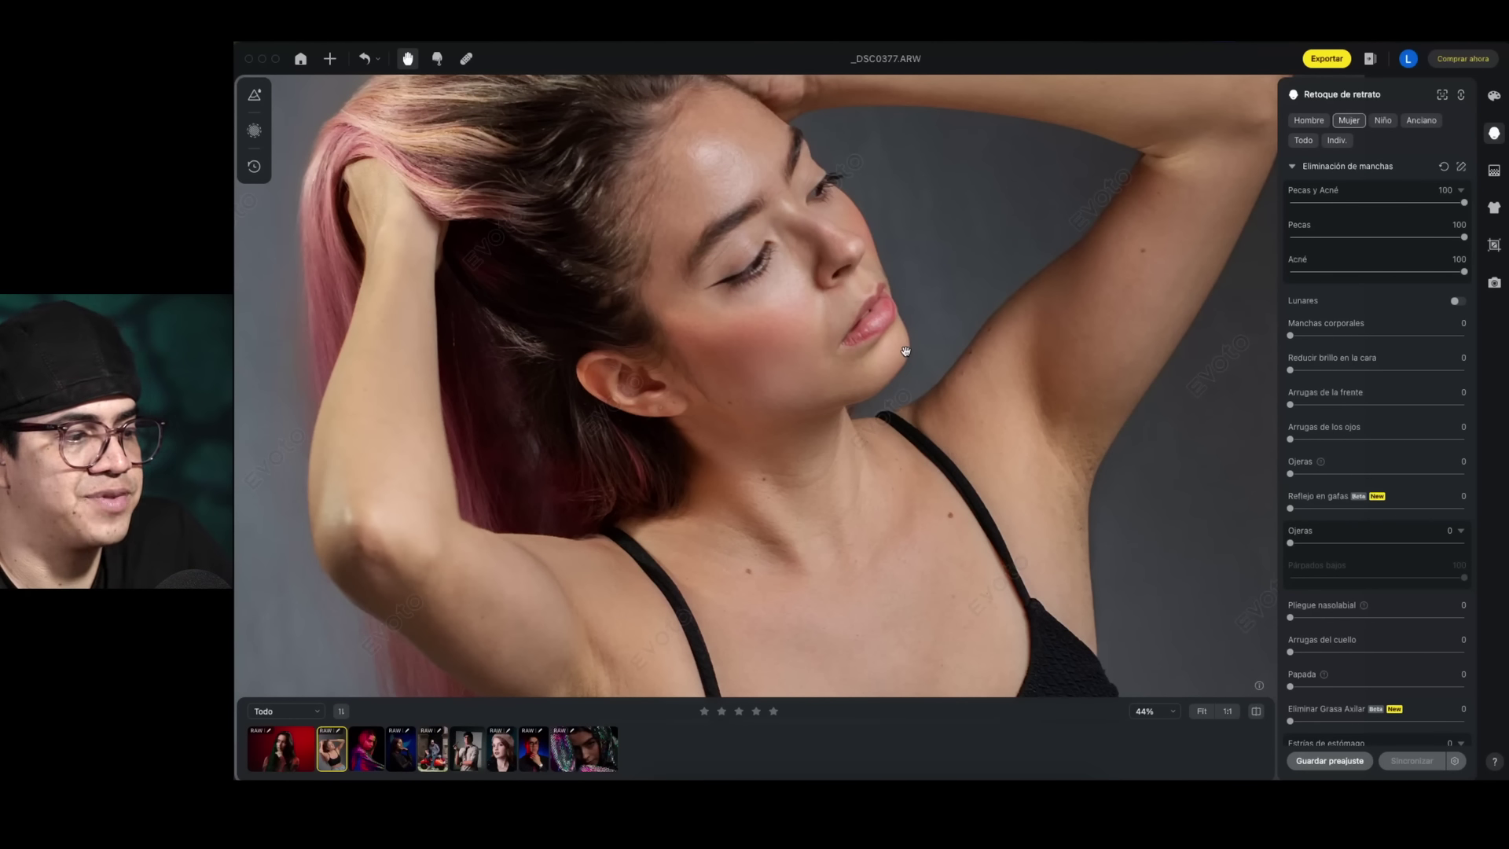
{"action": "left_click_drag", "start_coordinate": [923, 352], "coordinate": [946, 337]}
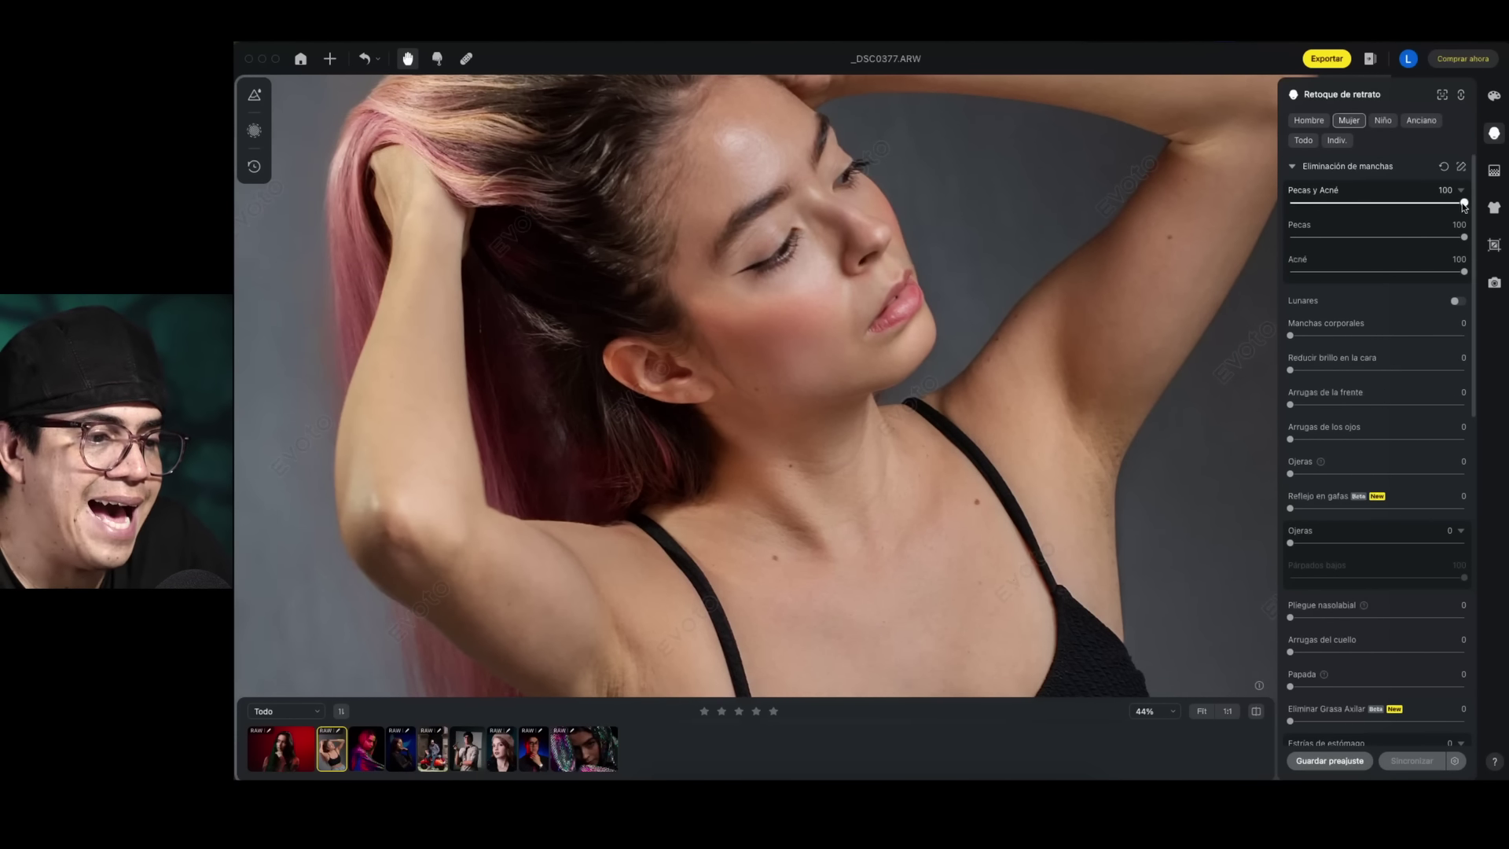
{"action": "mouse_move", "coordinate": [1463, 203]}
{"action": "left_mouse_down"}
{"action": "mouse_move", "coordinate": [1265, 210]}
{"action": "mouse_move", "coordinate": [1464, 203]}
{"action": "left_mouse_up"}
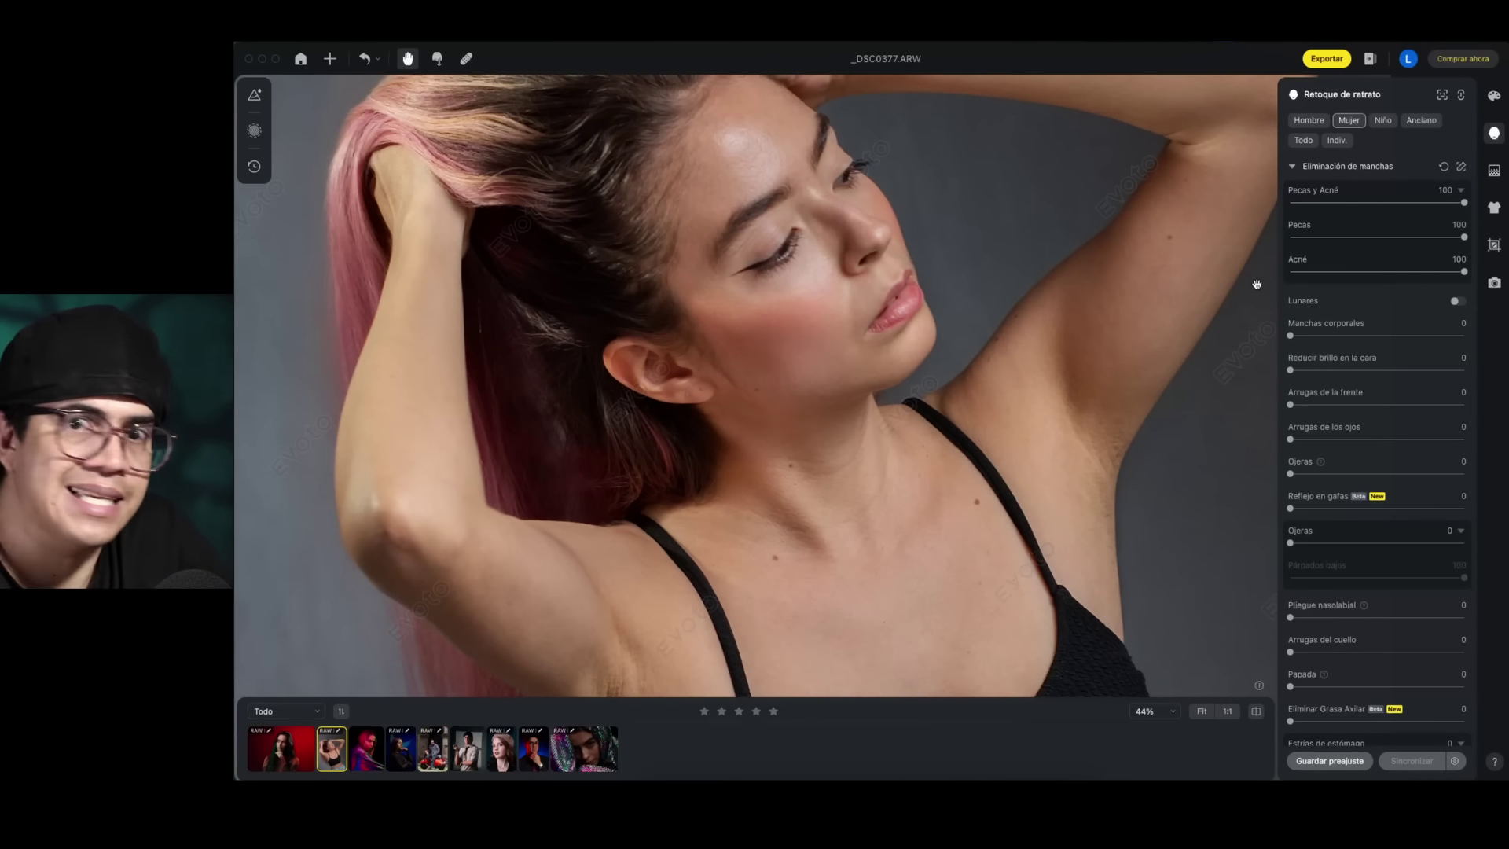
{"action": "mouse_move", "coordinate": [1452, 206]}
{"action": "left_mouse_down"}
{"action": "mouse_move", "coordinate": [1233, 203]}
{"action": "mouse_move", "coordinate": [1465, 205]}
{"action": "left_mouse_up"}
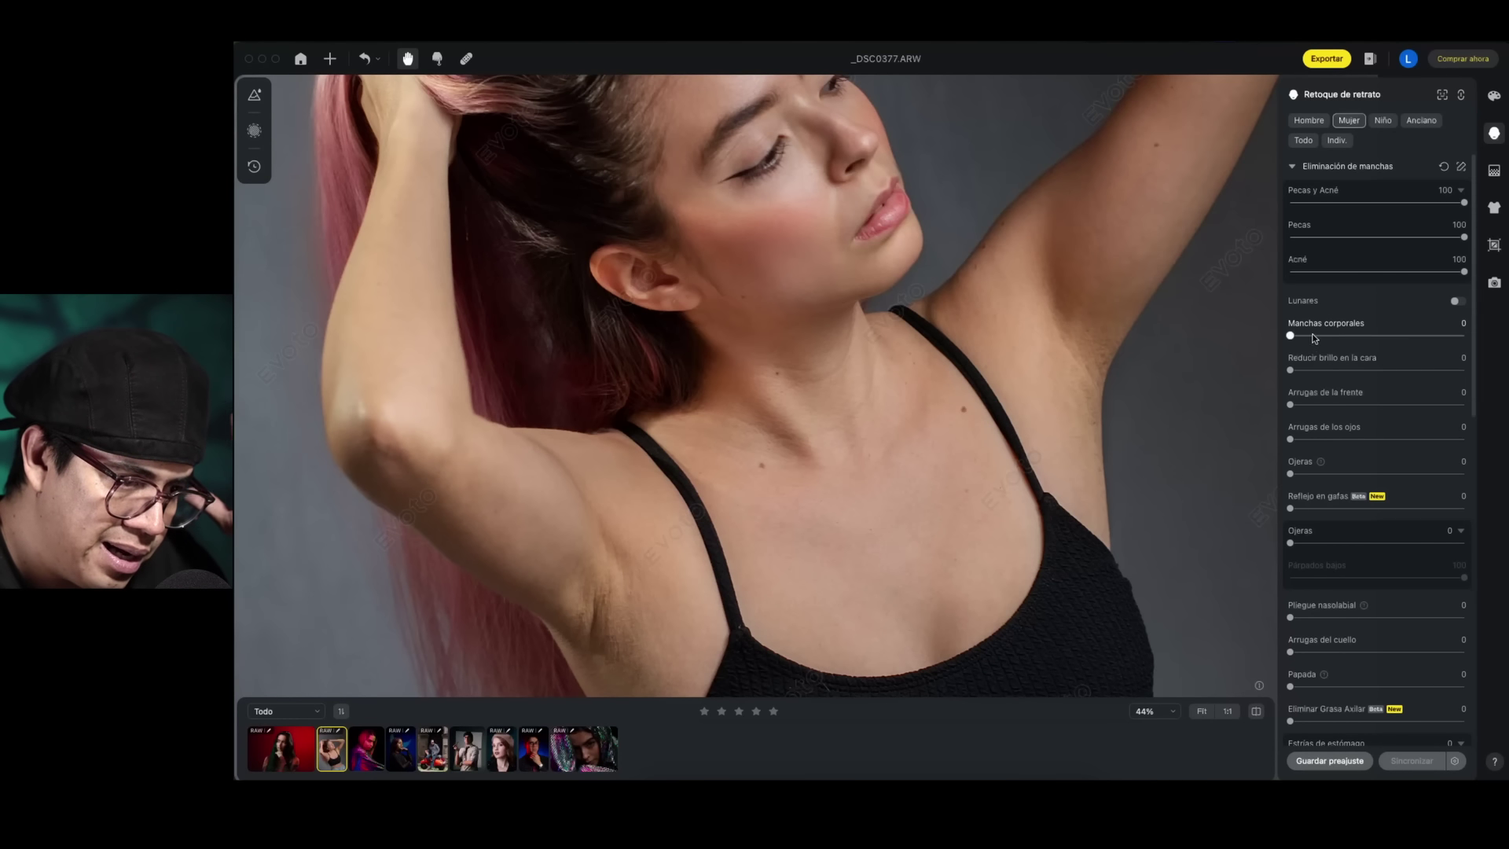
{"action": "left_click_drag", "start_coordinate": [1291, 338], "coordinate": [1464, 336]}
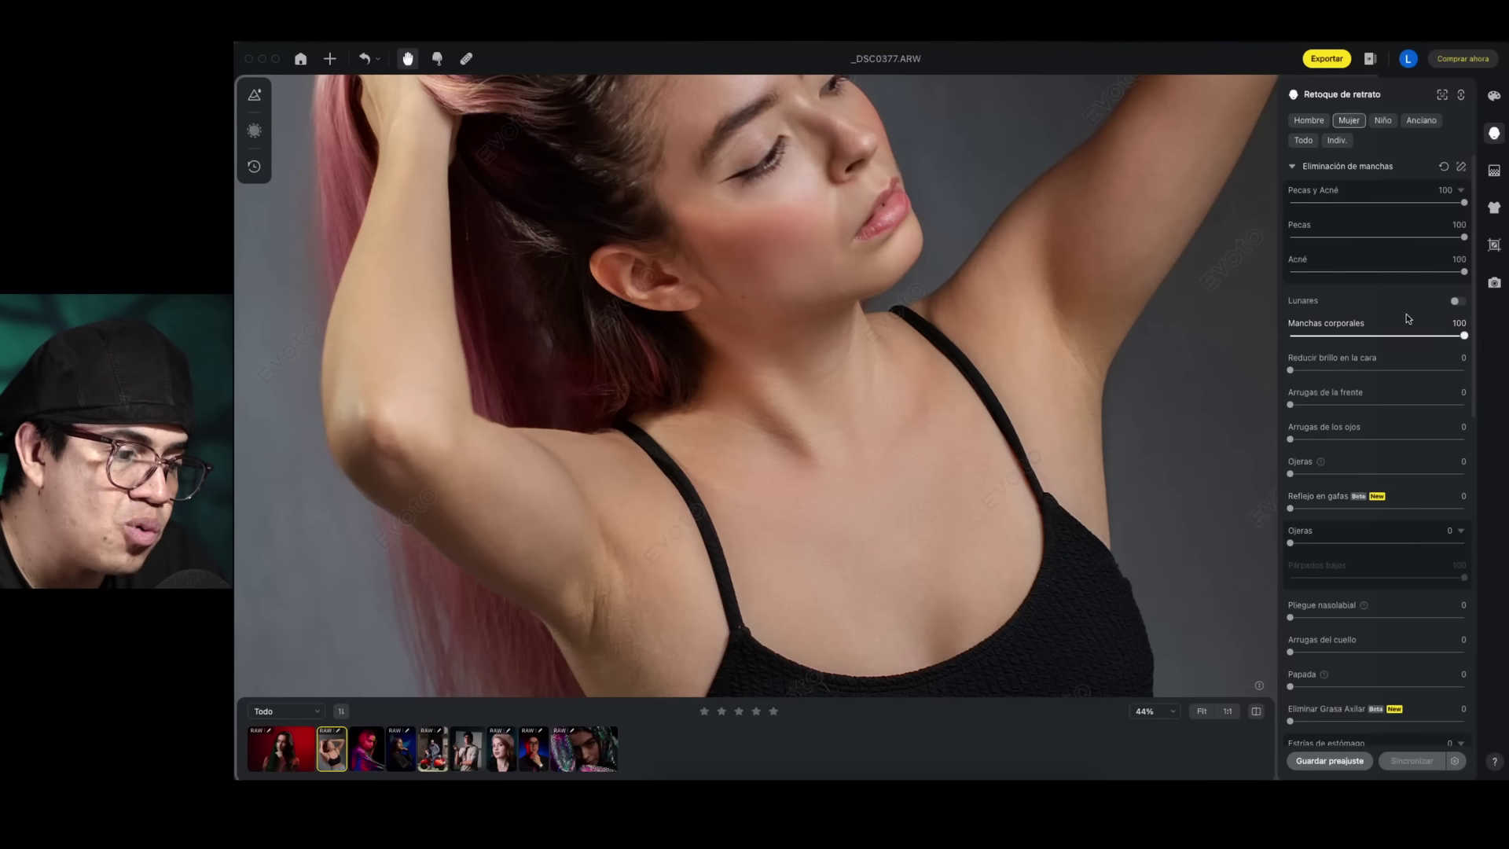
{"action": "mouse_move", "coordinate": [1465, 338]}
{"action": "left_mouse_down"}
{"action": "mouse_move", "coordinate": [1249, 331]}
{"action": "mouse_move", "coordinate": [1471, 333]}
{"action": "left_mouse_up"}
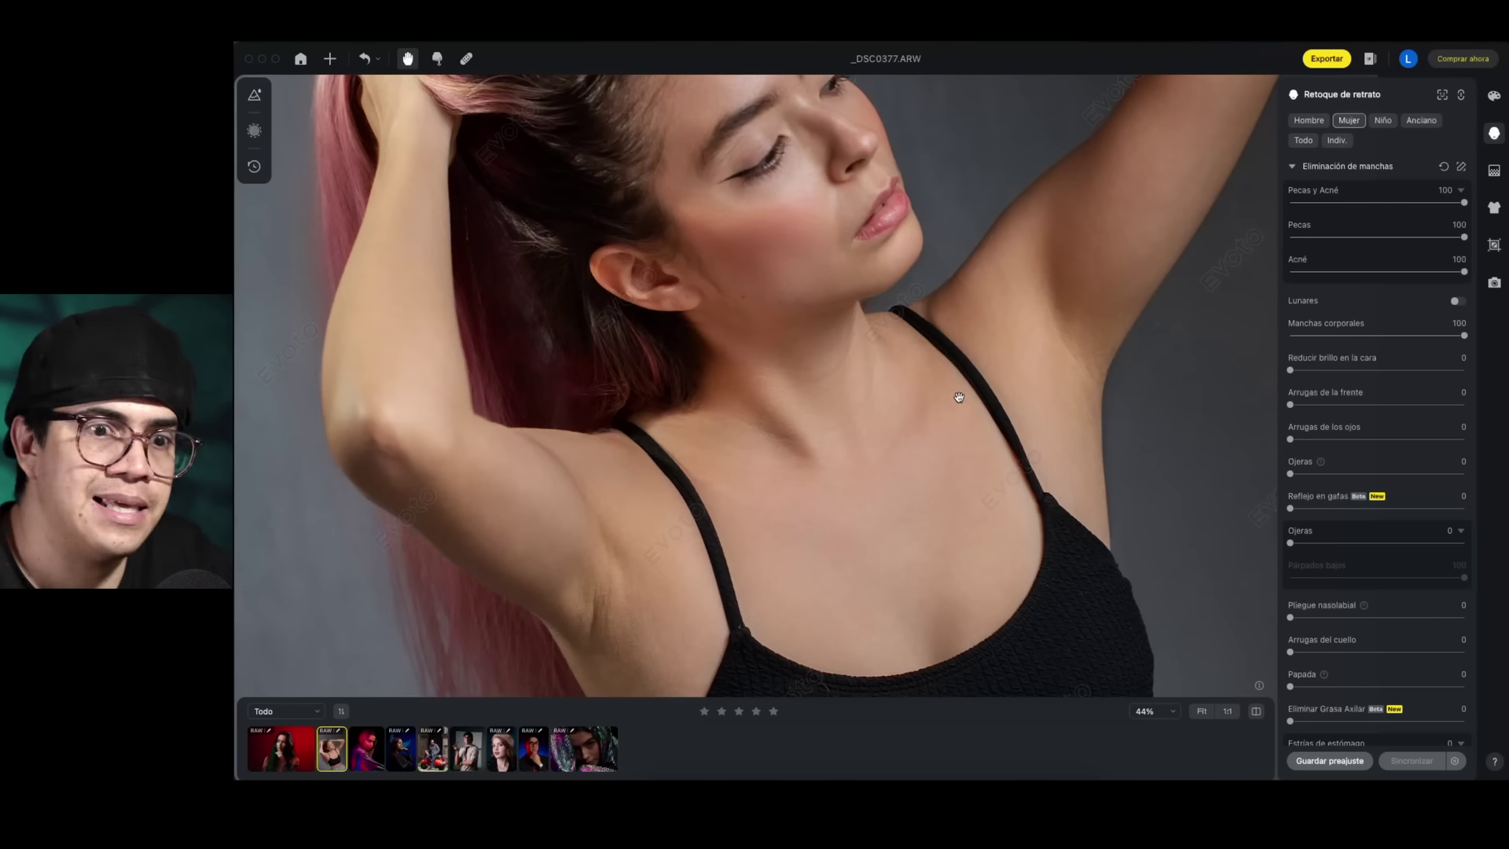
Try reducing the facial shine with Reducir brillo en la cara at 94, and reset it to 0
{"action": "scroll", "coordinate": [959, 397], "scroll_direction": "up", "scroll_amount": 3}
{"action": "left_click_drag", "start_coordinate": [1333, 366], "coordinate": [1453, 369]}
{"action": "scroll", "coordinate": [922, 369], "scroll_direction": "down", "scroll_amount": 3}
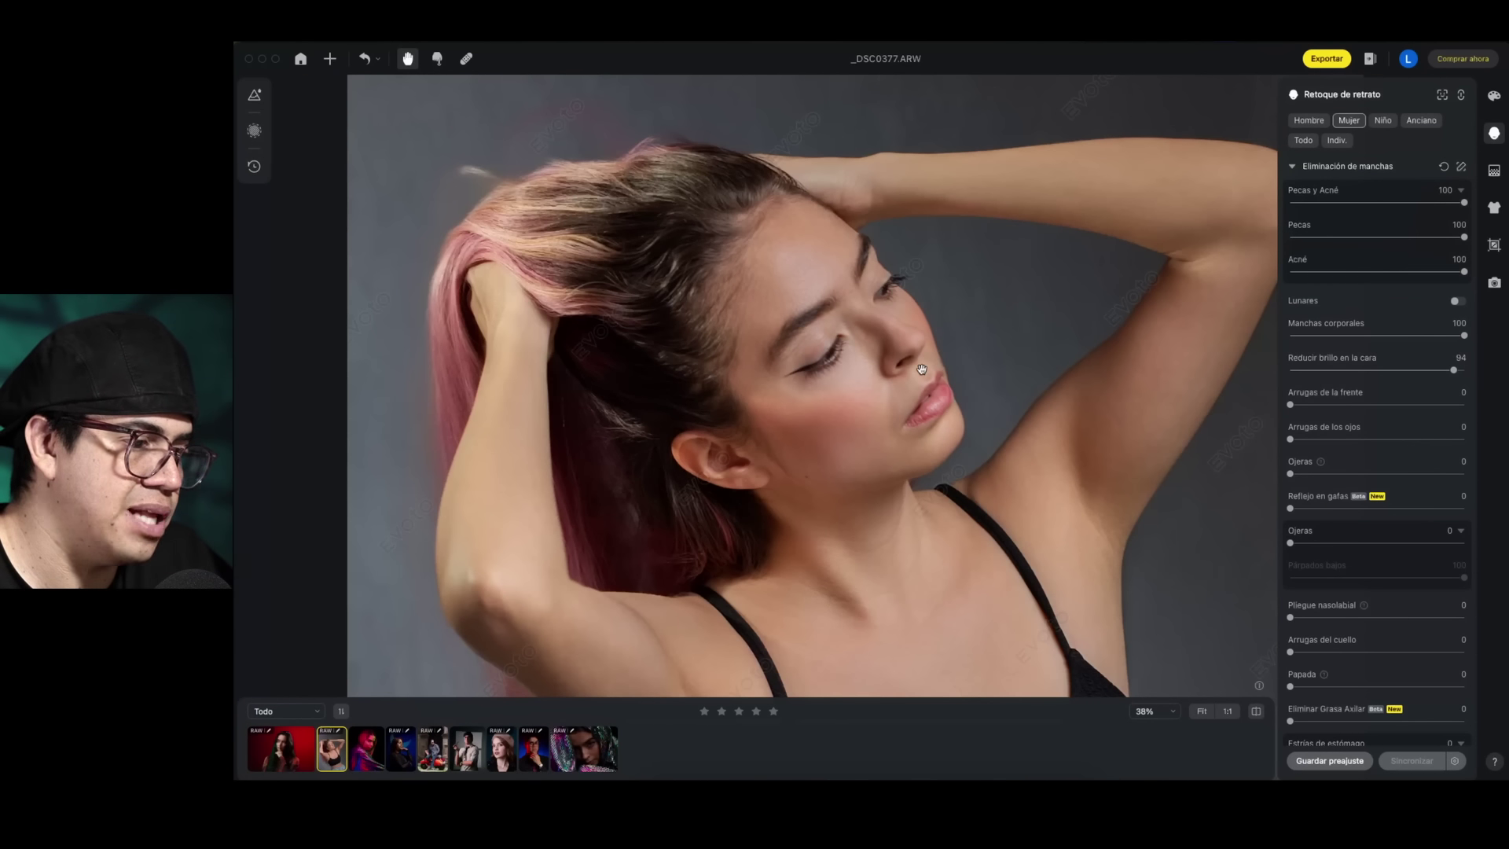
{"action": "left_click_drag", "start_coordinate": [1453, 370], "coordinate": [1290, 369]}
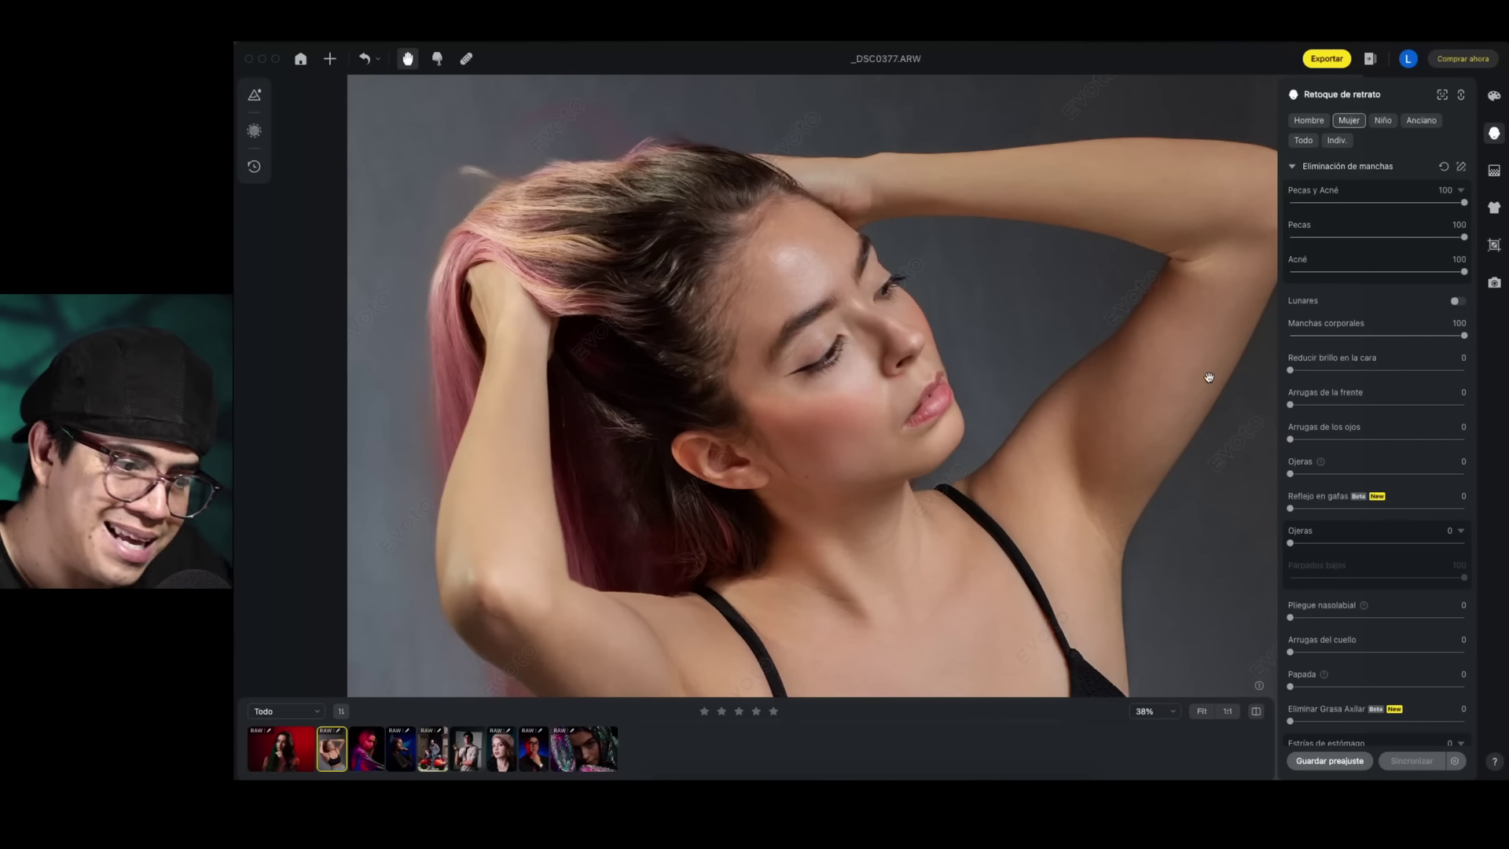
{"action": "left_click_drag", "start_coordinate": [990, 471], "coordinate": [959, 375]}
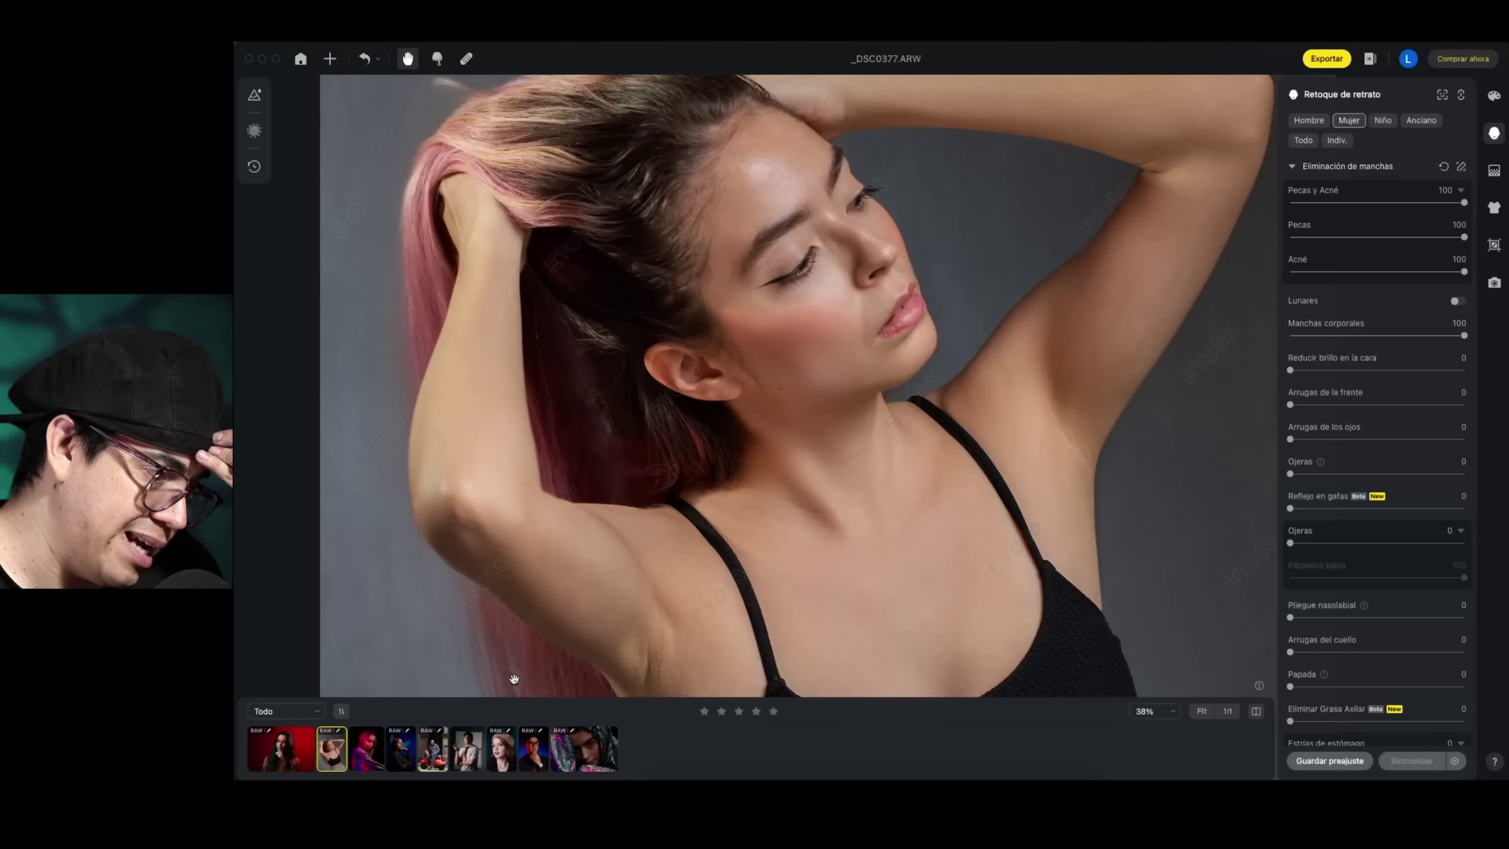
Return to the red-haired woman's portrait _DSC3529.ARW and inspect the retouched face and hair up close
{"action": "left_click", "coordinate": [400, 748]}
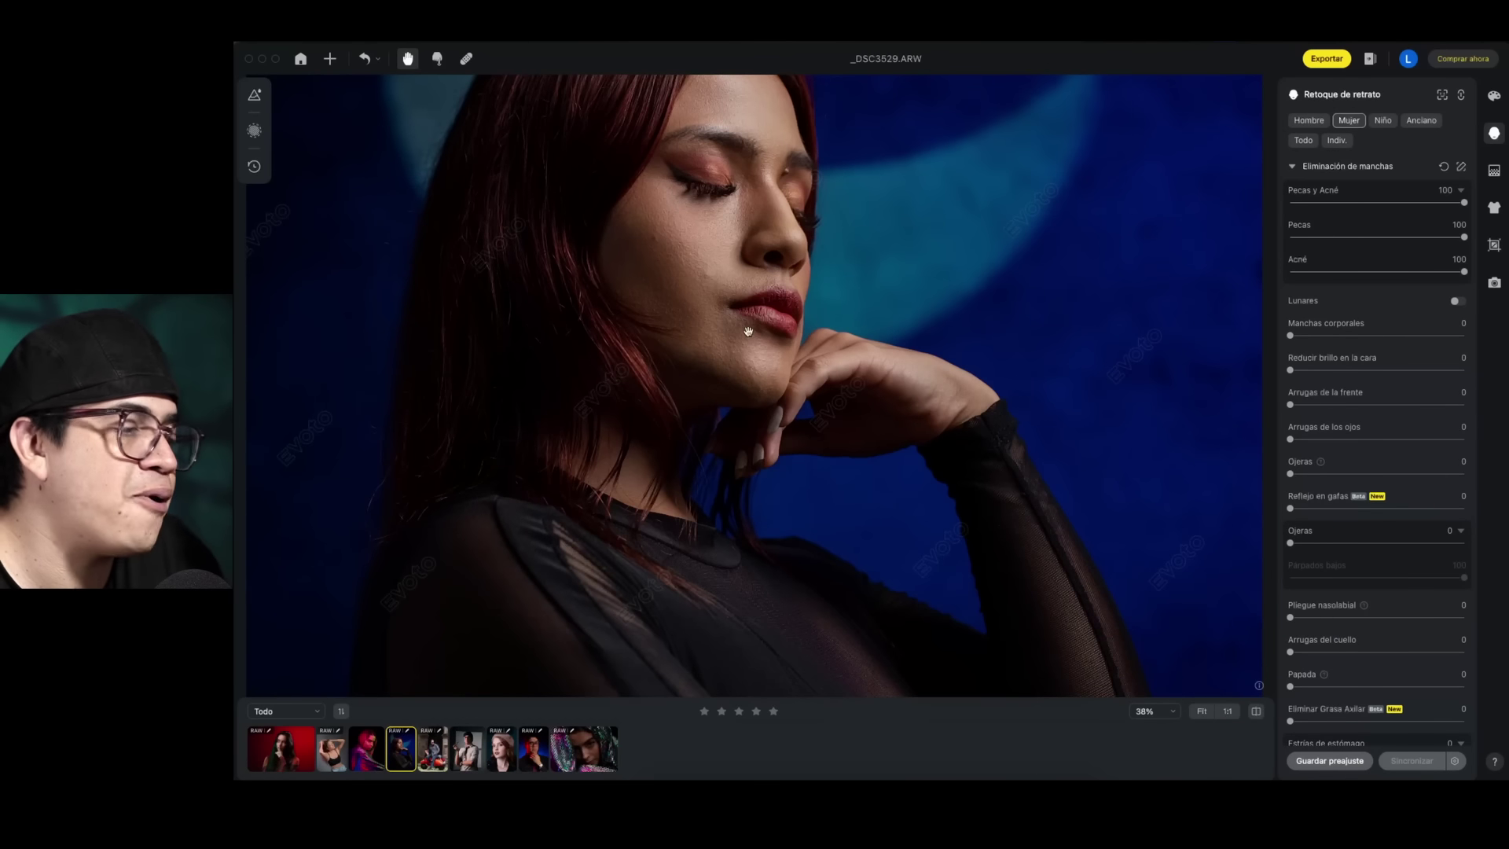
{"action": "scroll", "coordinate": [505, 252], "scroll_direction": "up", "scroll_amount": 4}
{"action": "left_click_drag", "start_coordinate": [639, 336], "coordinate": [940, 435]}
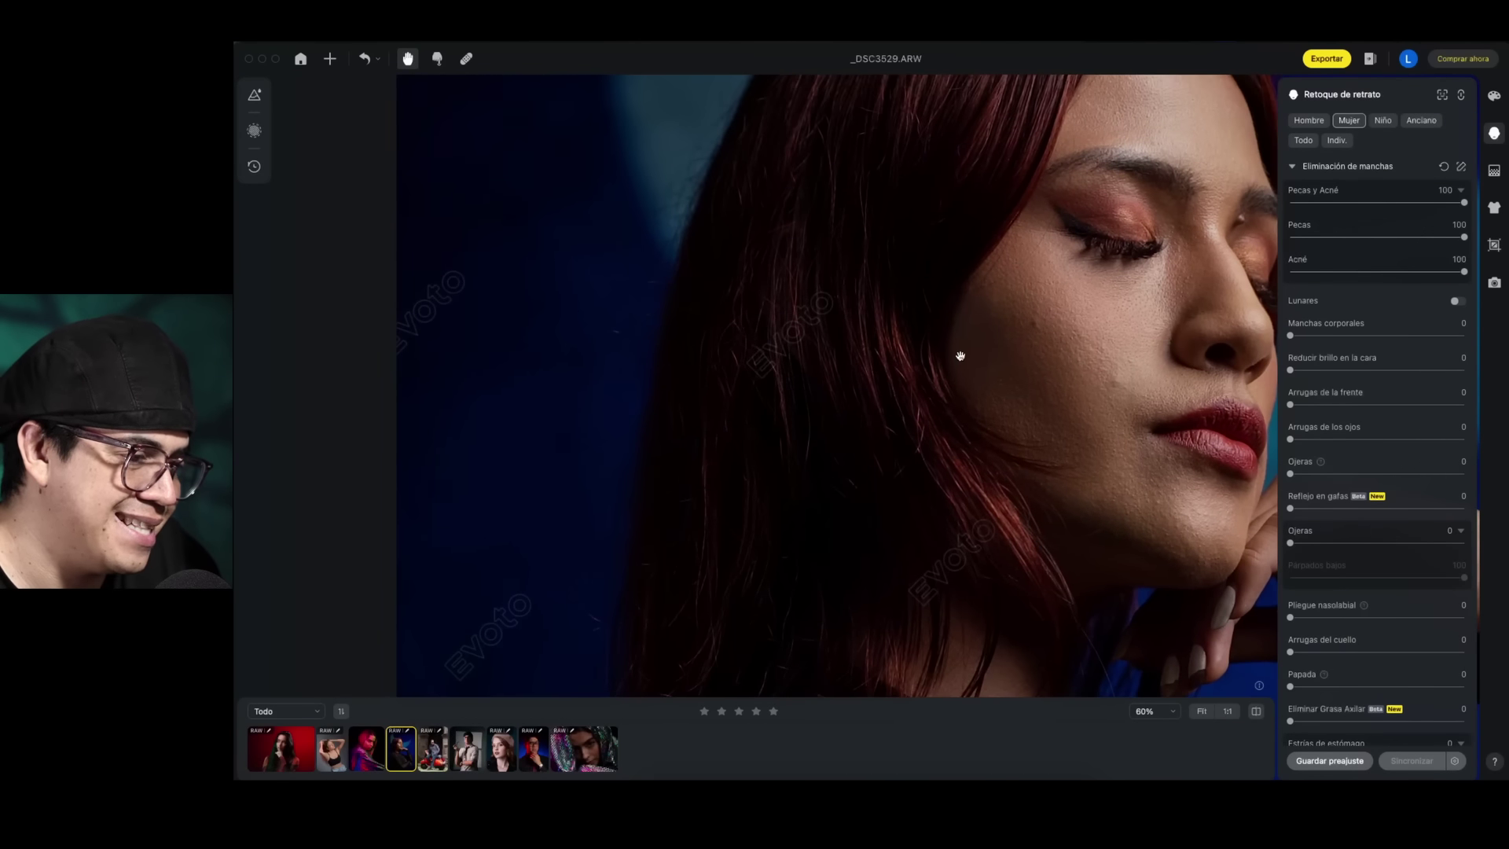
{"action": "left_click_drag", "start_coordinate": [950, 364], "coordinate": [838, 397]}
{"action": "scroll", "coordinate": [845, 396], "scroll_direction": "up", "scroll_amount": 2}
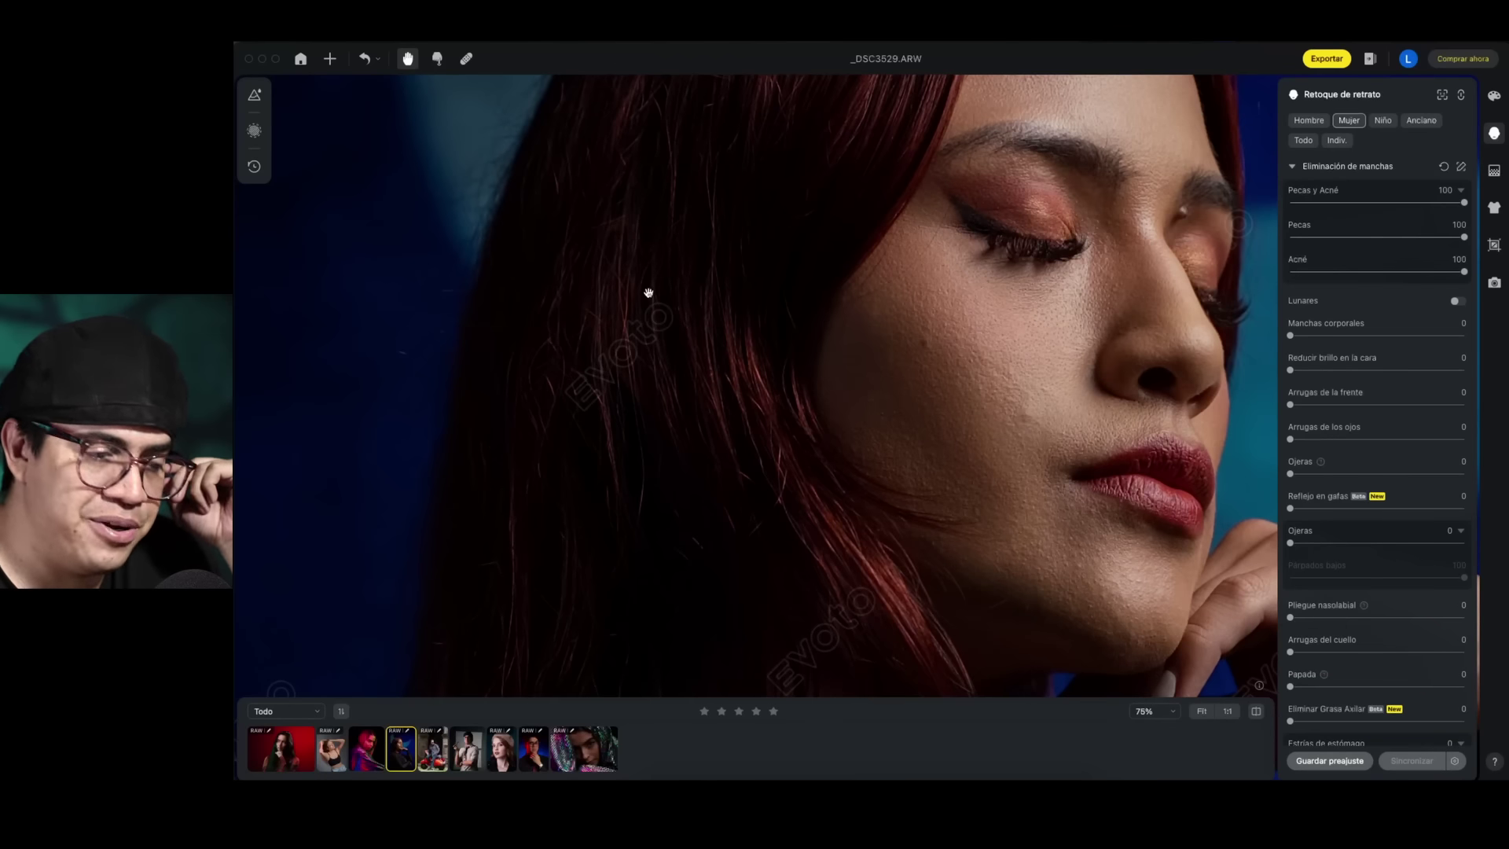
Try removing the red-haired woman's flyaway hairs by setting Borrar Cabellos Despeinados to 100
{"action": "left_click", "coordinate": [1292, 166]}
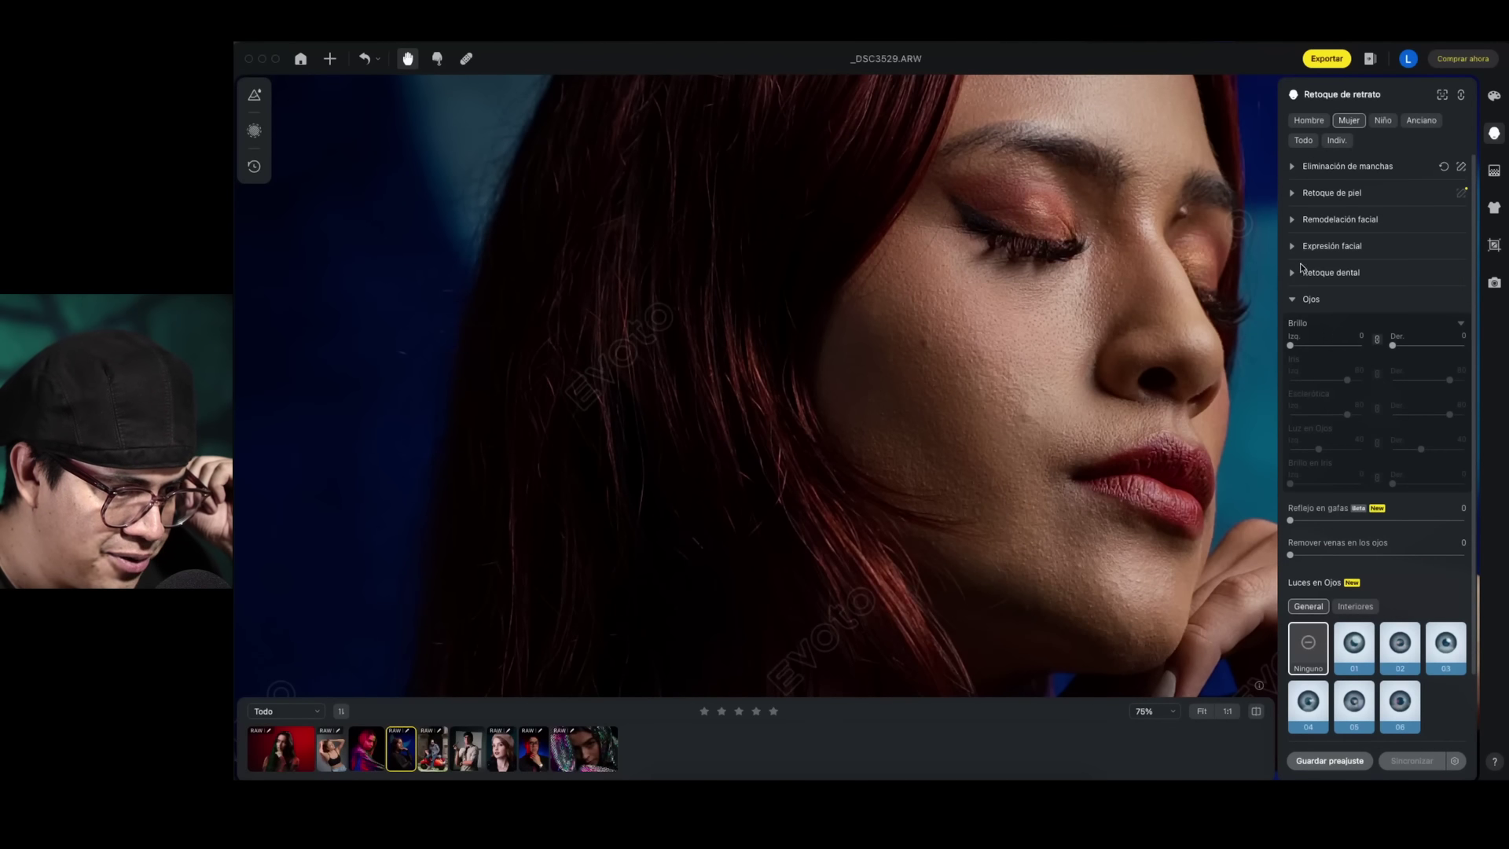
{"action": "left_click", "coordinate": [1292, 300]}
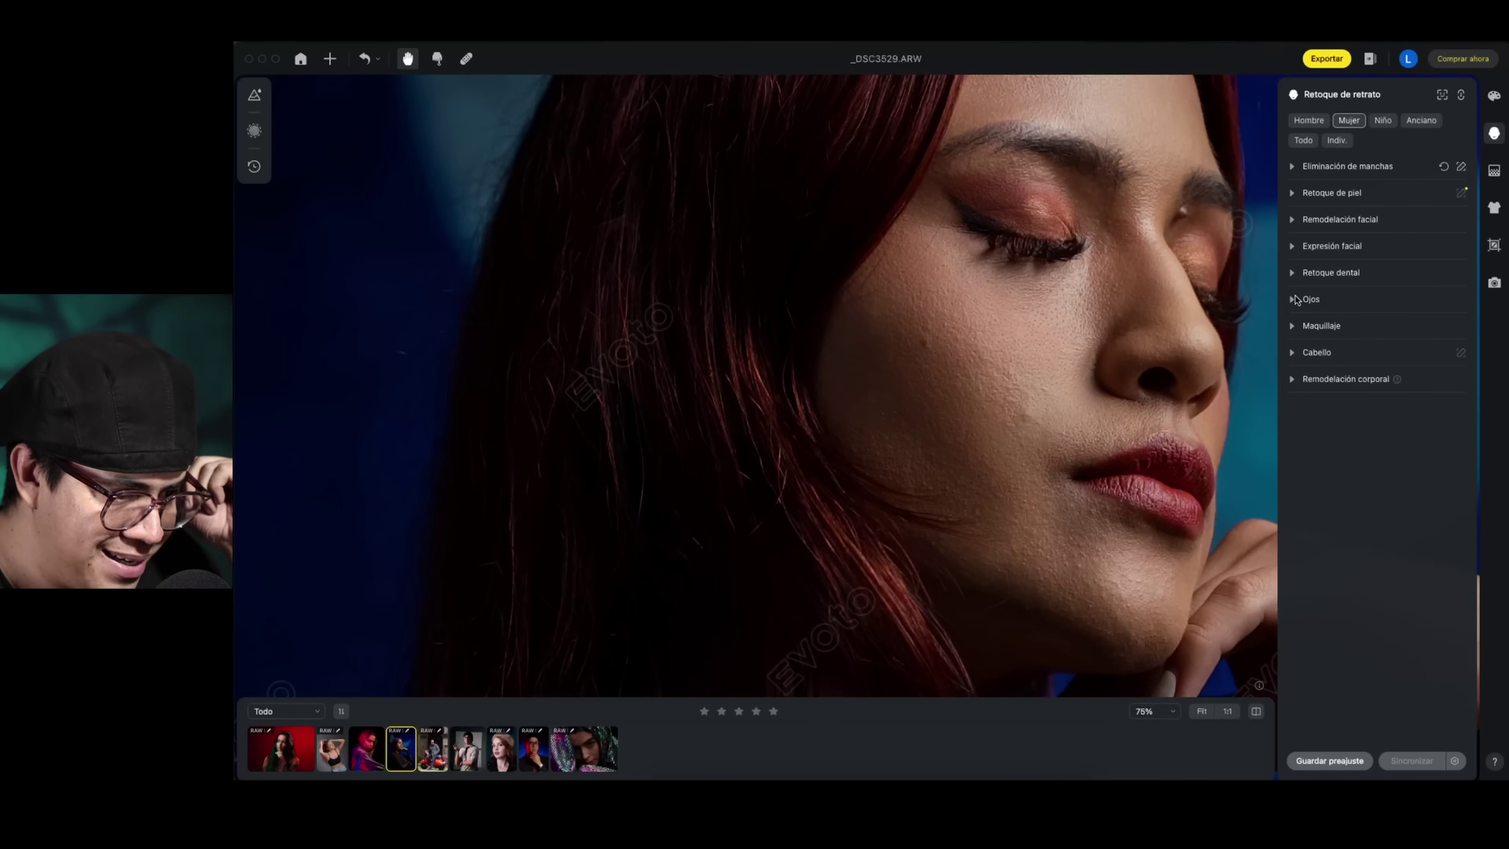
{"action": "left_click", "coordinate": [1293, 353]}
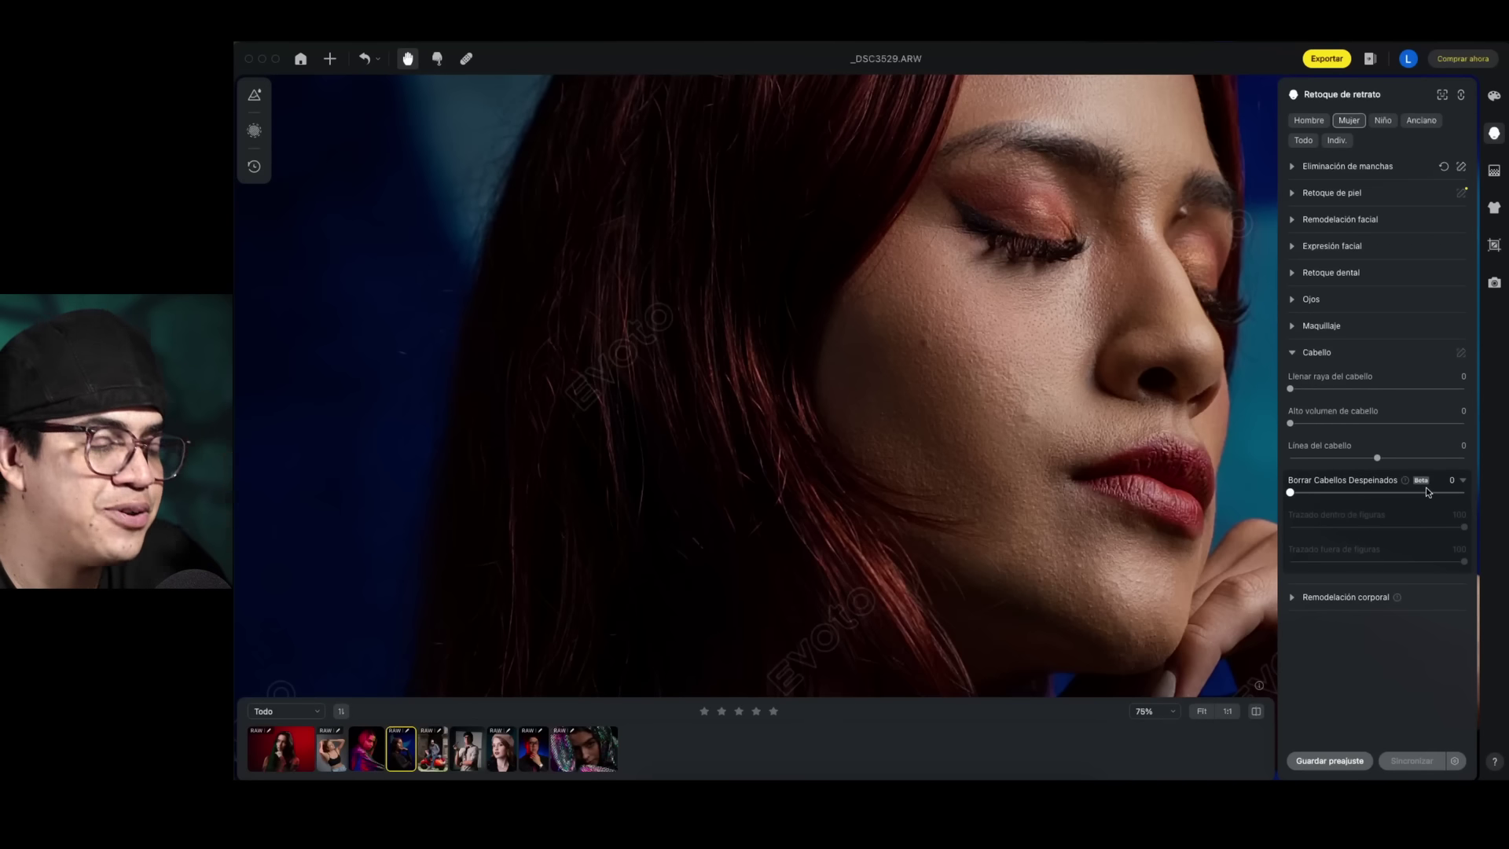
{"action": "left_click_drag", "start_coordinate": [1289, 493], "coordinate": [1464, 492]}
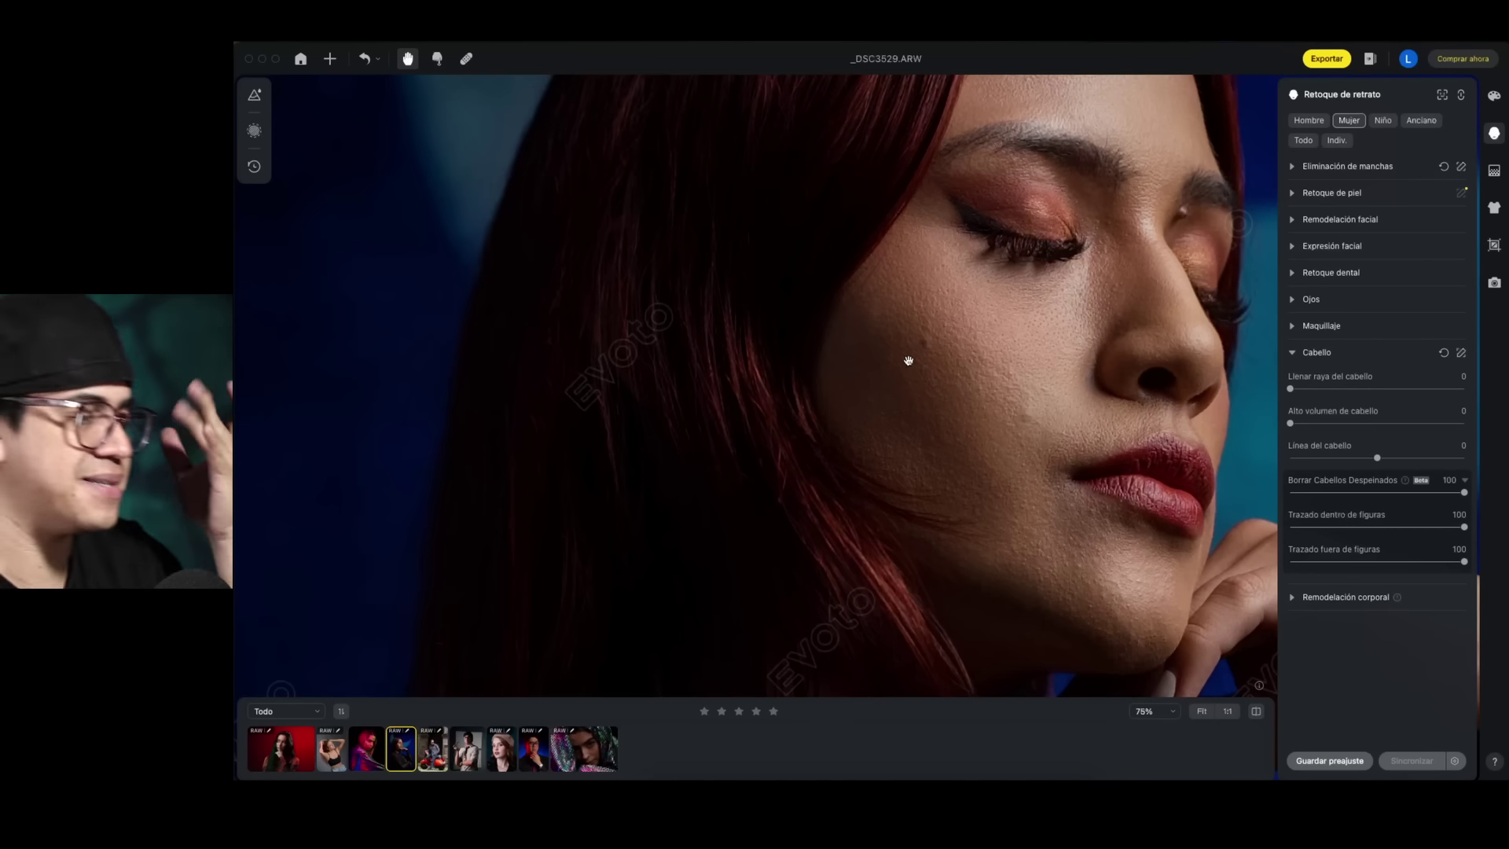
Inspect the retouched hair strands and outer hair edge up close, and return Borrar Cabellos Despeinados to 0
{"action": "scroll", "coordinate": [852, 404], "scroll_direction": "down", "scroll_amount": 5}
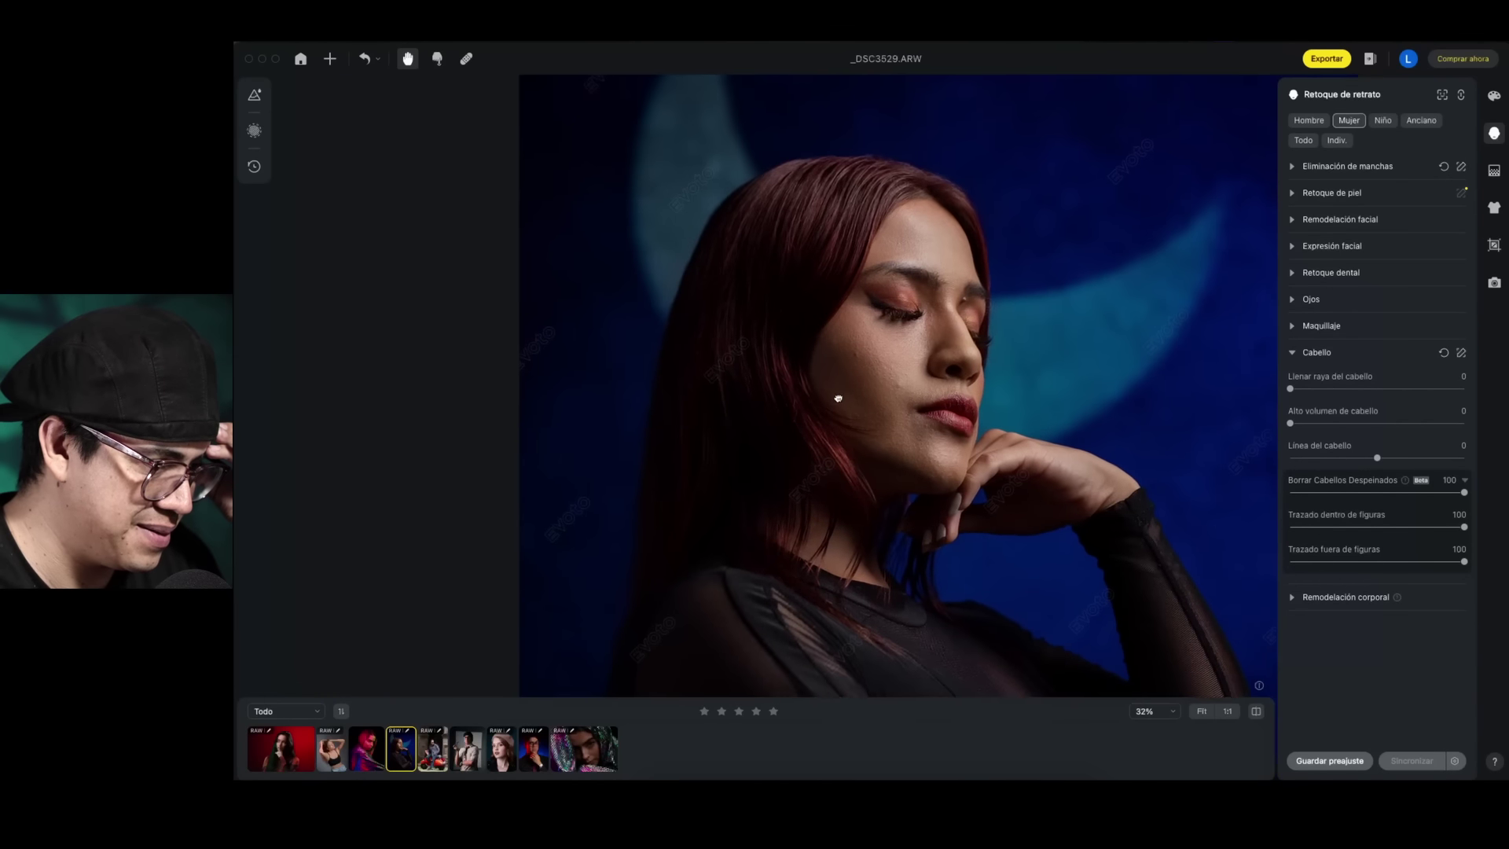
{"action": "scroll", "coordinate": [798, 369], "scroll_direction": "up", "scroll_amount": 4}
{"action": "scroll", "coordinate": [797, 369], "scroll_direction": "up", "scroll_amount": 2}
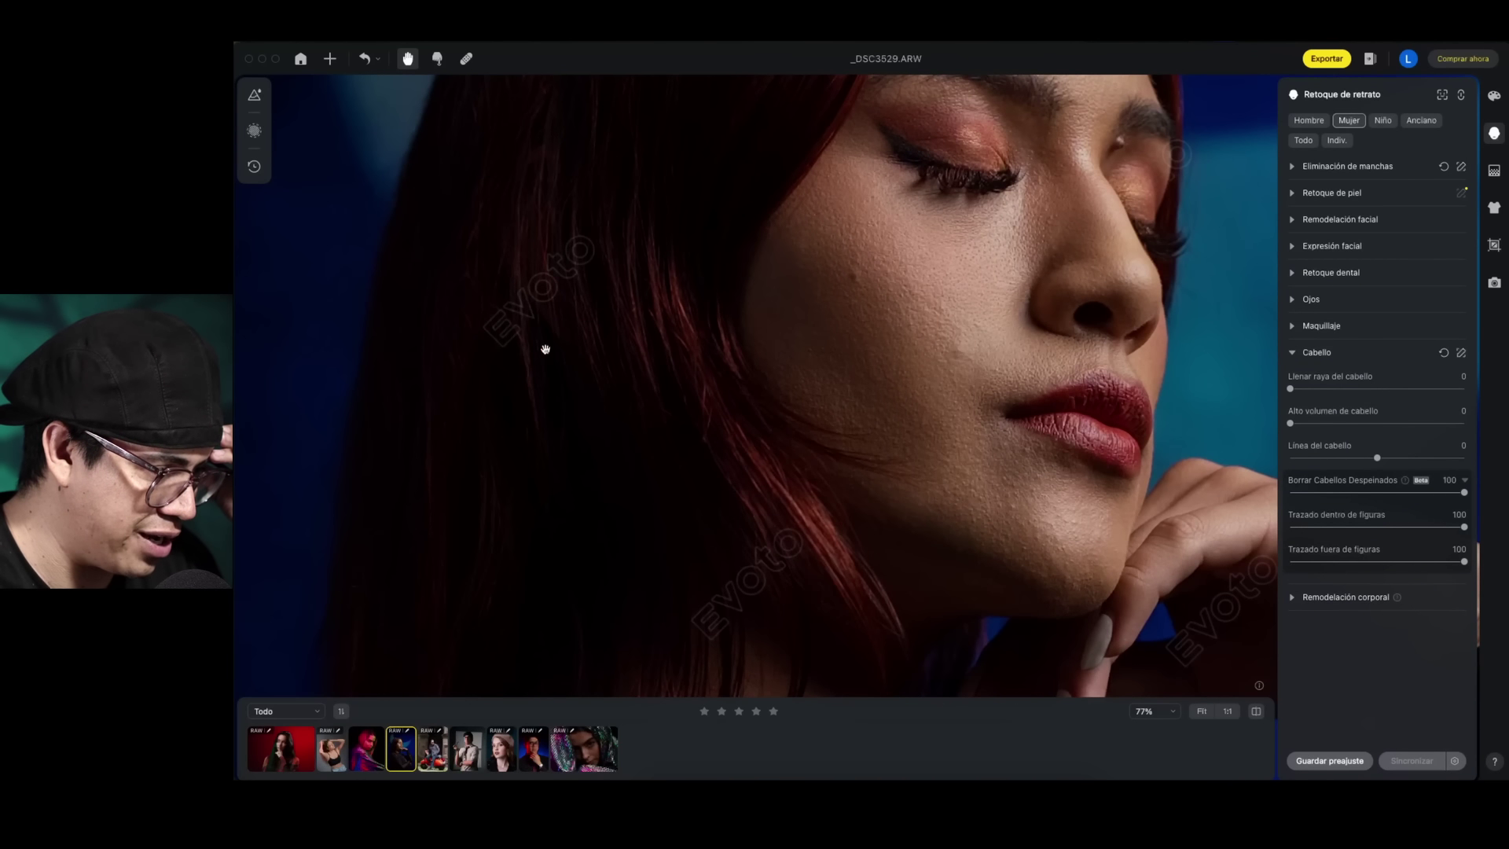
{"action": "scroll", "coordinate": [631, 275], "scroll_direction": "left", "scroll_amount": 5}
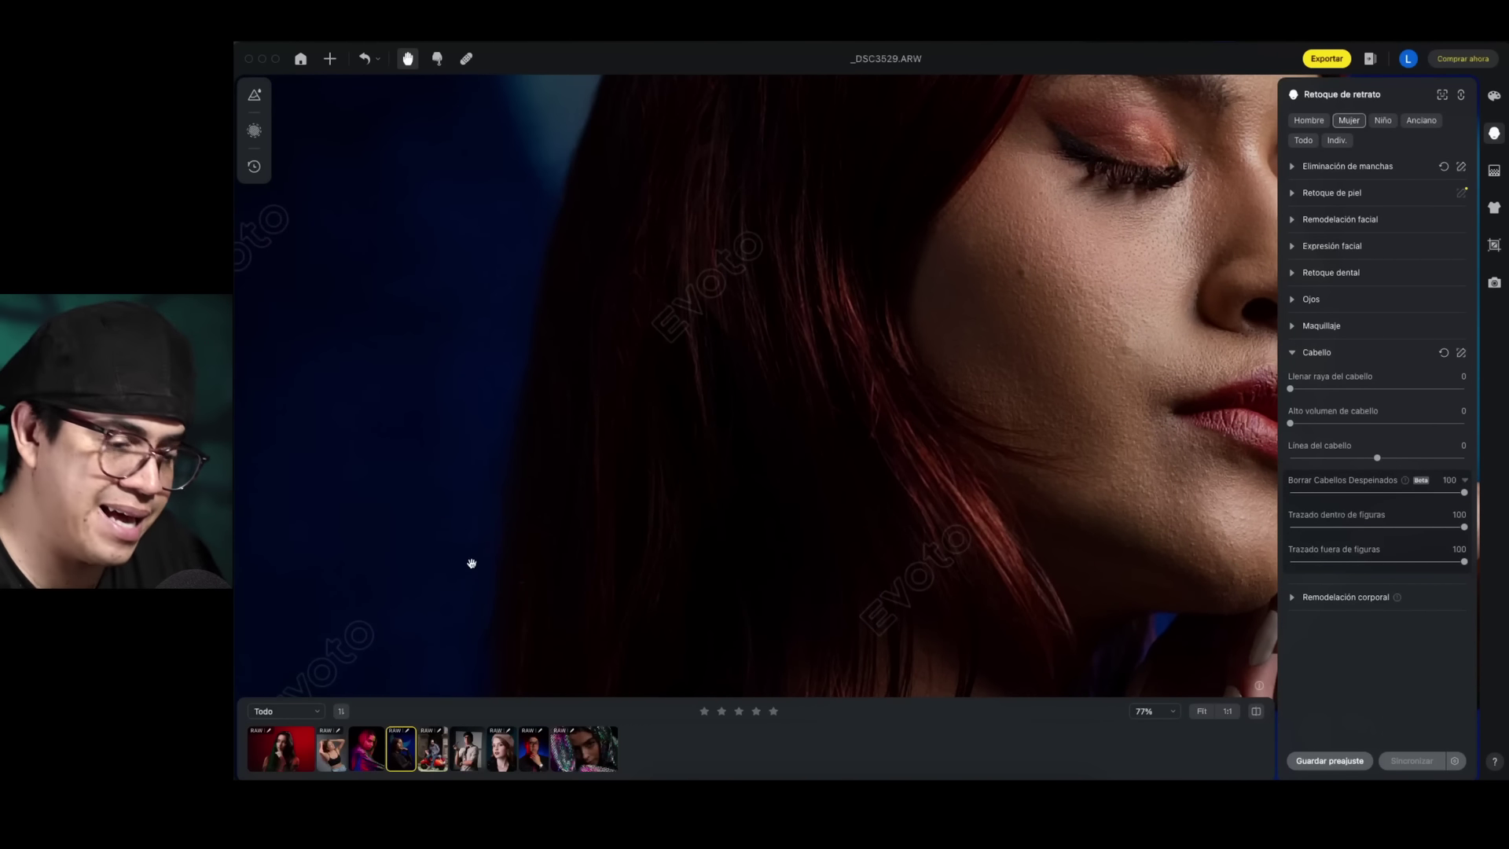
{"action": "mouse_move", "coordinate": [1464, 493]}
{"action": "left_mouse_down"}
{"action": "mouse_move", "coordinate": [1238, 493]}
{"action": "mouse_move", "coordinate": [1492, 491]}
{"action": "left_mouse_up"}
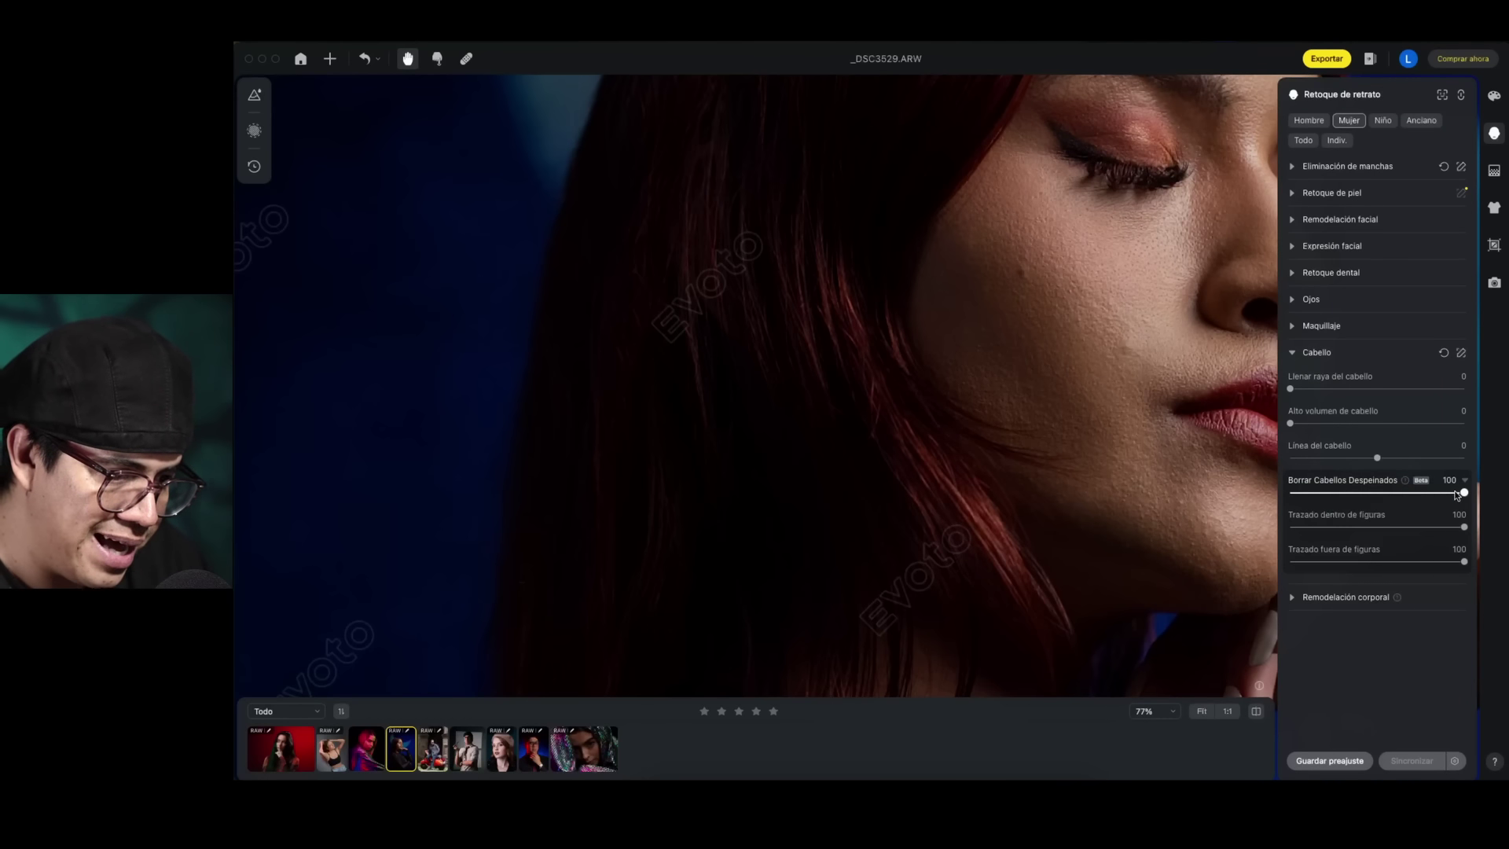
{"action": "left_click_drag", "start_coordinate": [1464, 493], "coordinate": [1258, 492]}
Switch to the beret-wearing woman's portrait _LEO3065 2.ARW and inspect her face up close
{"action": "scroll", "coordinate": [959, 427], "scroll_direction": "down", "scroll_amount": 5}
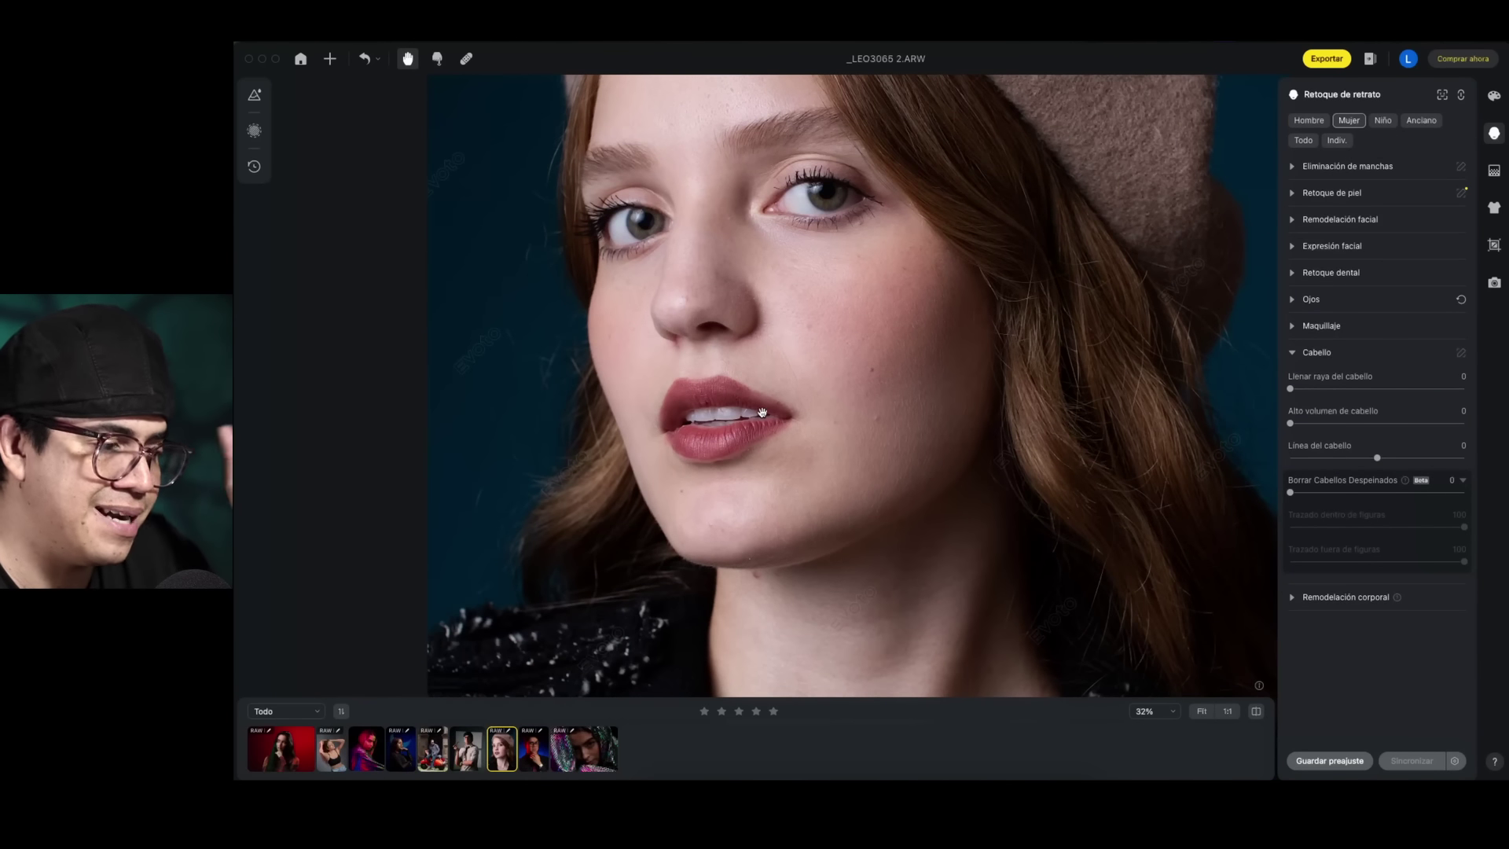
{"action": "scroll", "coordinate": [829, 236], "scroll_direction": "up", "scroll_amount": 3}
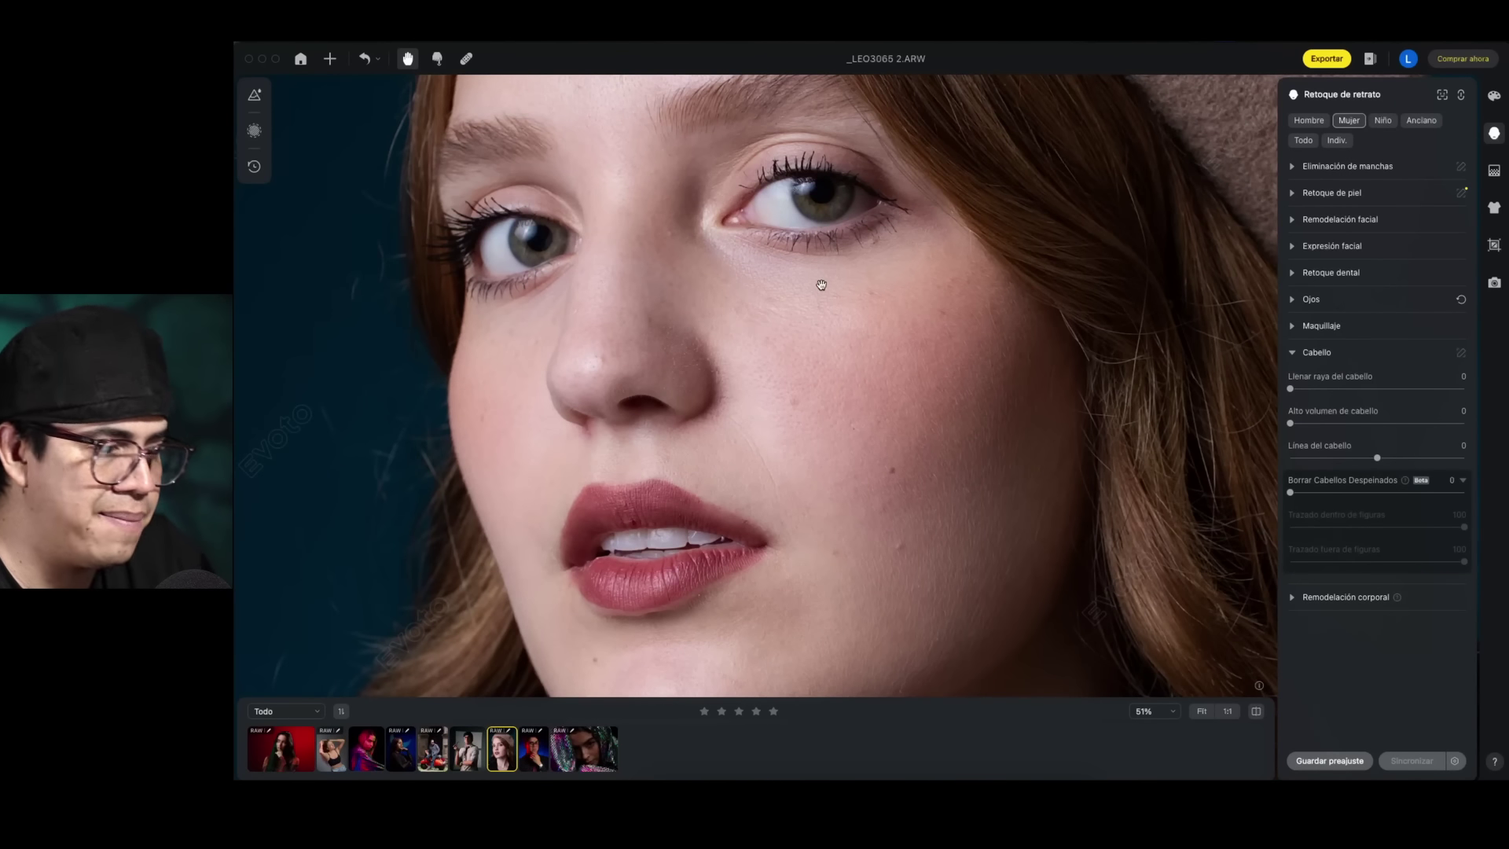
{"action": "scroll", "coordinate": [818, 289], "scroll_direction": "down", "scroll_amount": 4}
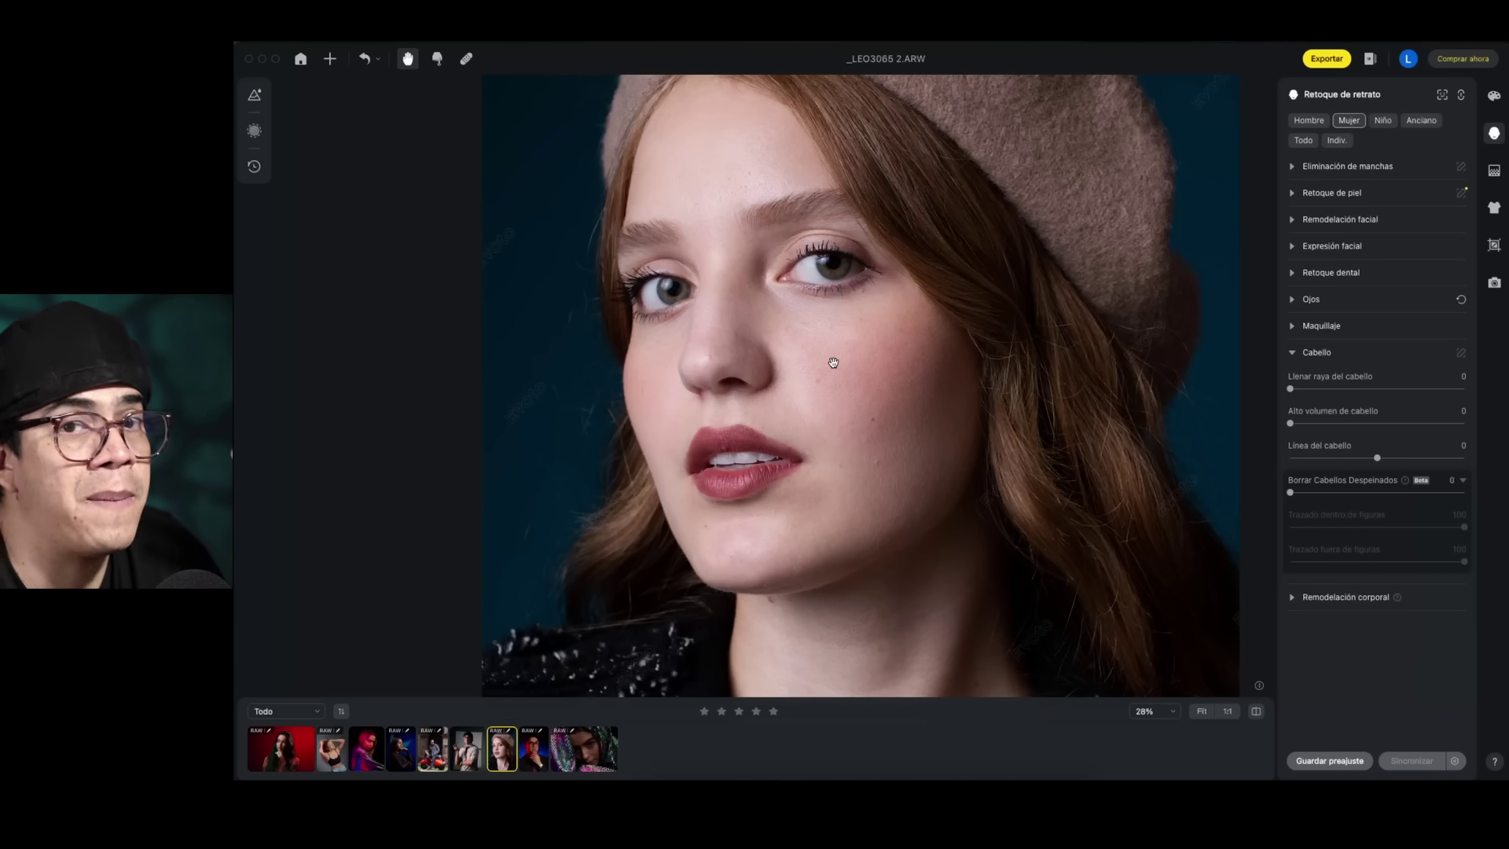
Try facial contouring in the Maquillaje settings with Contorno at 100, and reset it to 0
{"action": "left_click", "coordinate": [1290, 327]}
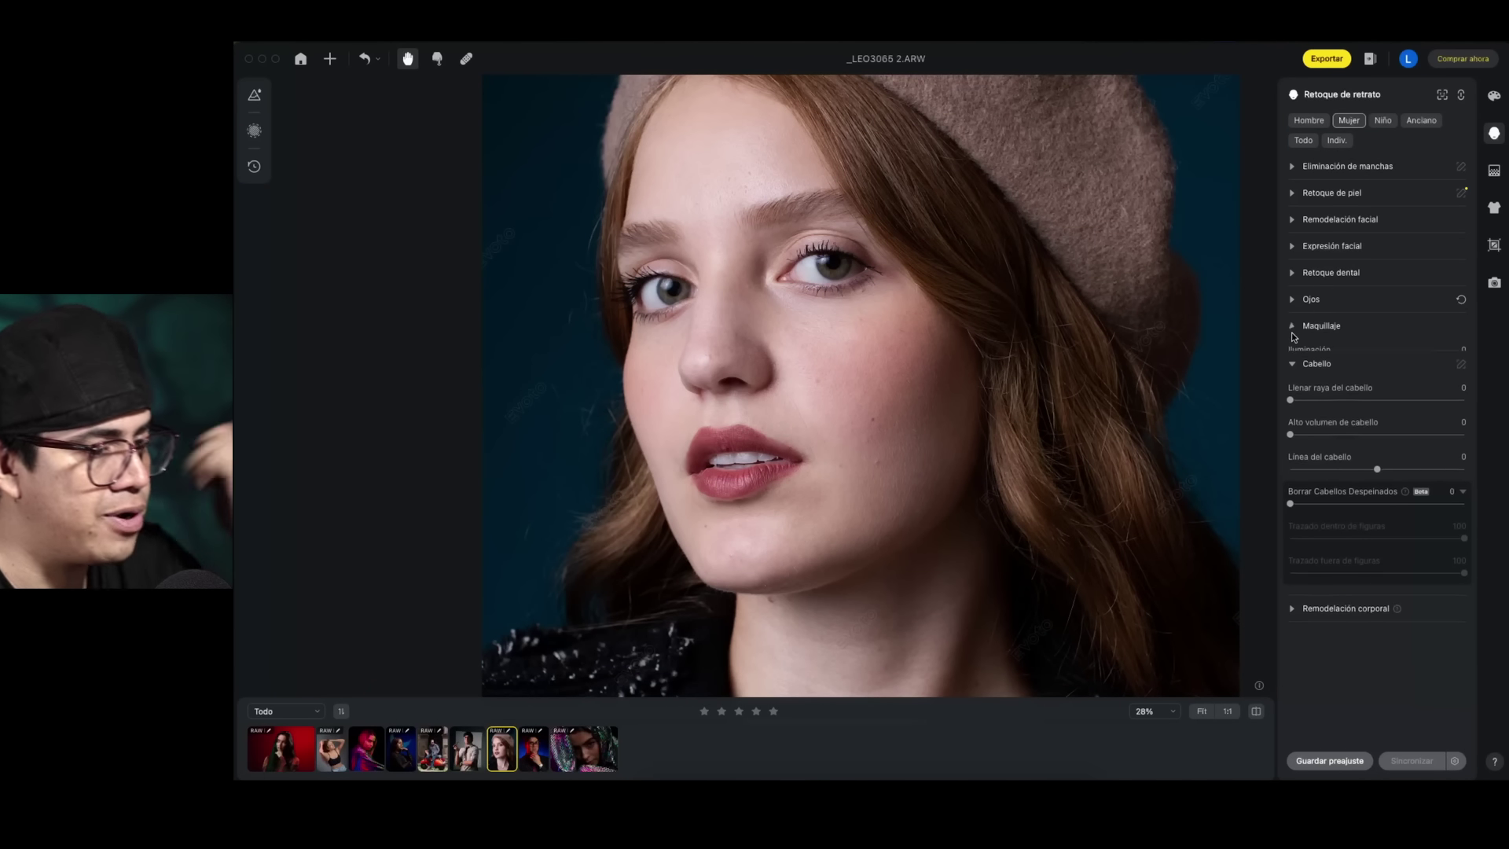
{"action": "mouse_move", "coordinate": [1291, 364]}
{"action": "left_mouse_down"}
{"action": "mouse_move", "coordinate": [1450, 368]}
{"action": "mouse_move", "coordinate": [1262, 362]}
{"action": "left_mouse_up"}
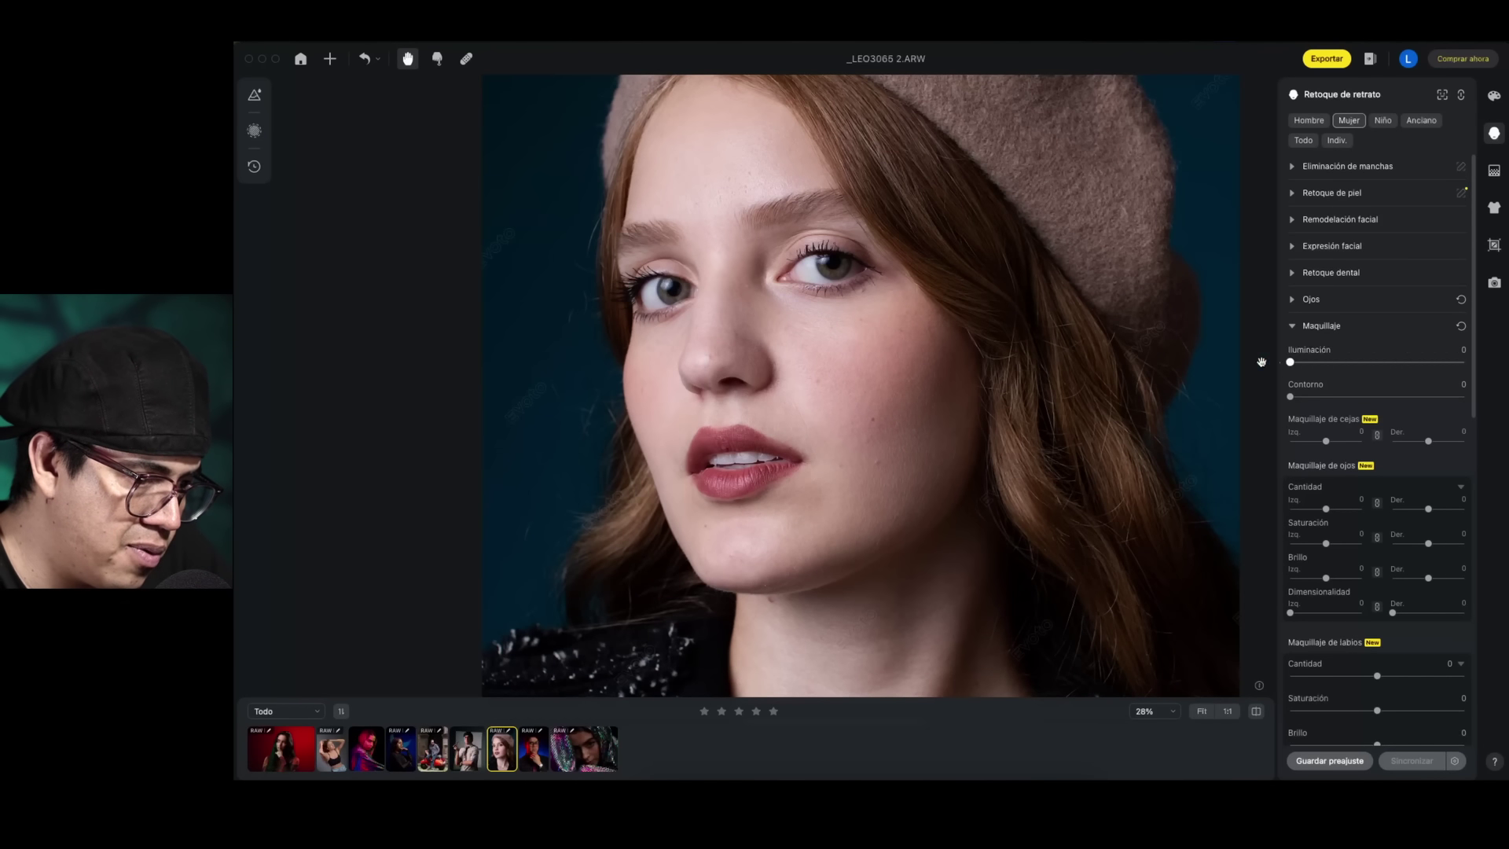
{"action": "left_click_drag", "start_coordinate": [1356, 366], "coordinate": [1464, 397]}
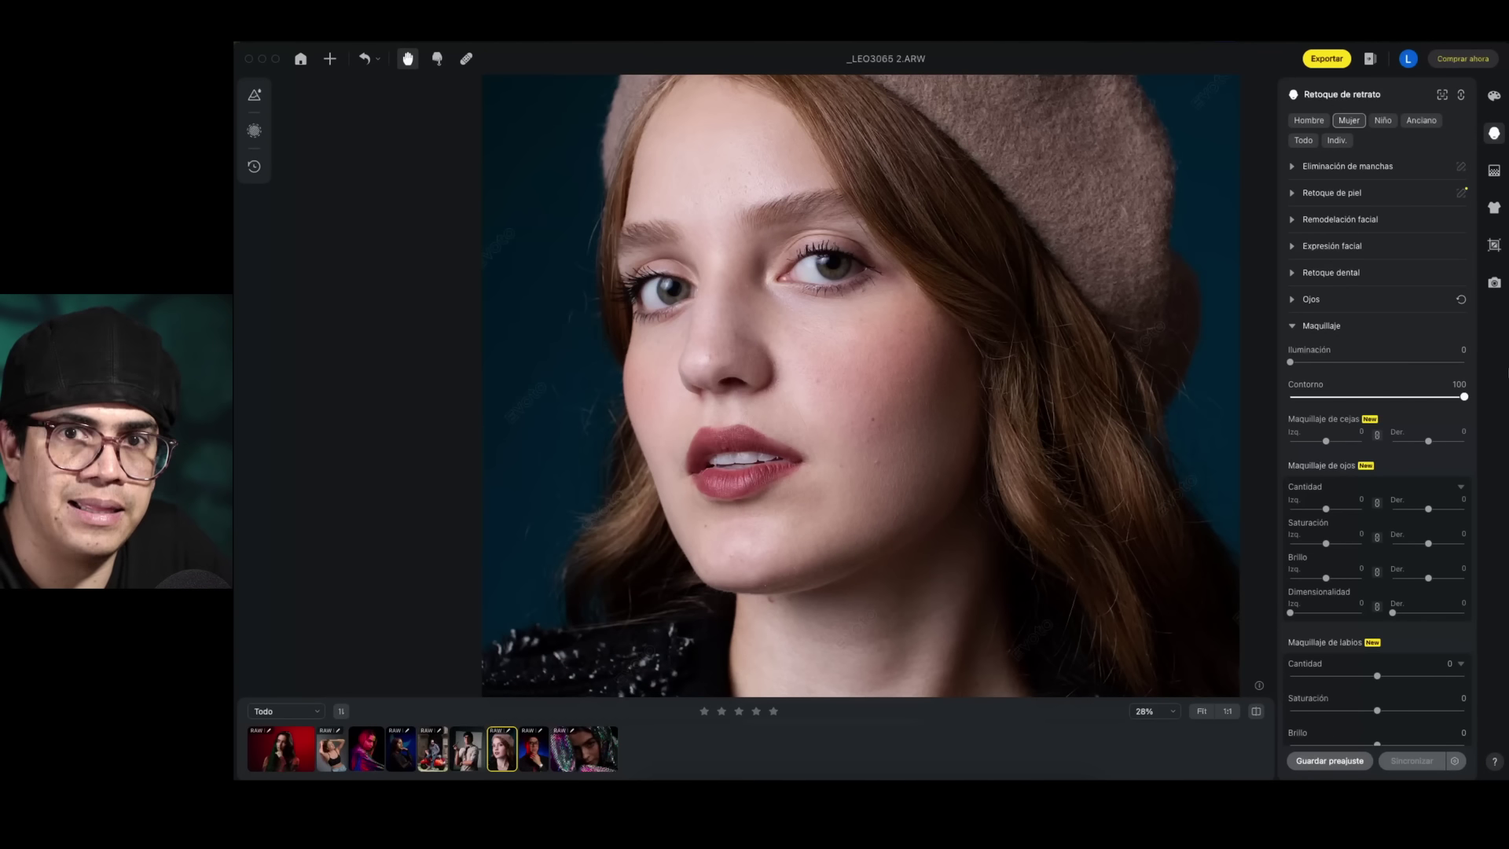
{"action": "left_click", "coordinate": [1290, 397]}
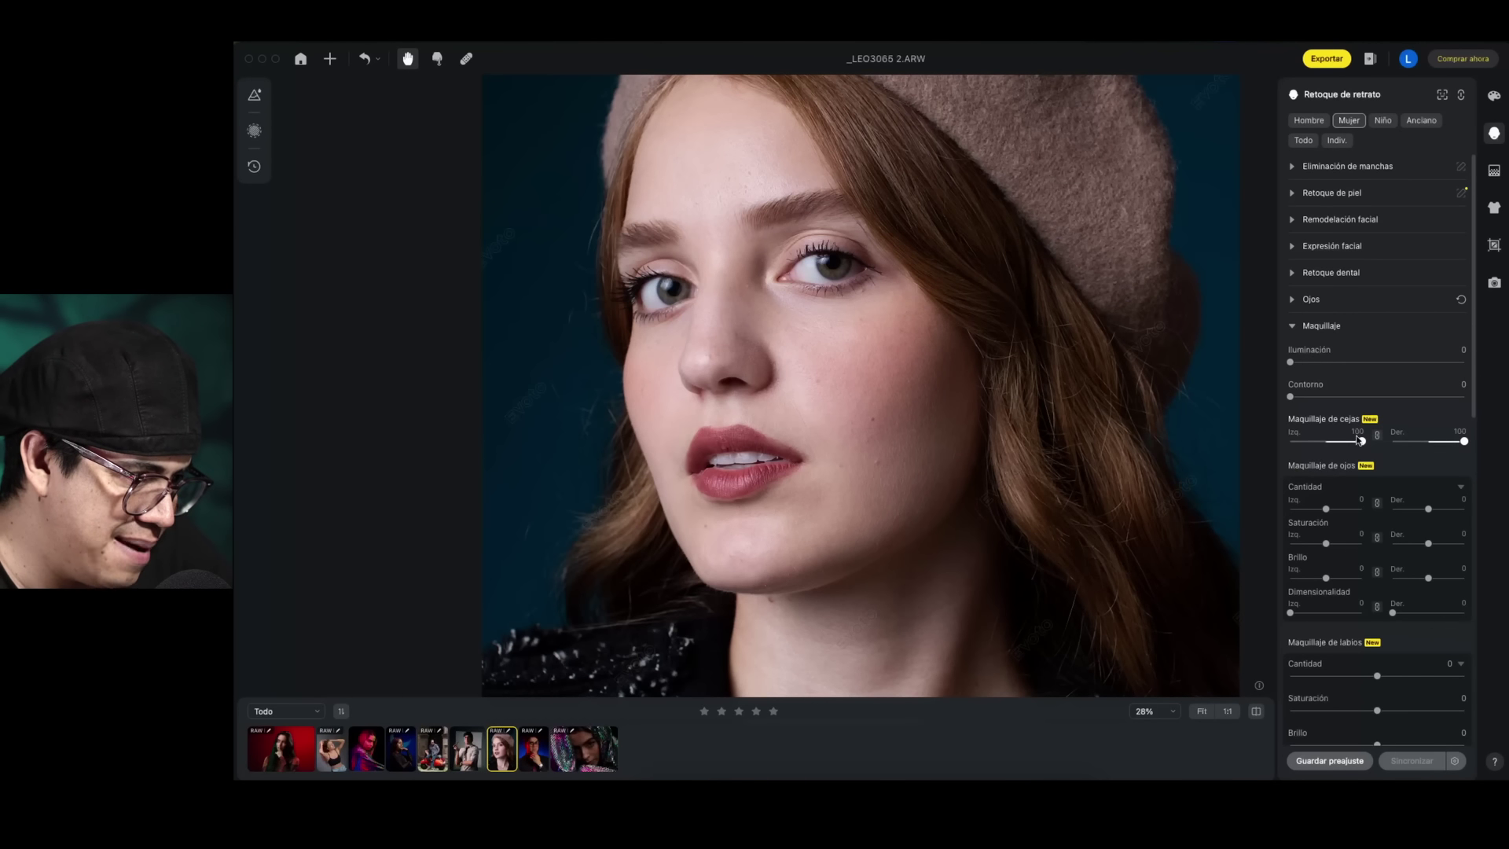
Set Maquillaje de cejas to 70, and Maquillaje de ojos to Cantidad 100, Saturación 100, Brillo -100 and Dimensionalidad 55 for both eyes
{"action": "left_click_drag", "start_coordinate": [1336, 438], "coordinate": [1353, 449]}
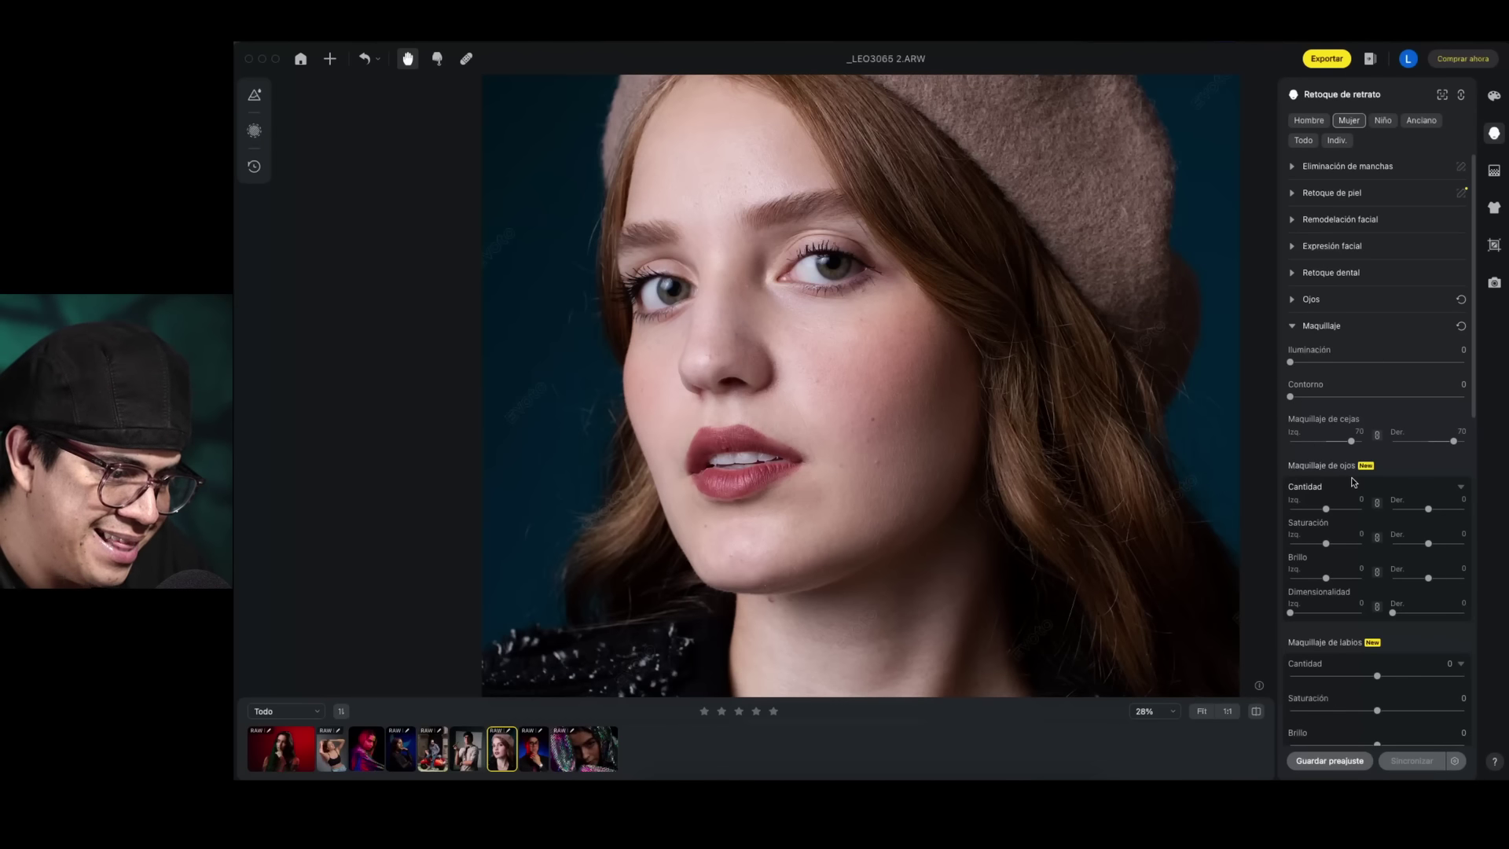
{"action": "left_click_drag", "start_coordinate": [1327, 511], "coordinate": [1364, 509]}
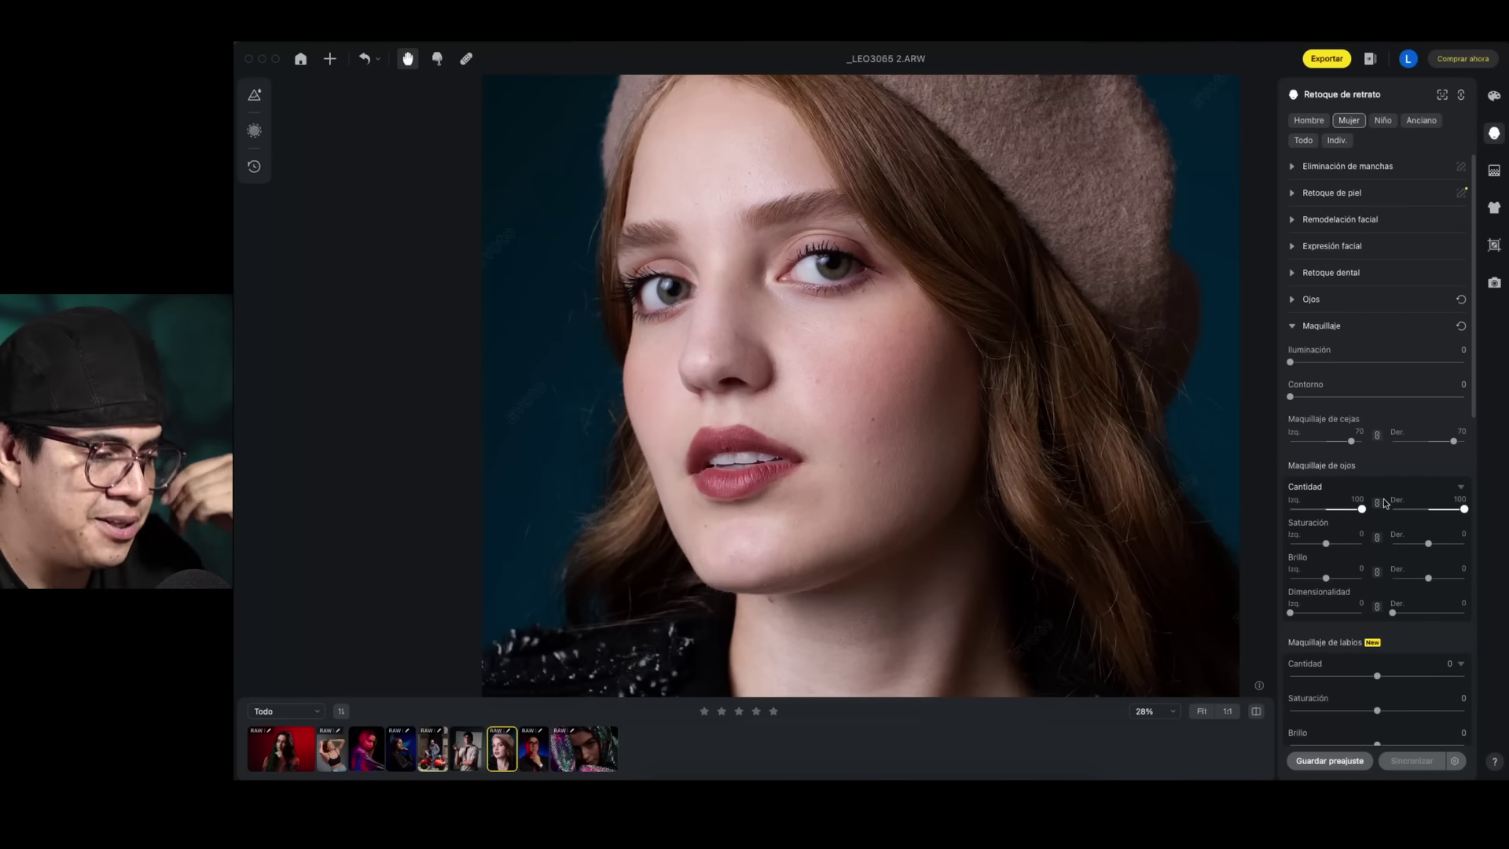
{"action": "left_click_drag", "start_coordinate": [1326, 543], "coordinate": [1382, 544]}
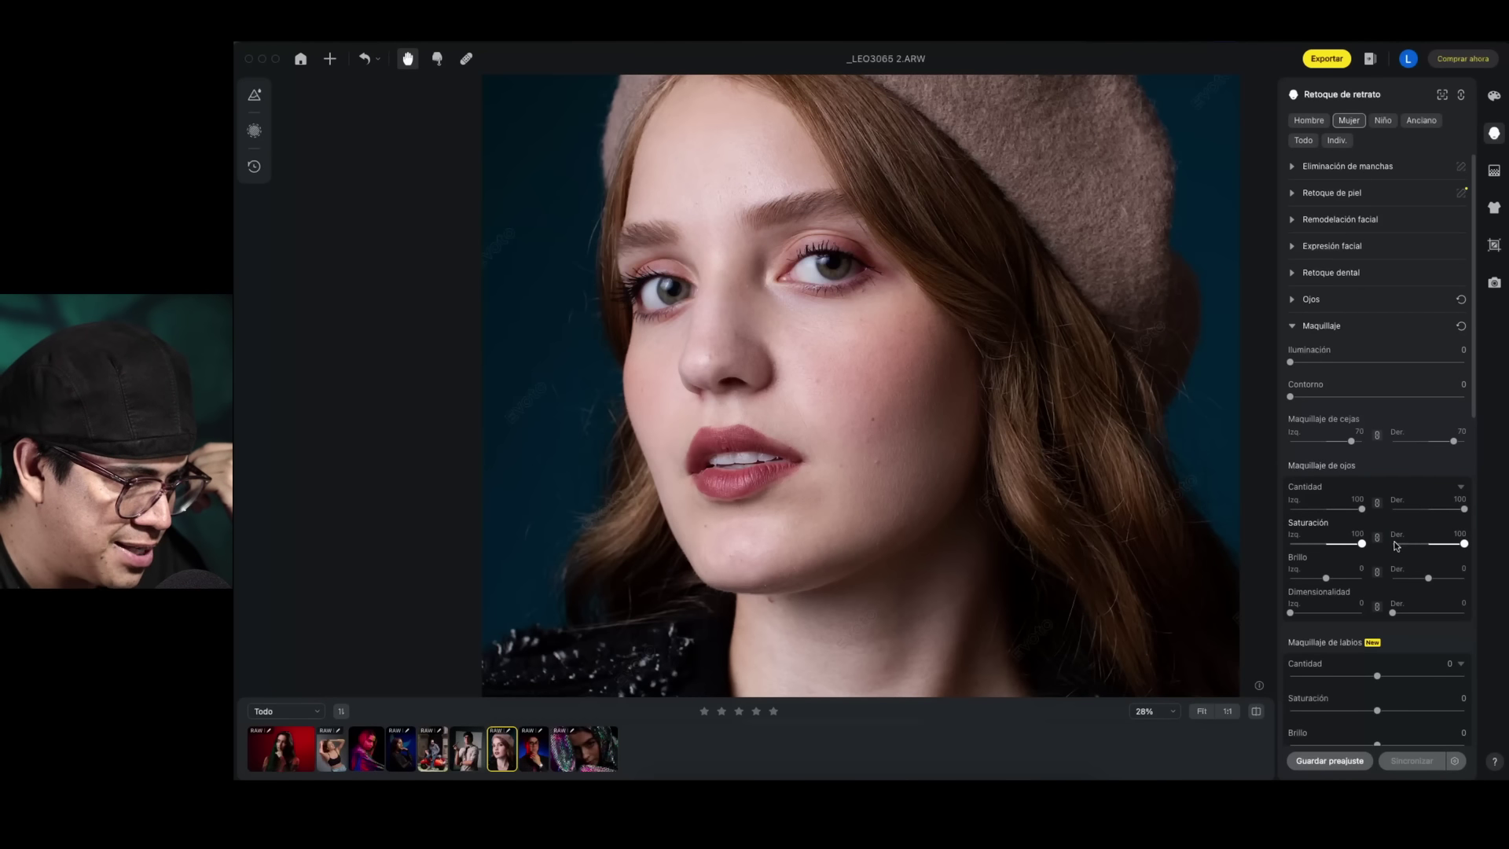
{"action": "left_click_drag", "start_coordinate": [1325, 578], "coordinate": [1235, 572]}
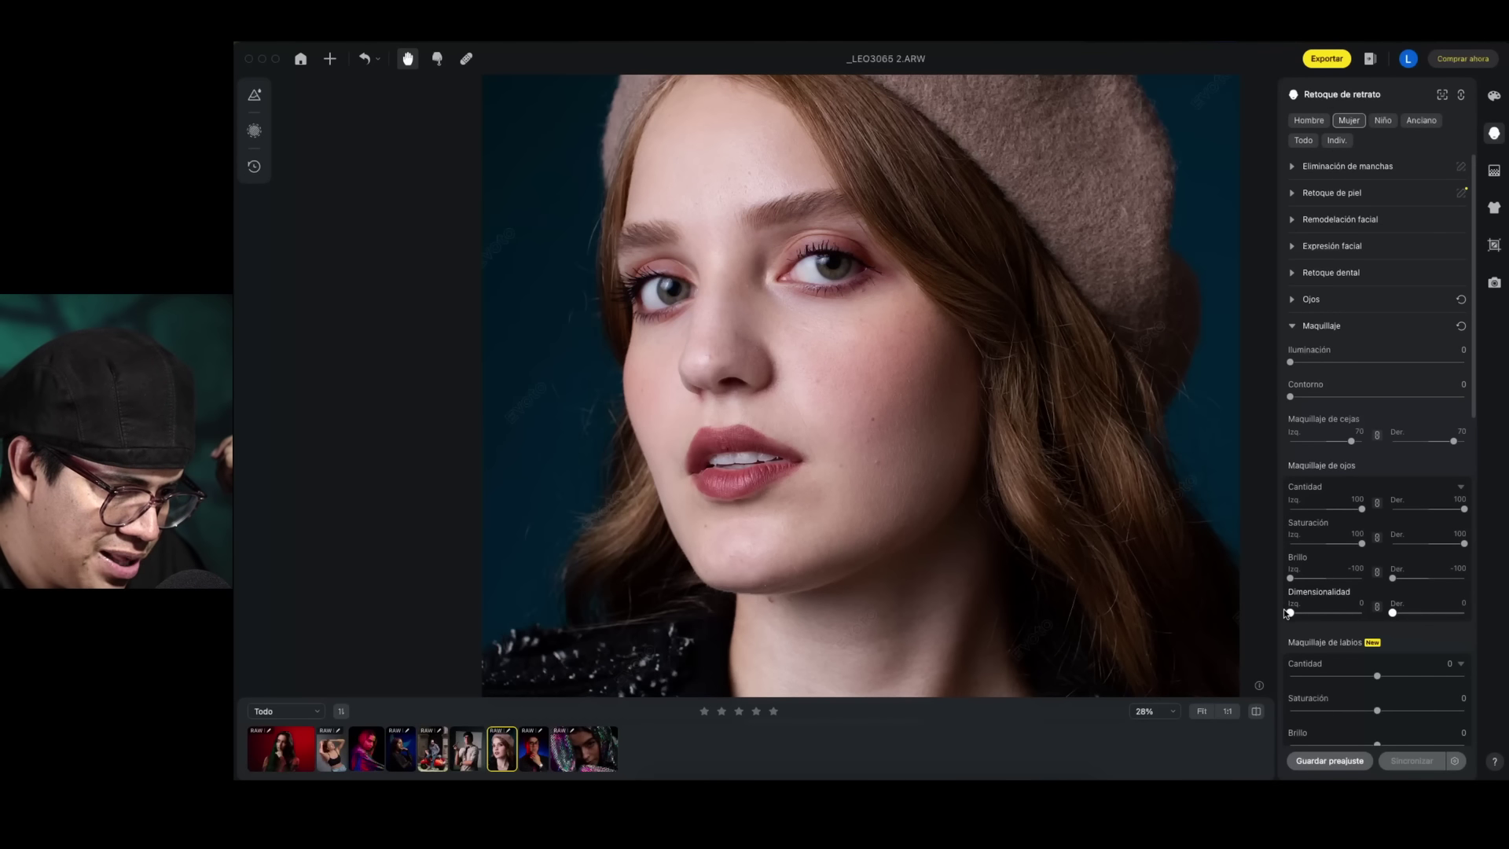
{"action": "left_click_drag", "start_coordinate": [1292, 613], "coordinate": [1329, 617]}
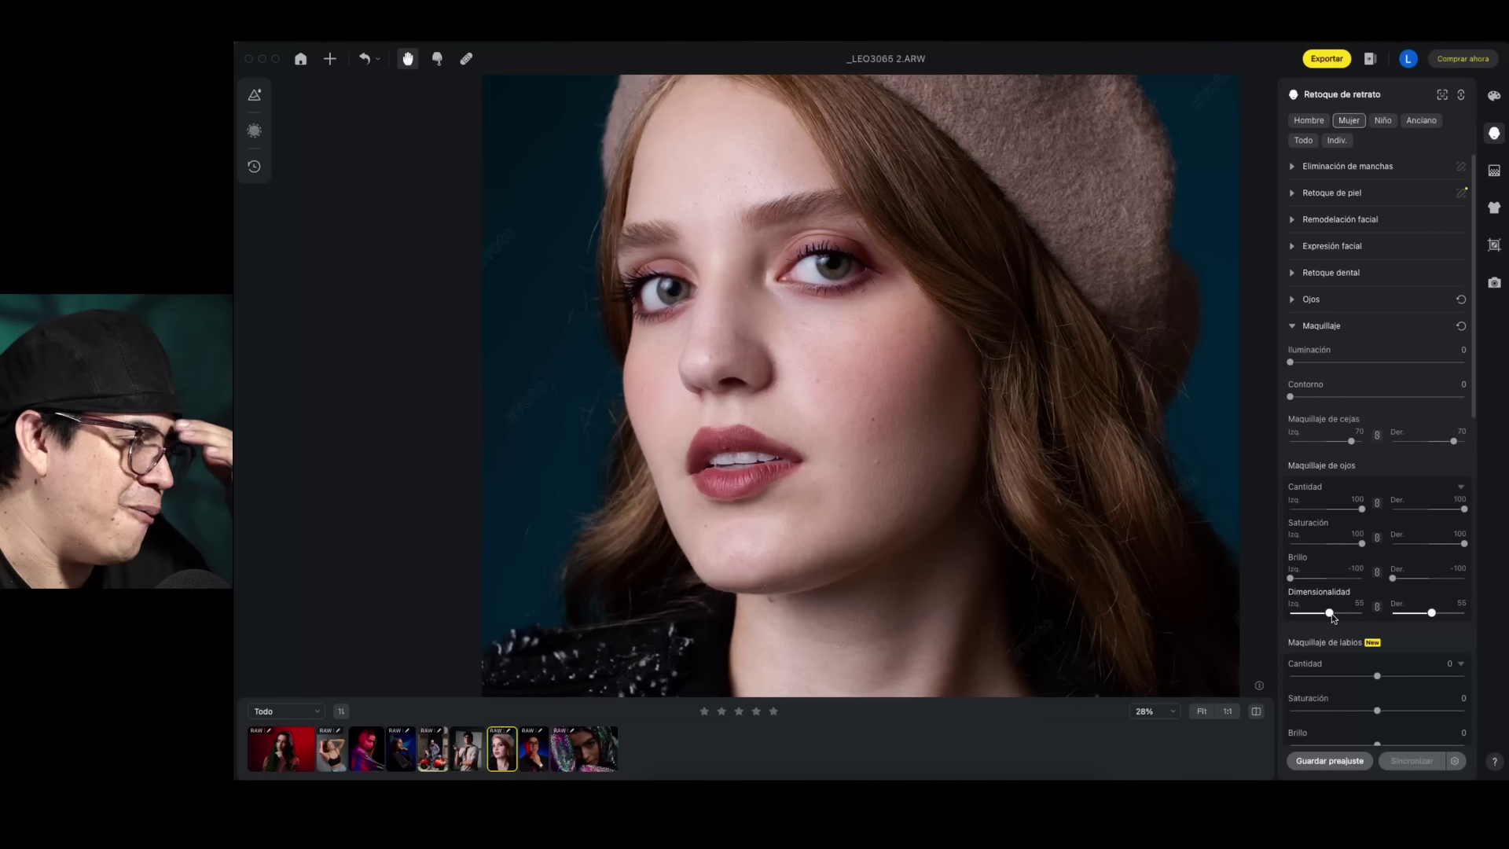
Set Maquillaje de labios to Cantidad 100, Saturación 68, Brillo -63 and Dimensionalidad 55
{"action": "scroll", "coordinate": [1367, 538], "scroll_direction": "down", "scroll_amount": 2}
{"action": "scroll", "coordinate": [1368, 536], "scroll_direction": "down", "scroll_amount": 3}
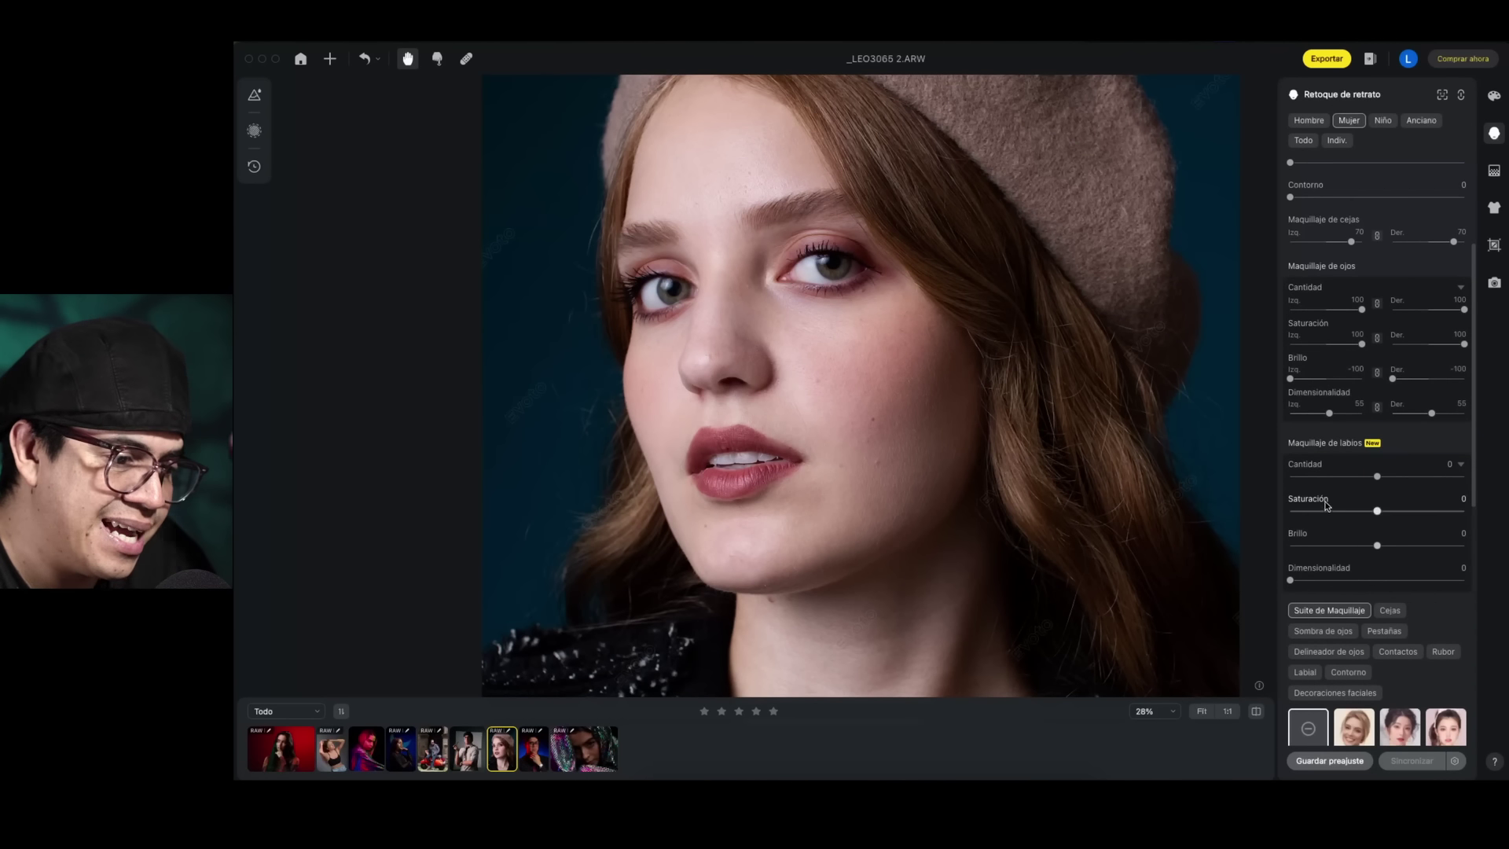
{"action": "left_click_drag", "start_coordinate": [1426, 476], "coordinate": [1464, 476]}
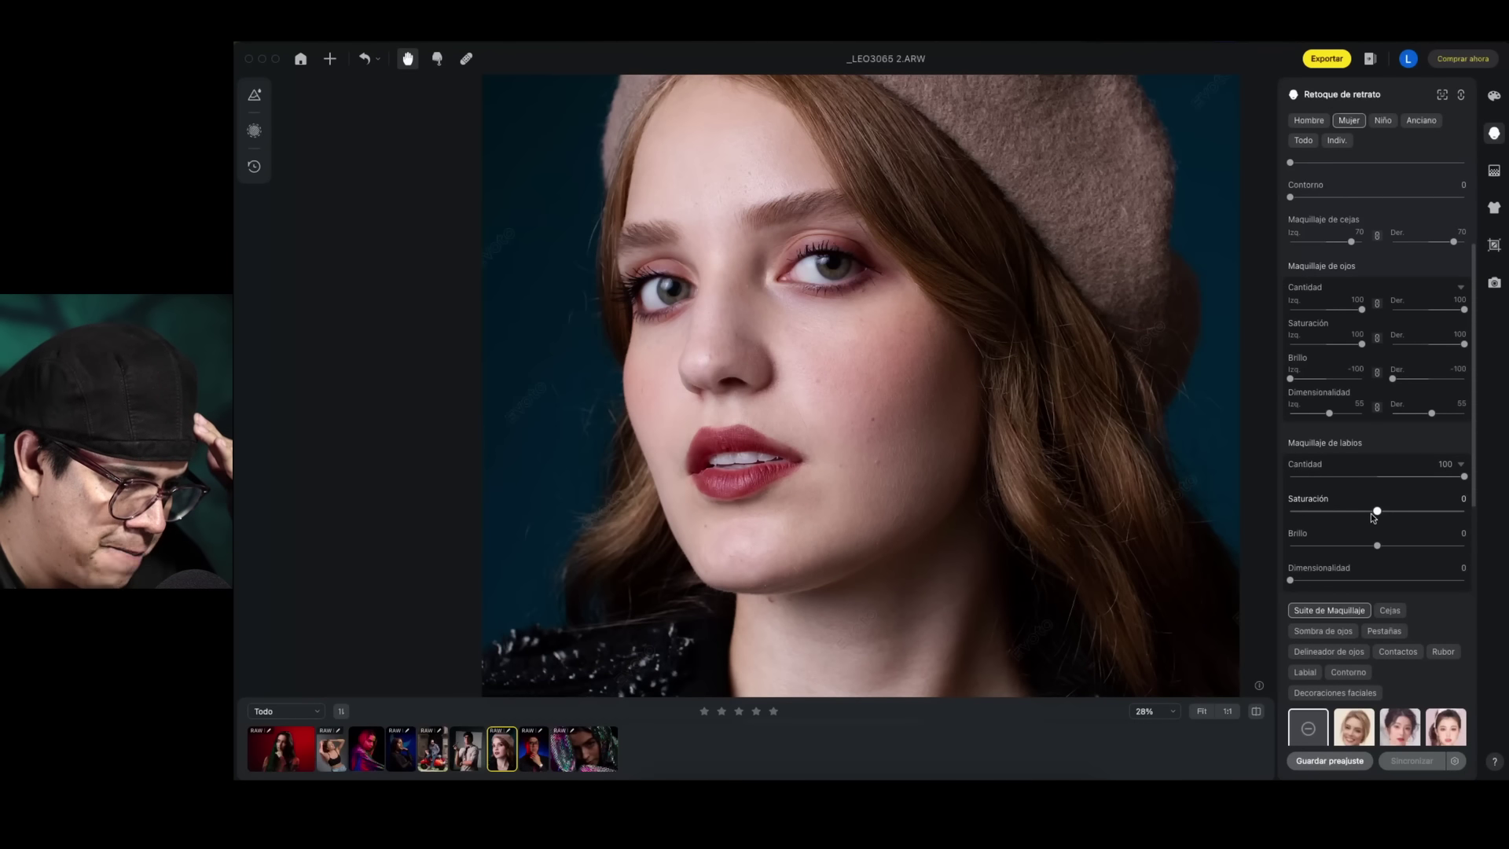
{"action": "left_click_drag", "start_coordinate": [1377, 512], "coordinate": [1387, 579]}
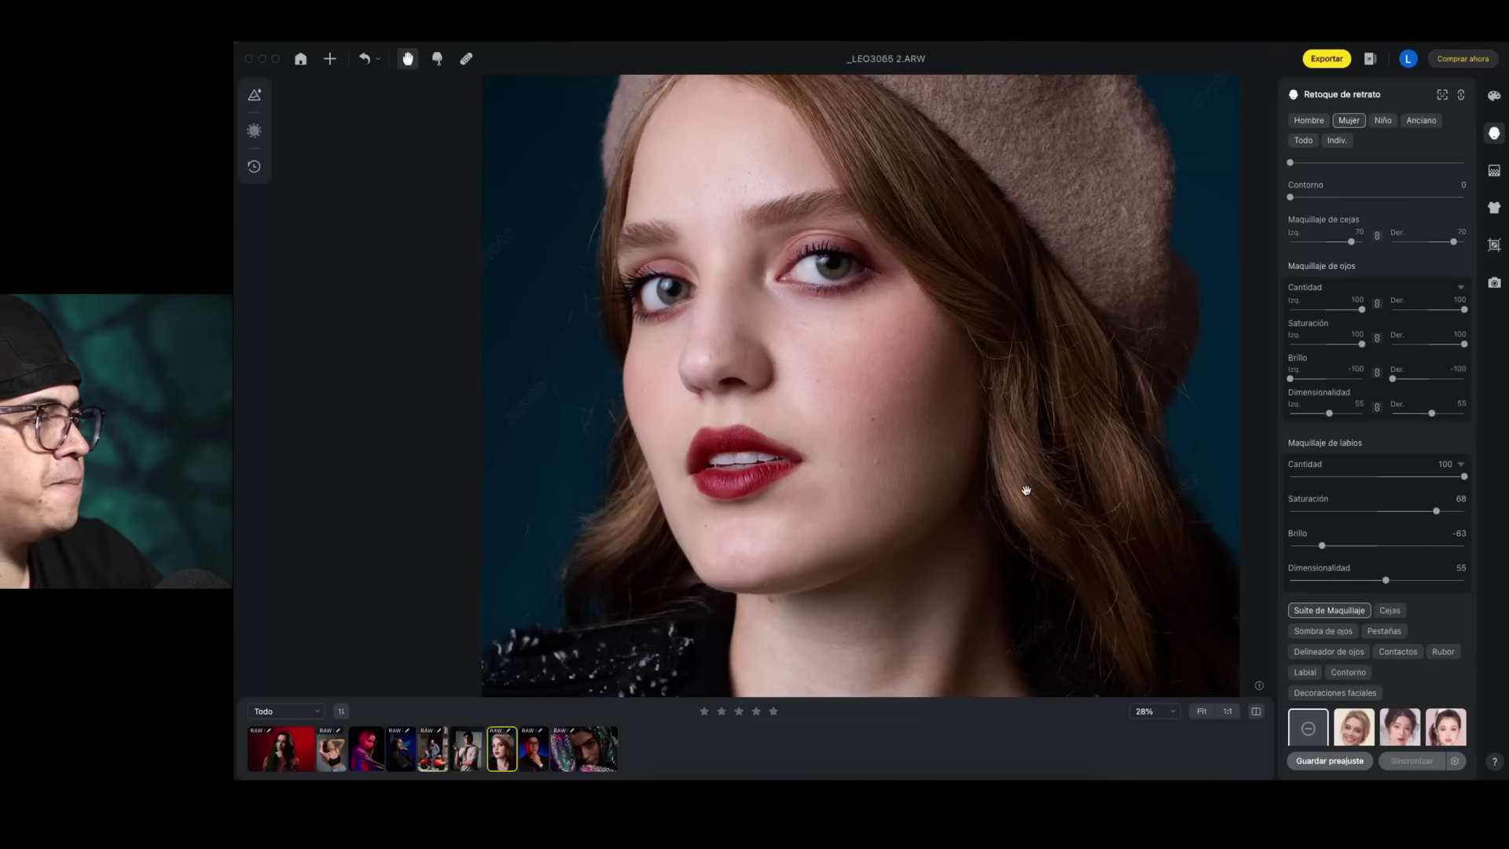
{"action": "scroll", "coordinate": [806, 382], "scroll_direction": "down", "scroll_amount": 2}
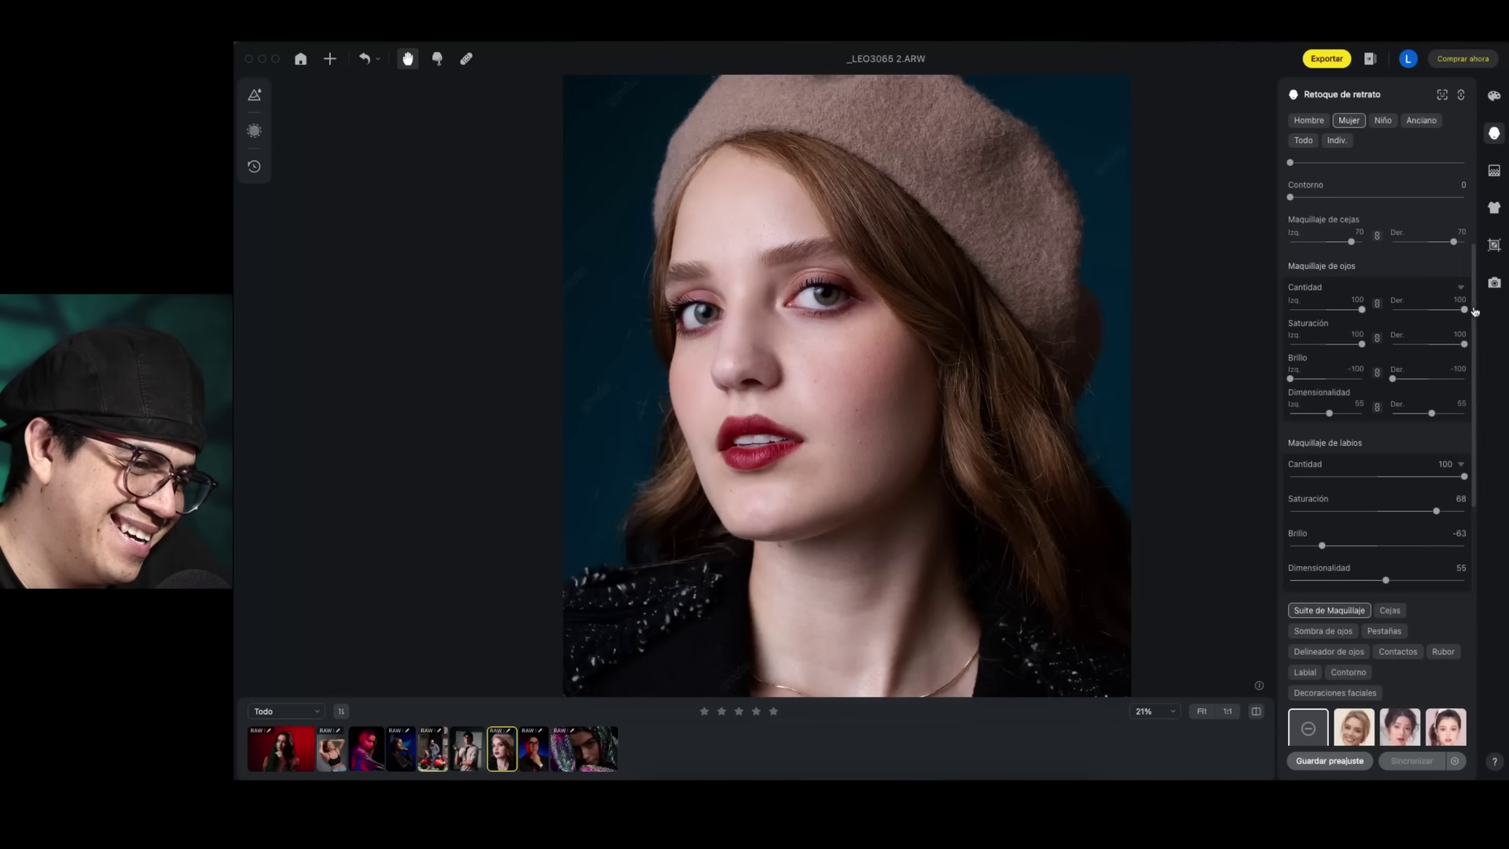
Lower the eye vein removal, Remover venas en los ojos, to 45 in the Ojos settings
{"action": "mouse_move", "coordinate": [1474, 315]}
{"action": "left_mouse_down"}
{"action": "mouse_move", "coordinate": [1491, 589]}
{"action": "mouse_move", "coordinate": [1474, 289]}
{"action": "left_mouse_up"}
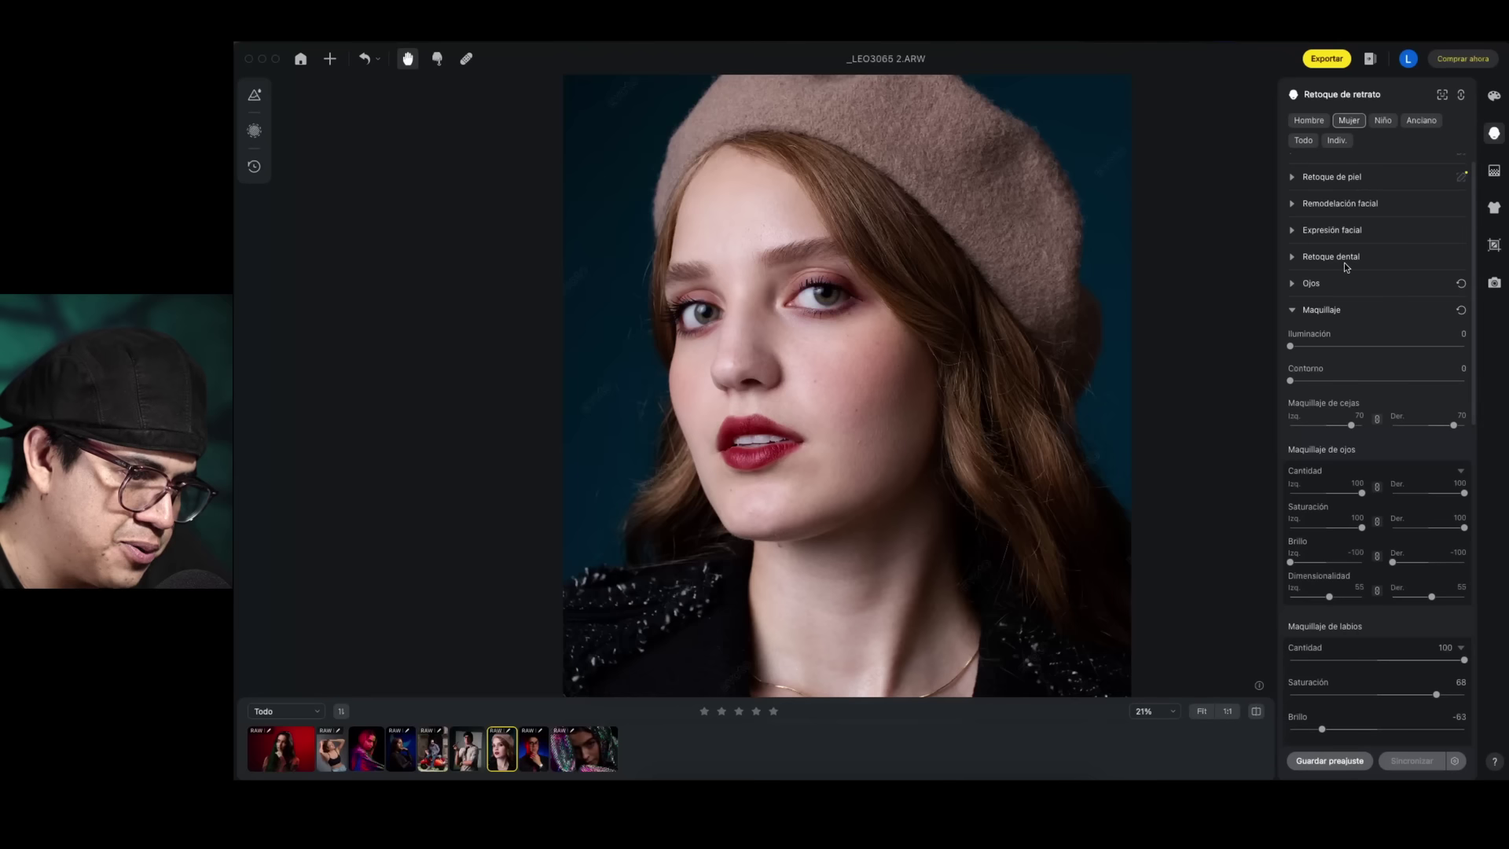
{"action": "left_click", "coordinate": [1295, 286]}
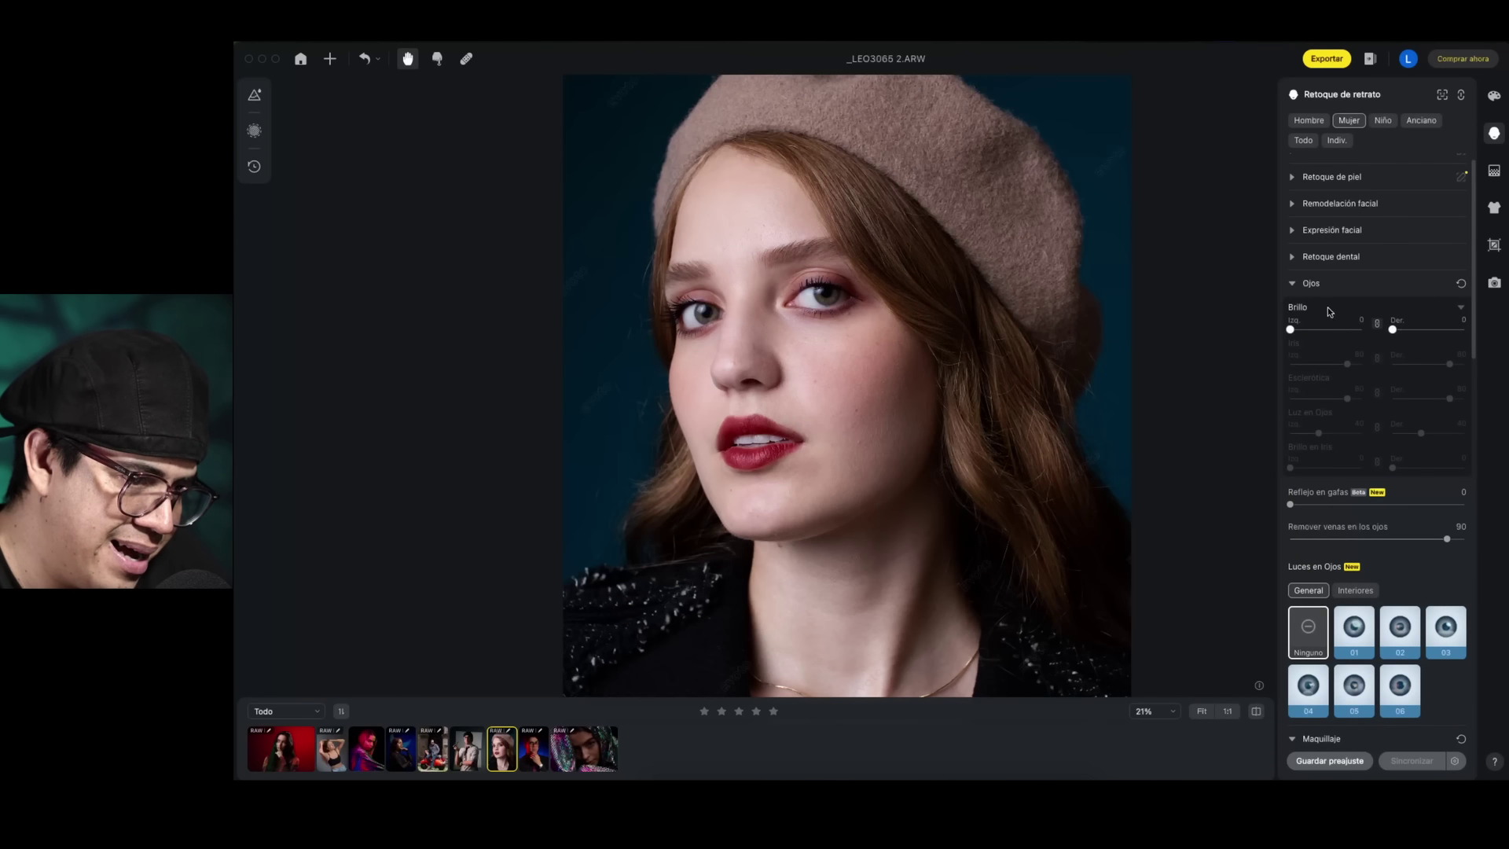
{"action": "left_click_drag", "start_coordinate": [1447, 540], "coordinate": [1375, 541]}
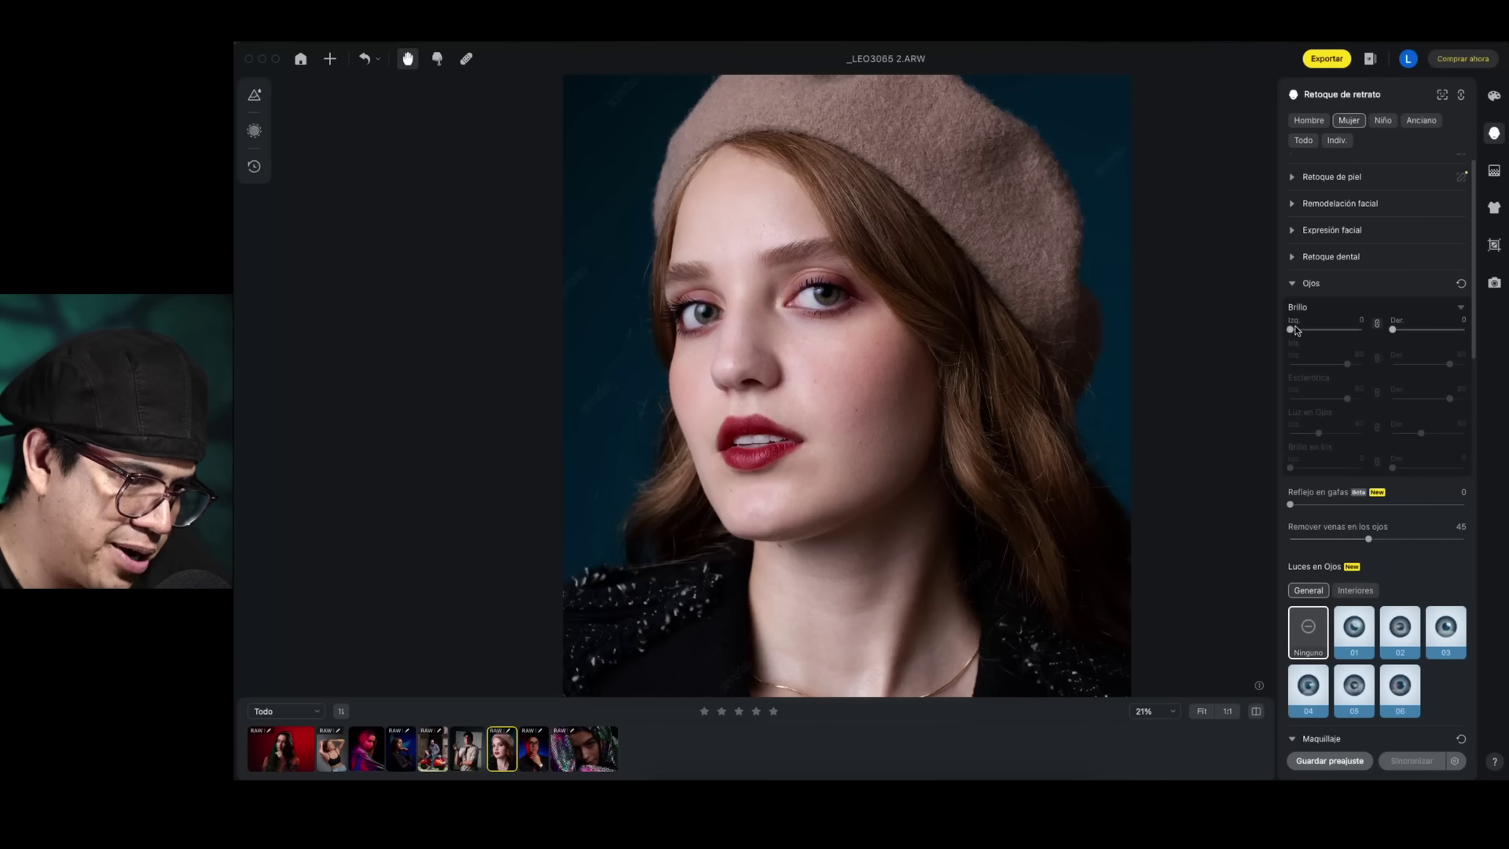
{"action": "left_click", "coordinate": [1308, 283]}
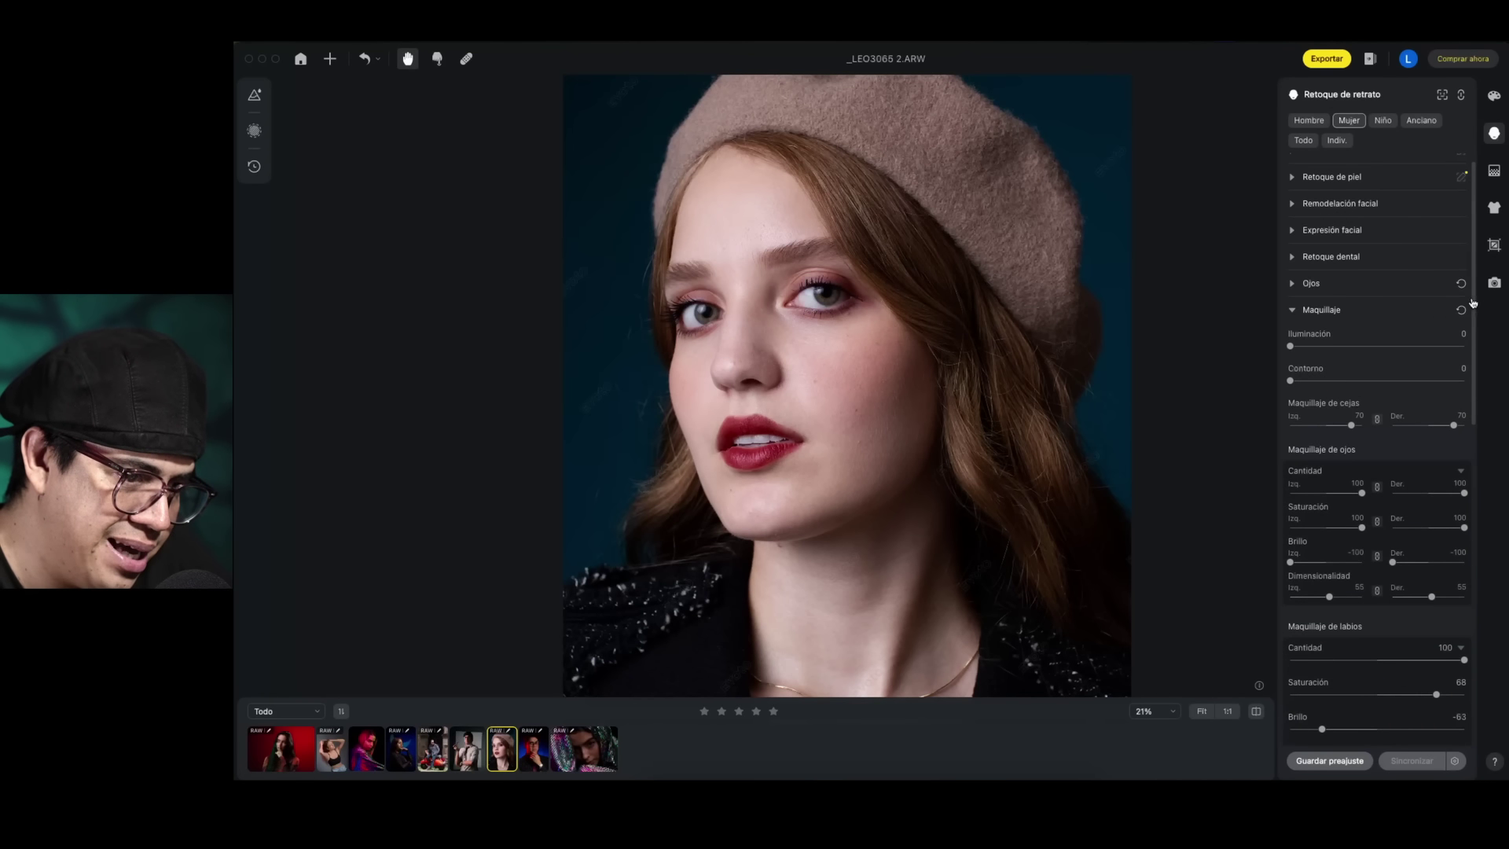
Compare the portrait without and with makeup by repeatedly resetting all Maquillaje settings and undoing each reset
{"action": "left_click_drag", "start_coordinate": [1473, 363], "coordinate": [1485, 588]}
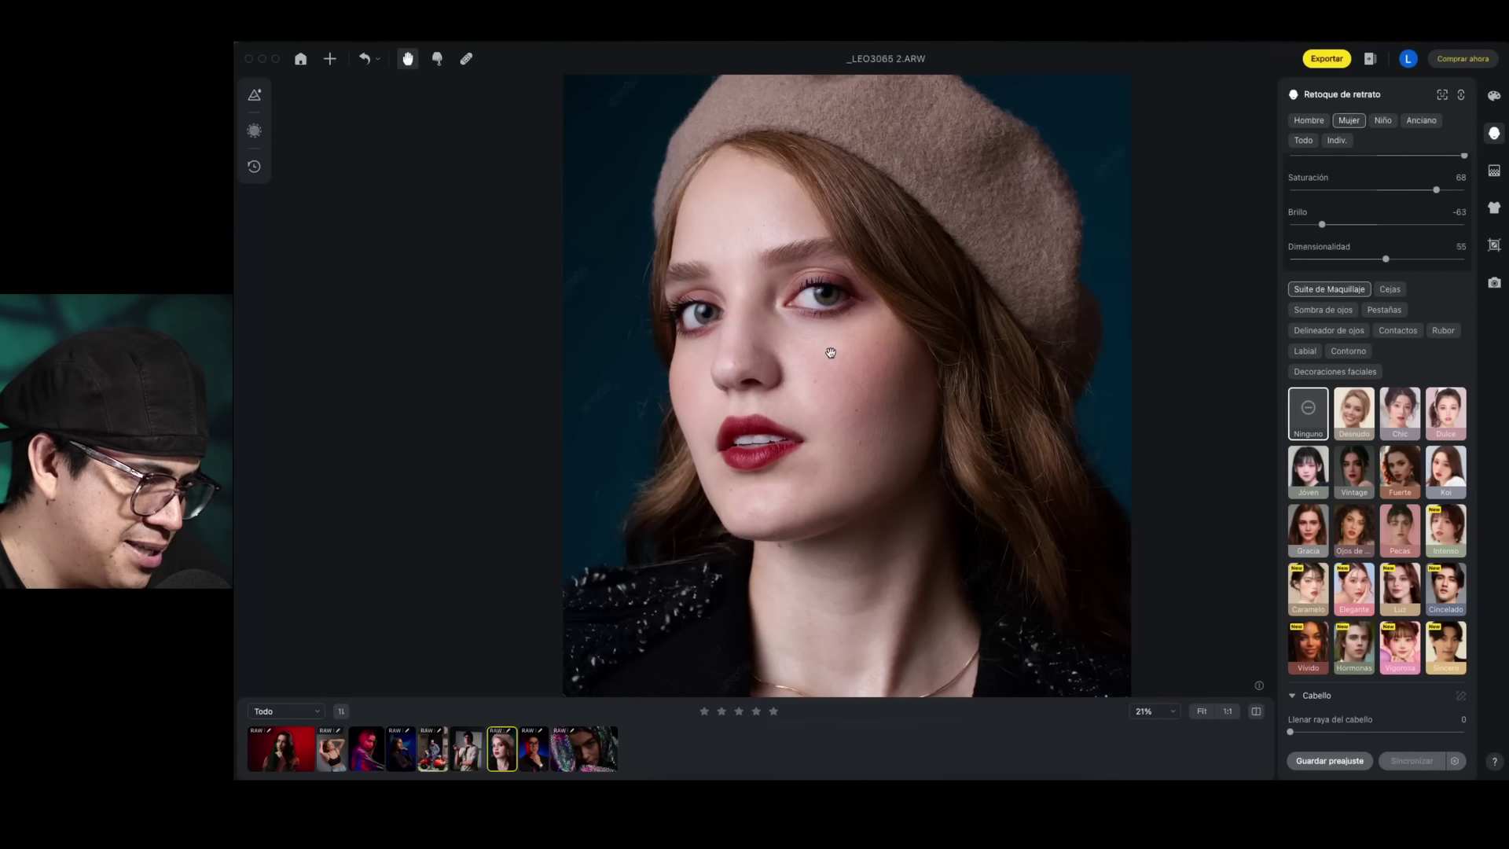
{"action": "scroll", "coordinate": [1449, 307], "scroll_direction": "up", "scroll_amount": 5}
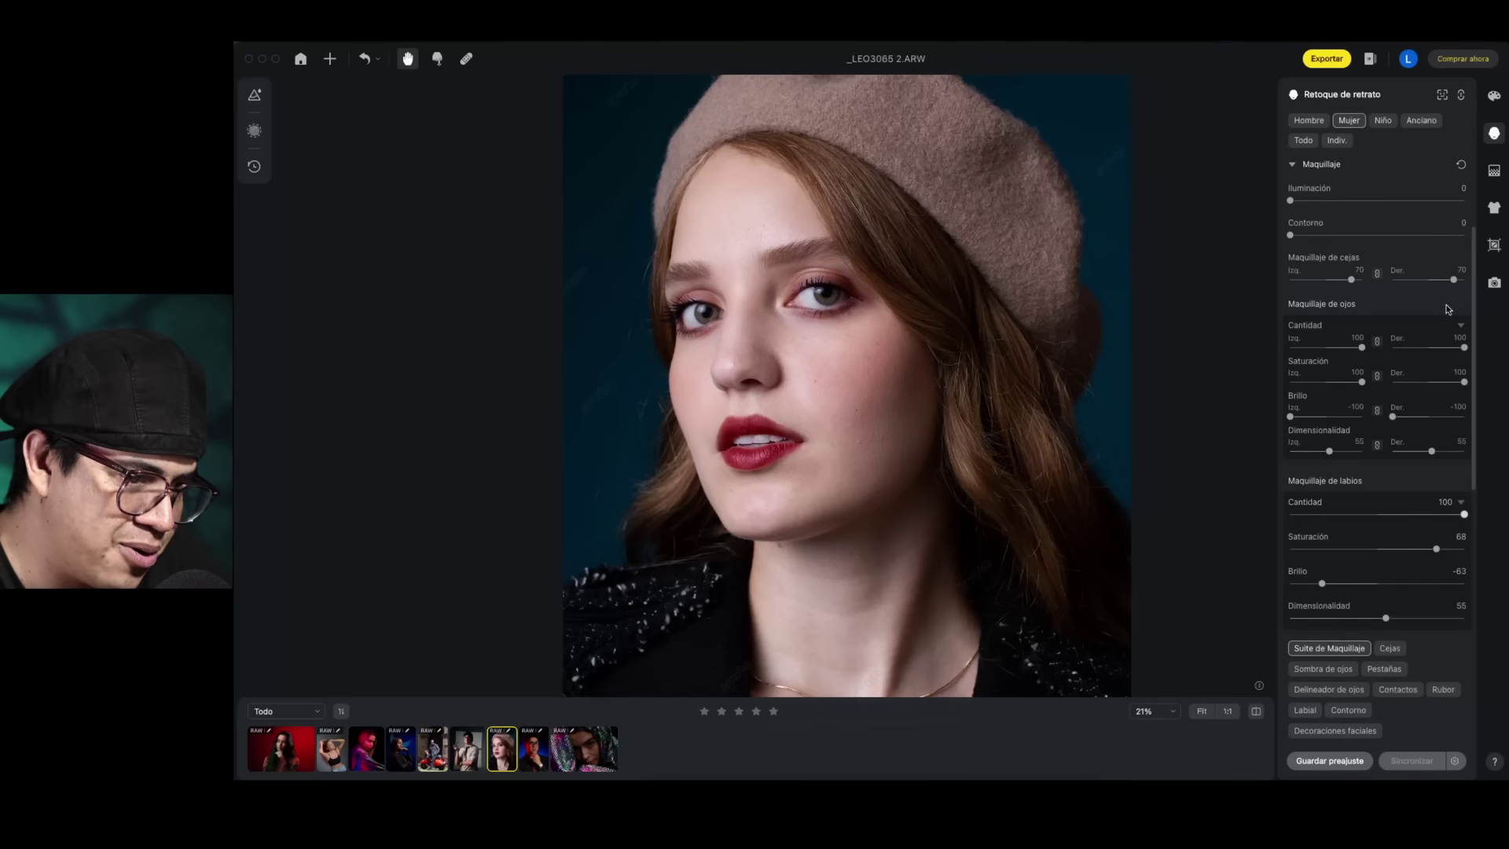
{"action": "scroll", "coordinate": [1448, 309], "scroll_direction": "up", "scroll_amount": 2}
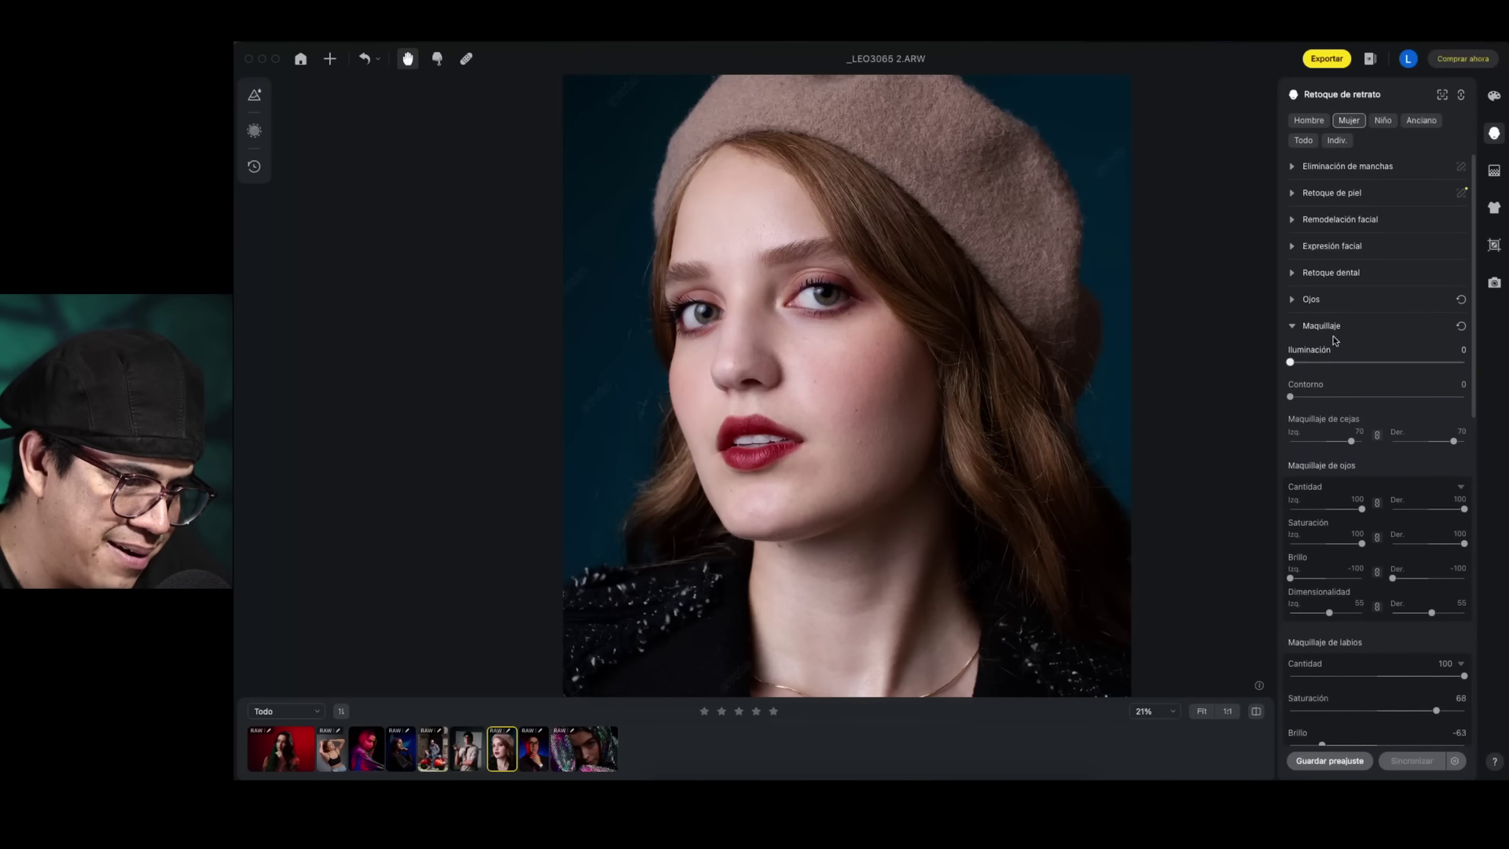
{"action": "left_click", "coordinate": [1462, 326]}
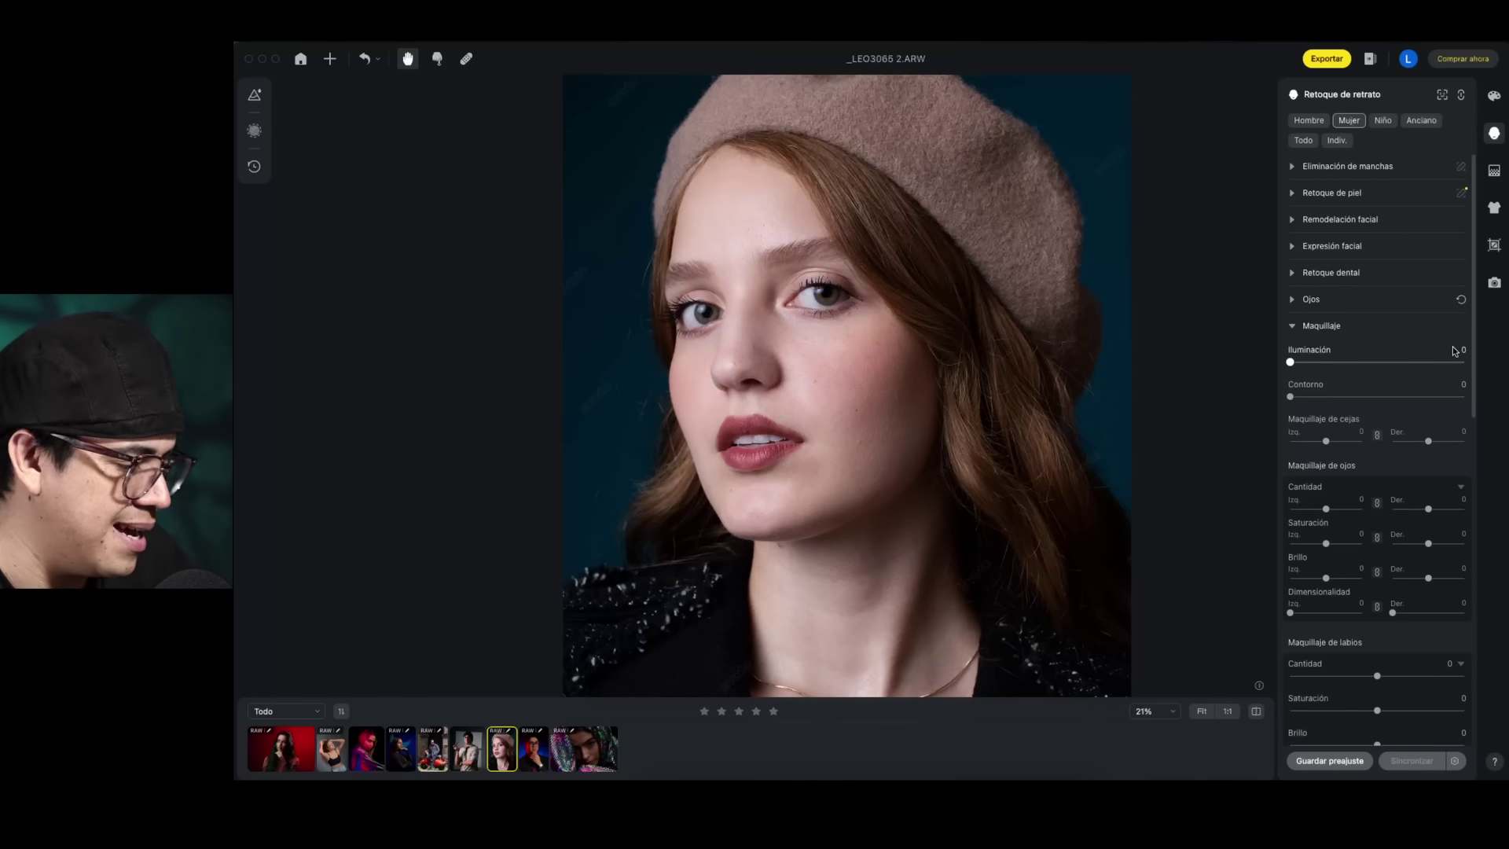
{"action": "key", "text": "super+z"}
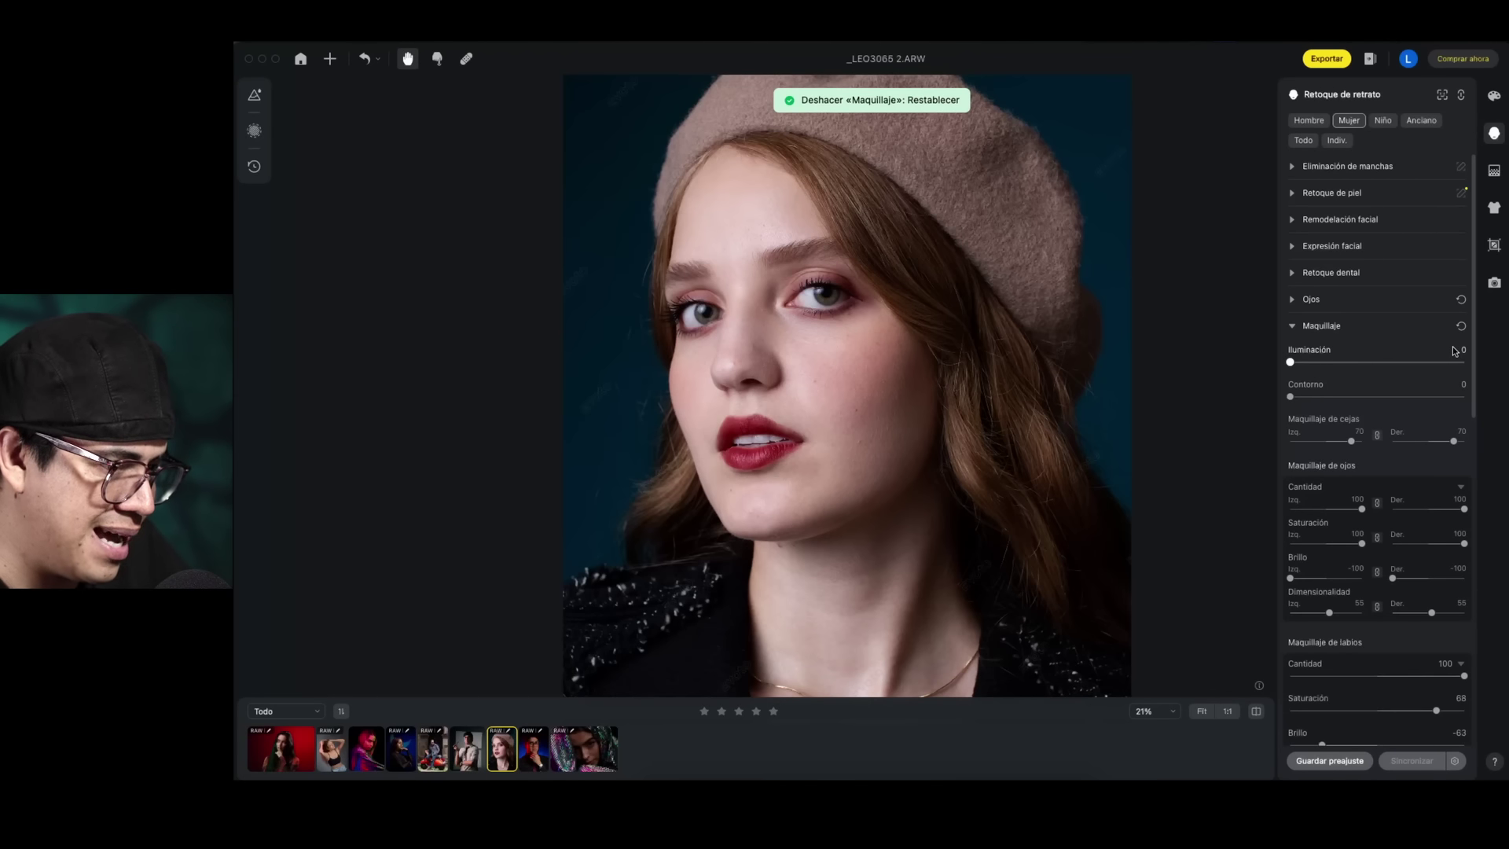
{"action": "left_click", "coordinate": [1462, 327]}
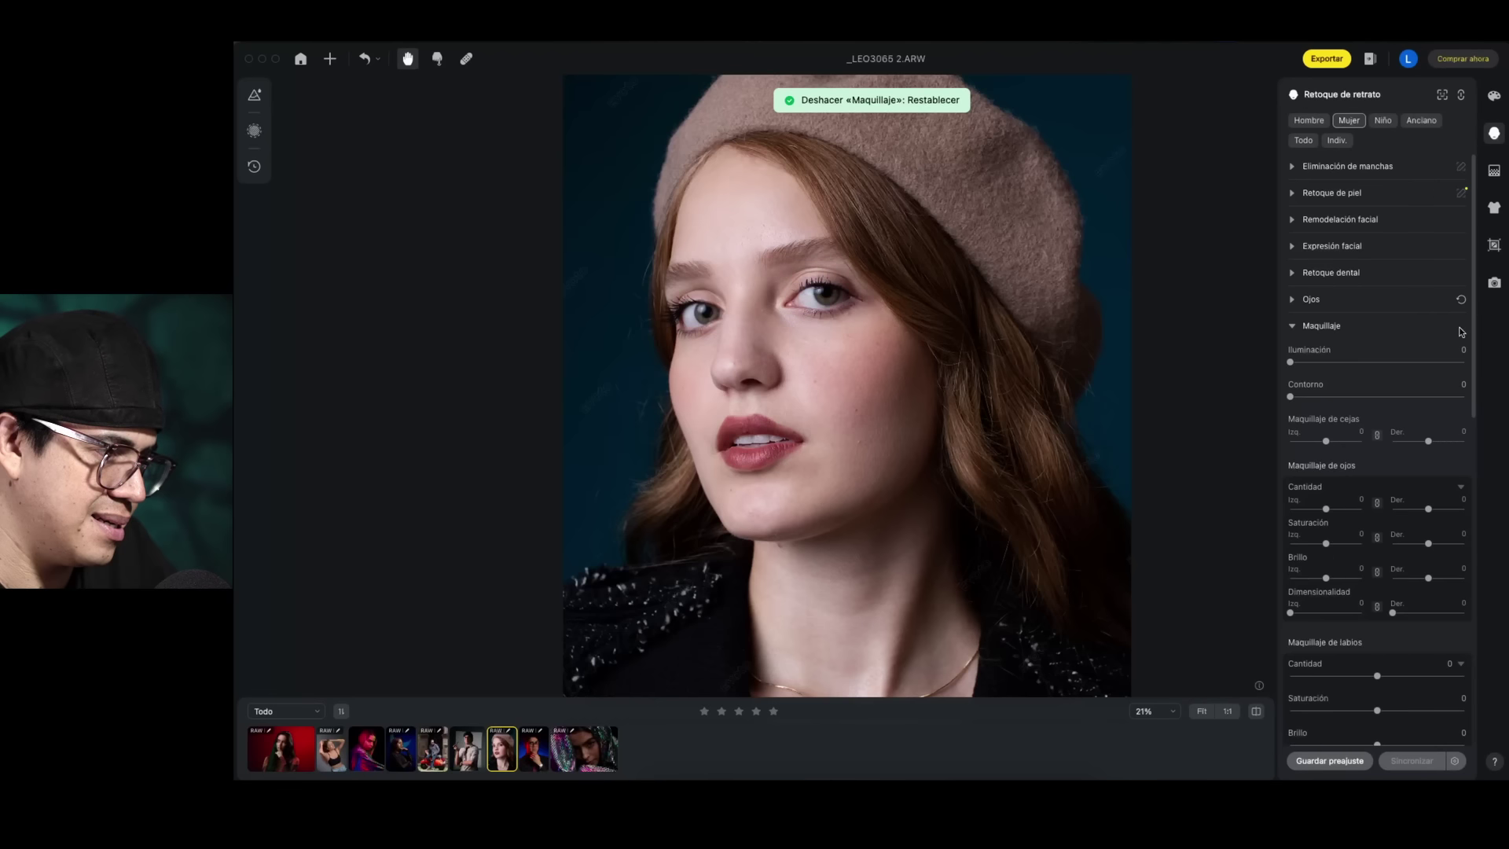
{"action": "key", "text": "super+z"}
{"action": "left_click", "coordinate": [1461, 327]}
{"action": "key", "text": "super+z"}
{"action": "left_click", "coordinate": [1462, 327]}
{"action": "key", "text": "super+z"}
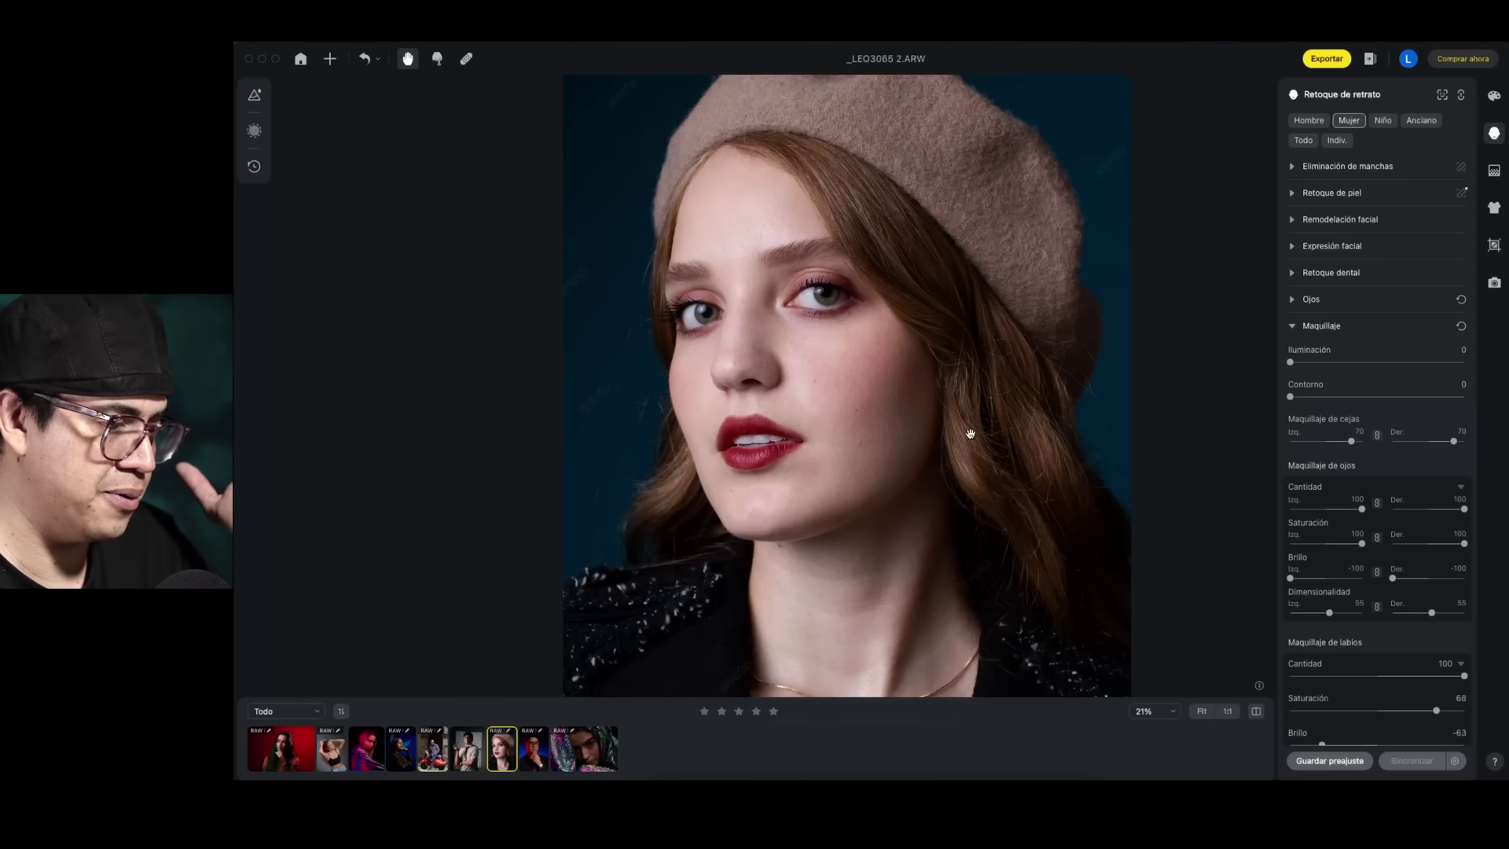
In the Retoque dental settings, set Blanqueamiento dental to 100, Brillo to 100 and Desaturación de dientes to 41
{"action": "scroll", "coordinate": [891, 409], "scroll_direction": "down", "scroll_amount": 2}
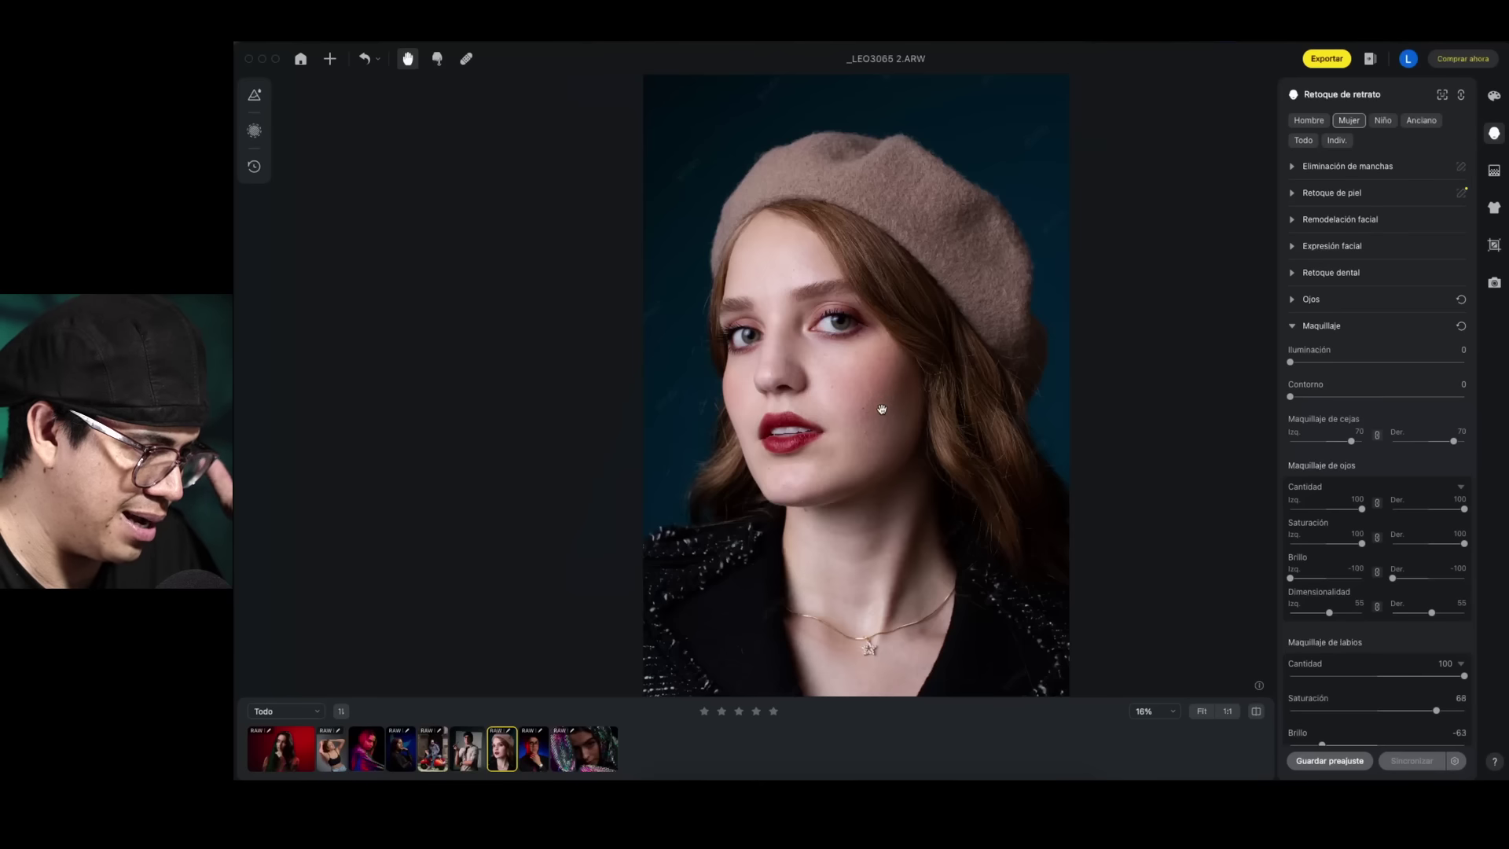
{"action": "left_click", "coordinate": [1293, 327]}
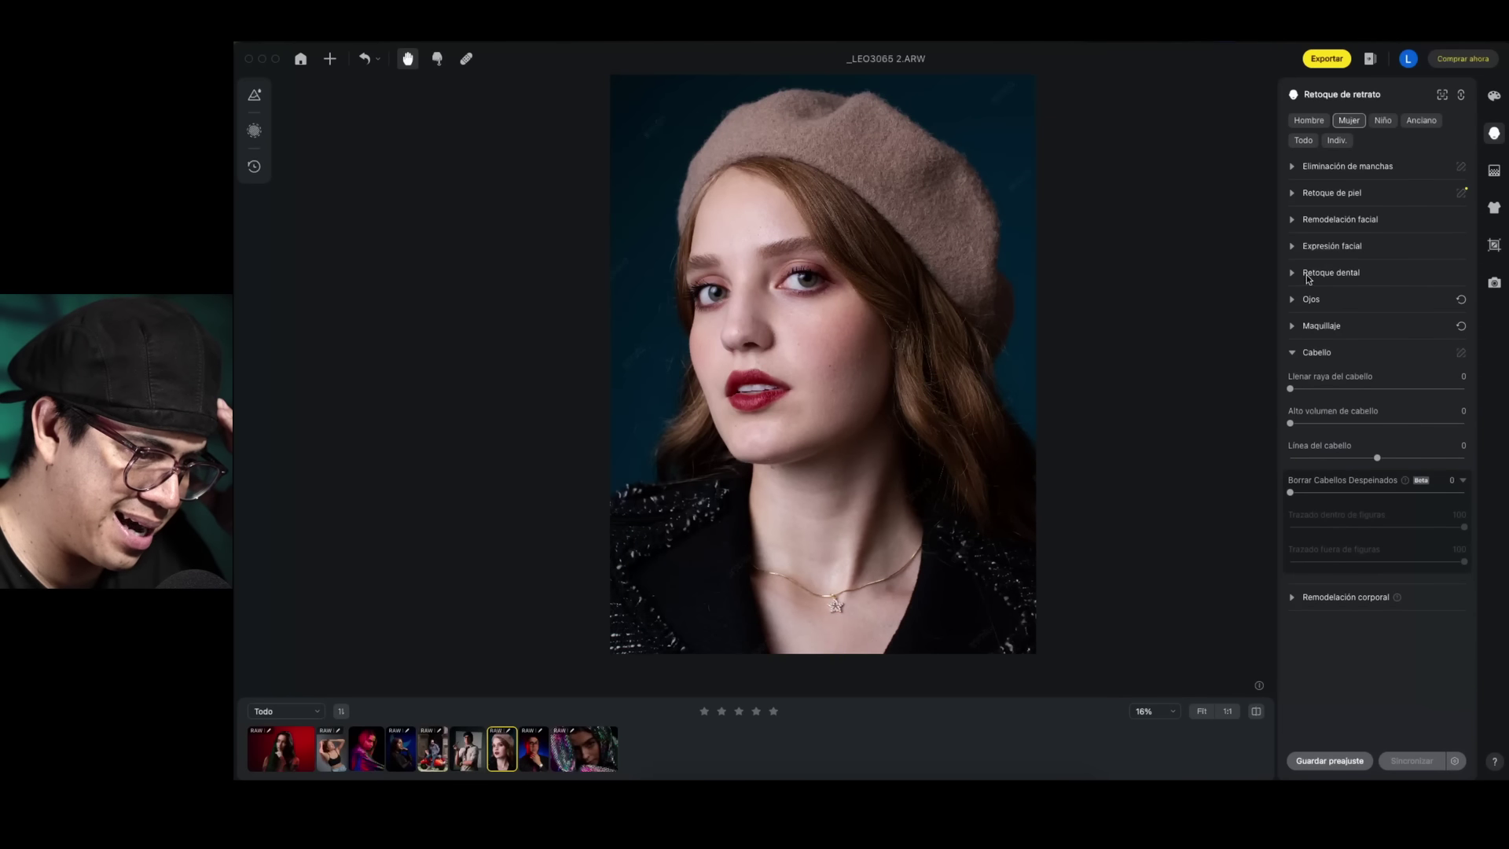
{"action": "left_click", "coordinate": [1292, 272]}
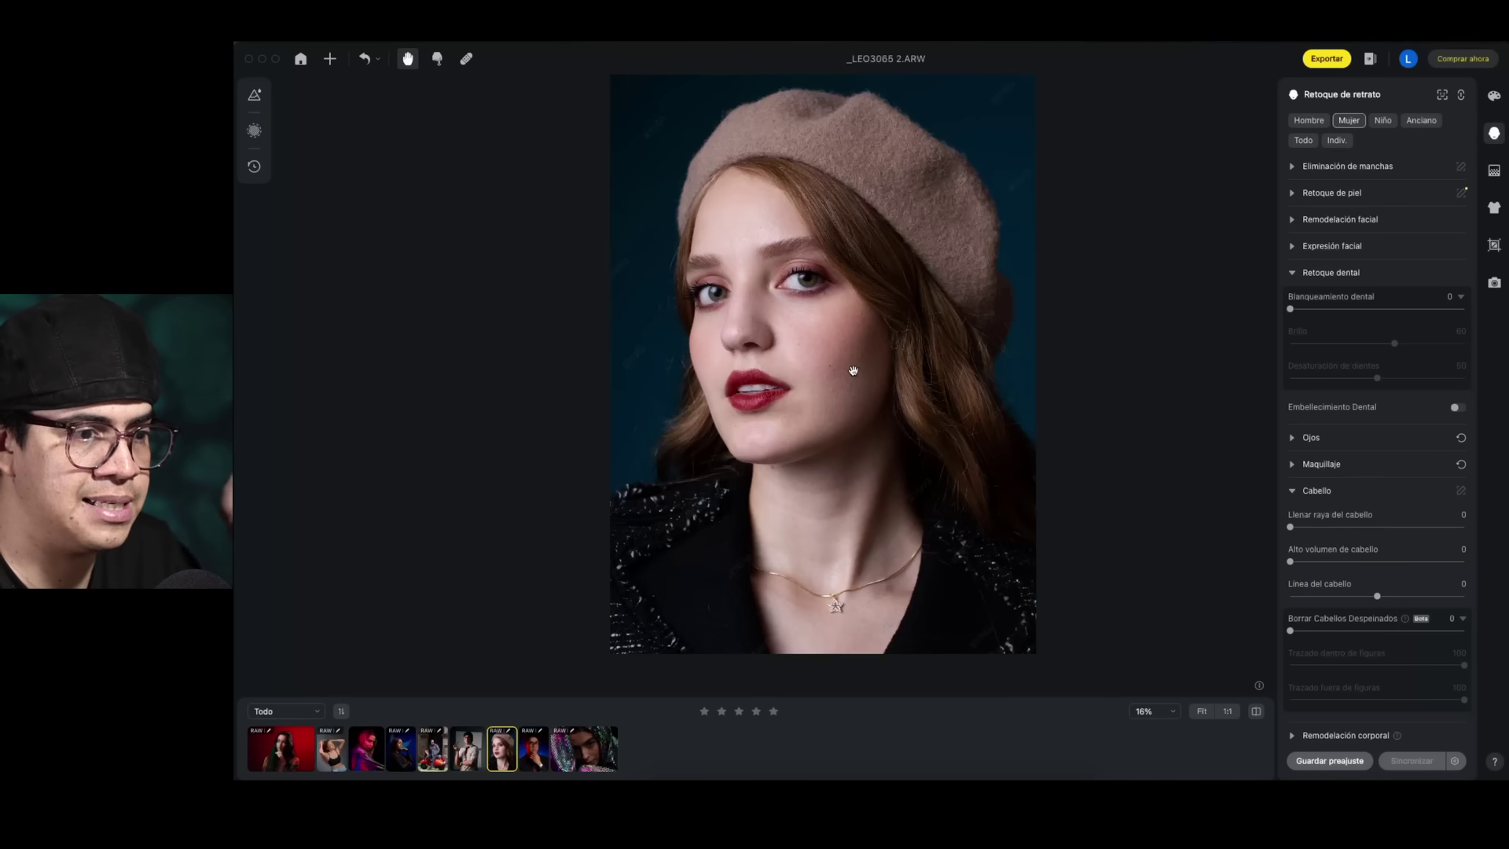
{"action": "scroll", "coordinate": [832, 356], "scroll_direction": "up", "scroll_amount": 10}
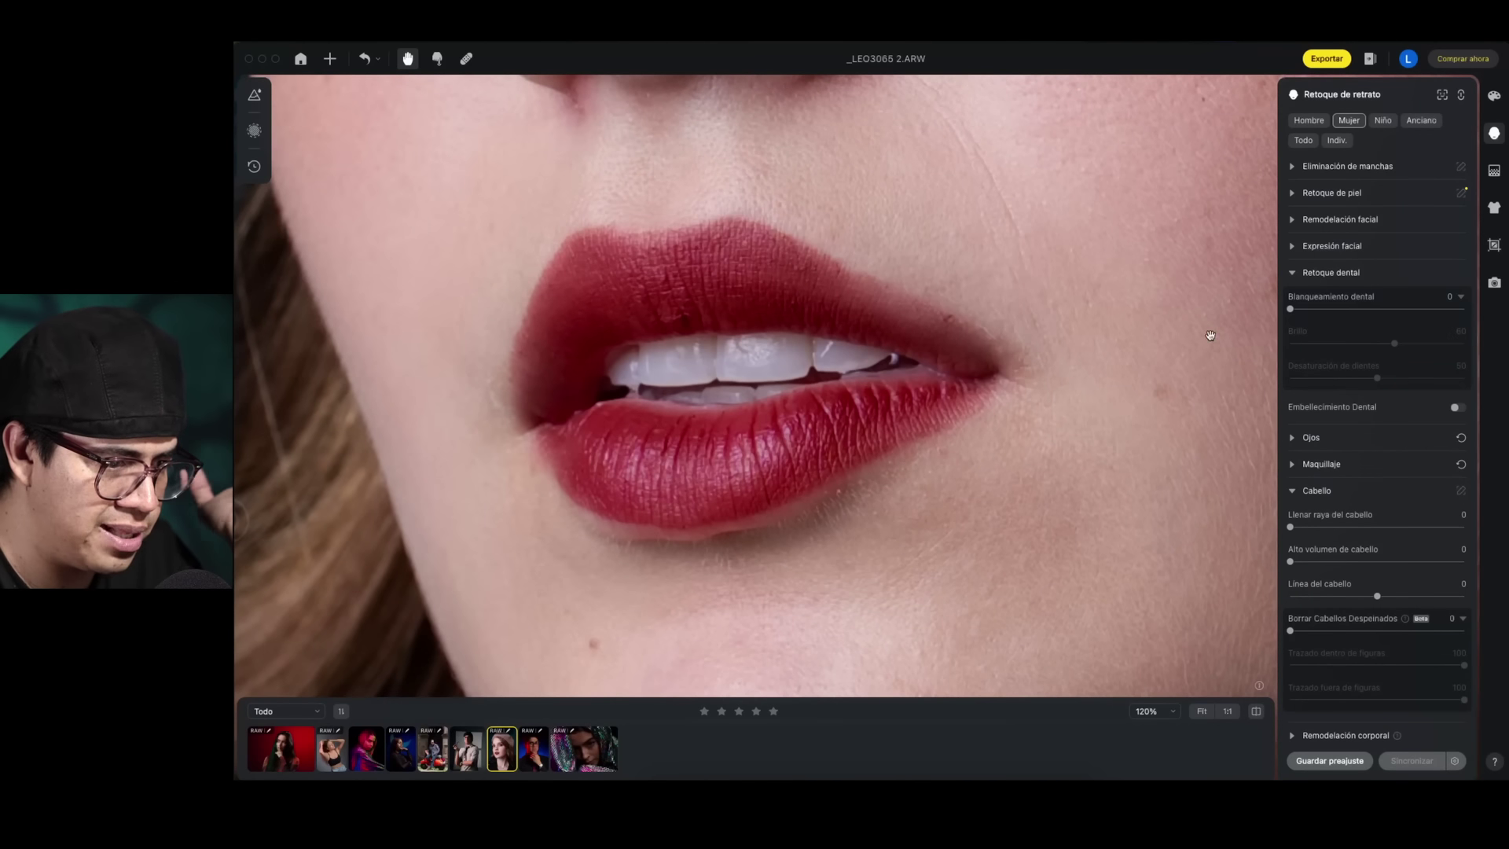
{"action": "left_click_drag", "start_coordinate": [1290, 310], "coordinate": [1485, 306]}
{"action": "left_click_drag", "start_coordinate": [1398, 343], "coordinate": [1504, 322]}
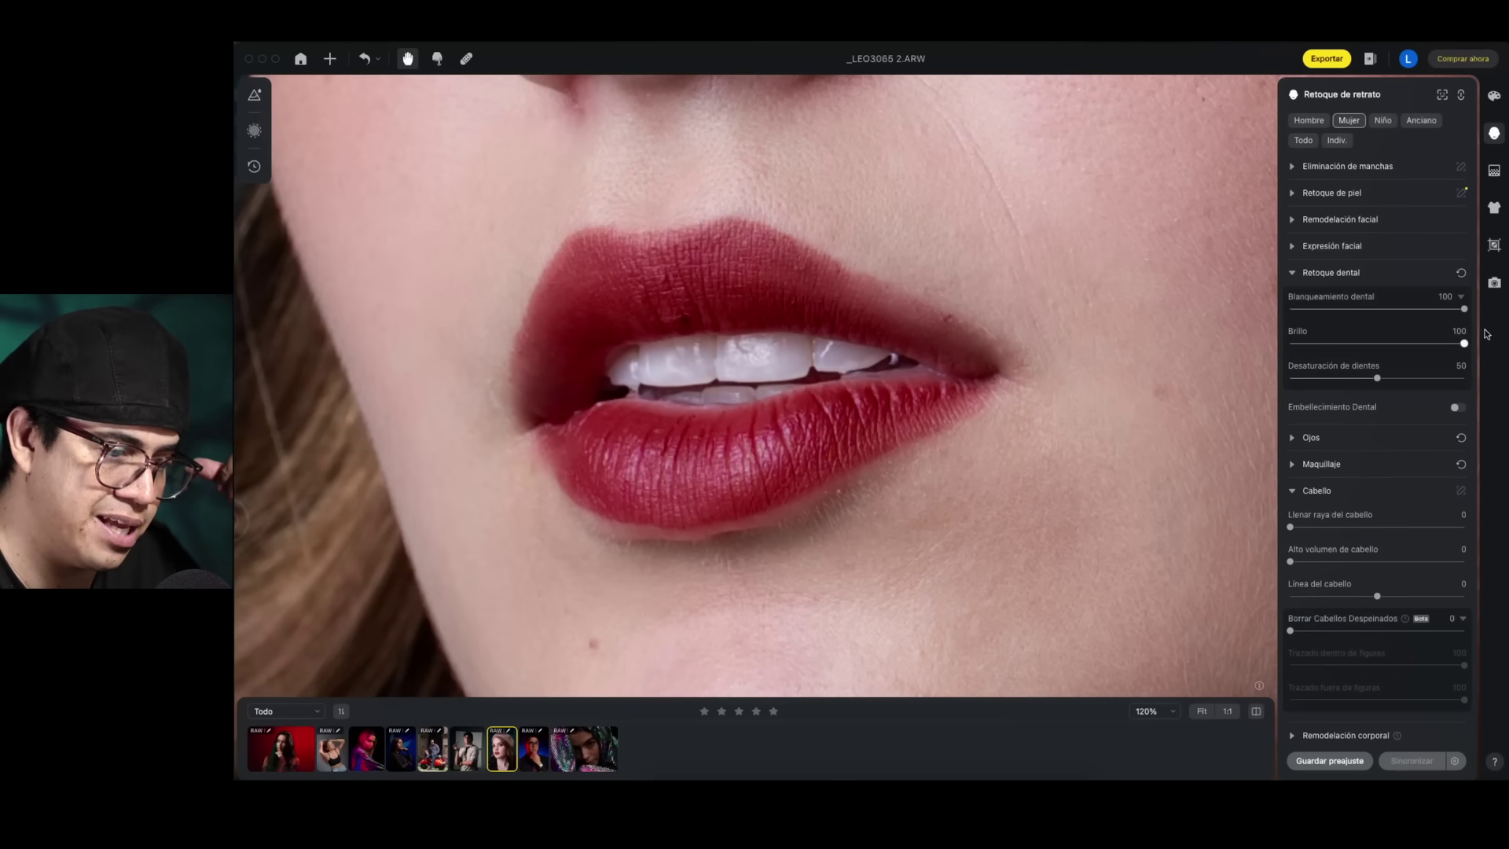
{"action": "mouse_move", "coordinate": [1387, 376]}
{"action": "left_mouse_down"}
{"action": "mouse_move", "coordinate": [1299, 378]}
{"action": "mouse_move", "coordinate": [1363, 378]}
{"action": "left_mouse_up"}
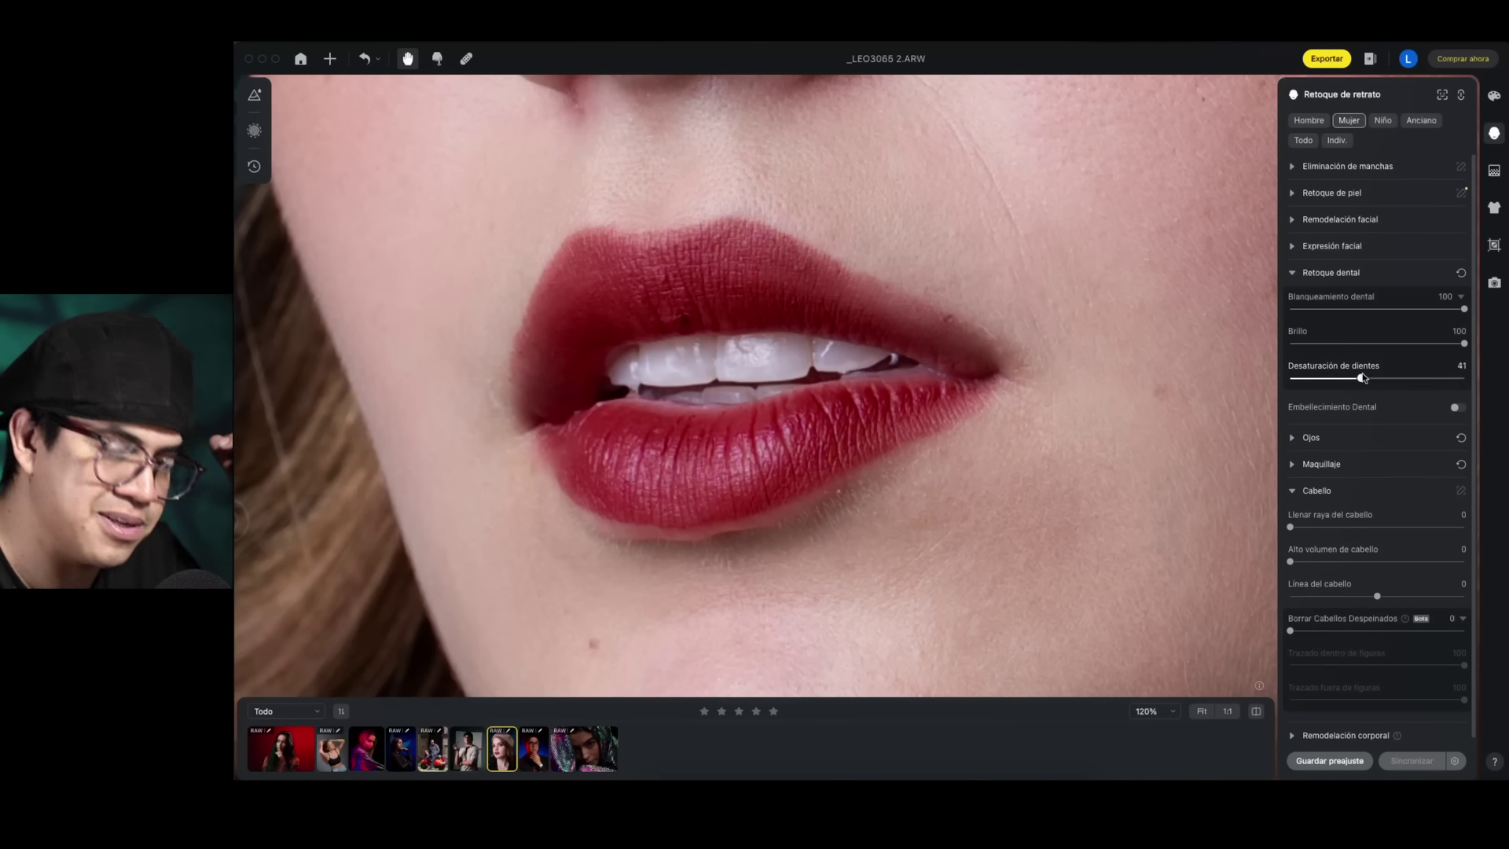
Set Pecas y Acné to 100 in the Eliminación de manchas settings for the woman with the beret
{"action": "scroll", "coordinate": [1111, 377], "scroll_direction": "down", "scroll_amount": 5}
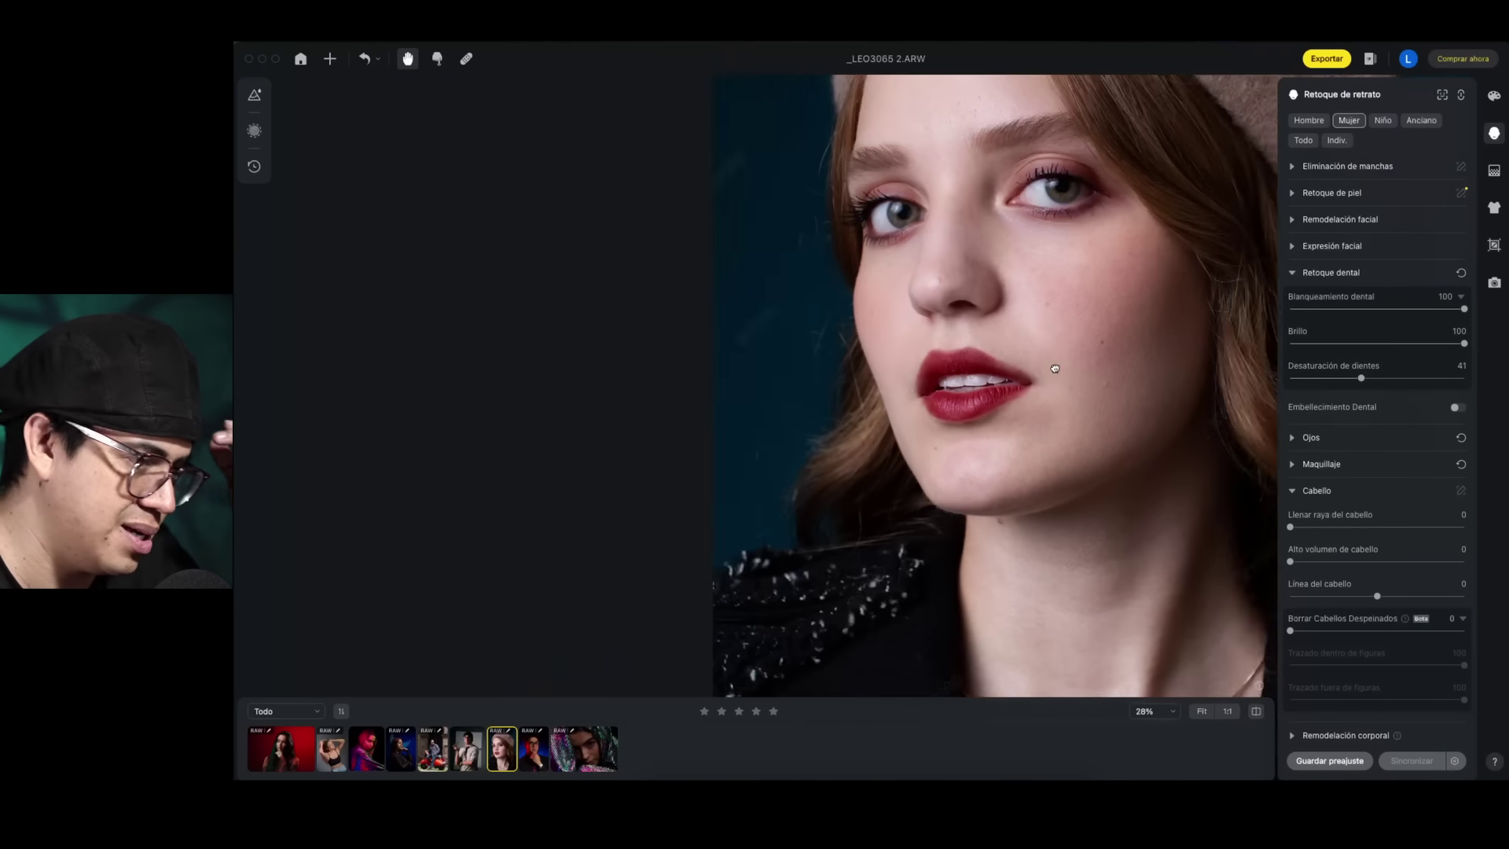
{"action": "scroll", "coordinate": [879, 404], "scroll_direction": "up", "scroll_amount": 3}
{"action": "scroll", "coordinate": [741, 391], "scroll_direction": "up", "scroll_amount": 2}
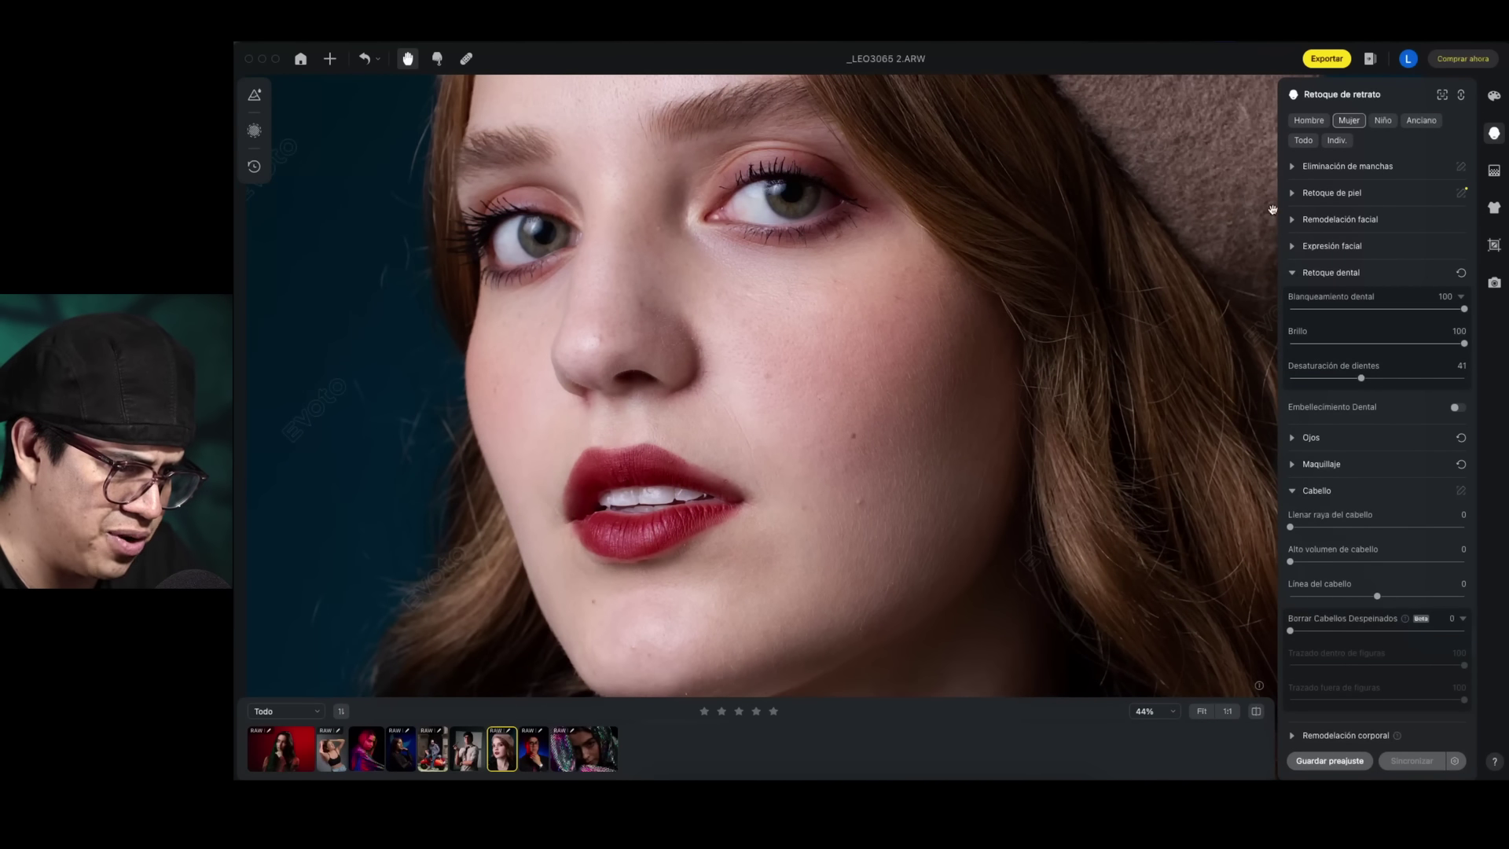
{"action": "left_click", "coordinate": [1292, 167]}
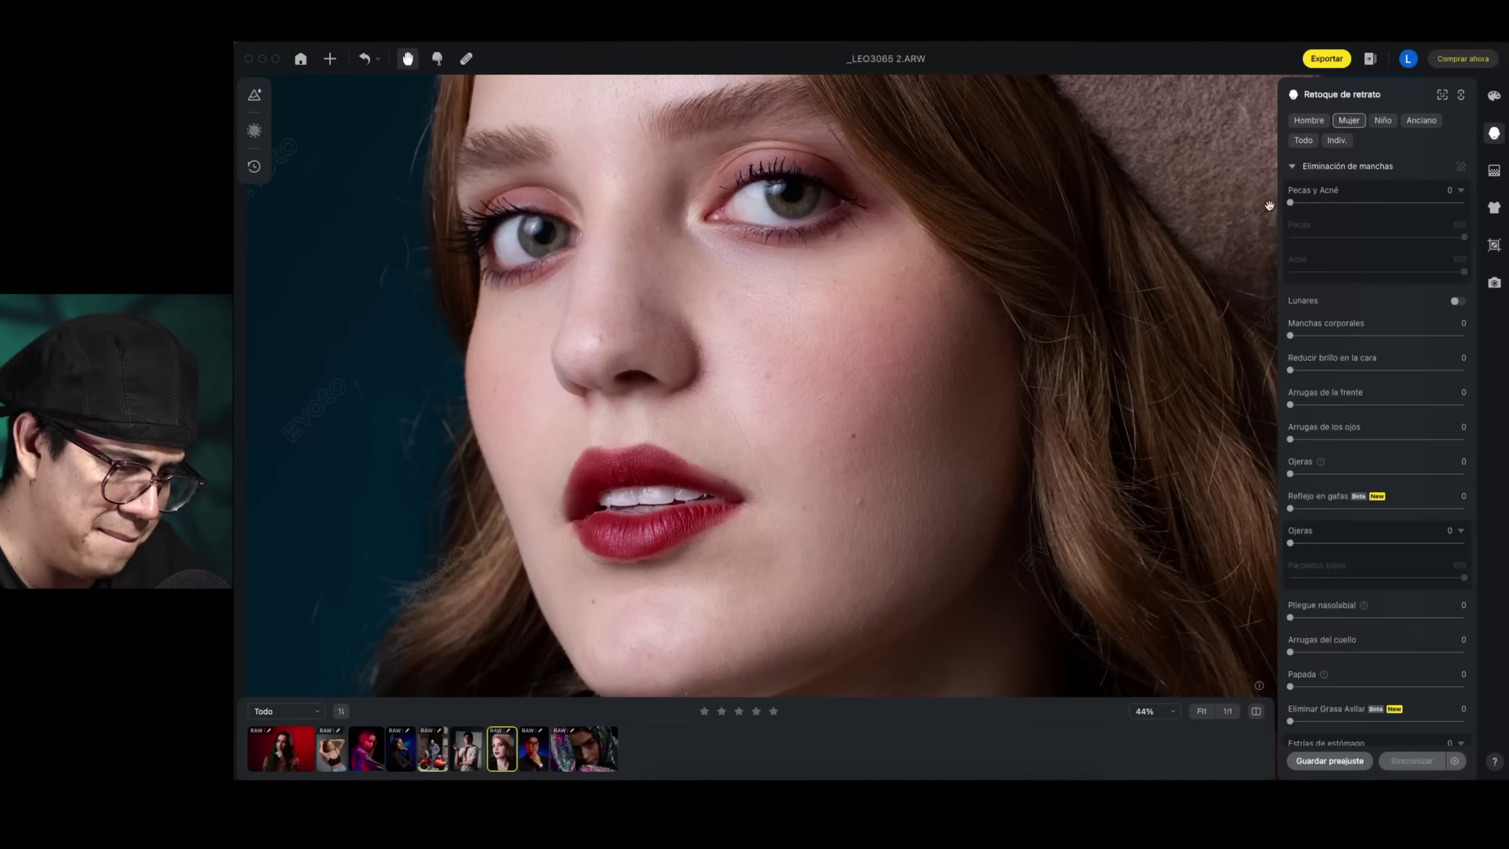
{"action": "left_click_drag", "start_coordinate": [1290, 203], "coordinate": [1464, 202]}
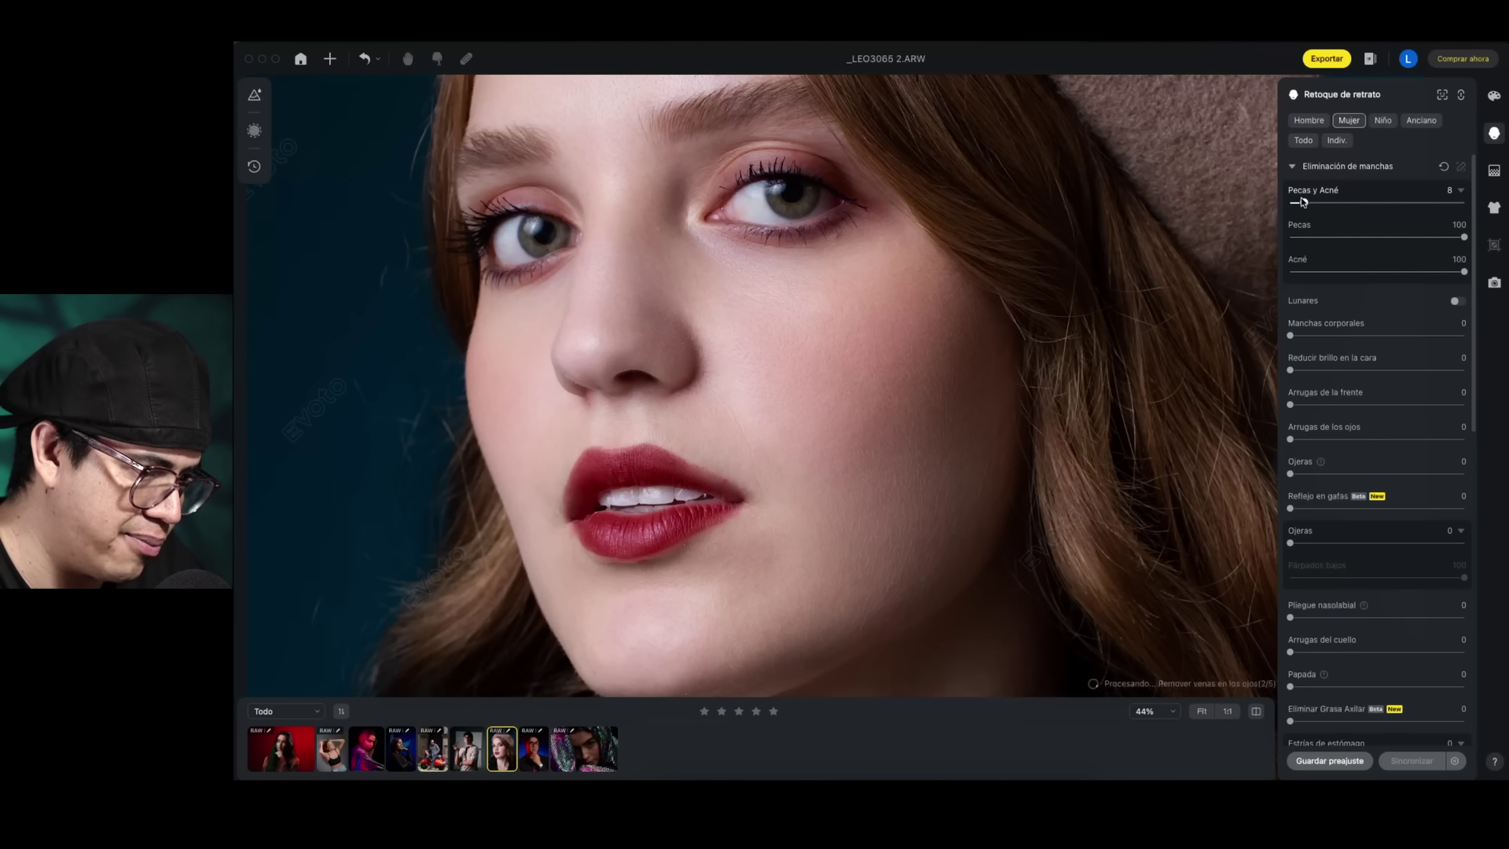
{"action": "scroll", "coordinate": [827, 364], "scroll_direction": "down", "scroll_amount": 3}
{"action": "left_click_drag", "start_coordinate": [862, 382], "coordinate": [822, 394]}
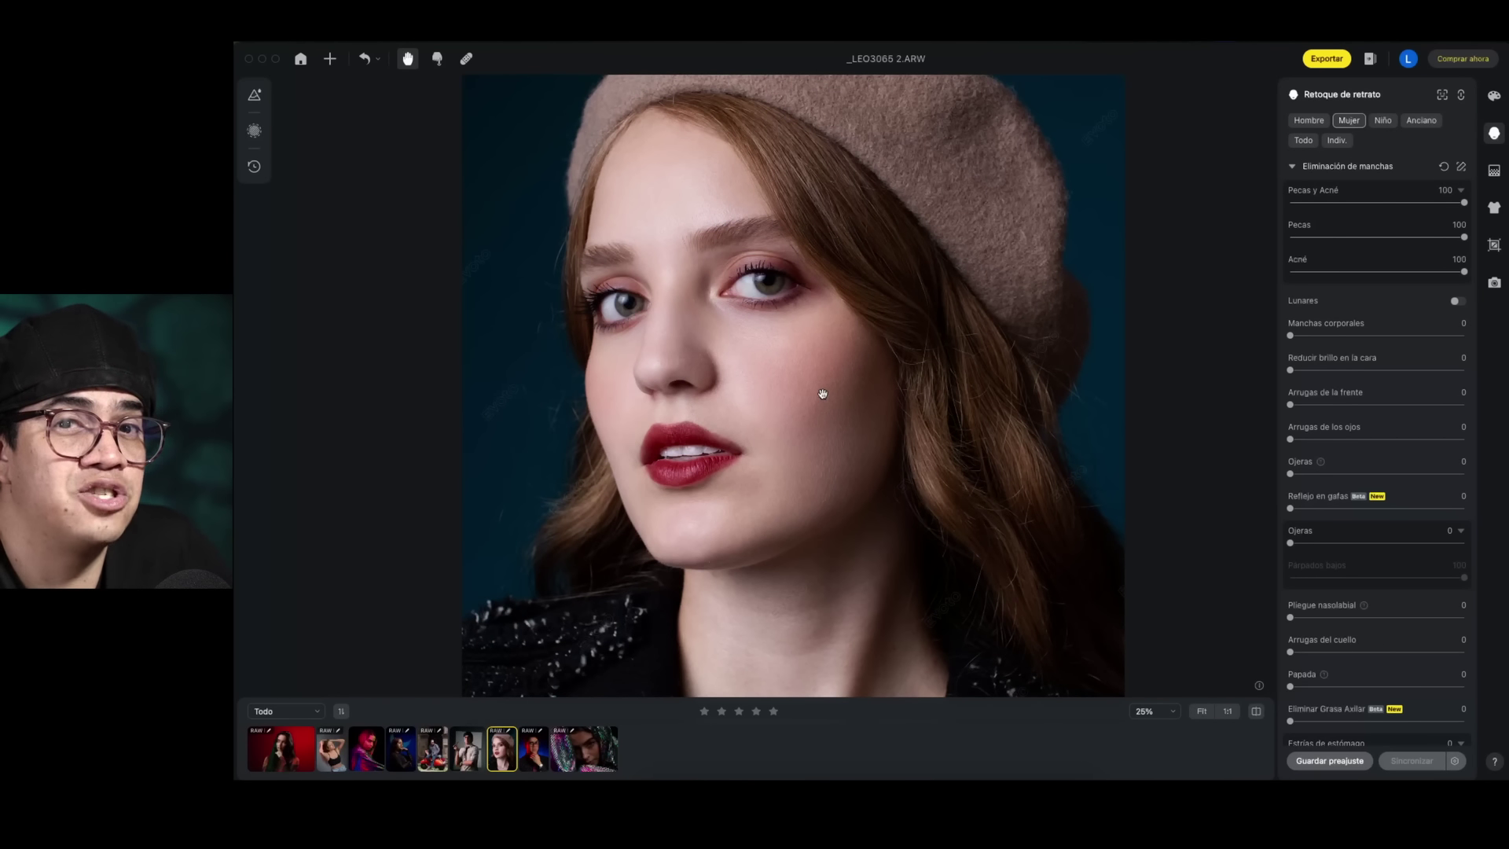
Switch to the photo _DSC0377.ARW and set Eliminar Grasa Axilar to 43
{"action": "scroll", "coordinate": [1375, 412], "scroll_direction": "down", "scroll_amount": 5}
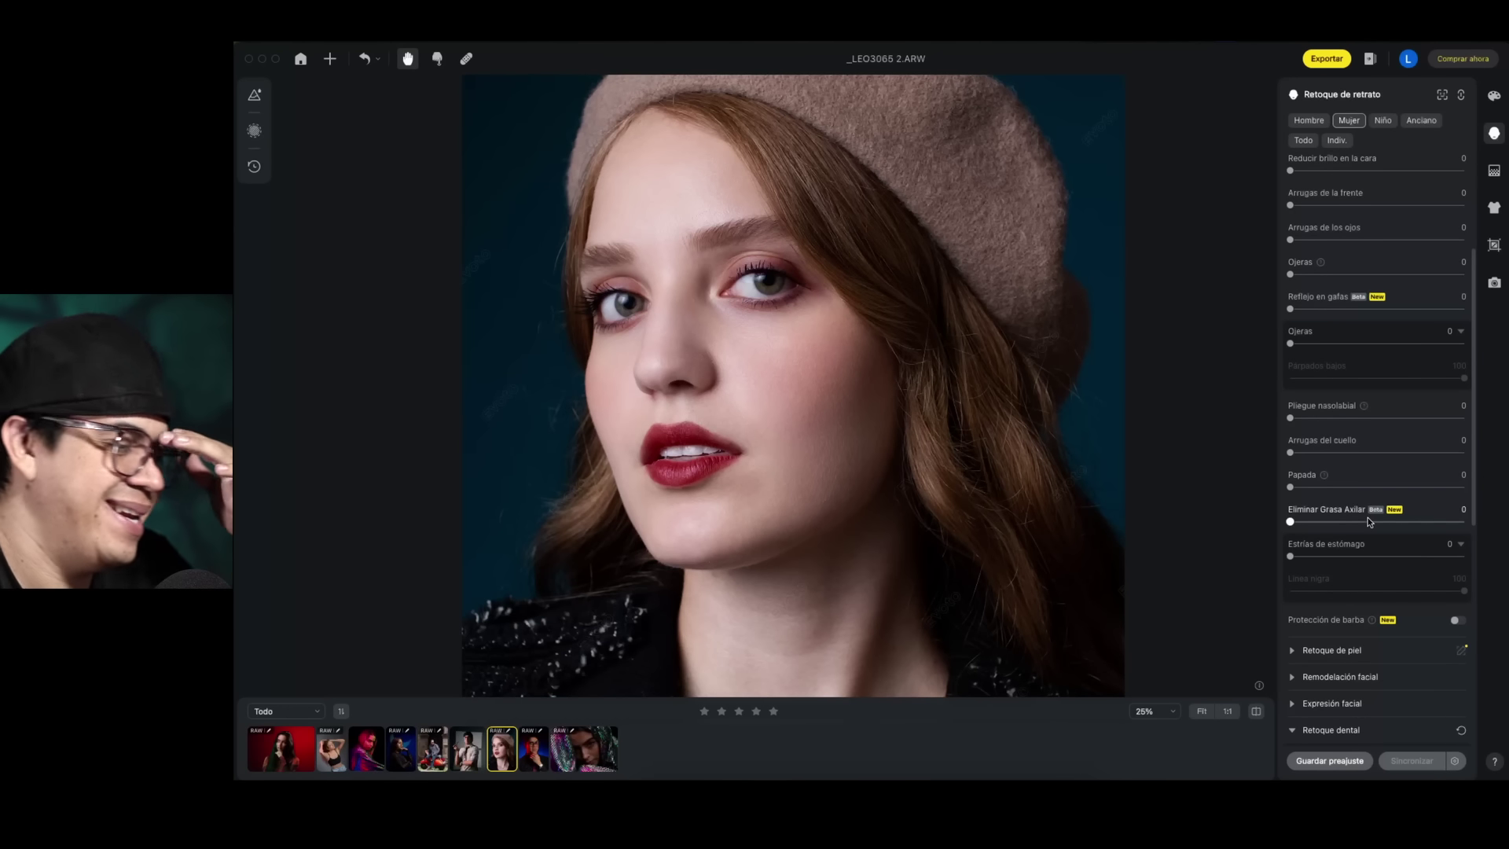
{"action": "left_click", "coordinate": [331, 748]}
{"action": "scroll", "coordinate": [720, 442], "scroll_direction": "up", "scroll_amount": 5}
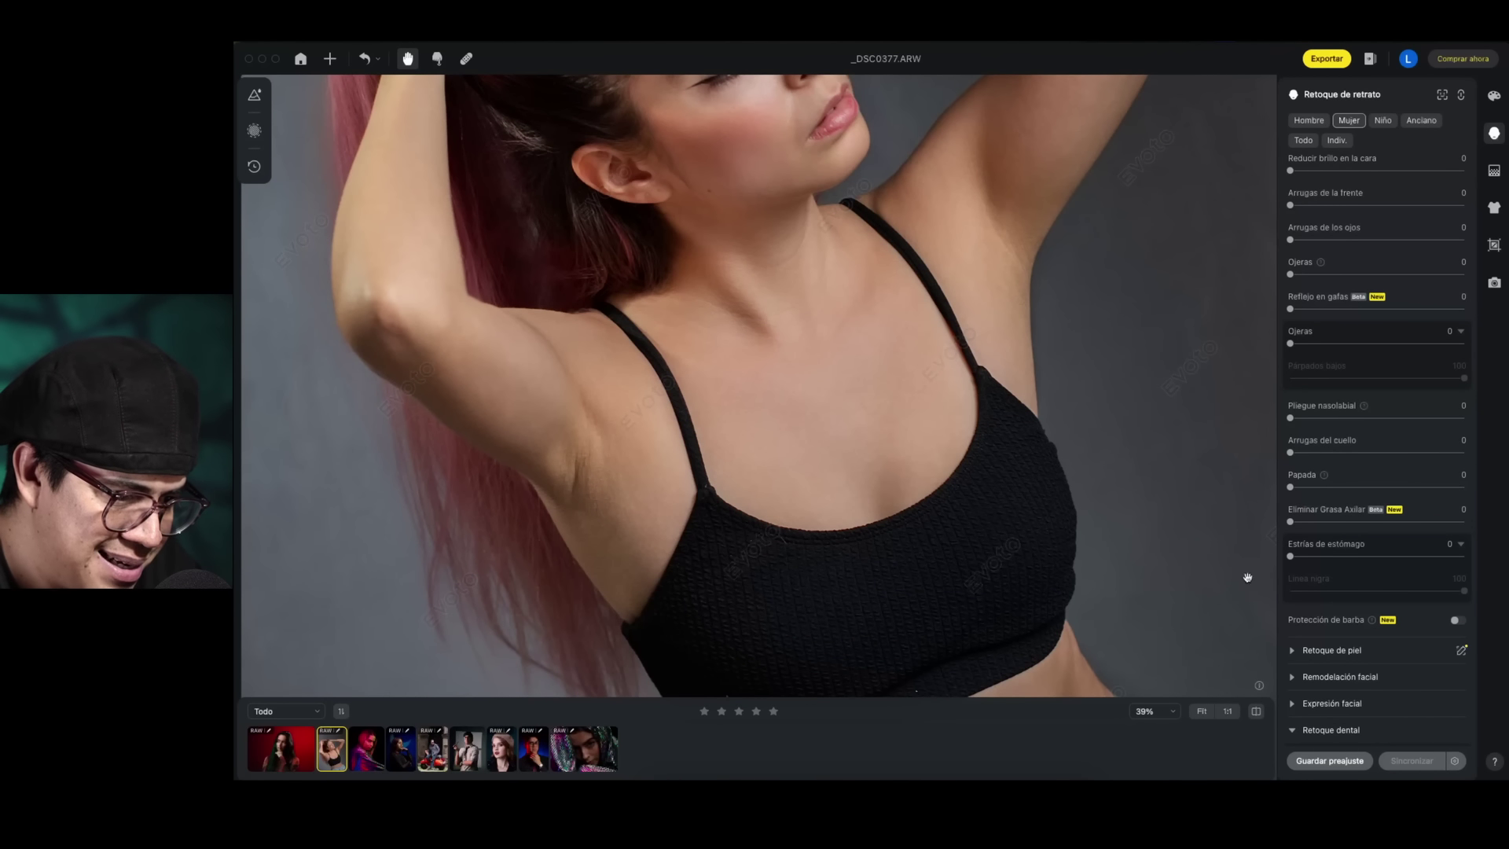
{"action": "mouse_move", "coordinate": [1291, 522]}
{"action": "left_mouse_down"}
{"action": "mouse_move", "coordinate": [1454, 521]}
{"action": "mouse_move", "coordinate": [1289, 522]}
{"action": "left_mouse_up"}
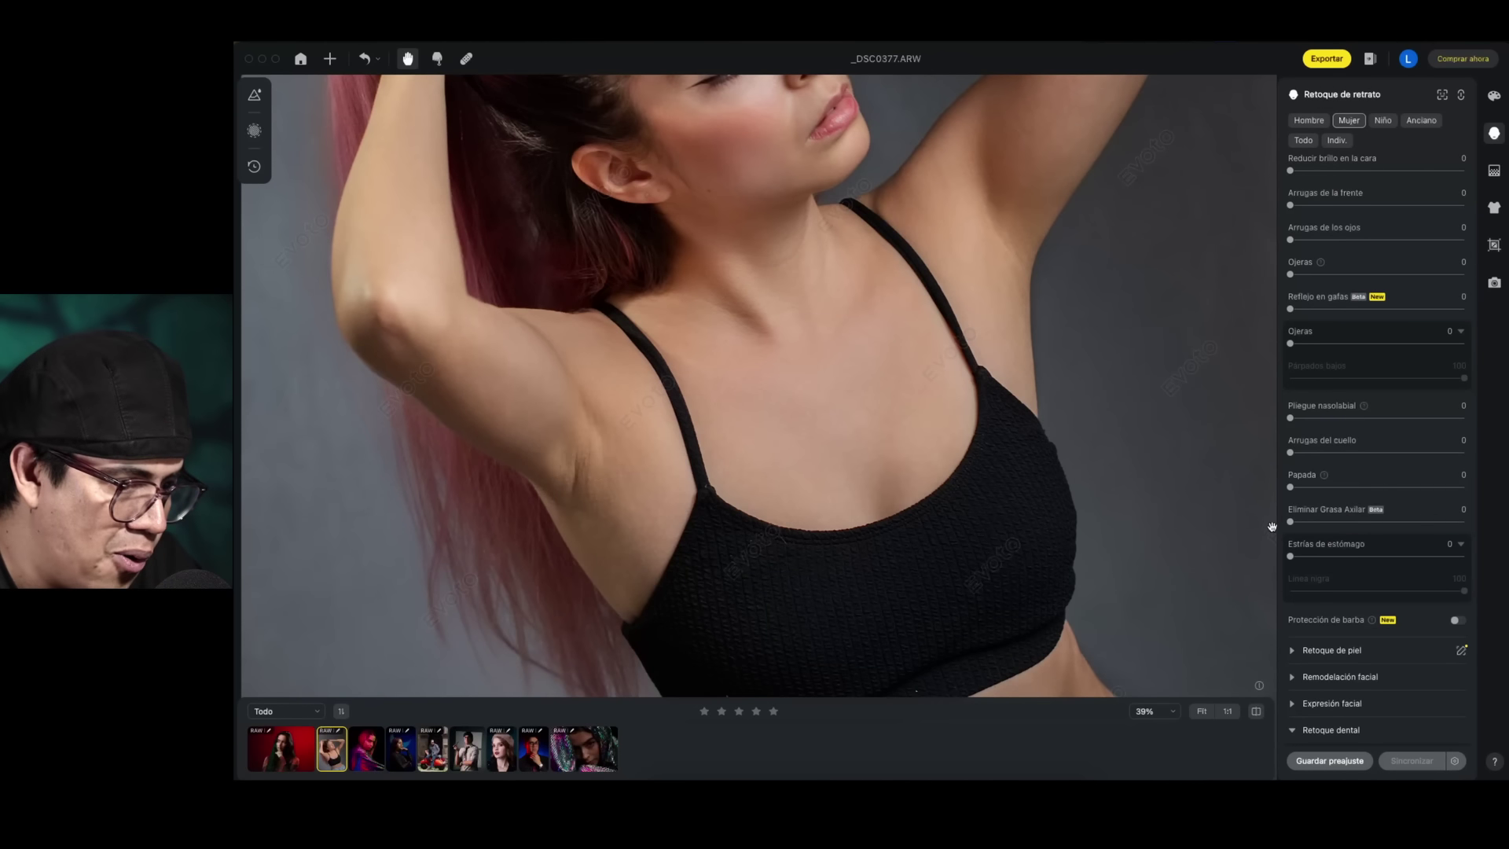
{"action": "left_click_drag", "start_coordinate": [1409, 524], "coordinate": [1430, 523]}
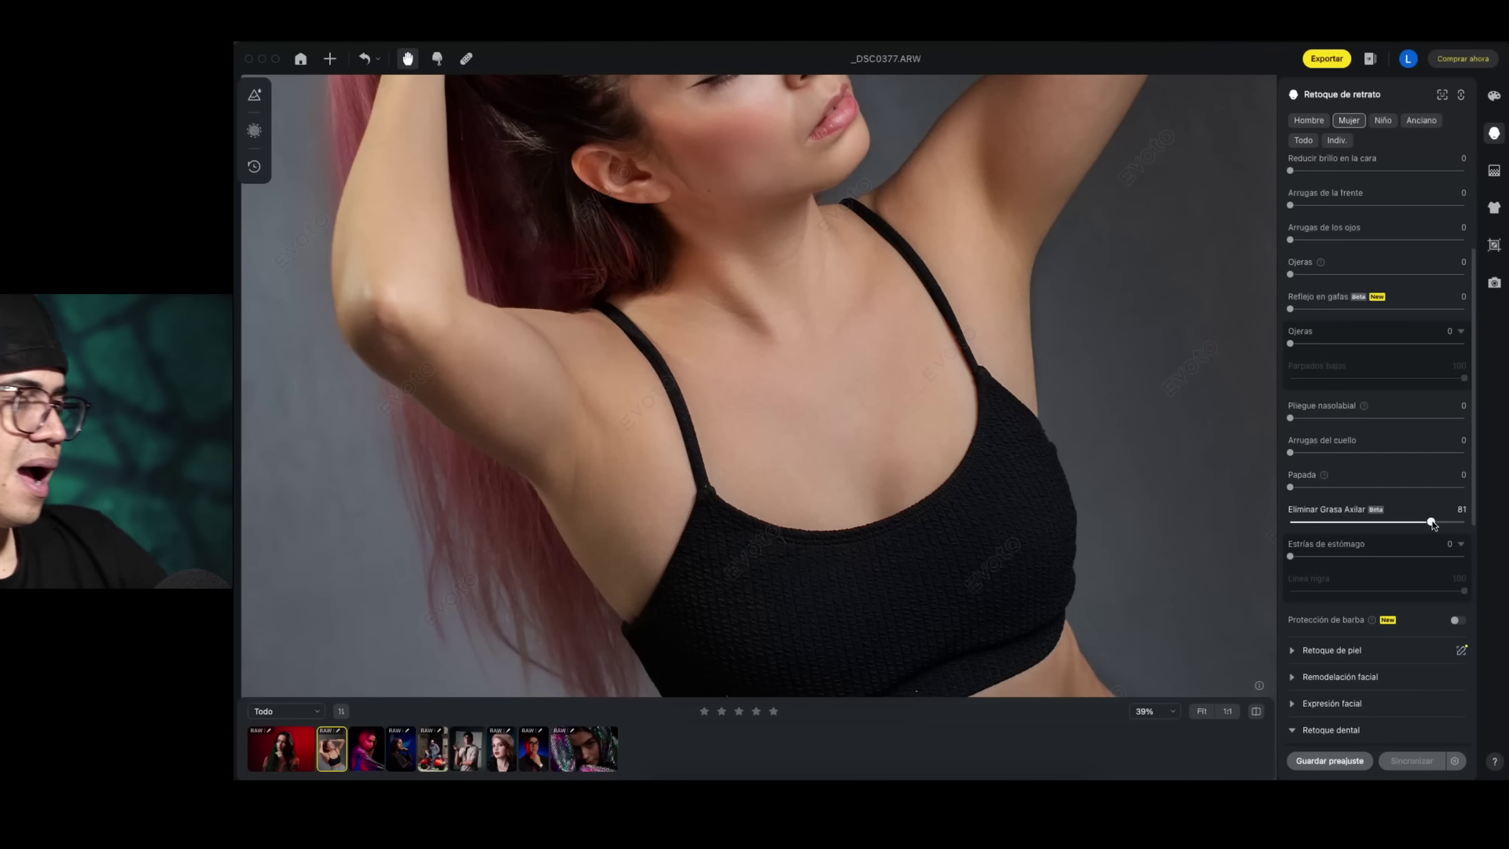
{"action": "left_click_drag", "start_coordinate": [1431, 524], "coordinate": [1375, 525]}
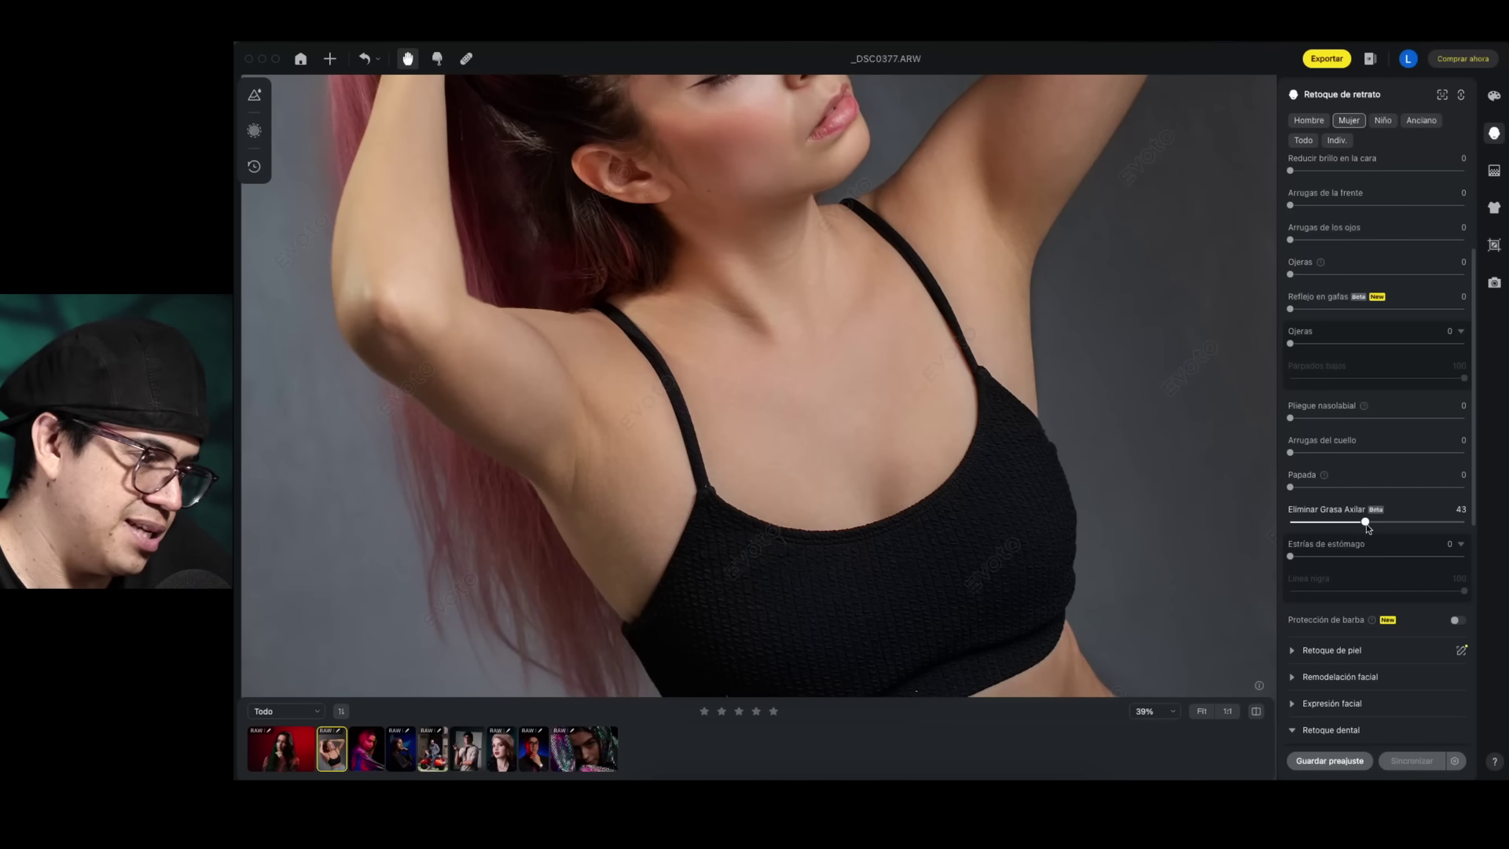
{"action": "scroll", "coordinate": [814, 210], "scroll_direction": "down", "scroll_amount": 5}
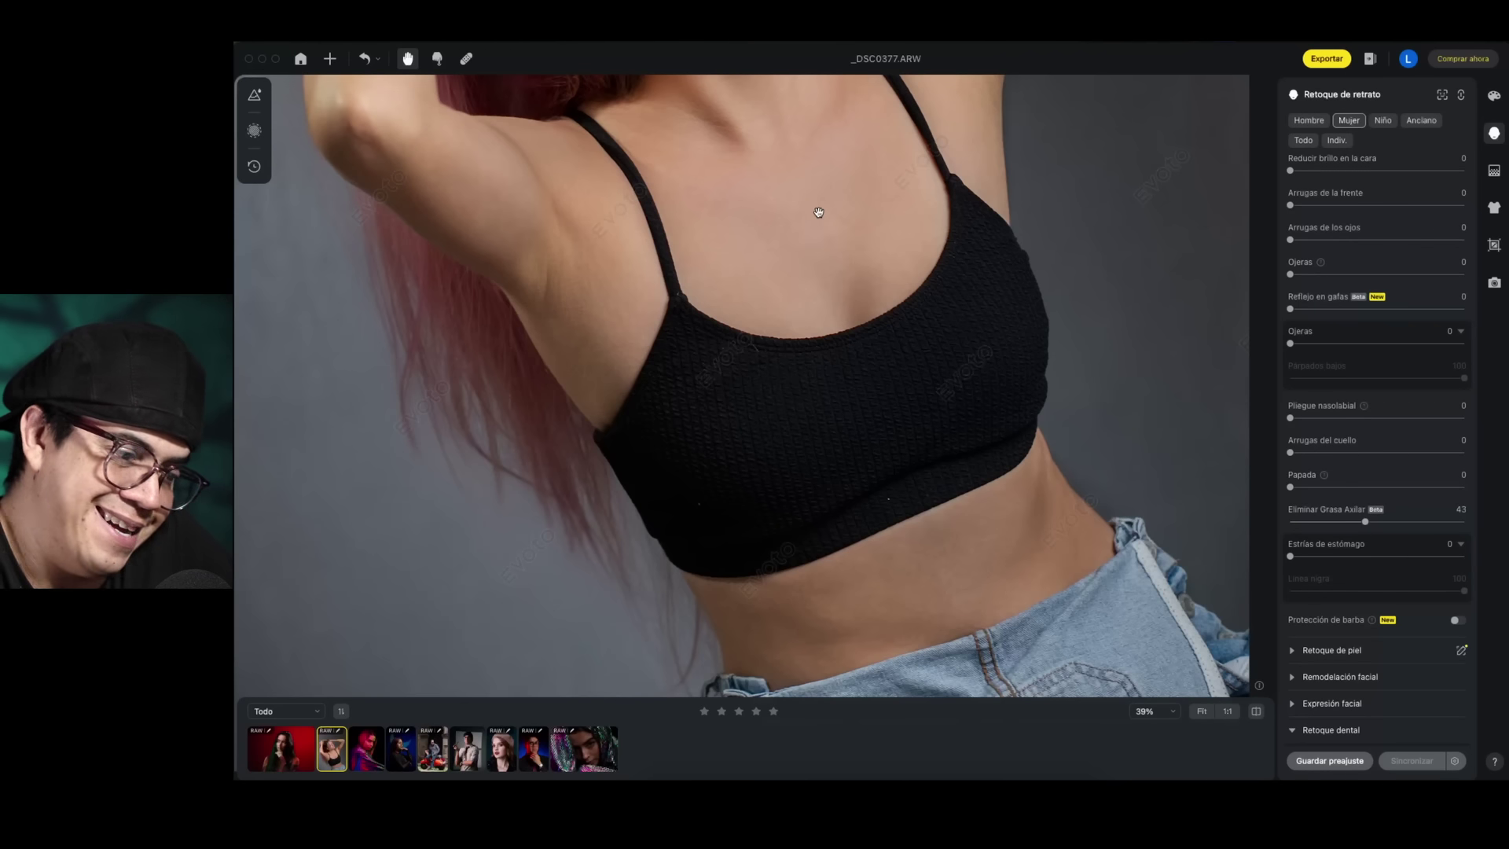
Inspect the lens reflections in the portrait _DSC0216 copy.jpg and set Reflejo en gafas to 88
{"action": "scroll", "coordinate": [818, 212], "scroll_direction": "up", "scroll_amount": 5}
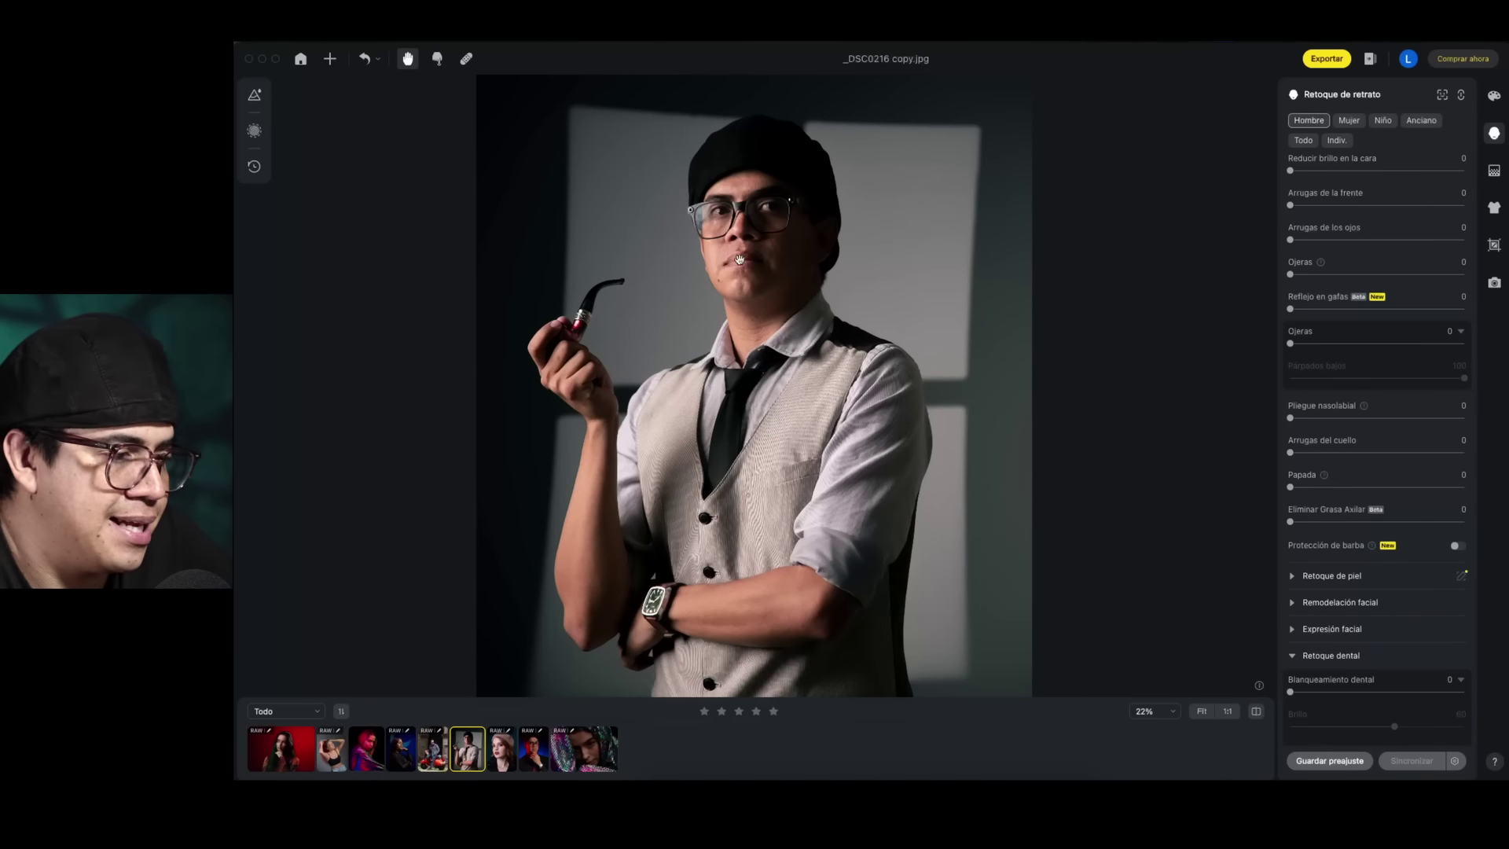
{"action": "scroll", "coordinate": [753, 253], "scroll_direction": "up", "scroll_amount": 4}
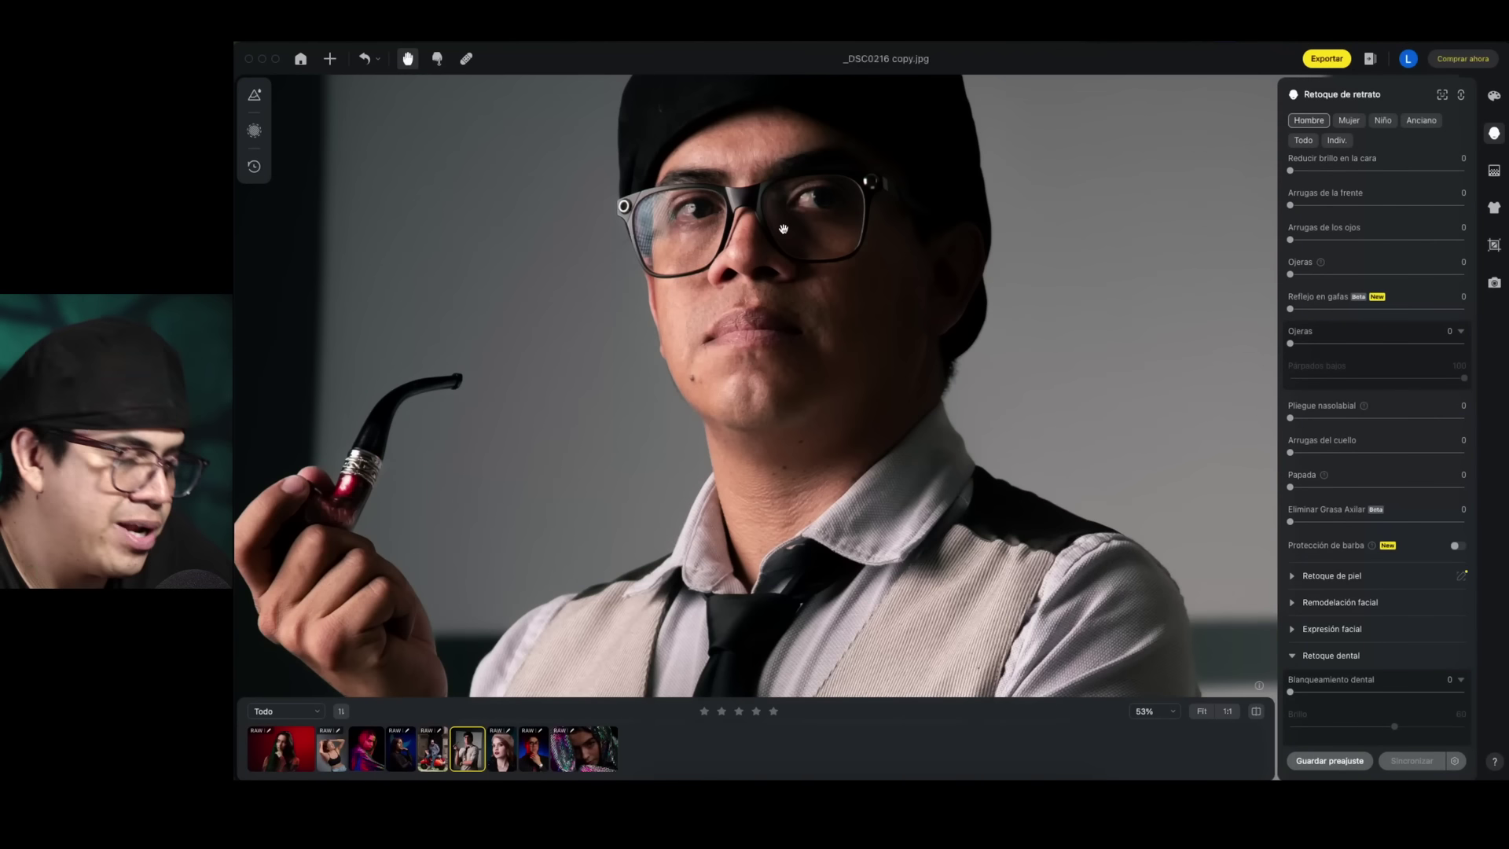
{"action": "scroll", "coordinate": [784, 229], "scroll_direction": "up", "scroll_amount": 5}
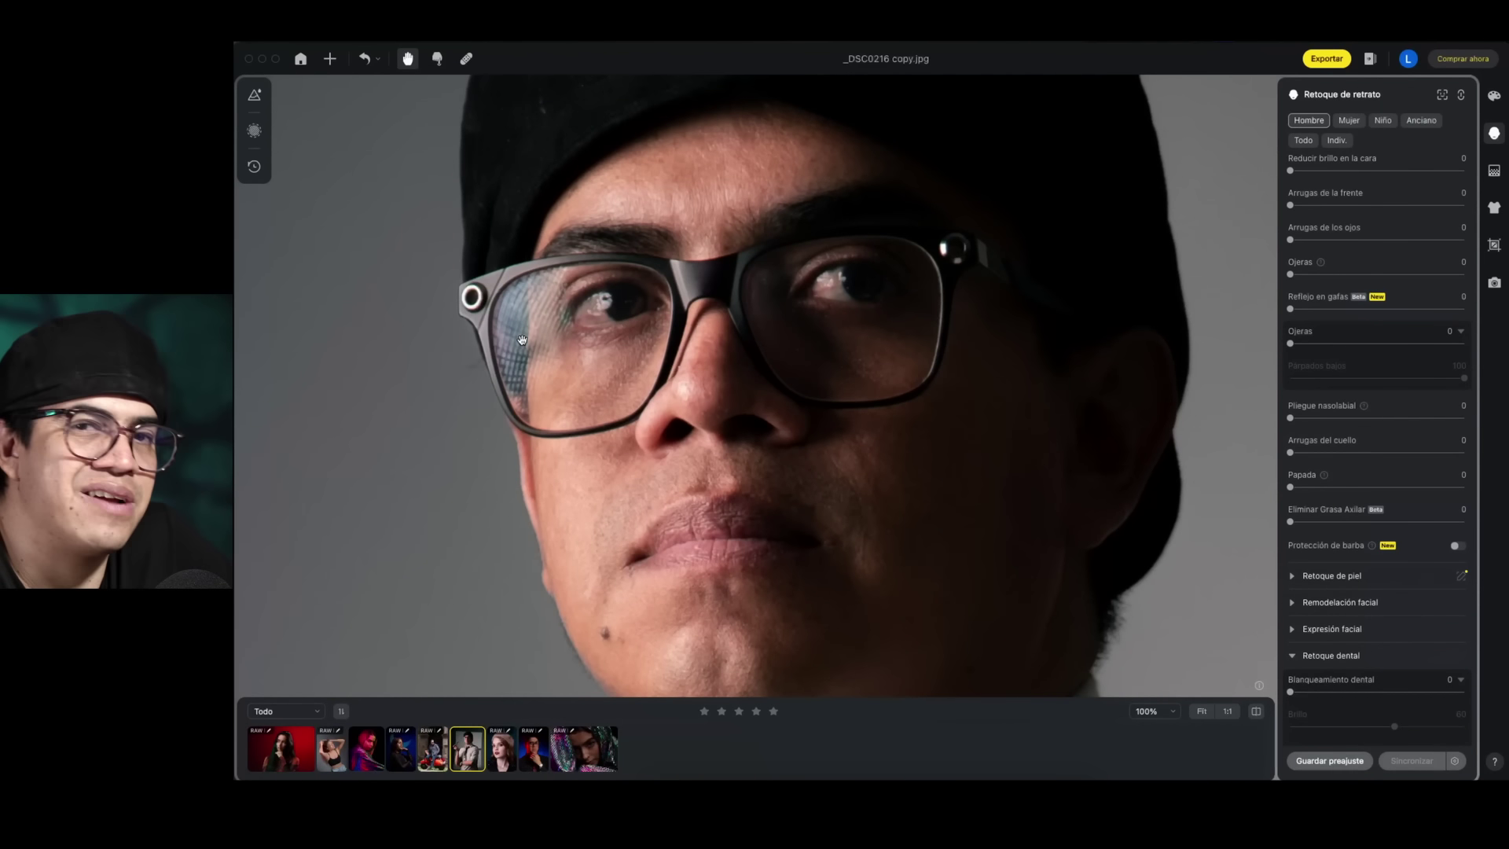
{"action": "scroll", "coordinate": [574, 330], "scroll_direction": "down", "scroll_amount": 5}
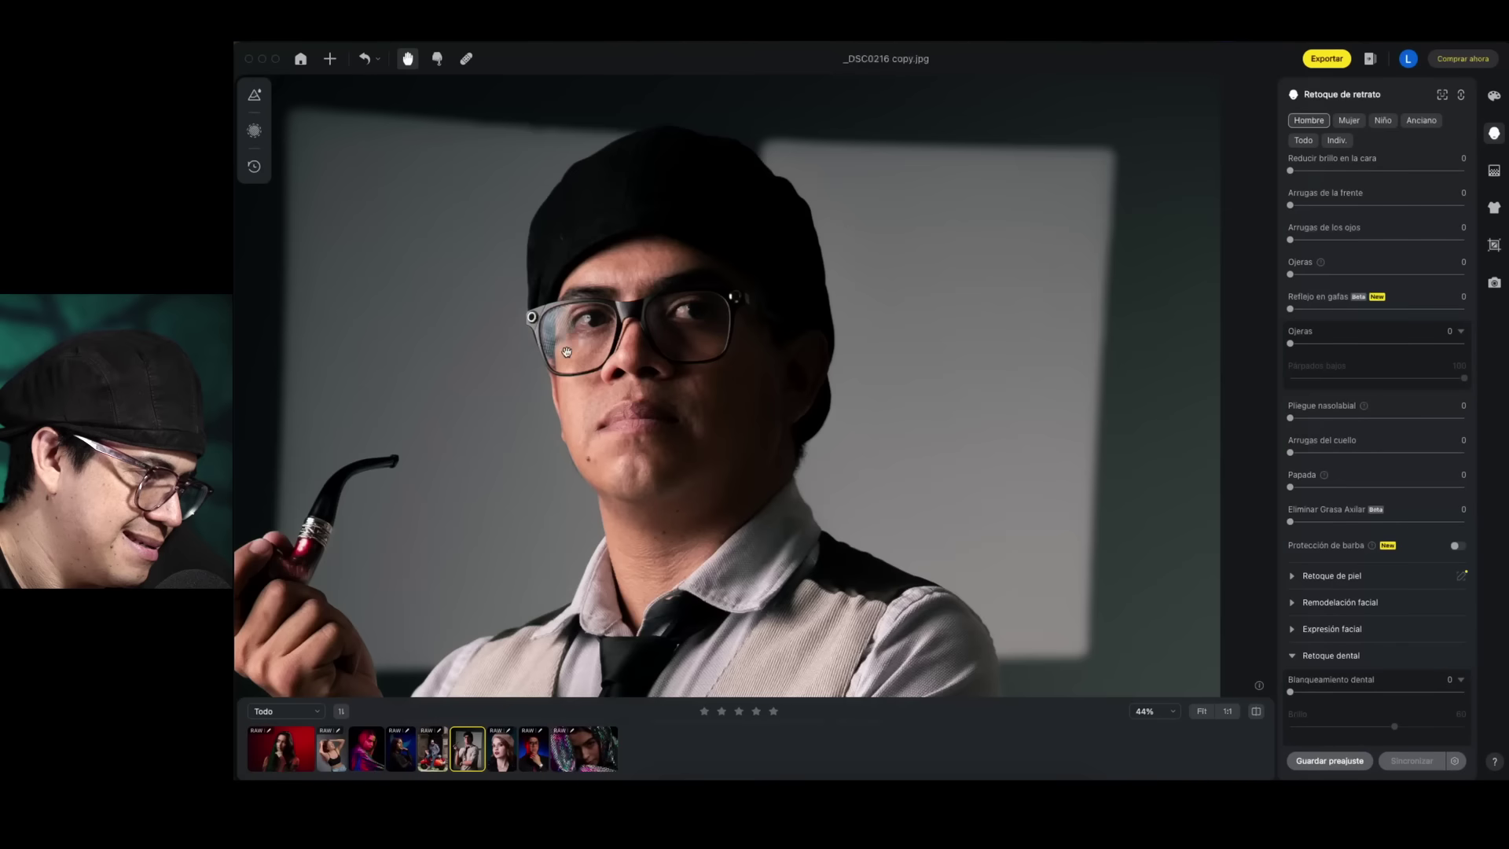
{"action": "scroll", "coordinate": [672, 330], "scroll_direction": "up", "scroll_amount": 2}
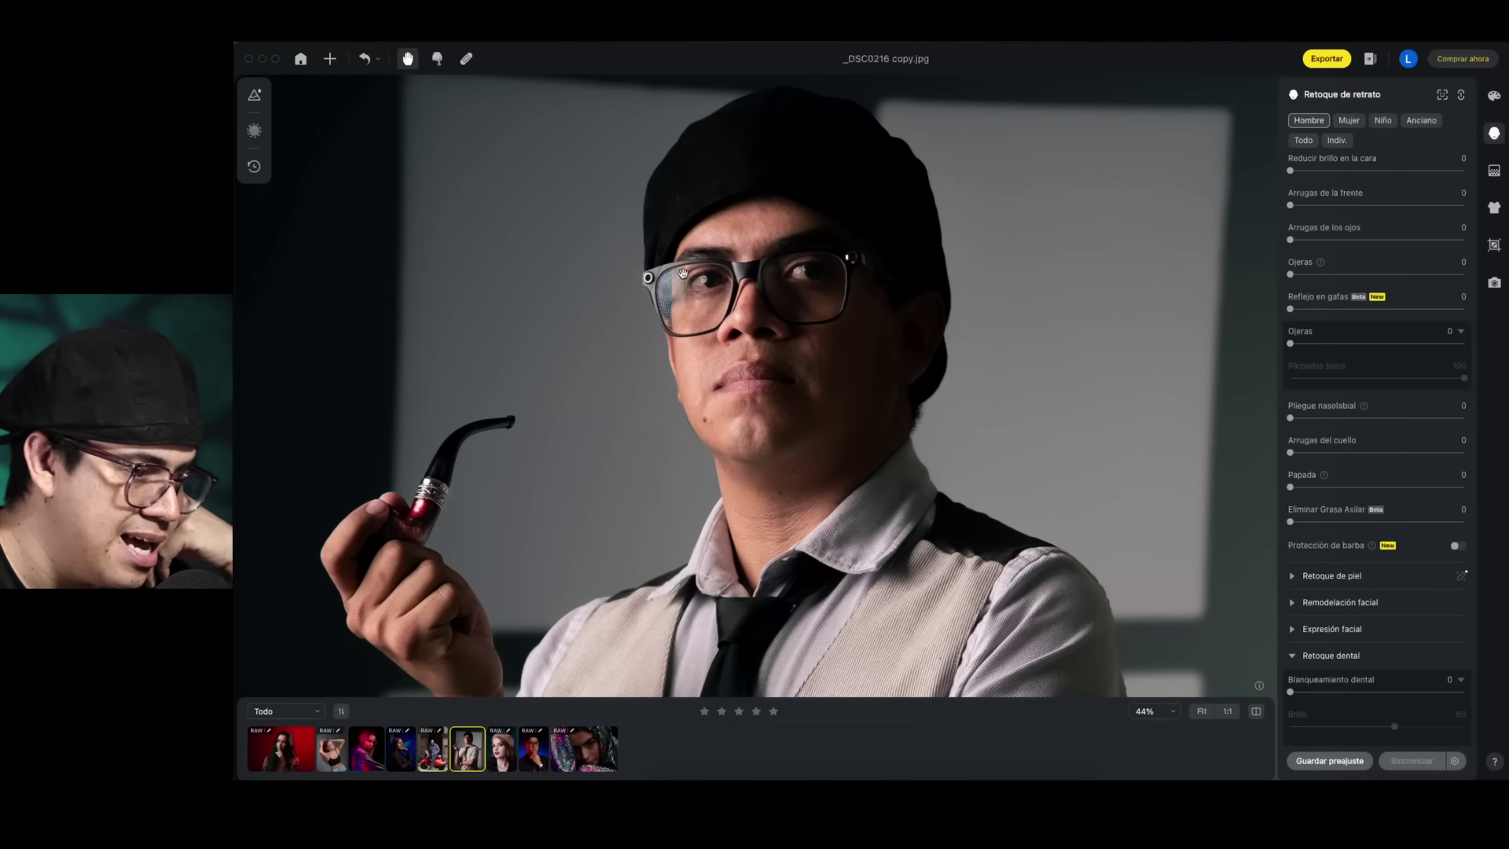
{"action": "scroll", "coordinate": [649, 281], "scroll_direction": "up", "scroll_amount": 5}
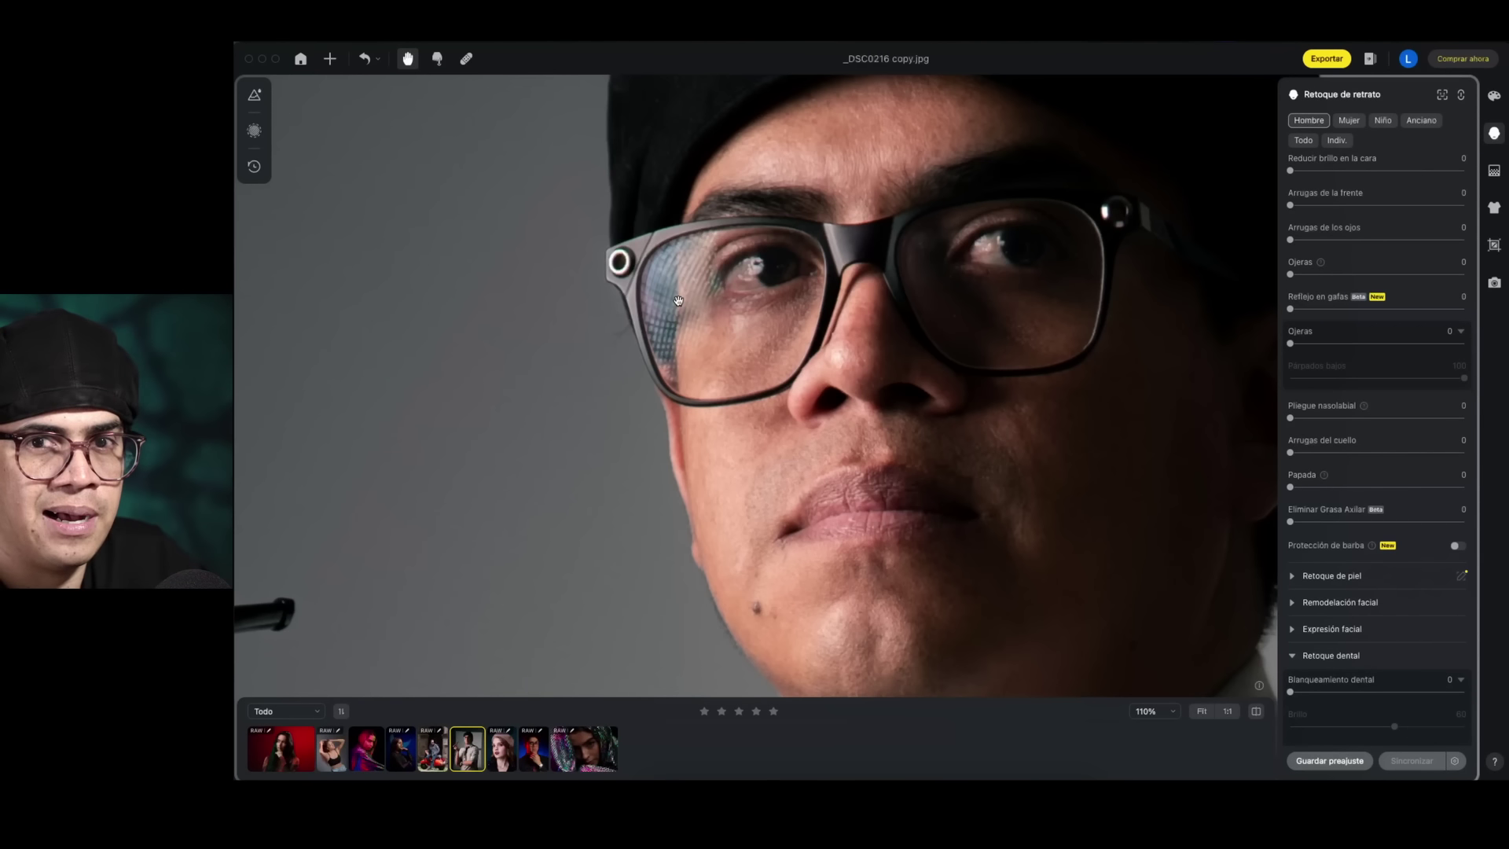
{"action": "scroll", "coordinate": [678, 301], "scroll_direction": "down", "scroll_amount": 5}
{"action": "scroll", "coordinate": [698, 338], "scroll_direction": "up", "scroll_amount": 2}
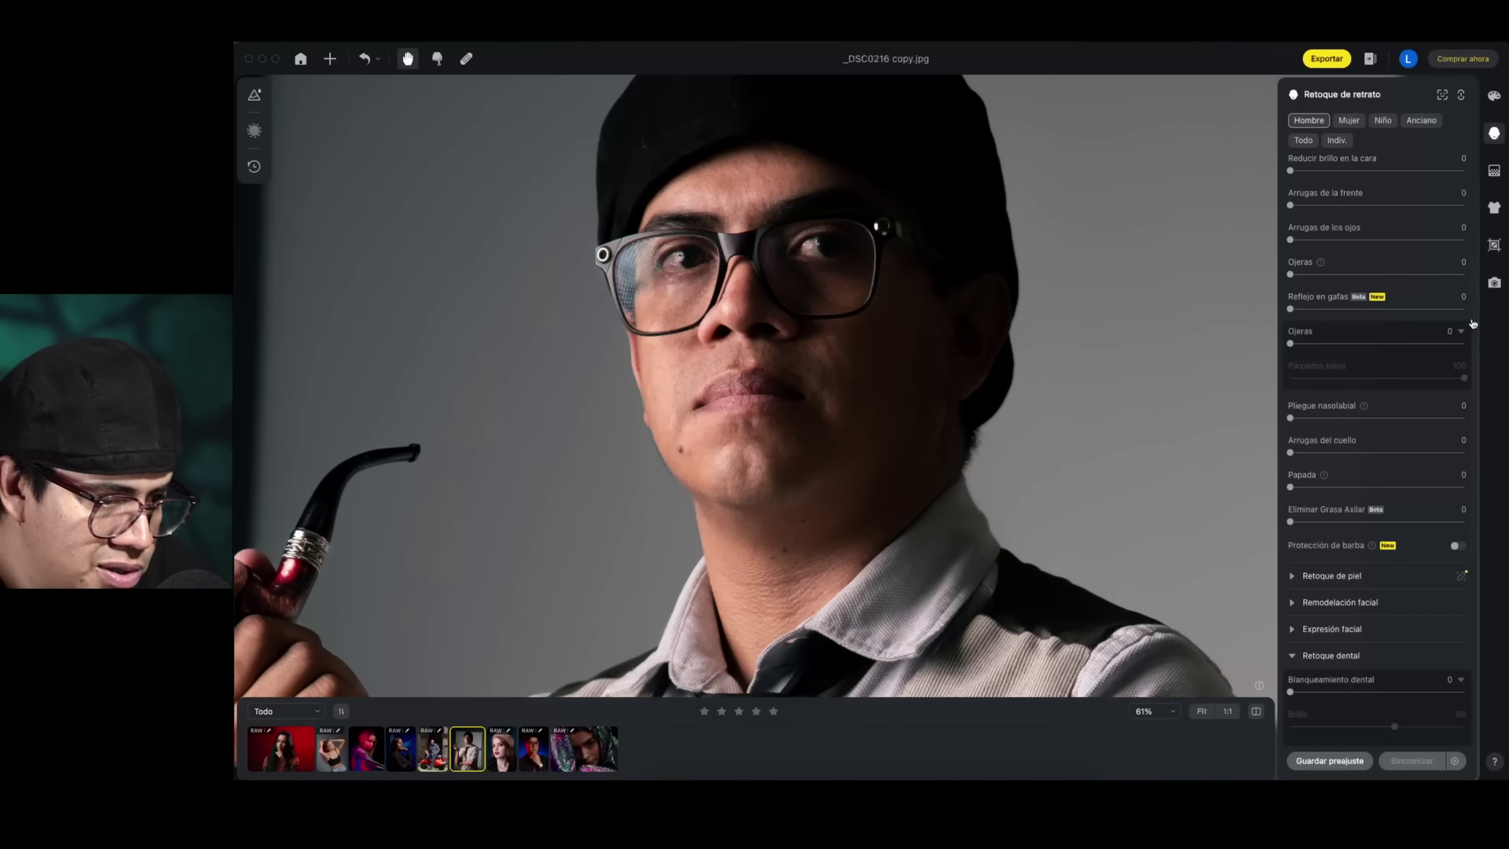
{"action": "scroll", "coordinate": [1297, 271], "scroll_direction": "down", "scroll_amount": 1}
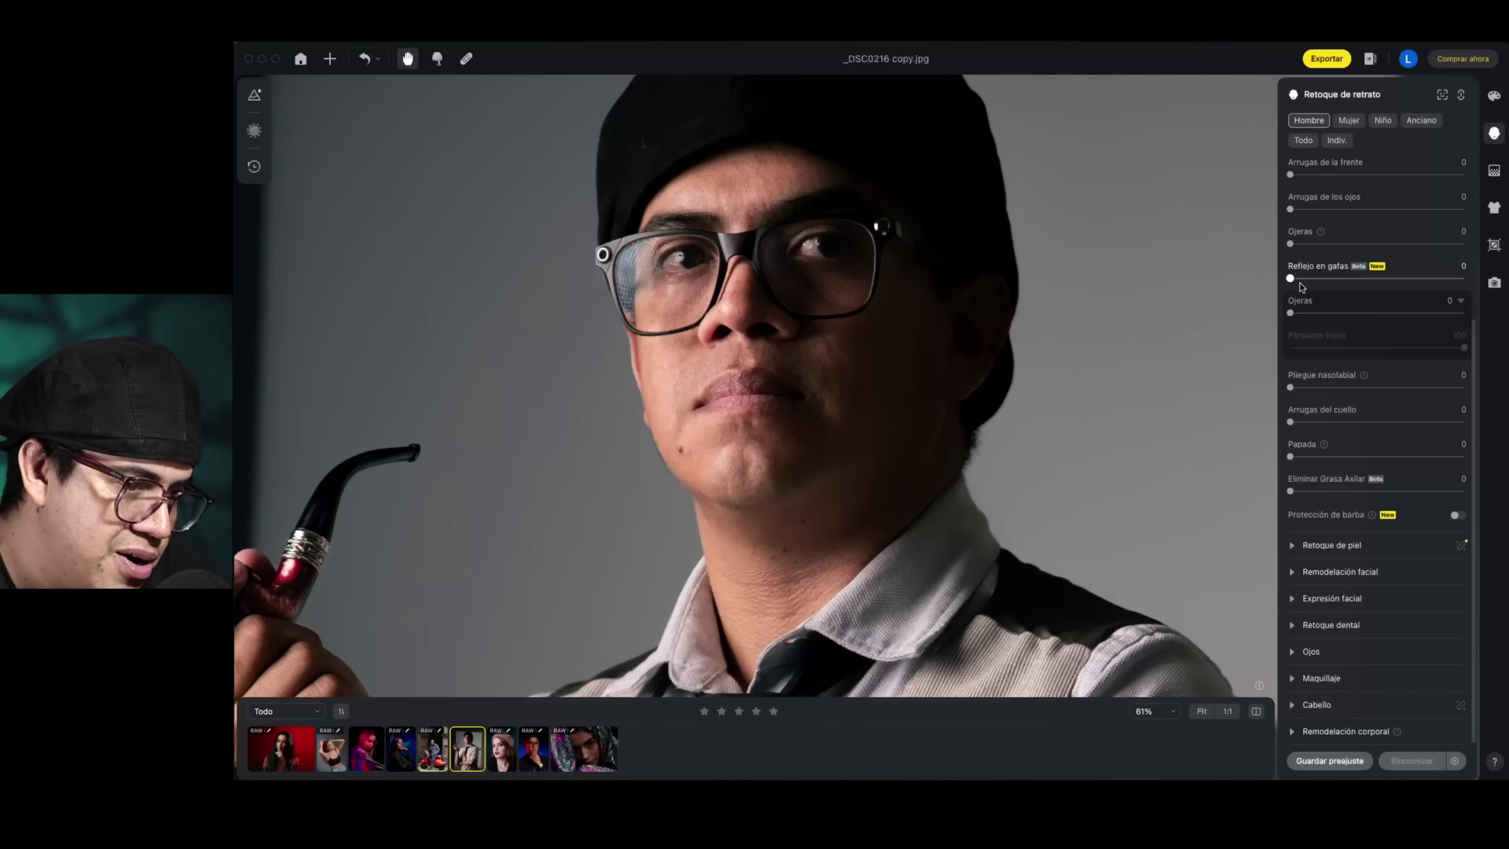
{"action": "left_click_drag", "start_coordinate": [1291, 280], "coordinate": [1466, 278]}
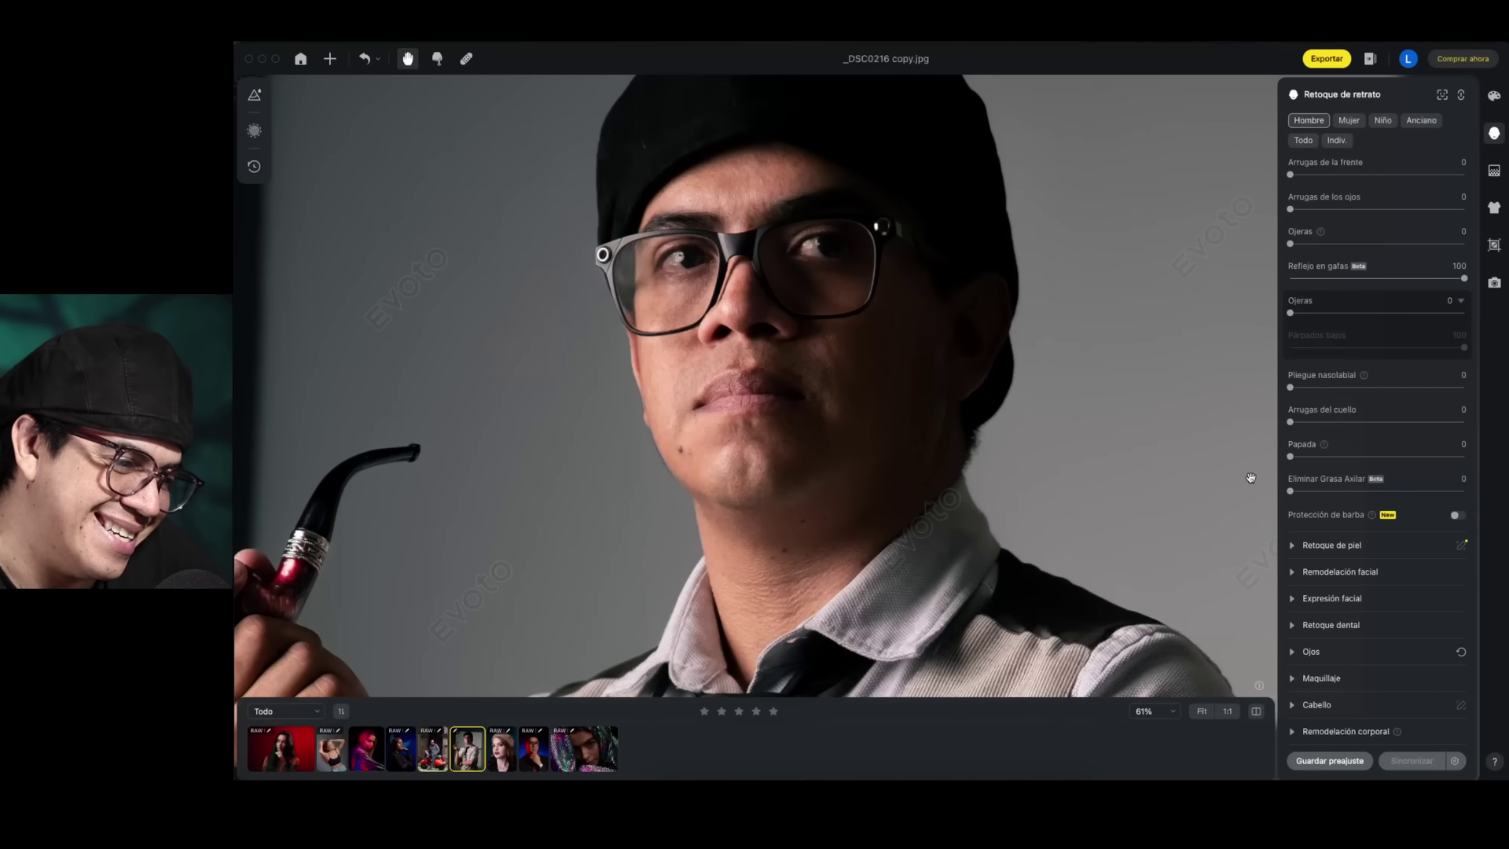
{"action": "mouse_move", "coordinate": [1465, 281]}
{"action": "left_mouse_down"}
{"action": "mouse_move", "coordinate": [1293, 283]}
{"action": "mouse_move", "coordinate": [1441, 279]}
{"action": "left_mouse_up"}
{"action": "key", "text": "super+0"}
{"action": "left_click", "coordinate": [1442, 278]}
Set the upper Ojeras setting to 96 and Reducir brillo en la cara to 73 for the man's face
{"action": "scroll", "coordinate": [914, 317], "scroll_direction": "up", "scroll_amount": 3}
{"action": "left_click_drag", "start_coordinate": [1289, 244], "coordinate": [1456, 242]}
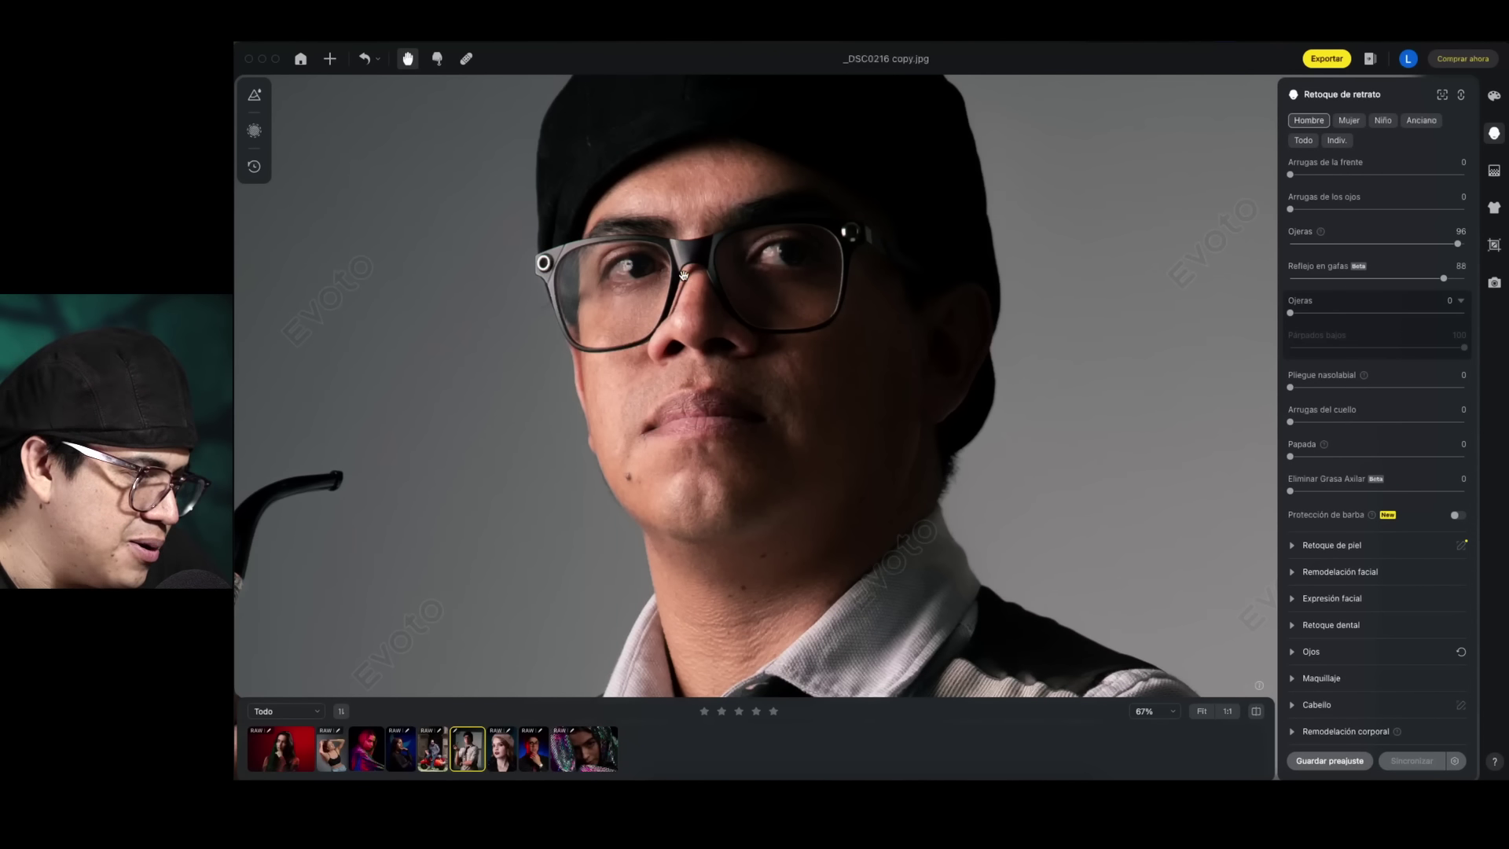
{"action": "scroll", "coordinate": [1289, 287], "scroll_direction": "up", "scroll_amount": 3}
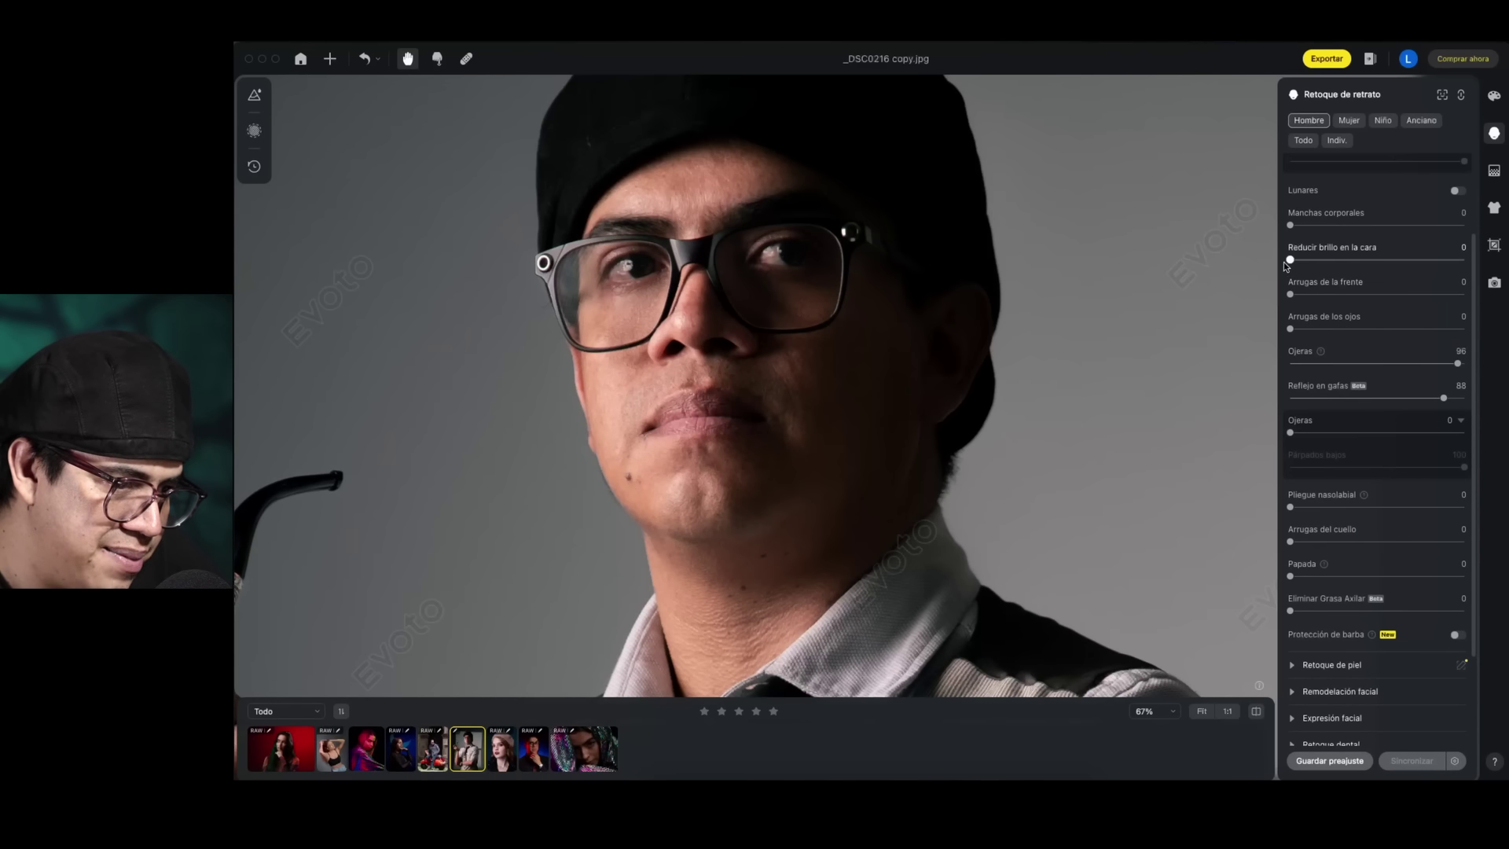
{"action": "left_click_drag", "start_coordinate": [1290, 260], "coordinate": [1417, 260]}
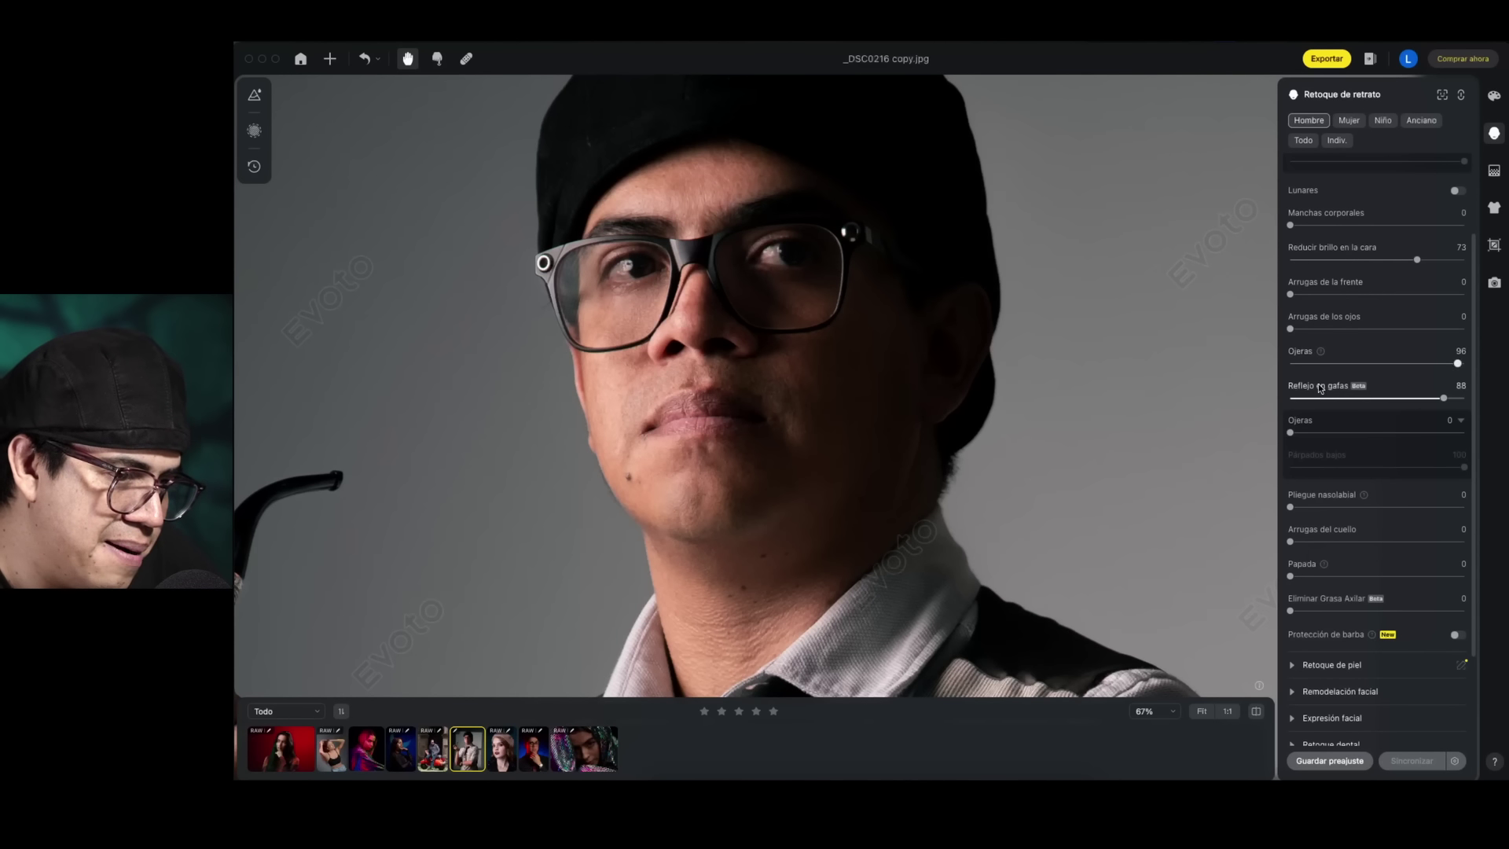
Try softening the nasolabial fold with Pliegue nasolabial at 79, and return it to 0
{"action": "scroll", "coordinate": [1400, 406], "scroll_direction": "down", "scroll_amount": 3}
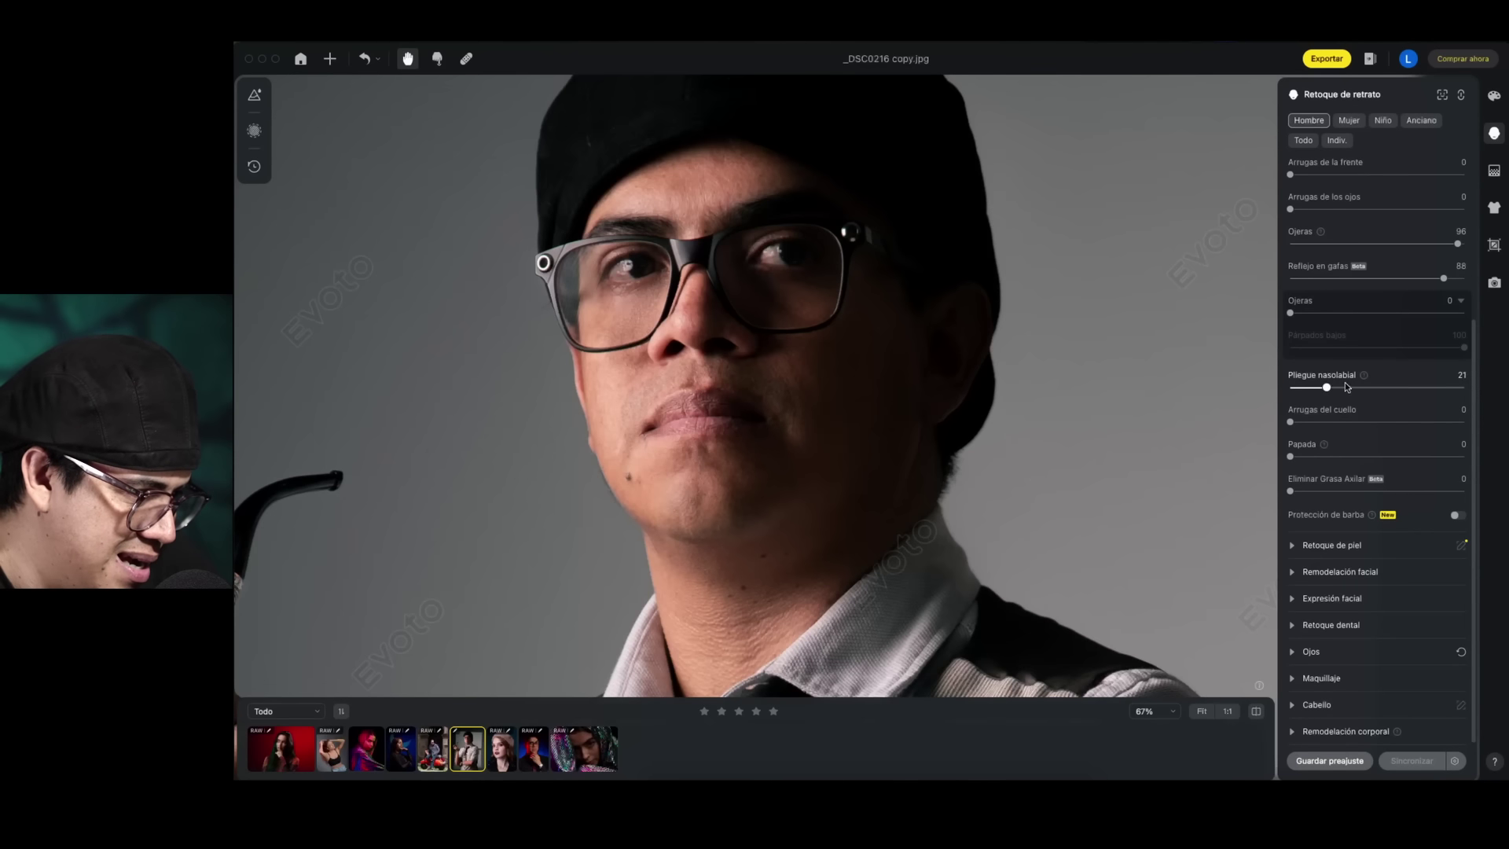
{"action": "left_click_drag", "start_coordinate": [1326, 388], "coordinate": [1429, 385]}
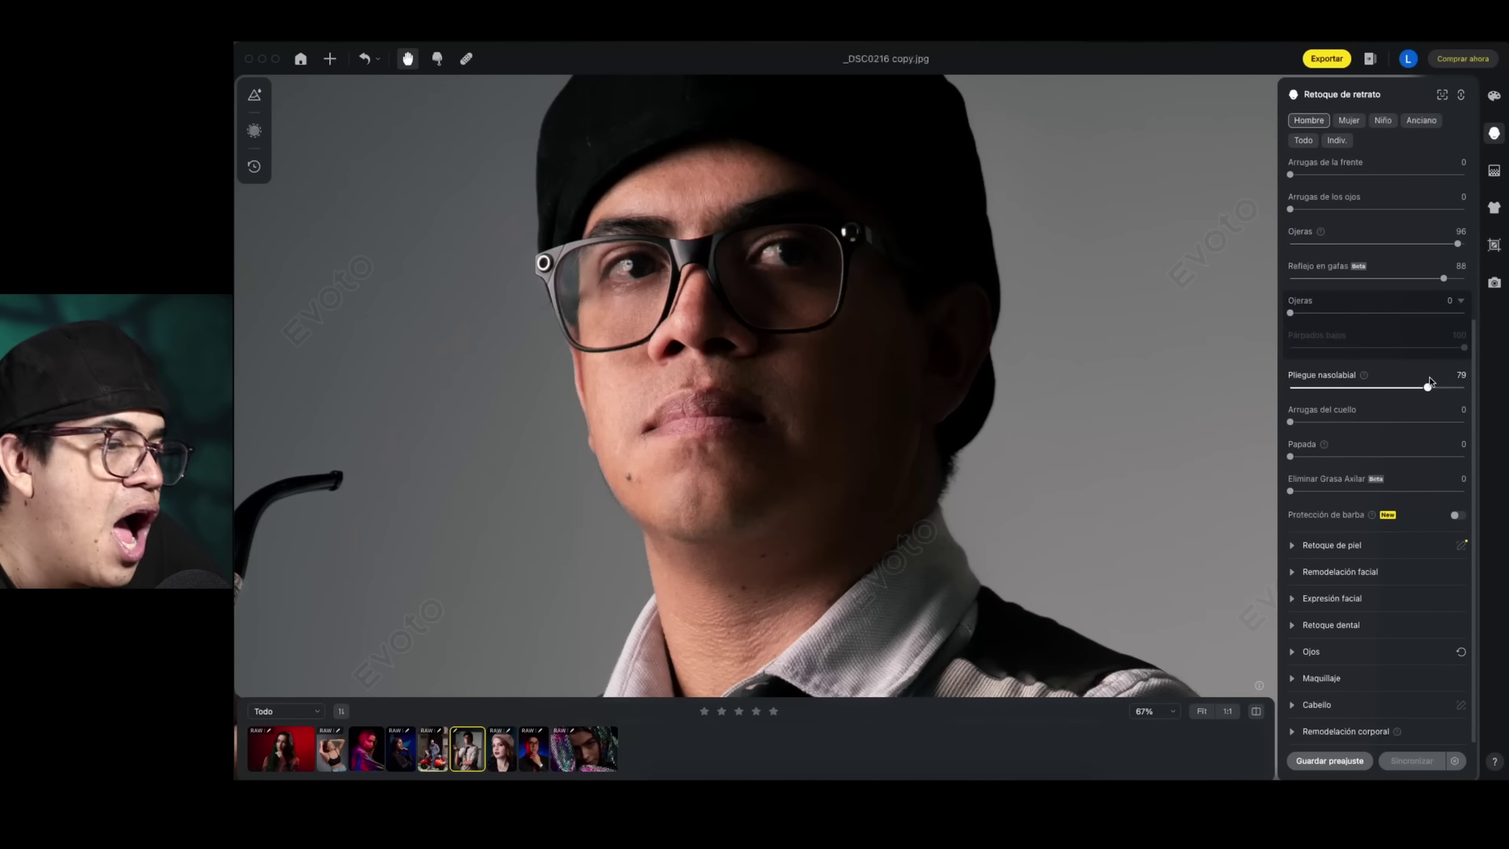
{"action": "left_click_drag", "start_coordinate": [1428, 388], "coordinate": [1214, 391]}
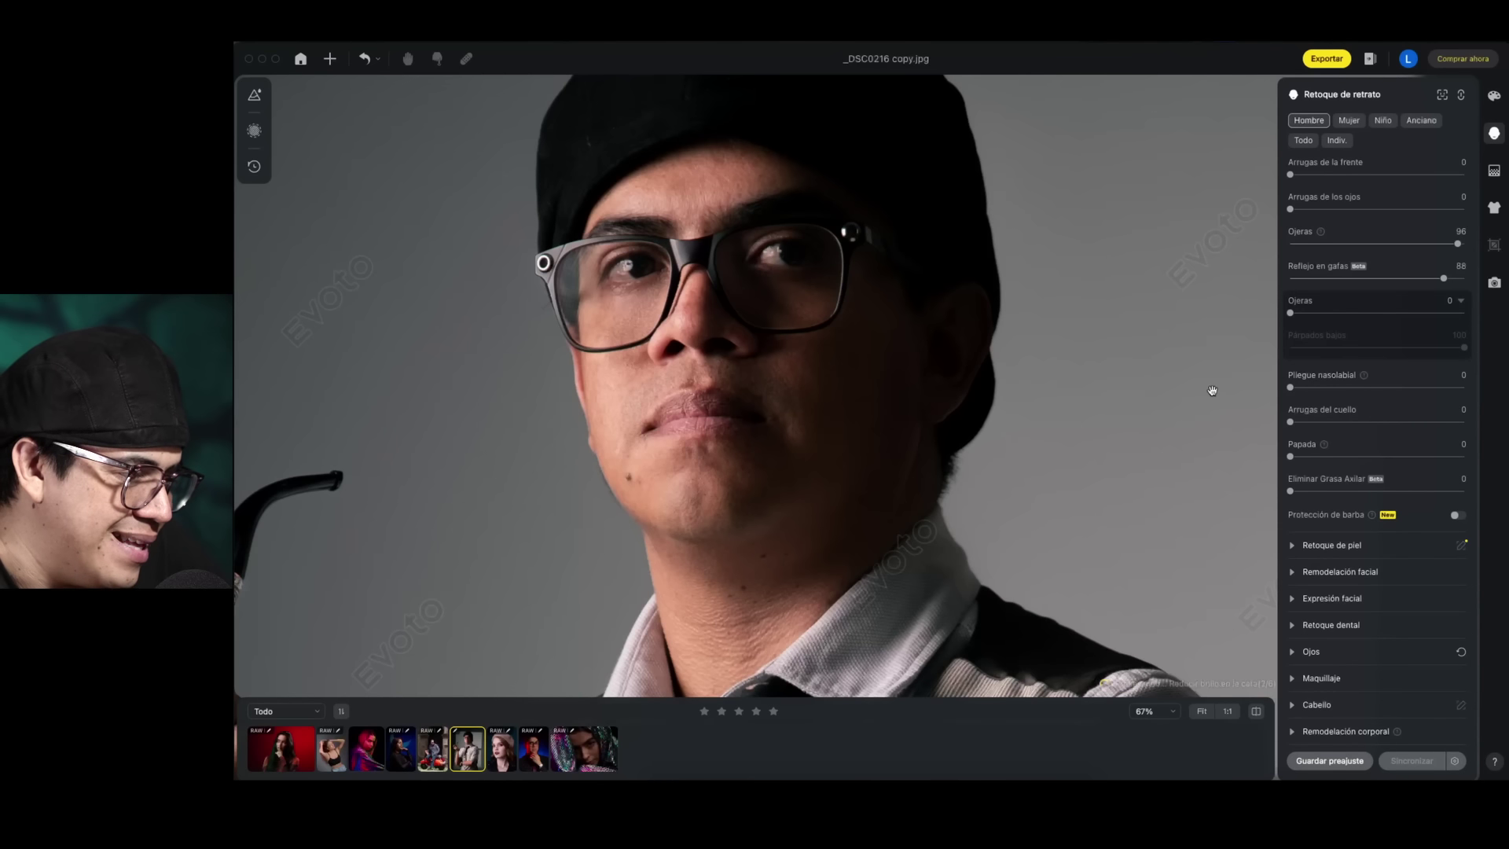
{"action": "mouse_move", "coordinate": [1291, 388]}
{"action": "left_mouse_down"}
{"action": "mouse_move", "coordinate": [1412, 390]}
{"action": "mouse_move", "coordinate": [1273, 393]}
{"action": "left_mouse_up"}
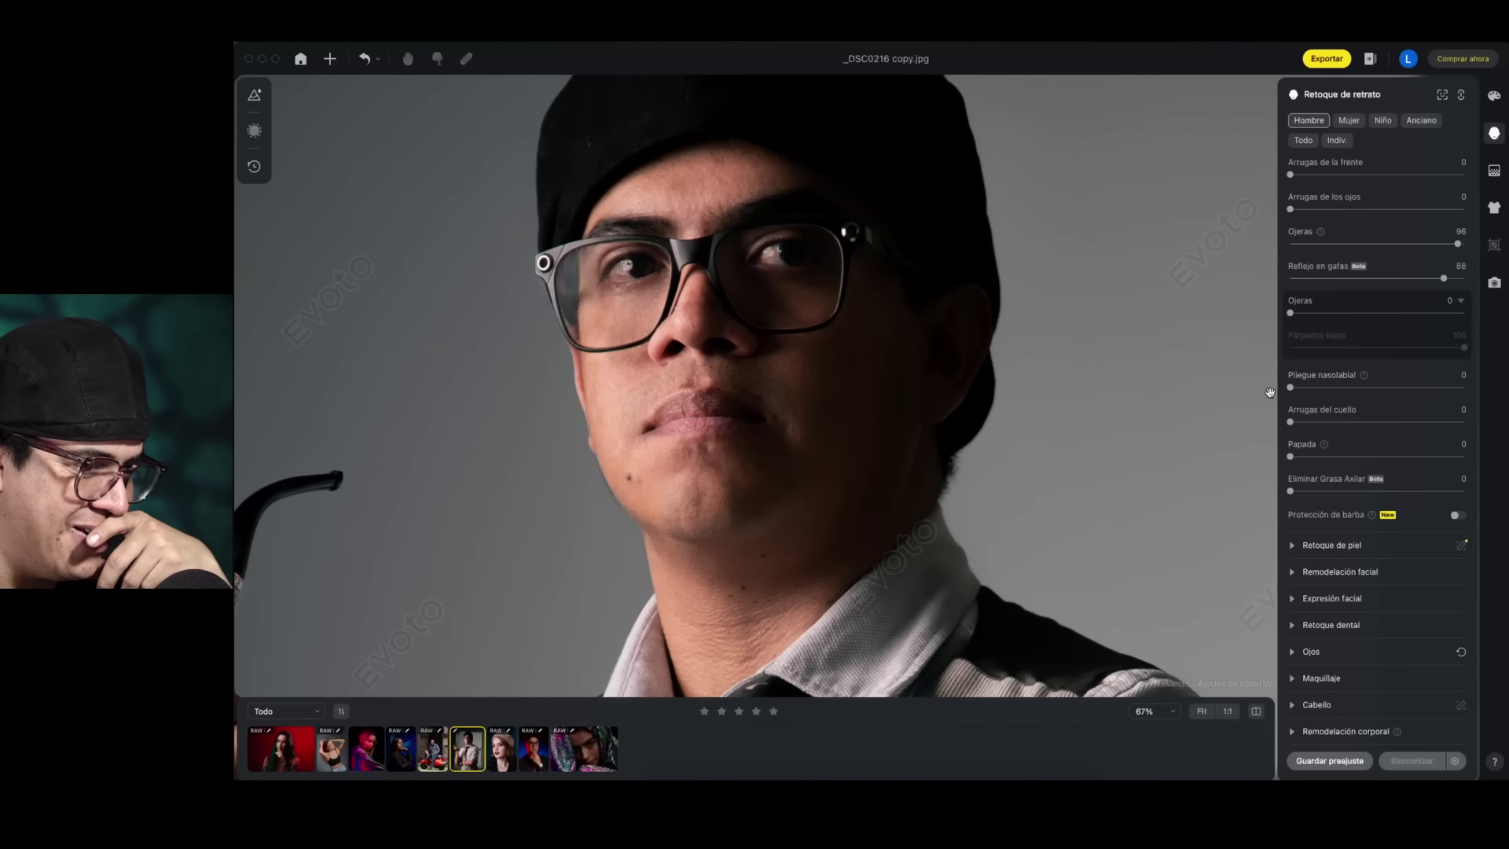
Set Arrugas del cuello to 100 on the man's neck and leave Papada at 0
{"action": "scroll", "coordinate": [1196, 421], "scroll_direction": "down", "scroll_amount": 4}
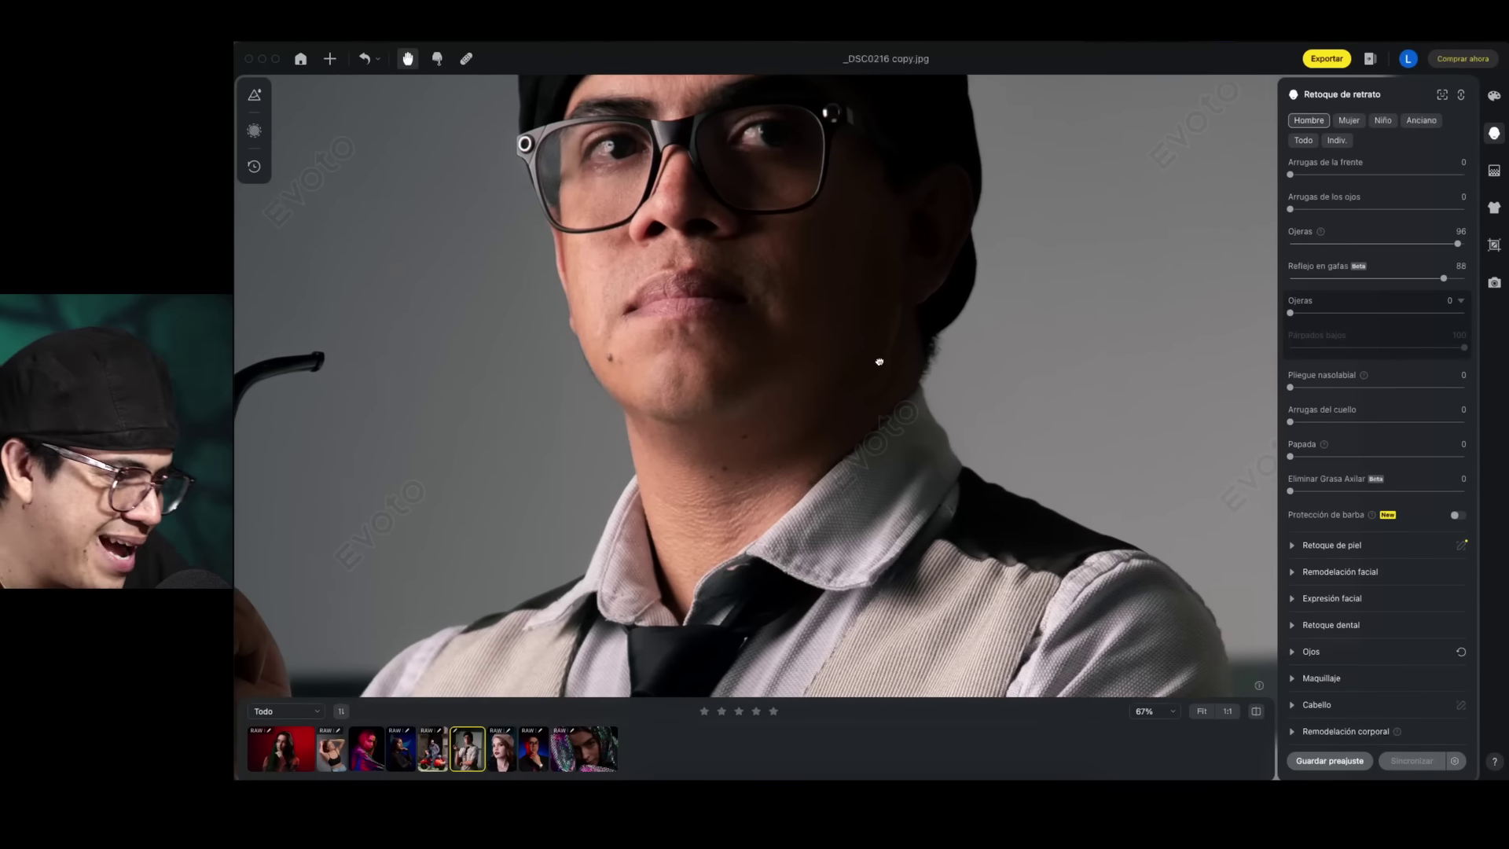
{"action": "left_click_drag", "start_coordinate": [1290, 423], "coordinate": [1478, 416]}
{"action": "left_click_drag", "start_coordinate": [1290, 456], "coordinate": [1245, 457]}
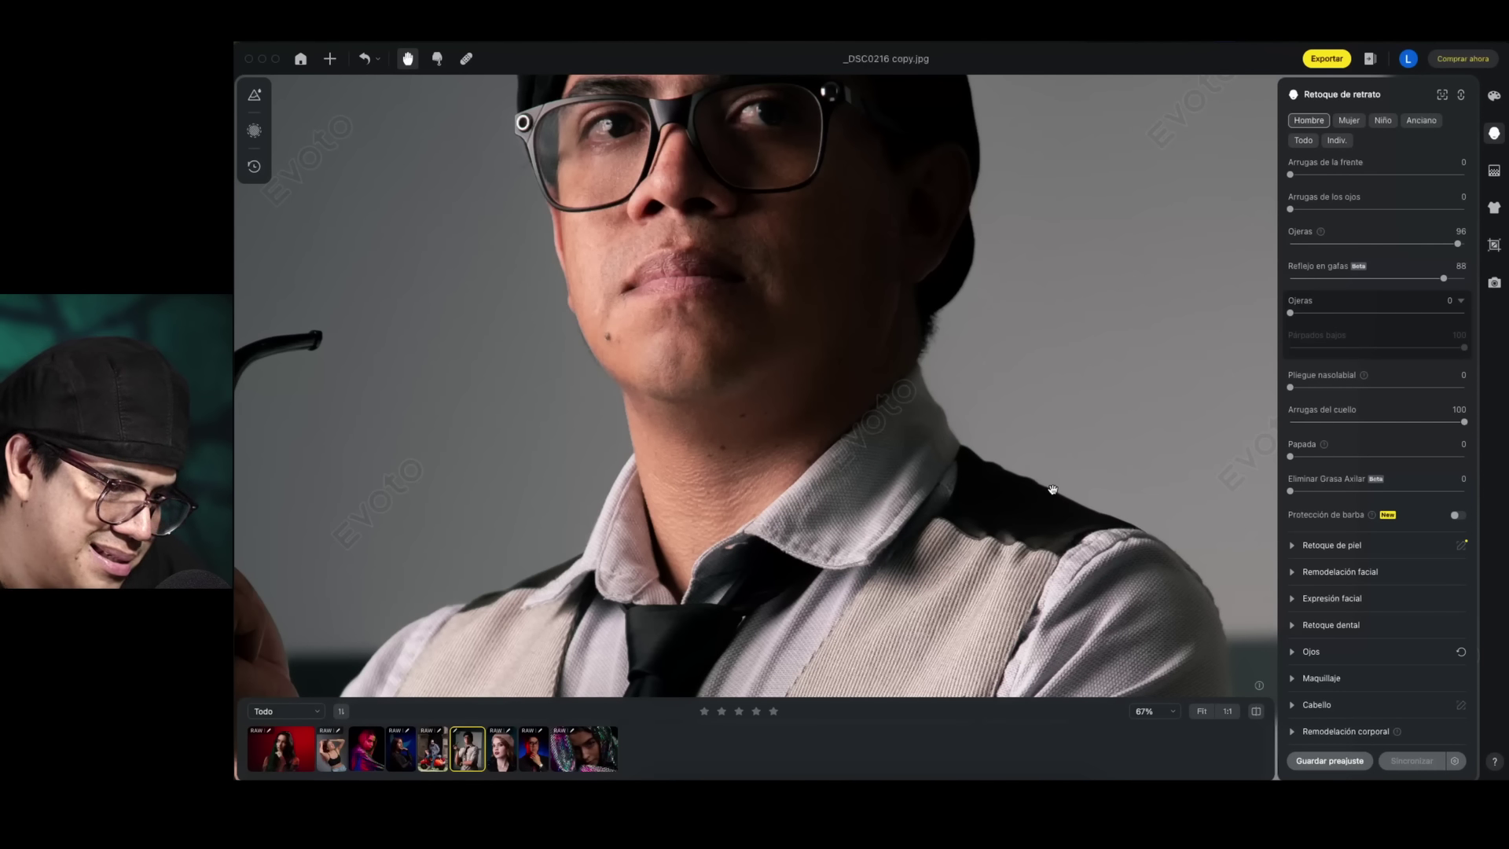
Open DSC_0244.NEF and set Brillo to -18 and Iluminación to -69 in its color adjustments
{"action": "key", "text": "Left"}
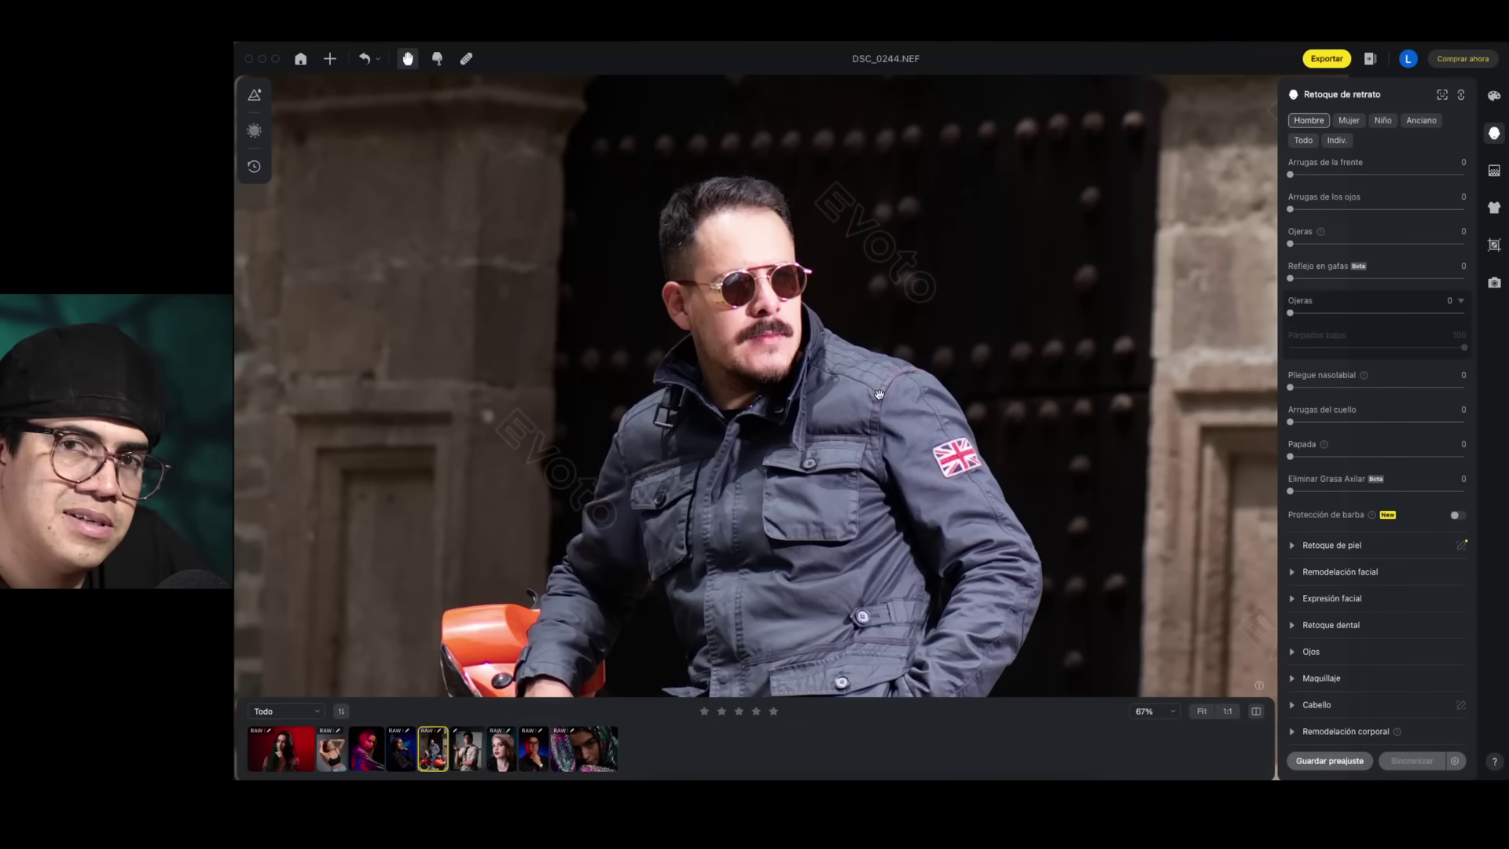
{"action": "left_click", "coordinate": [1491, 98]}
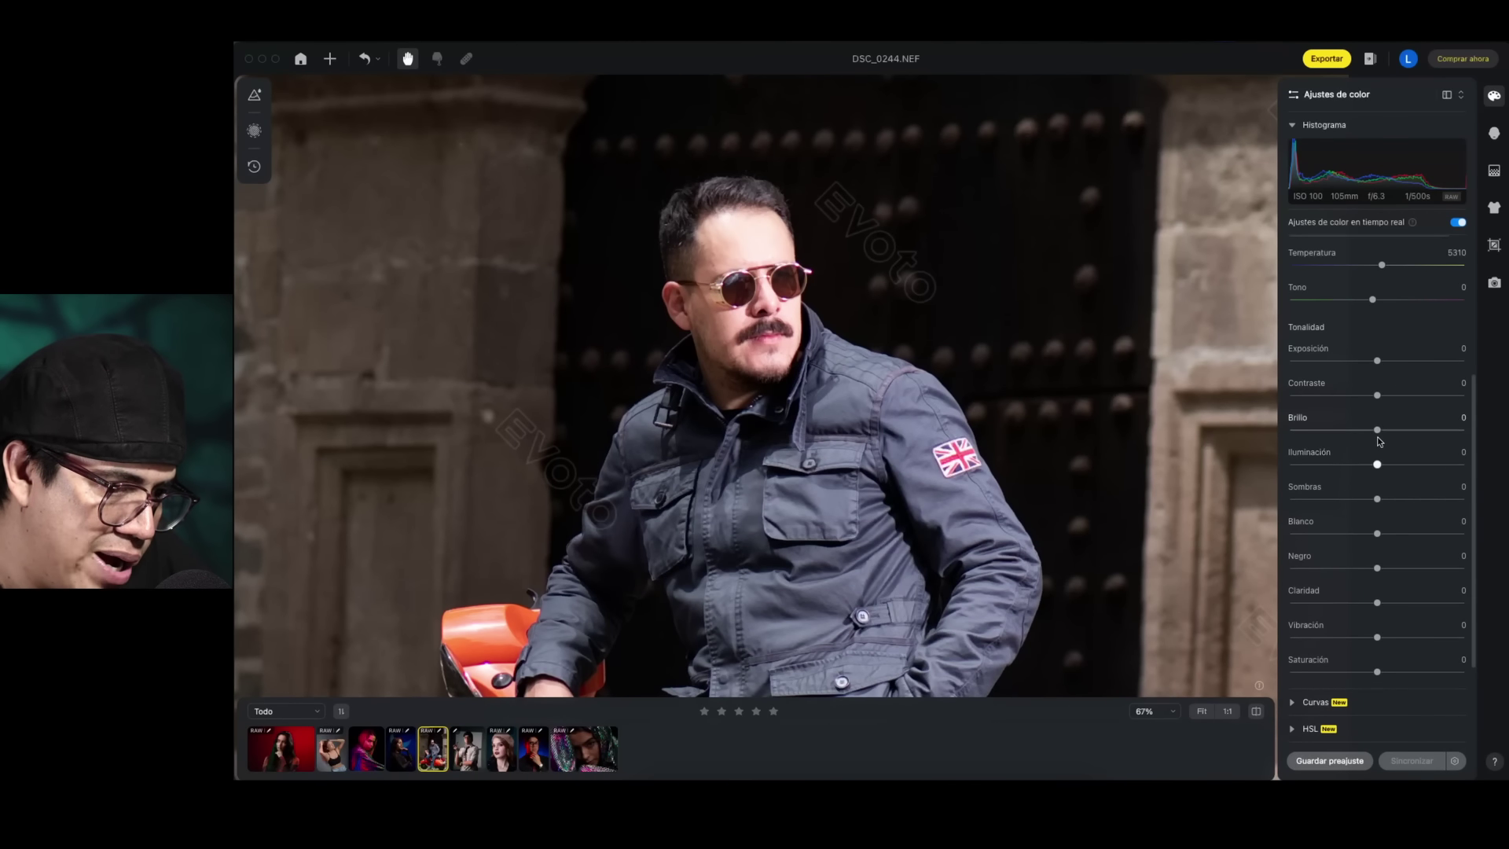
{"action": "left_click_drag", "start_coordinate": [1376, 430], "coordinate": [1353, 430]}
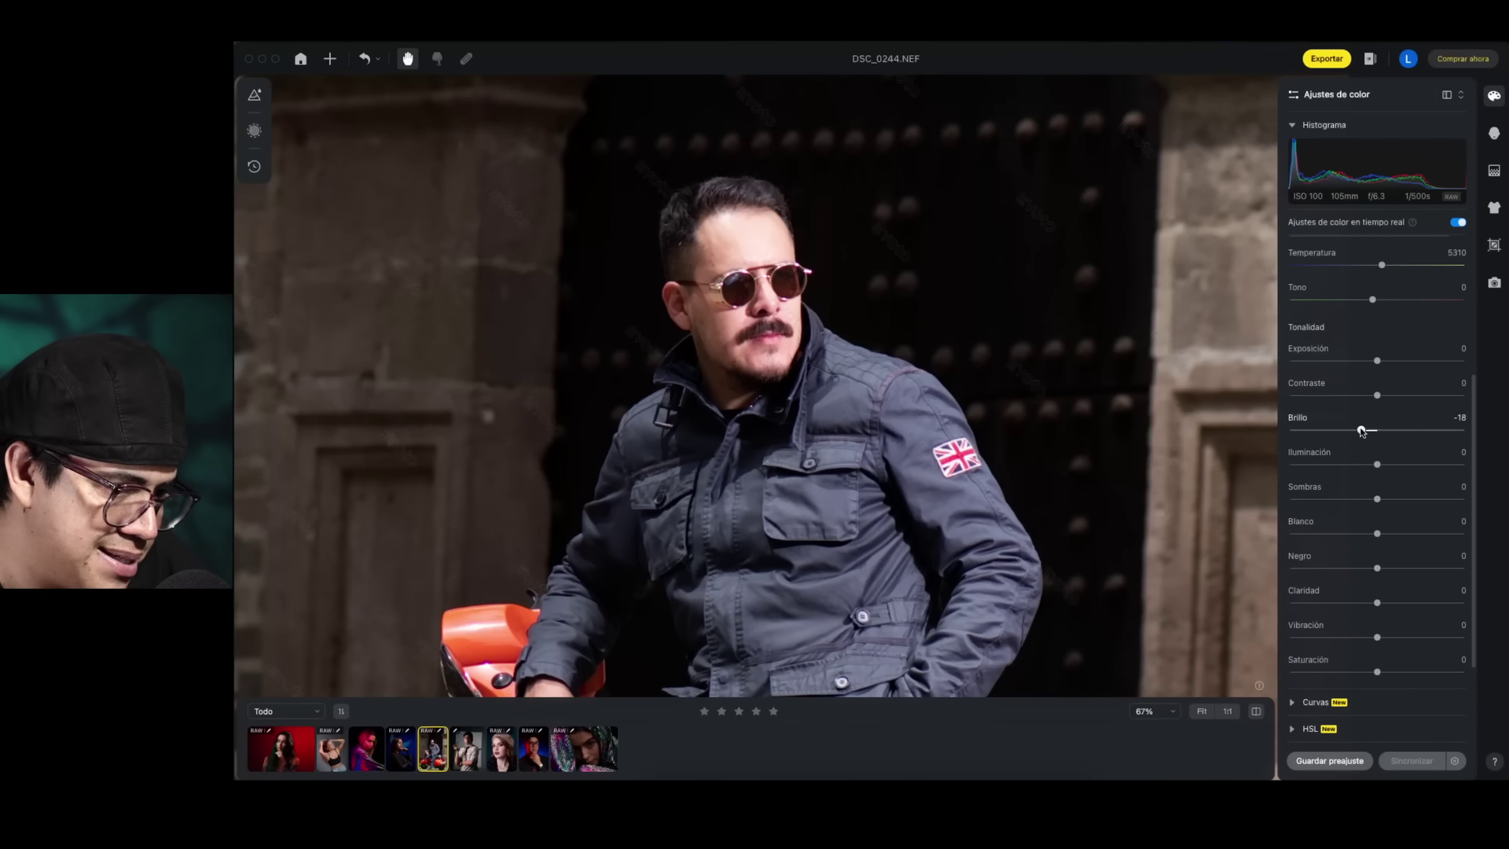
{"action": "left_click_drag", "start_coordinate": [1376, 464], "coordinate": [1312, 465]}
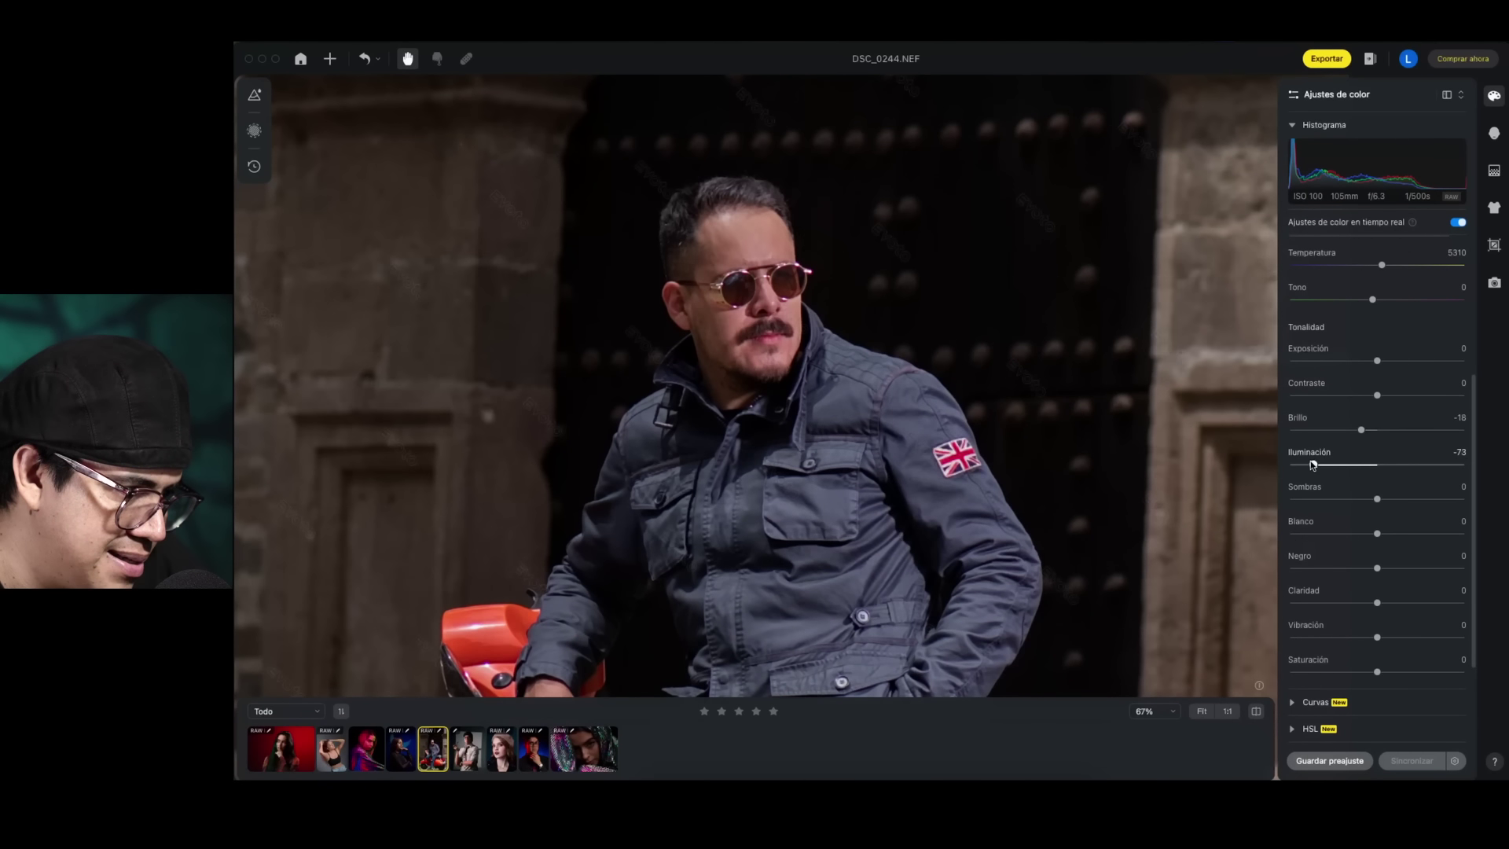
{"action": "scroll", "coordinate": [772, 292], "scroll_direction": "up", "scroll_amount": 5}
{"action": "left_click_drag", "start_coordinate": [723, 282], "coordinate": [851, 367]}
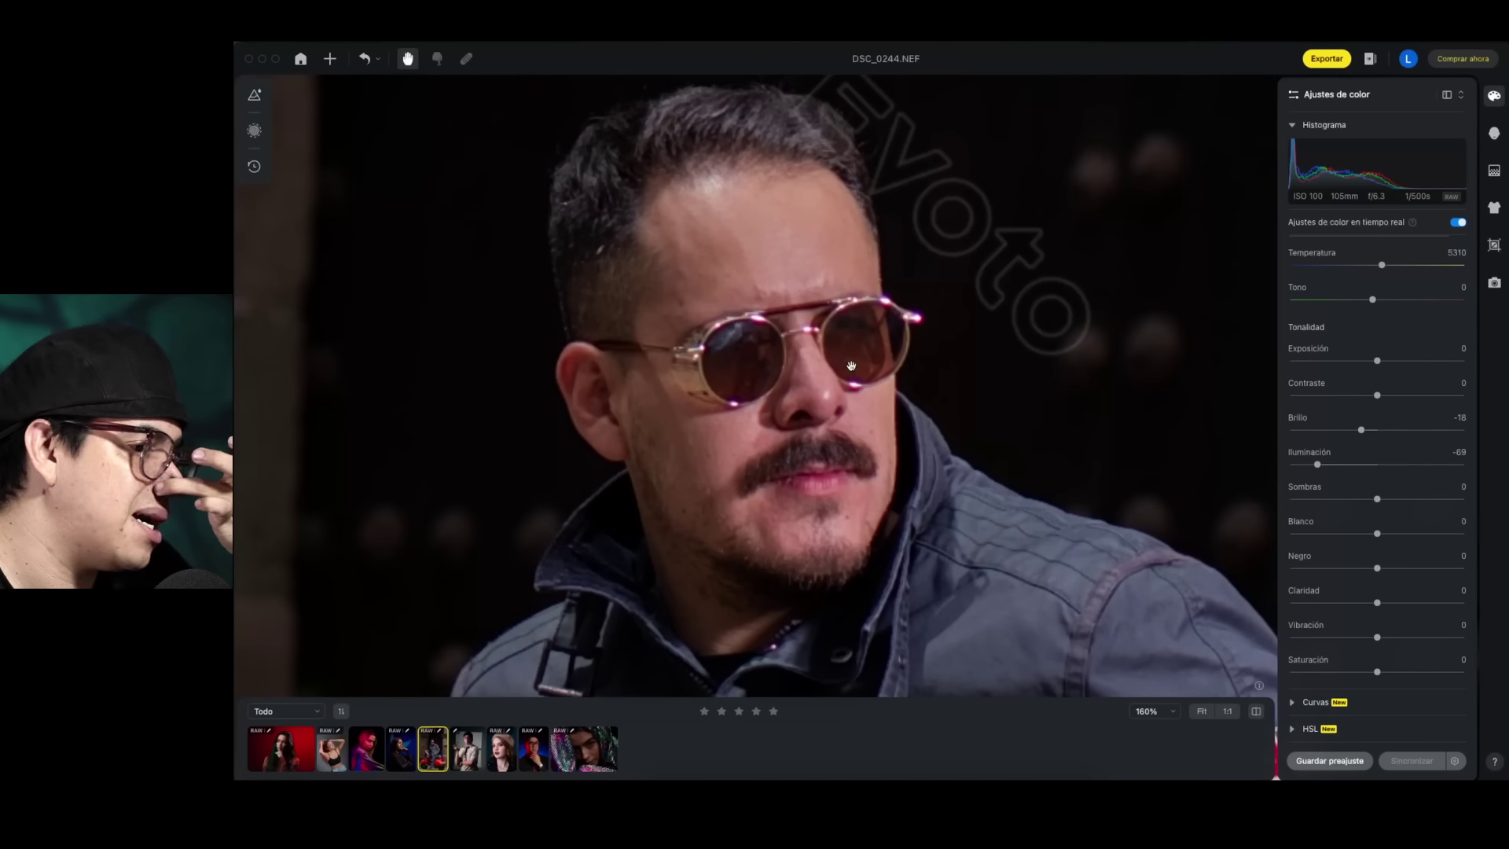
{"action": "scroll", "coordinate": [978, 335], "scroll_direction": "down", "scroll_amount": 7}
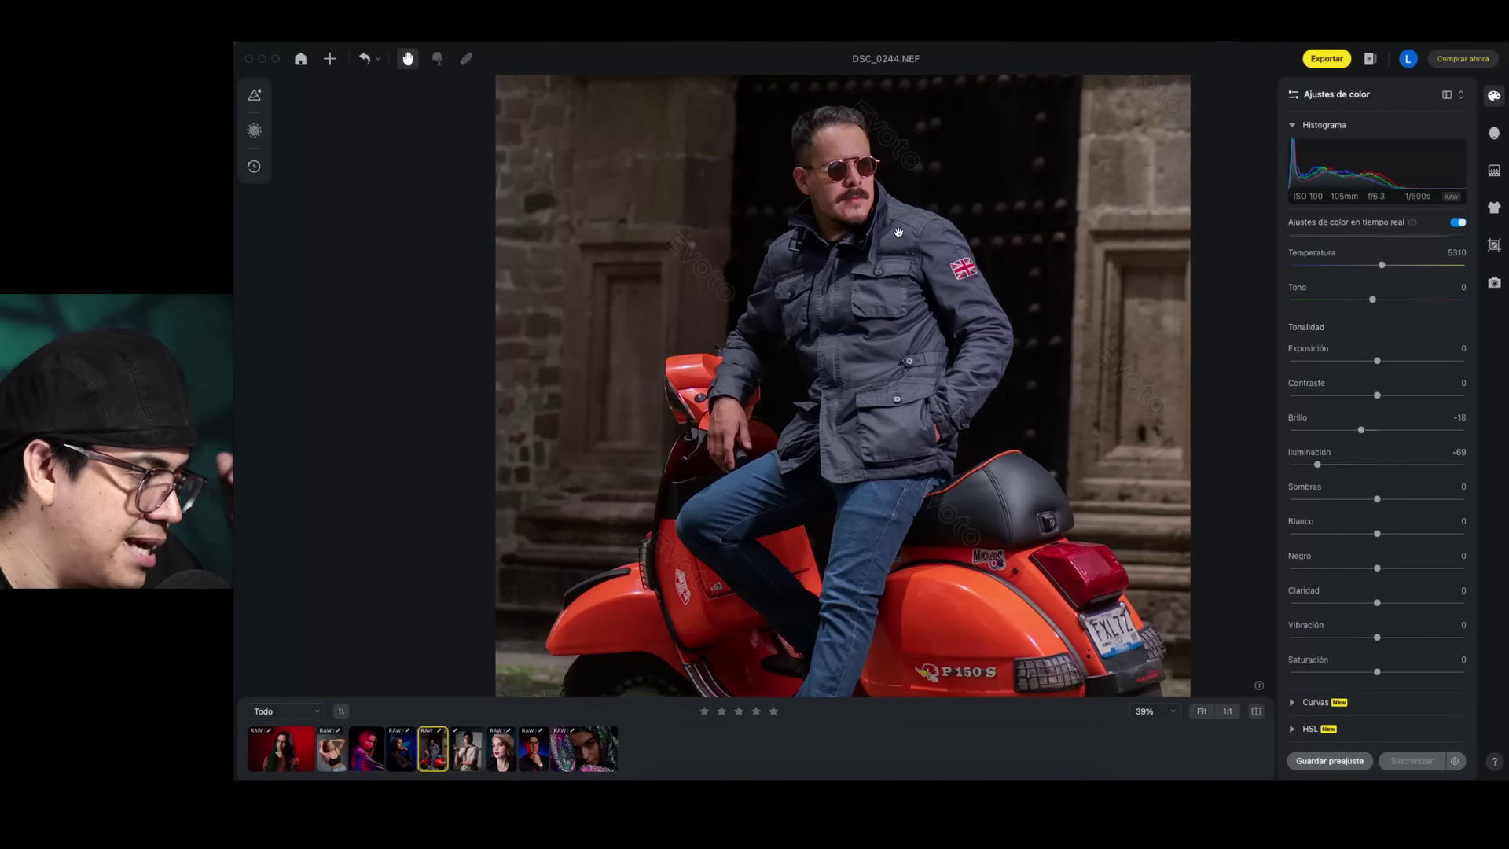
Set Llenar raya del cabello and Alto volumen de cabello to 100 in the man's hair retouching
{"action": "scroll", "coordinate": [898, 232], "scroll_direction": "up", "scroll_amount": 5}
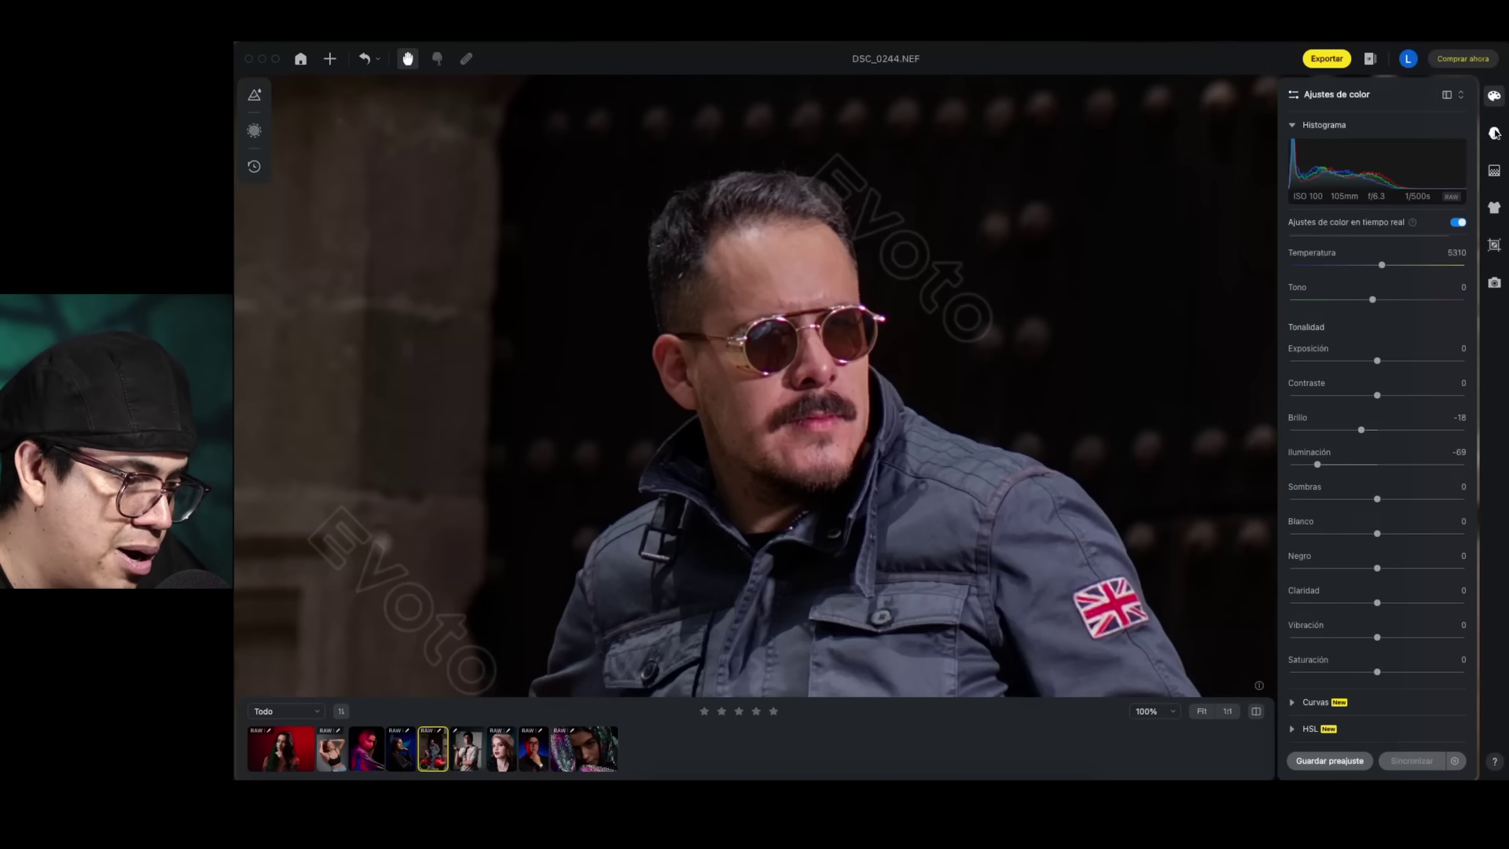
{"action": "left_click", "coordinate": [1494, 134]}
{"action": "scroll", "coordinate": [1314, 179], "scroll_direction": "up", "scroll_amount": 1}
{"action": "left_click", "coordinate": [1298, 165]}
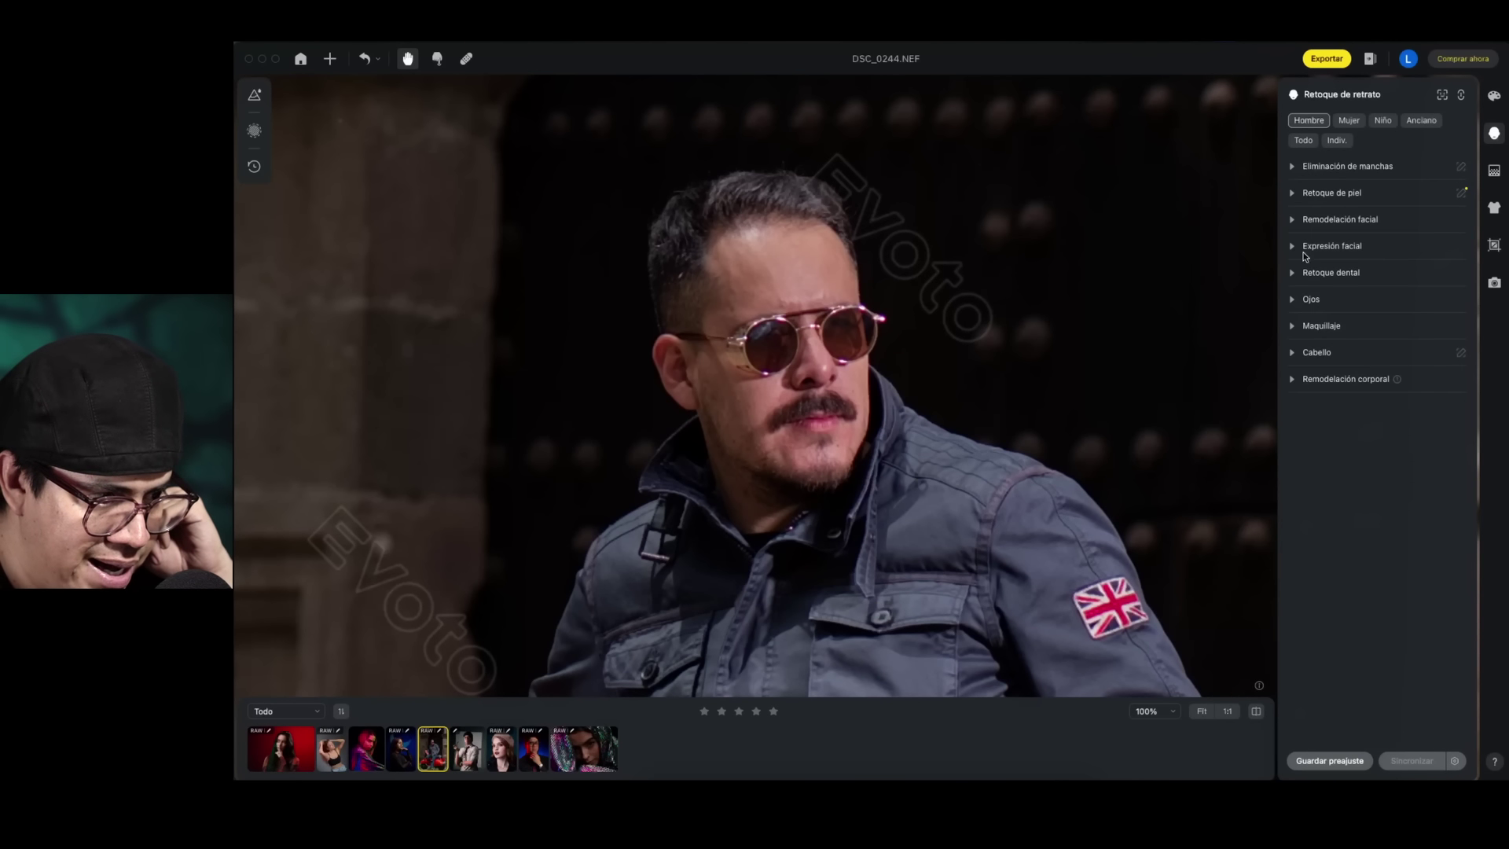
{"action": "left_click", "coordinate": [1297, 355]}
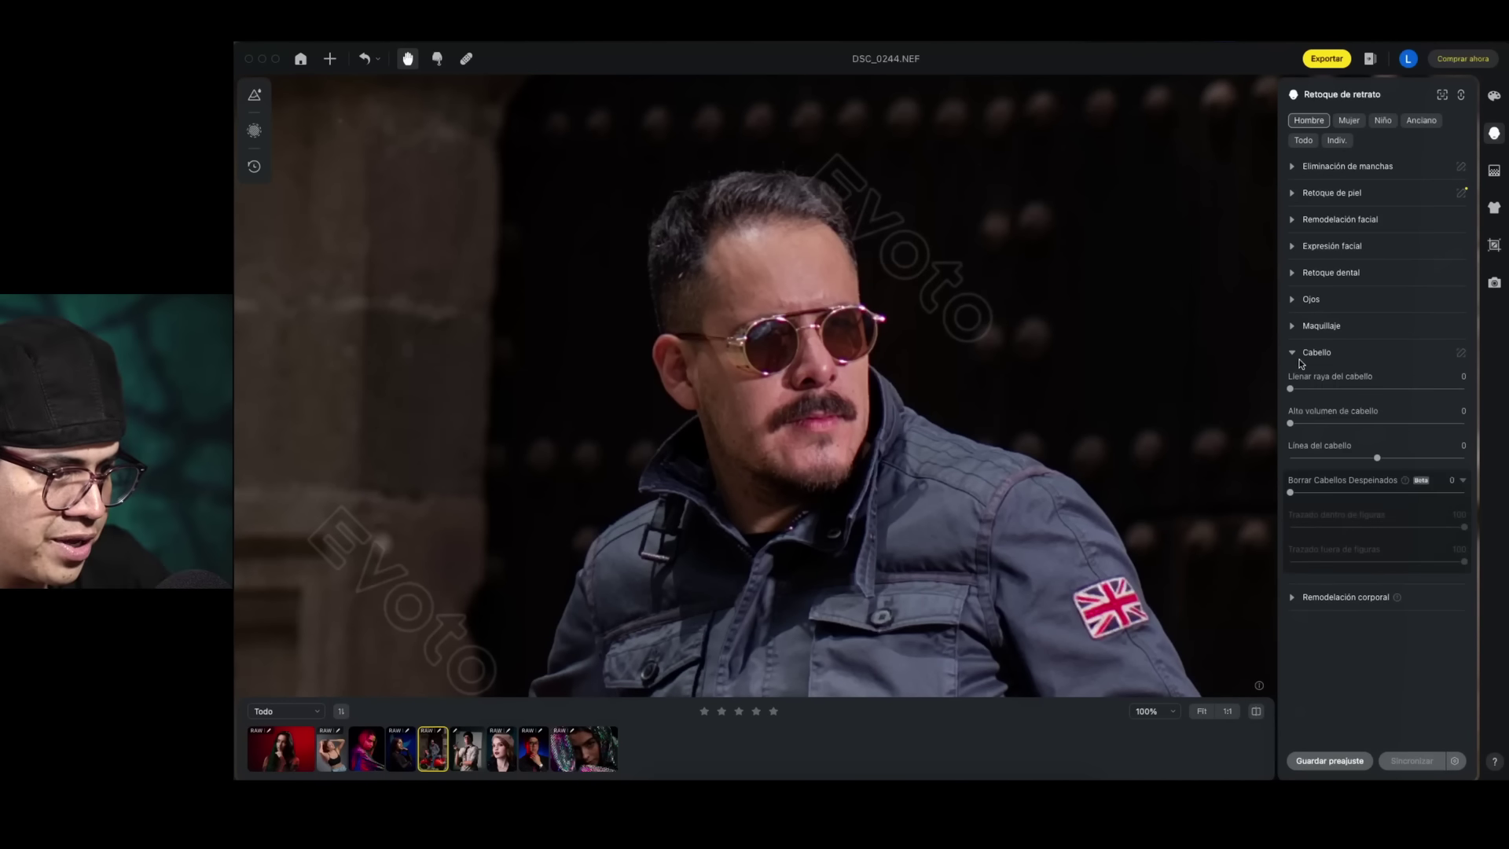
{"action": "left_click_drag", "start_coordinate": [1291, 389], "coordinate": [1488, 389]}
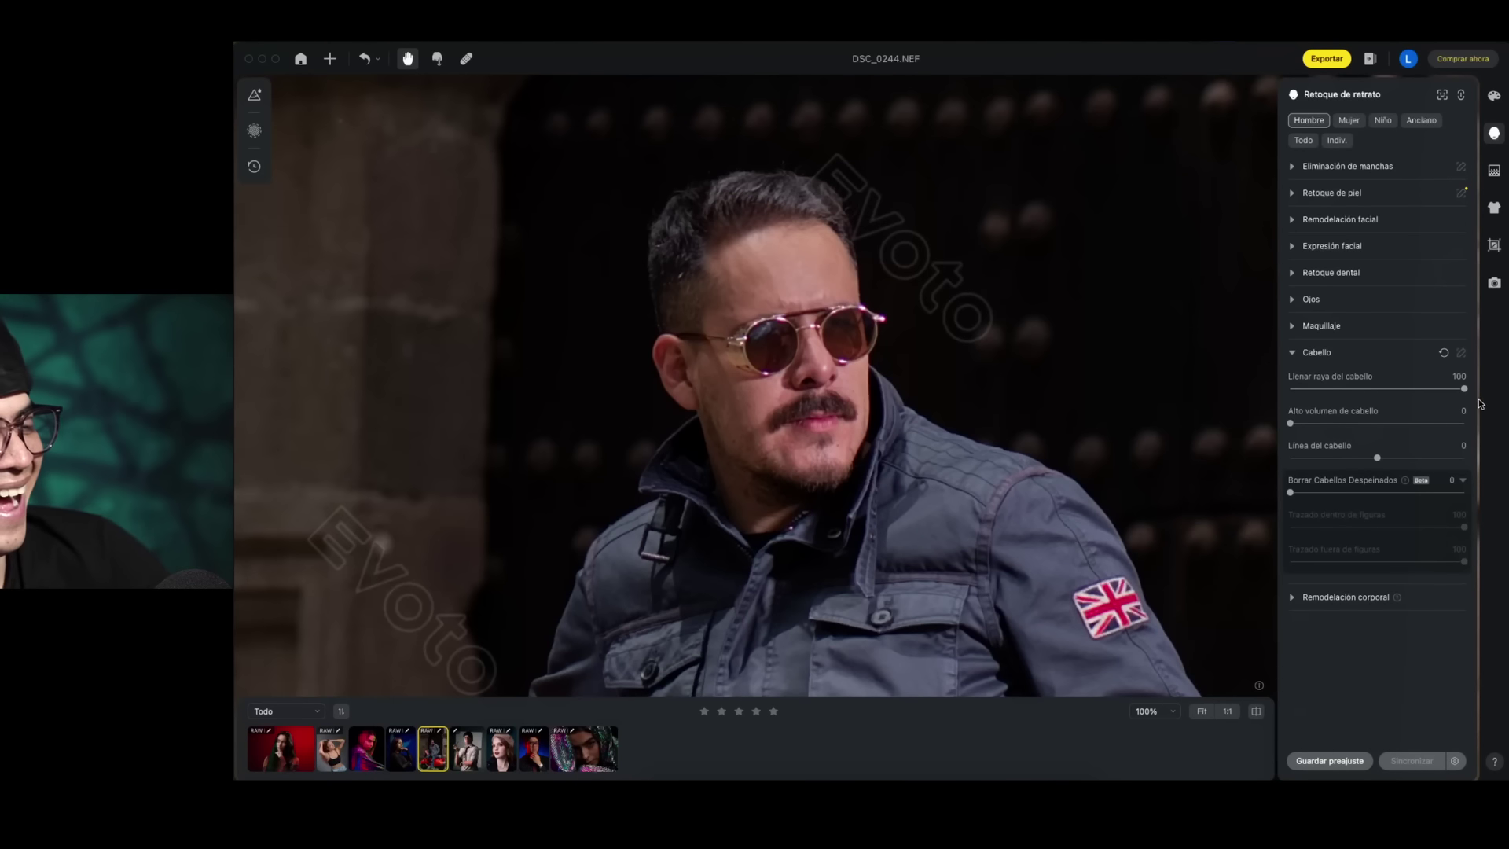
{"action": "mouse_move", "coordinate": [1463, 389]}
{"action": "left_mouse_down"}
{"action": "mouse_move", "coordinate": [1294, 392]}
{"action": "mouse_move", "coordinate": [1466, 390]}
{"action": "left_mouse_up"}
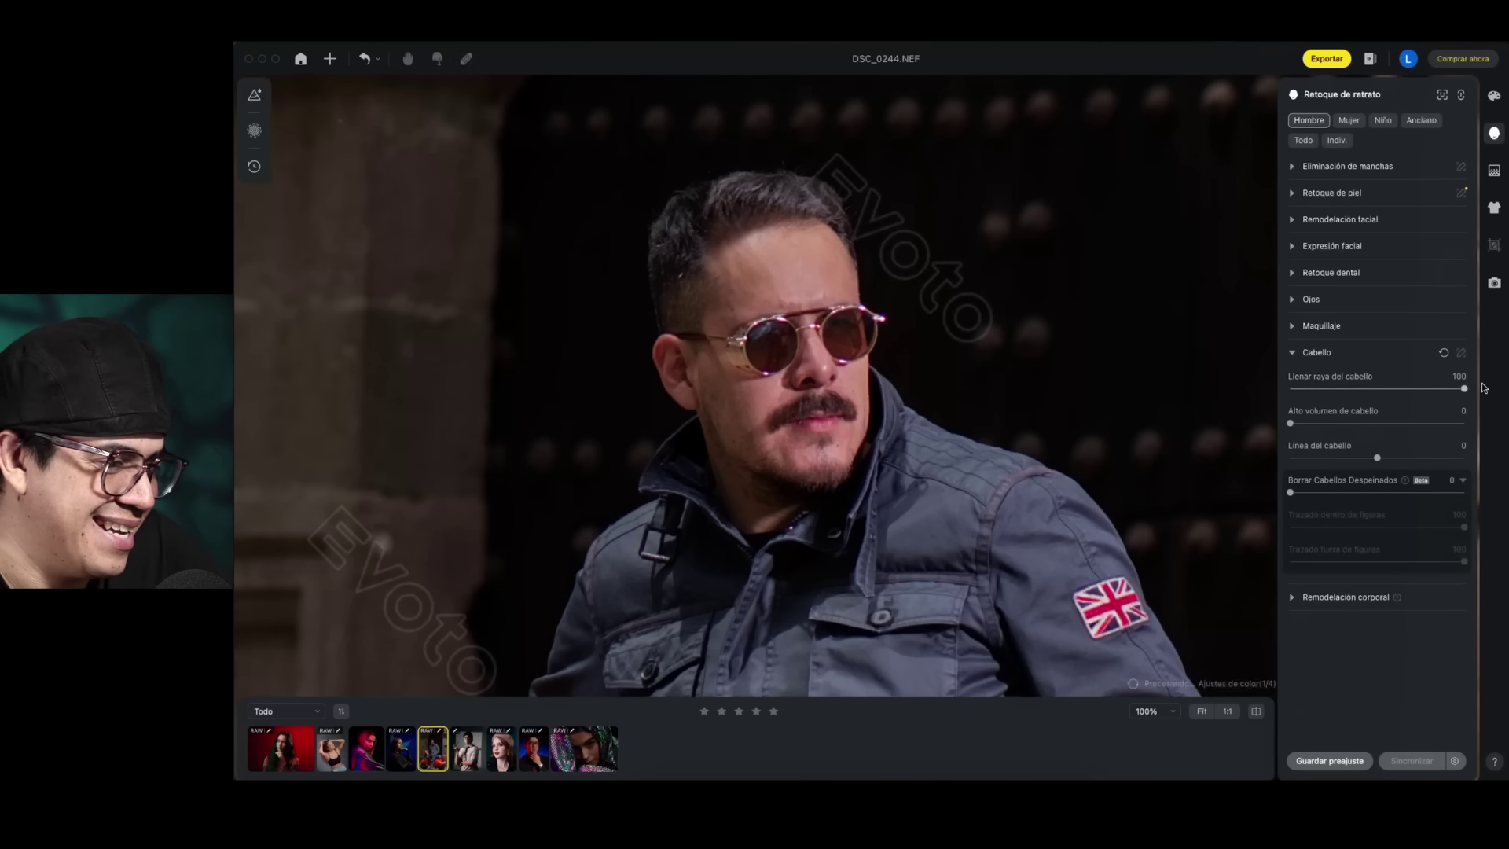
{"action": "left_click_drag", "start_coordinate": [1290, 425], "coordinate": [1464, 422]}
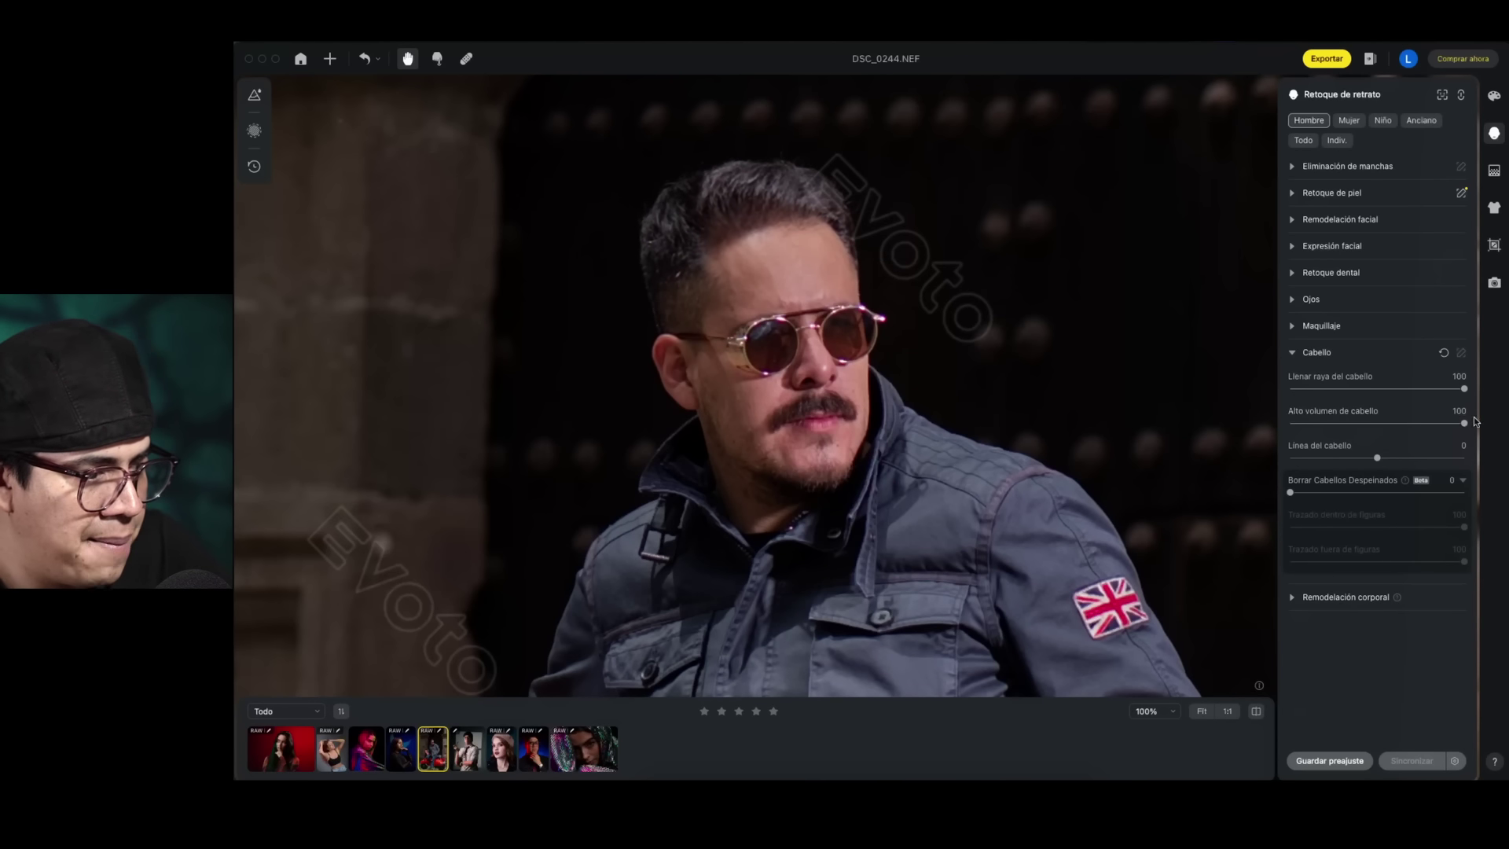
{"action": "scroll", "coordinate": [1028, 279], "scroll_direction": "down", "scroll_amount": 2}
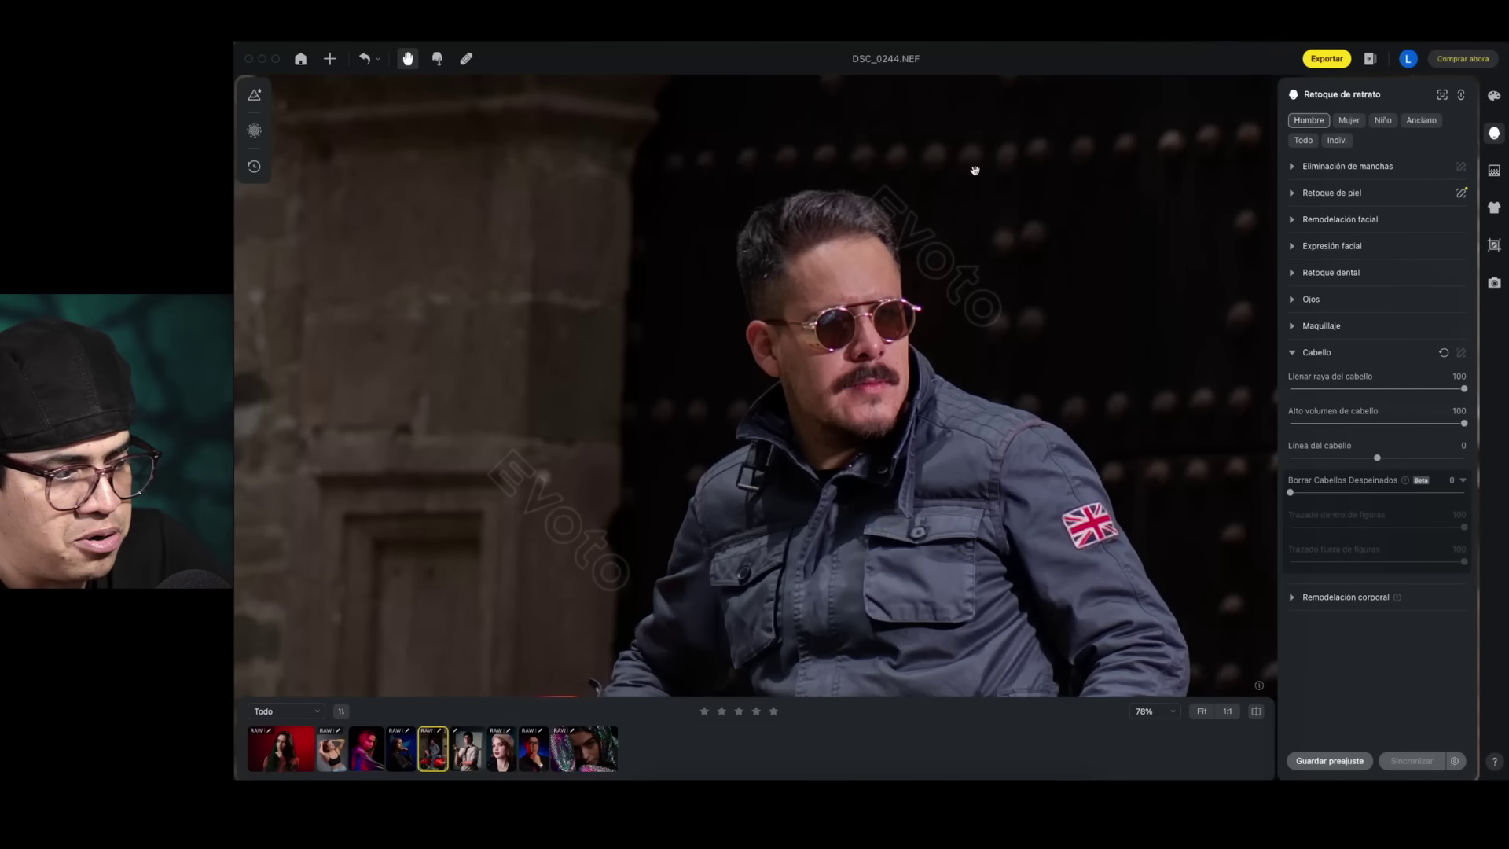
{"action": "left_click_drag", "start_coordinate": [1464, 423], "coordinate": [1500, 425]}
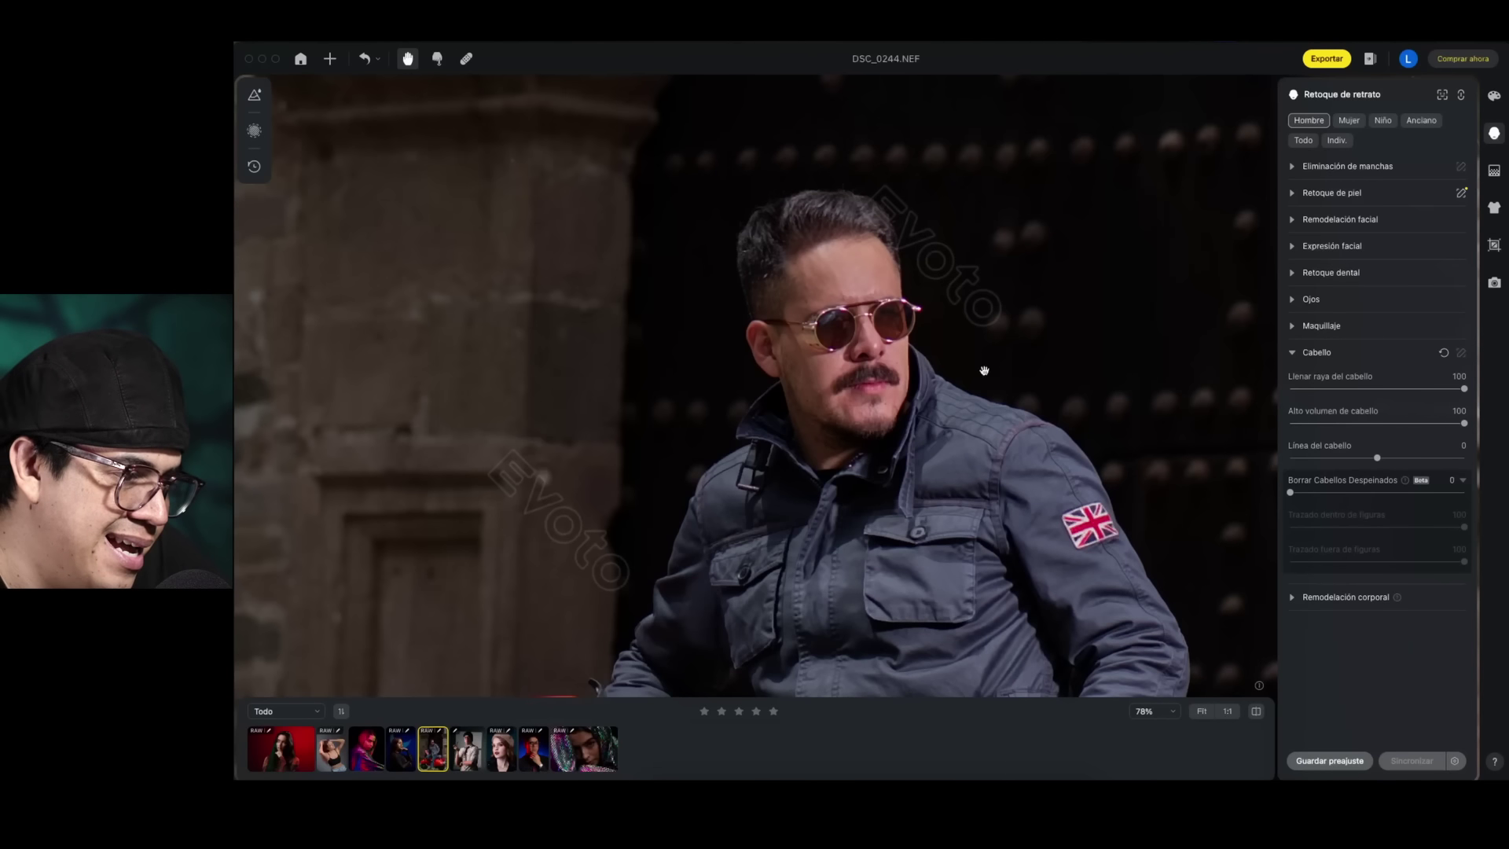
Set Línea del cabello to -34 and Borrar Cabellos Despeinados to 89 for the man's hair
{"action": "left_click_drag", "start_coordinate": [1377, 458], "coordinate": [1347, 465]}
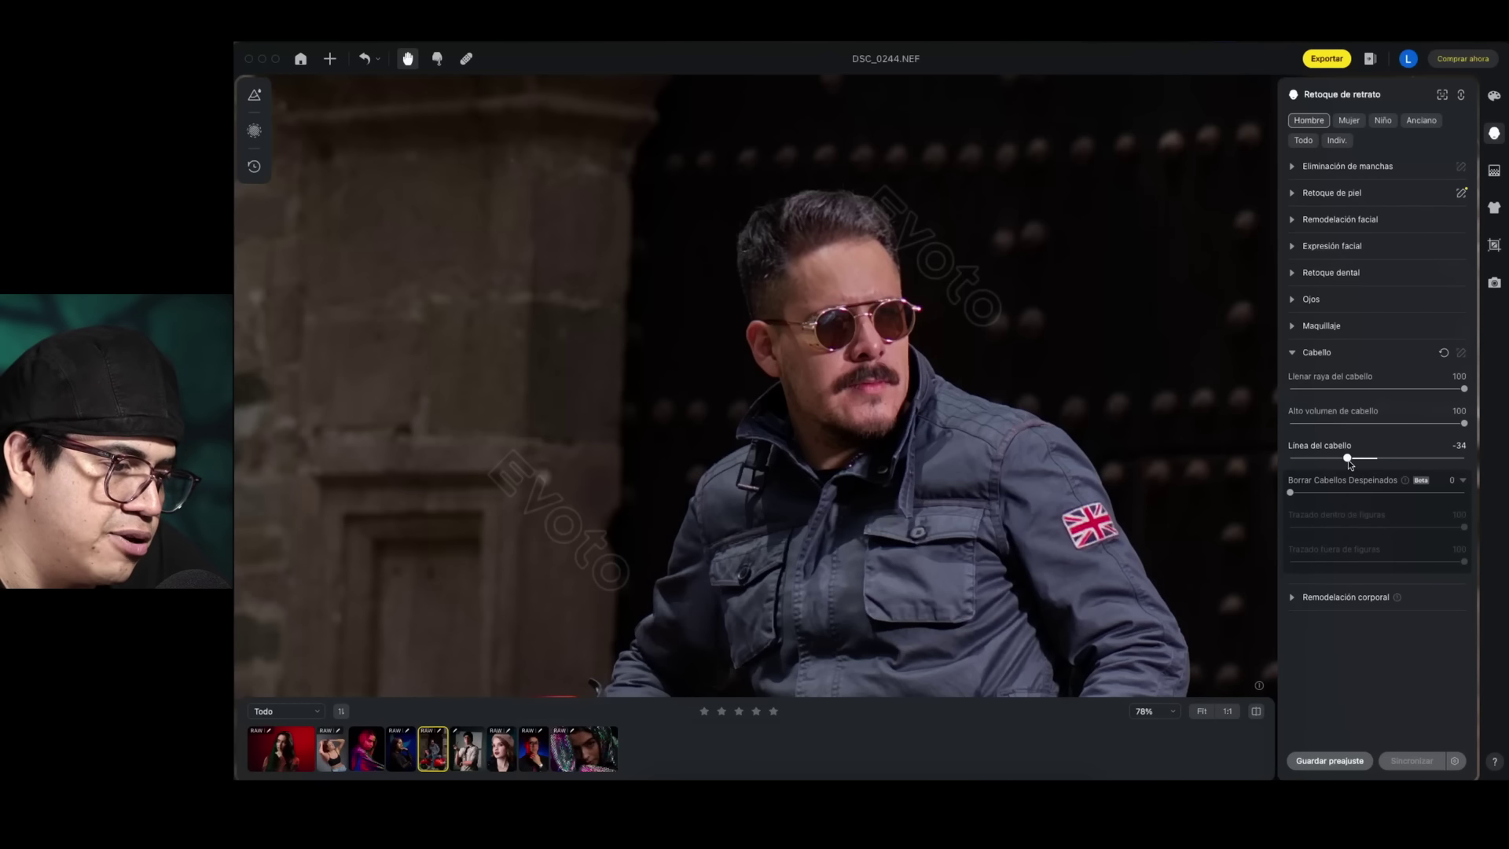
{"action": "left_click_drag", "start_coordinate": [1292, 492], "coordinate": [1445, 491]}
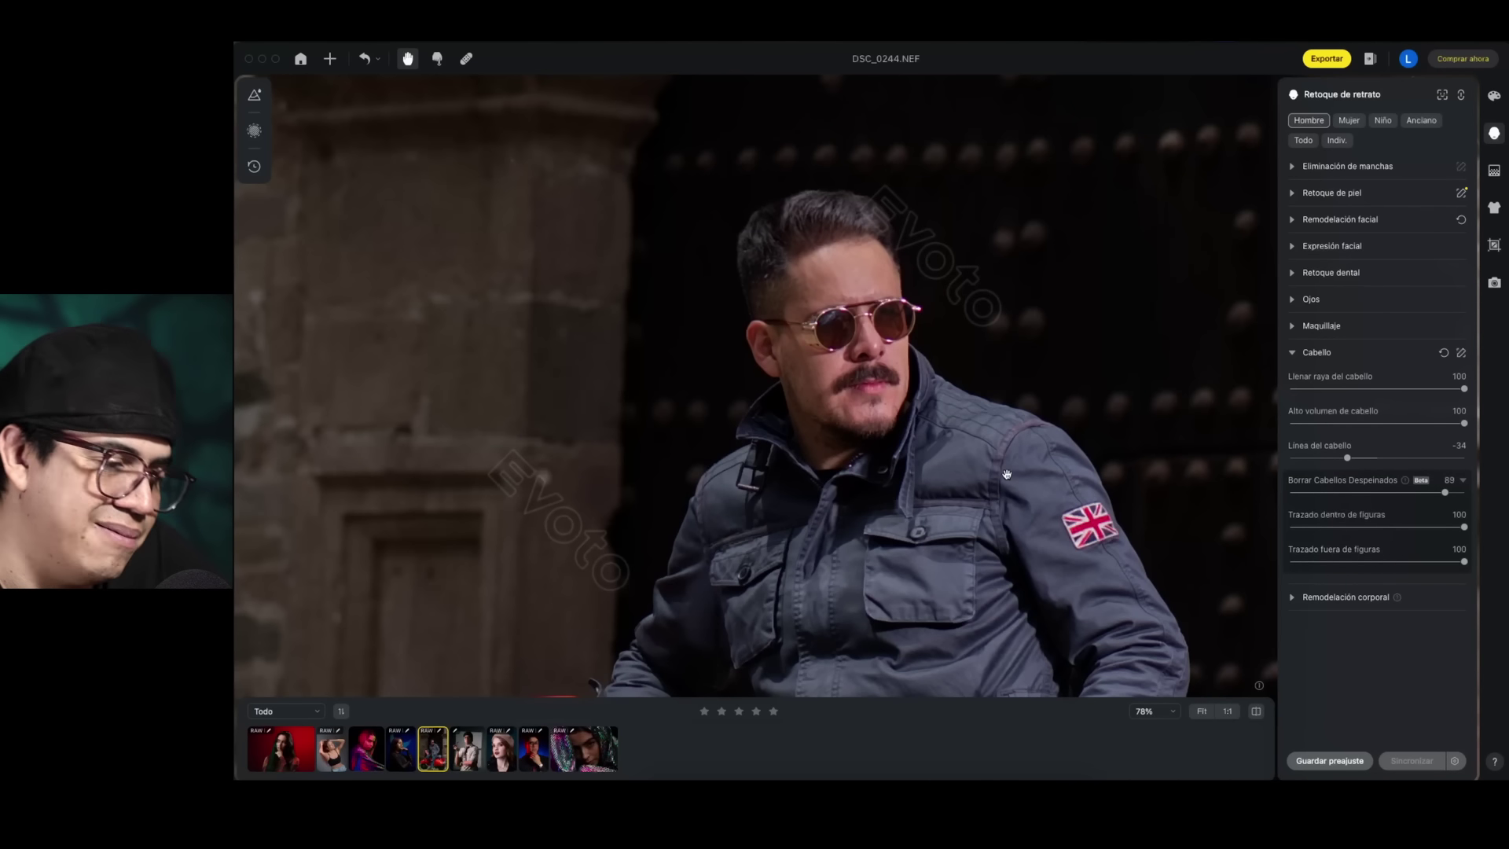
Open the portrait _DSC0377.ARW and frame the woman's upper body
{"action": "left_click", "coordinate": [331, 748]}
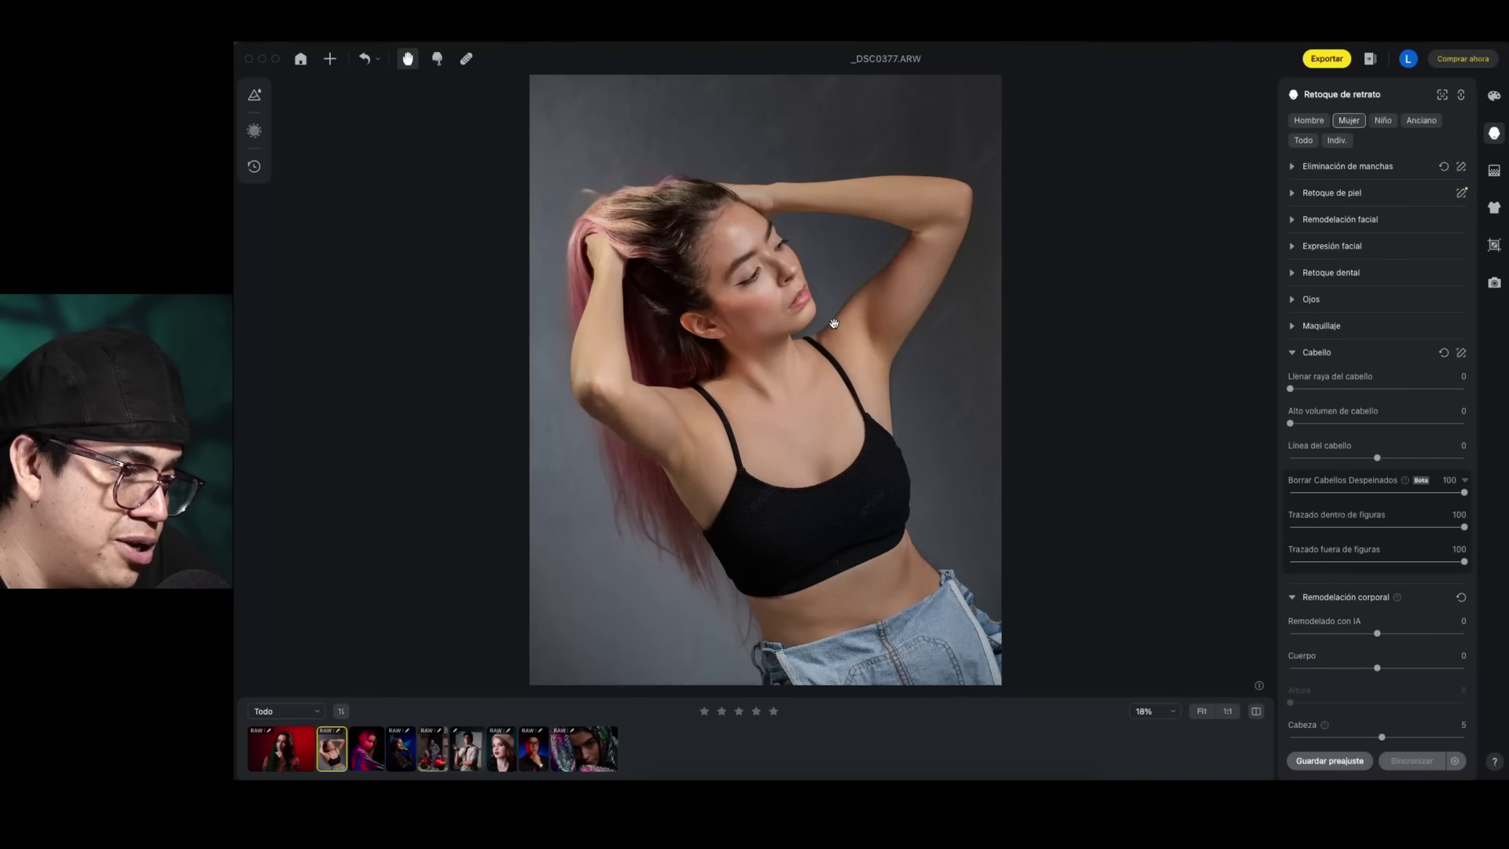
{"action": "scroll", "coordinate": [864, 360], "scroll_direction": "down", "scroll_amount": 2}
{"action": "scroll", "coordinate": [871, 330], "scroll_direction": "up", "scroll_amount": 1}
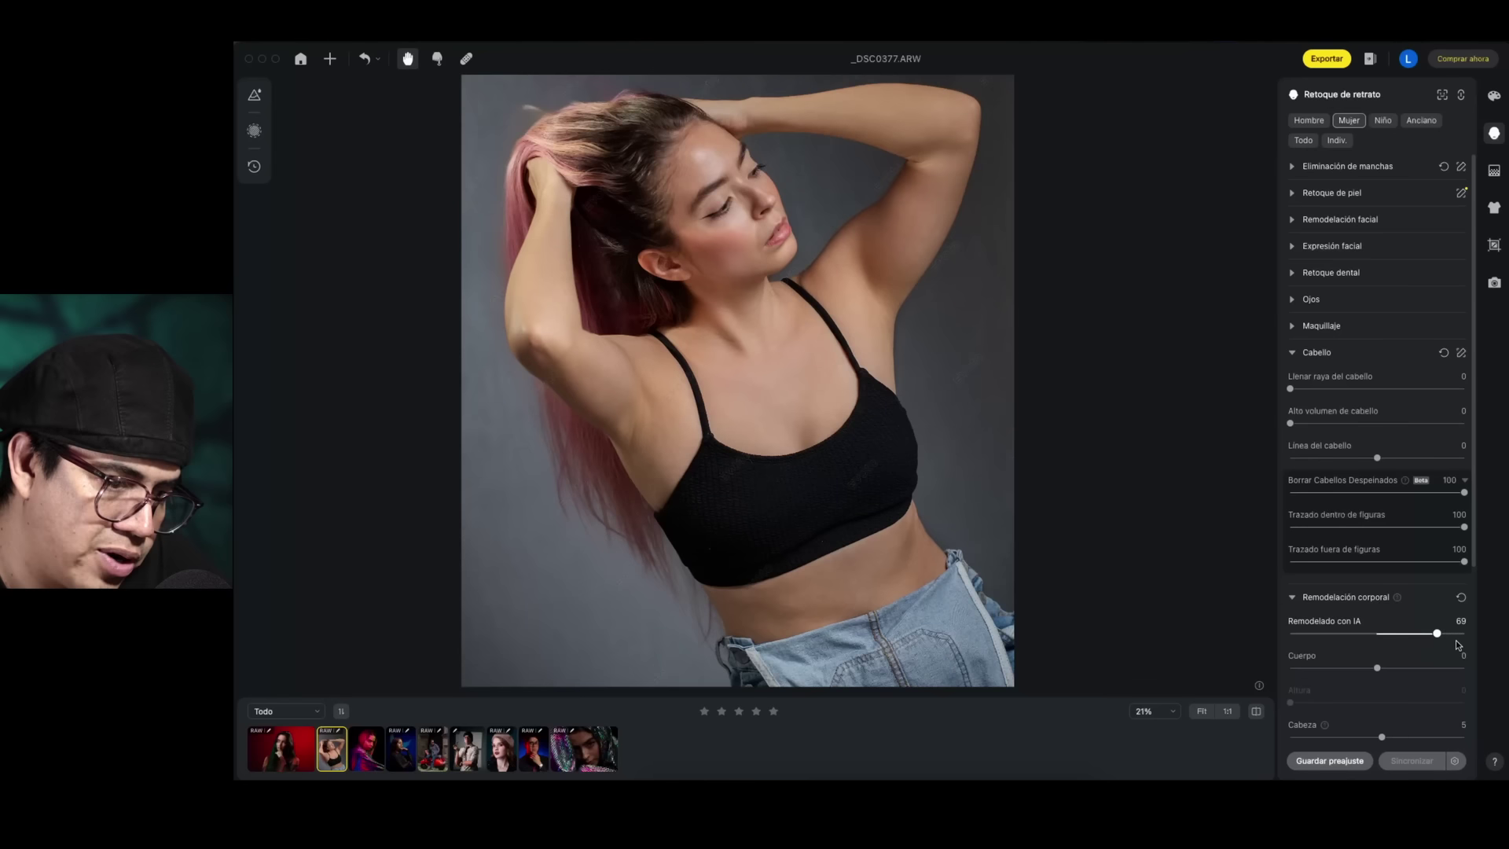
Try Remodelado con IA at 100 and Cuerpo at -100 on the woman's body, and return both to 0
{"action": "left_click_drag", "start_coordinate": [1437, 634], "coordinate": [1481, 620]}
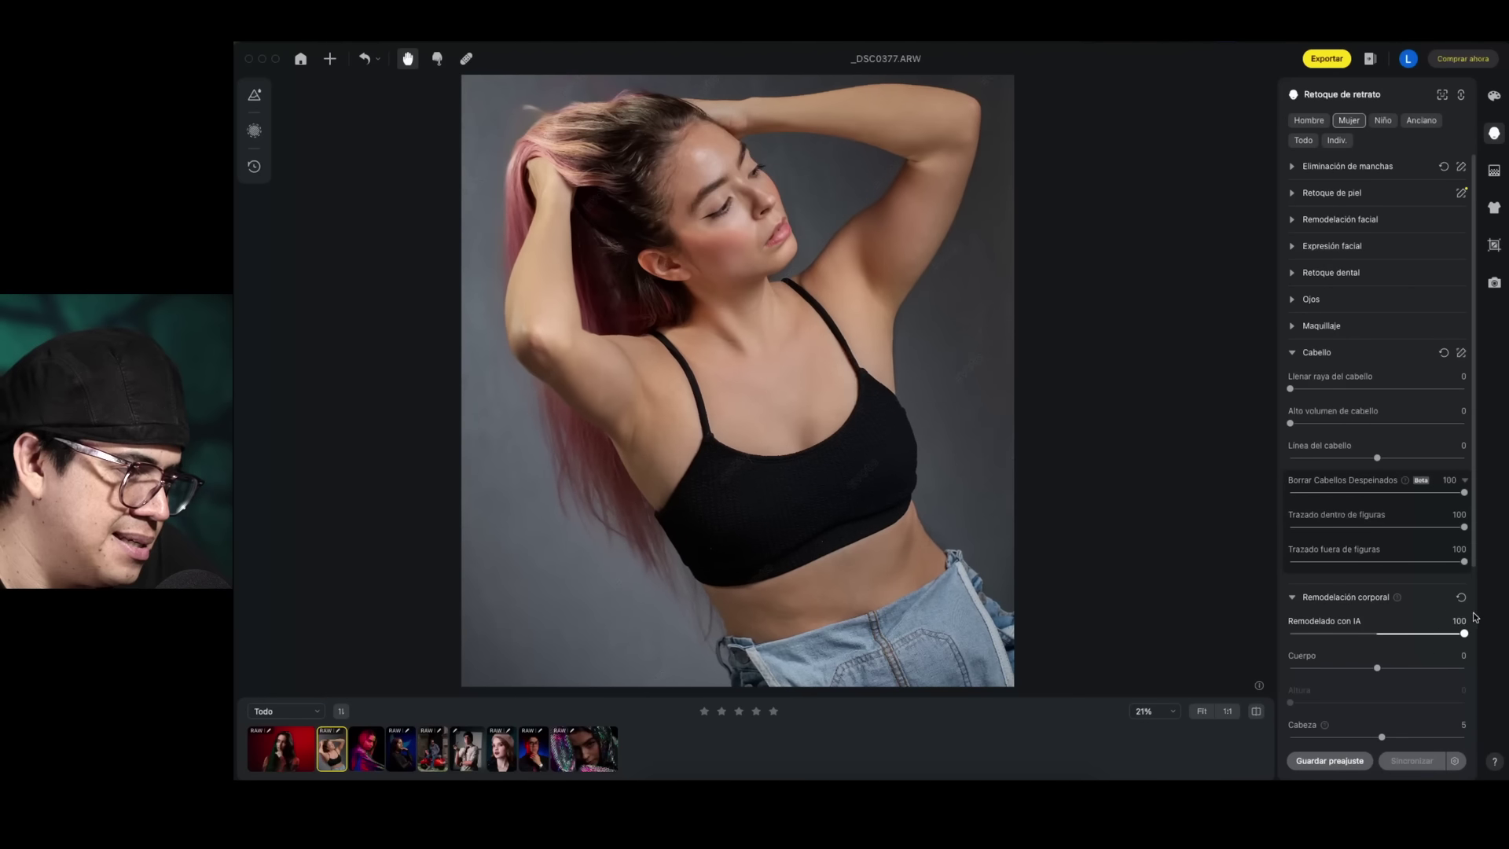
{"action": "left_click_drag", "start_coordinate": [1487, 617], "coordinate": [1266, 660]}
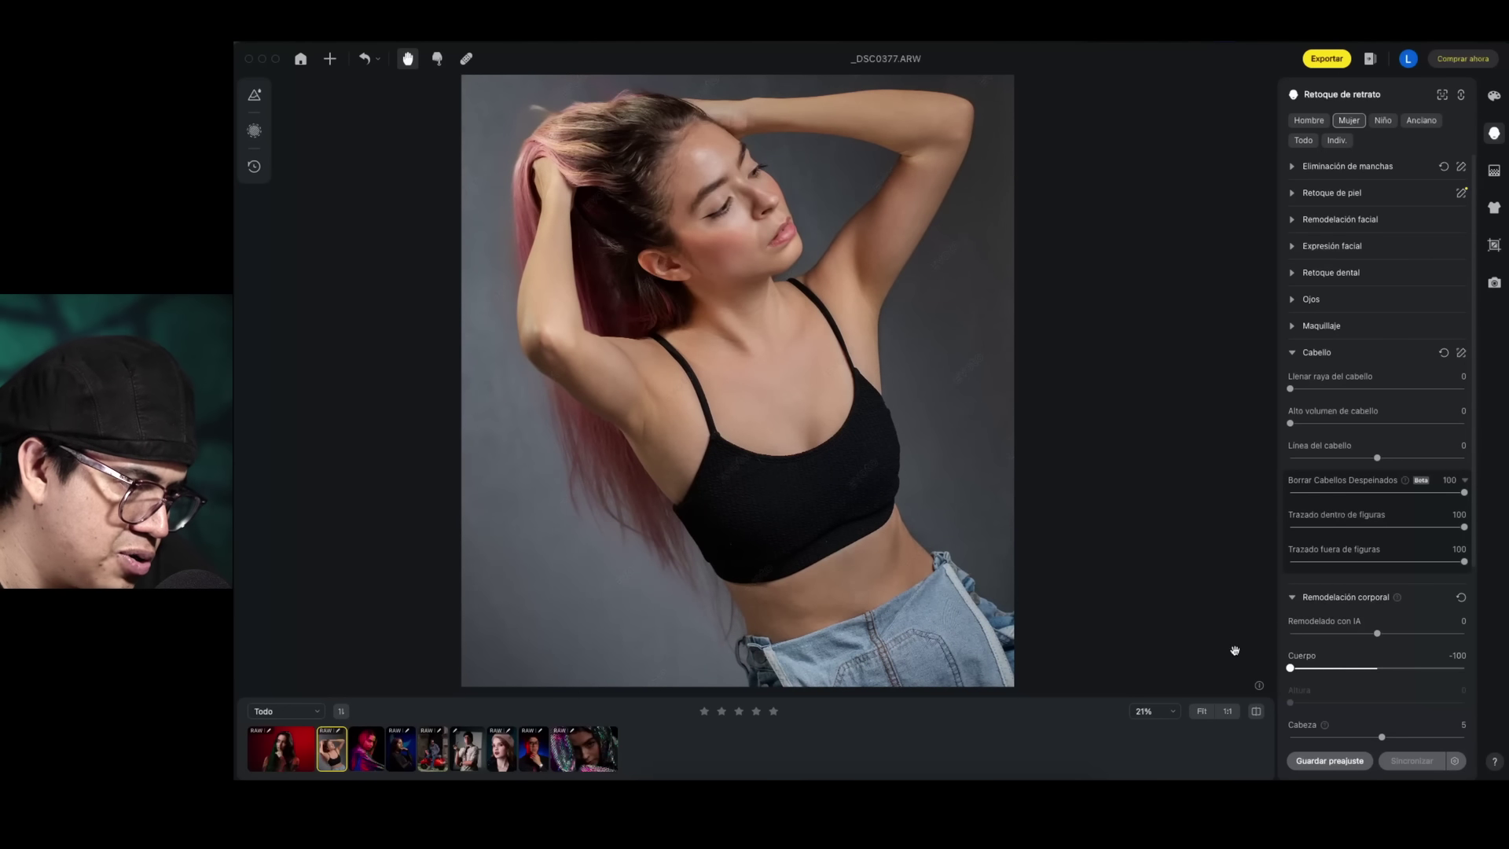
{"action": "left_click_drag", "start_coordinate": [1289, 667], "coordinate": [1300, 668]}
{"action": "double_click", "coordinate": [1301, 667]}
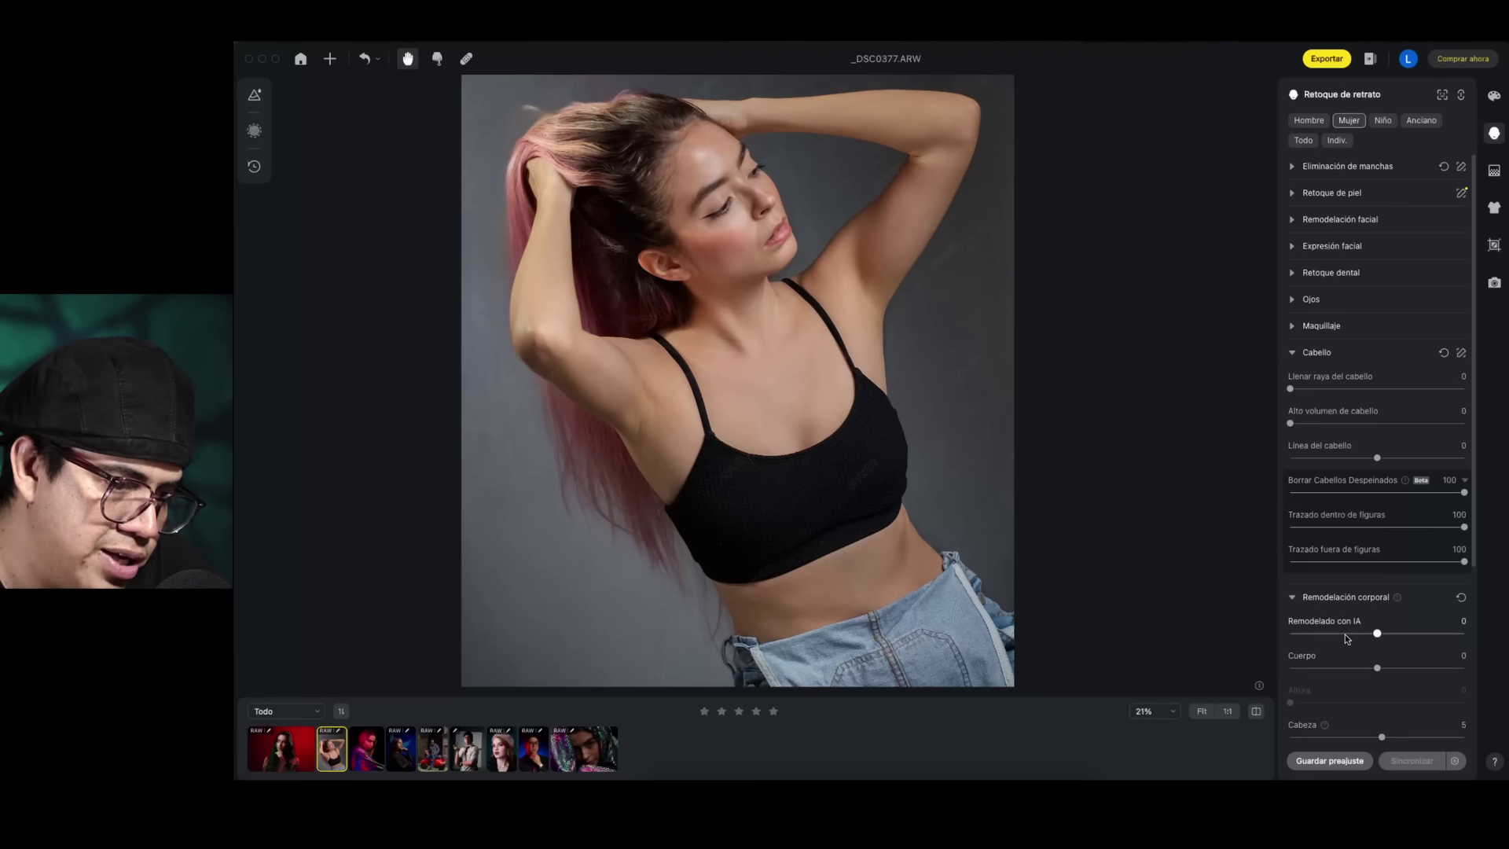
Try resizing the woman's head with Cabeza at 45, and reset it to 0
{"action": "scroll", "coordinate": [1342, 633], "scroll_direction": "down", "scroll_amount": 3}
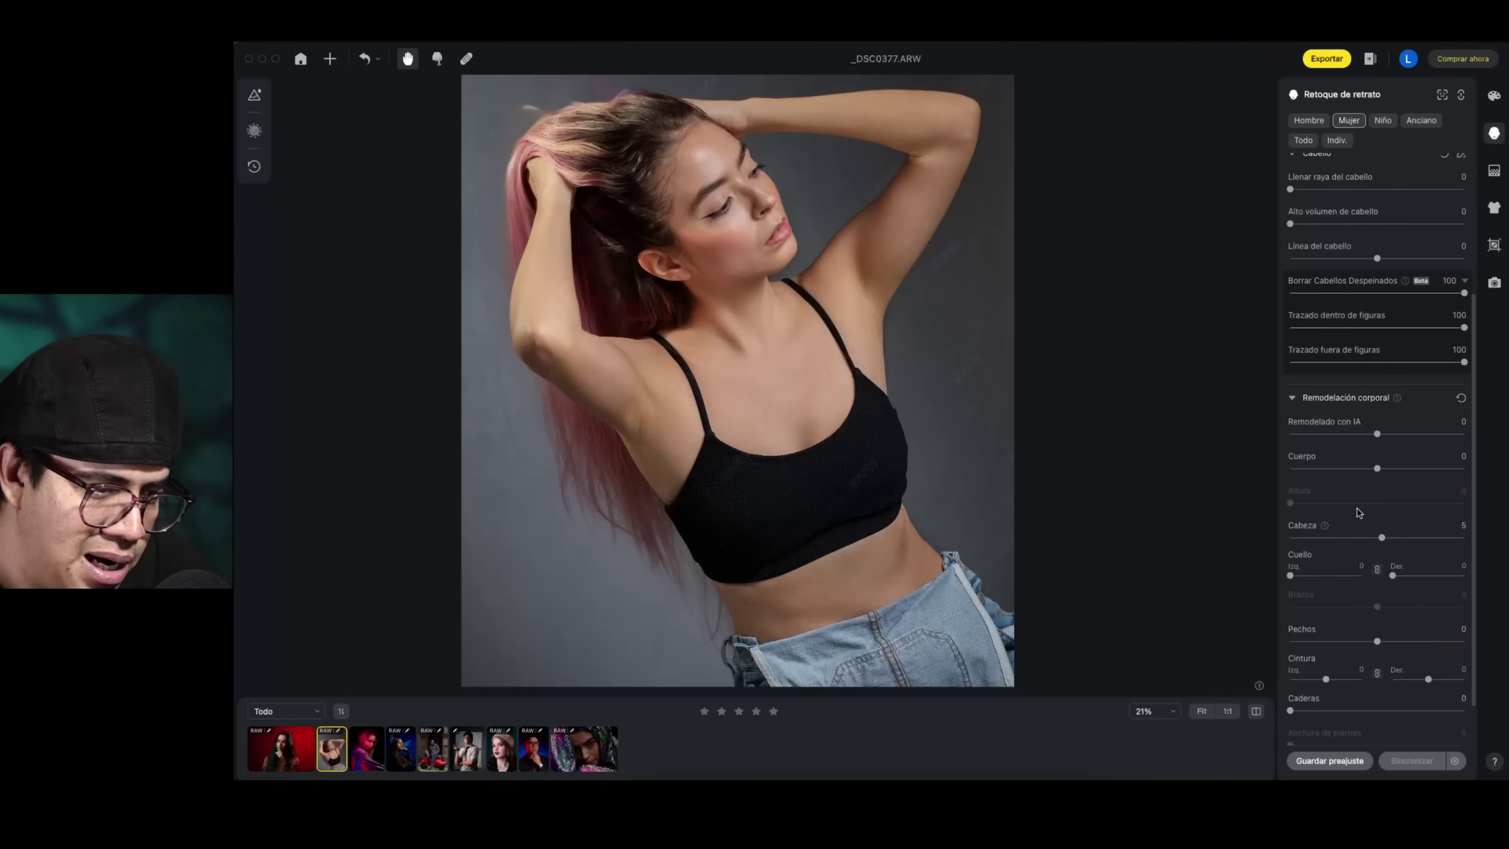
{"action": "left_click_drag", "start_coordinate": [1381, 537], "coordinate": [1418, 542]}
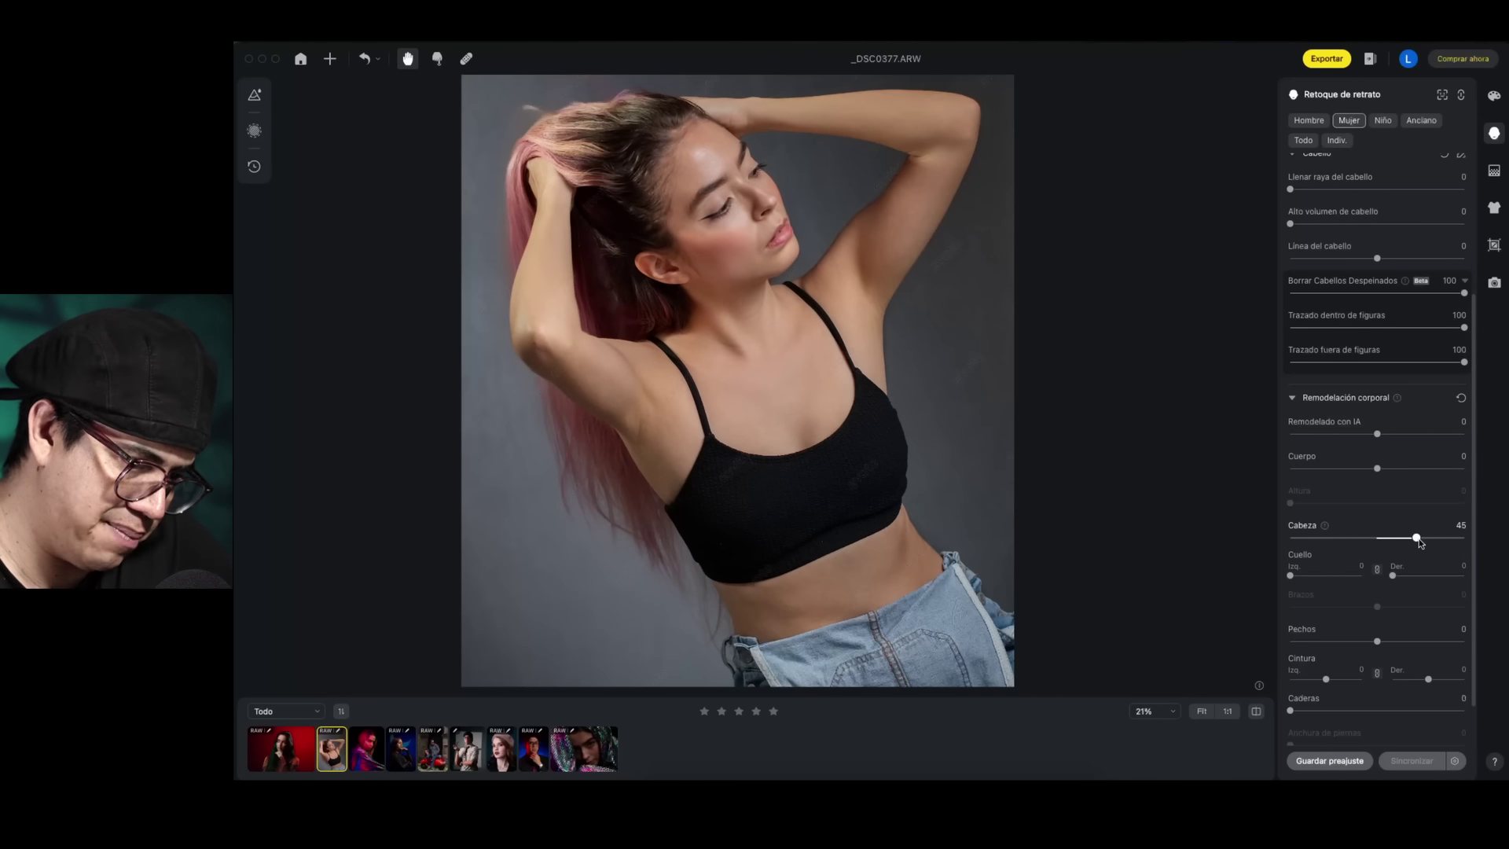
{"action": "double_click", "coordinate": [1416, 539]}
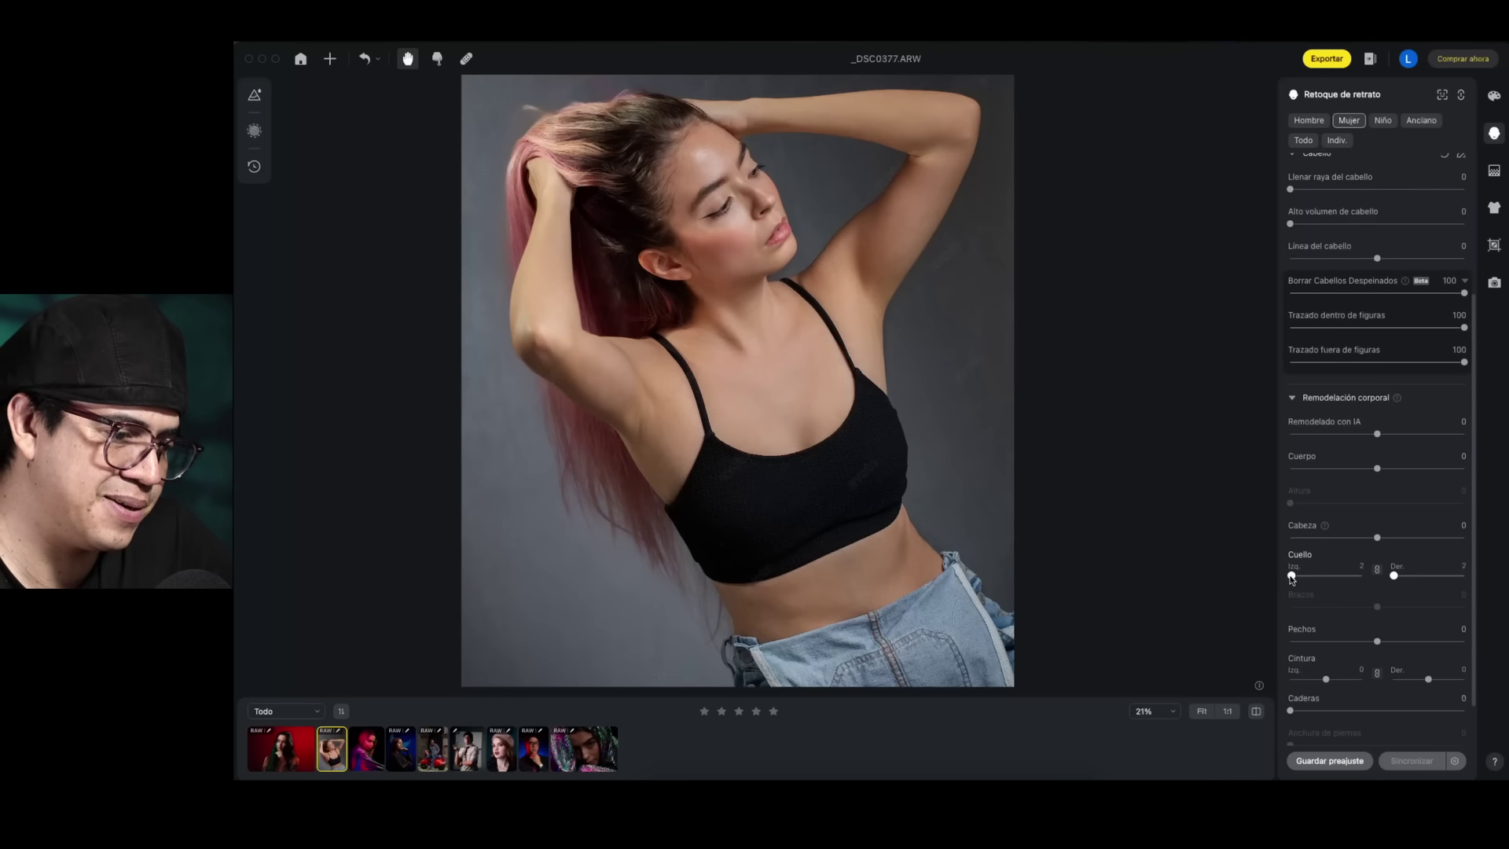
Set Cintura to 100 on both sides, and try Pechos at -8 before returning it to 0
{"action": "scroll", "coordinate": [1375, 550], "scroll_direction": "down", "scroll_amount": 1}
{"action": "left_click_drag", "start_coordinate": [1326, 628], "coordinate": [1404, 627]}
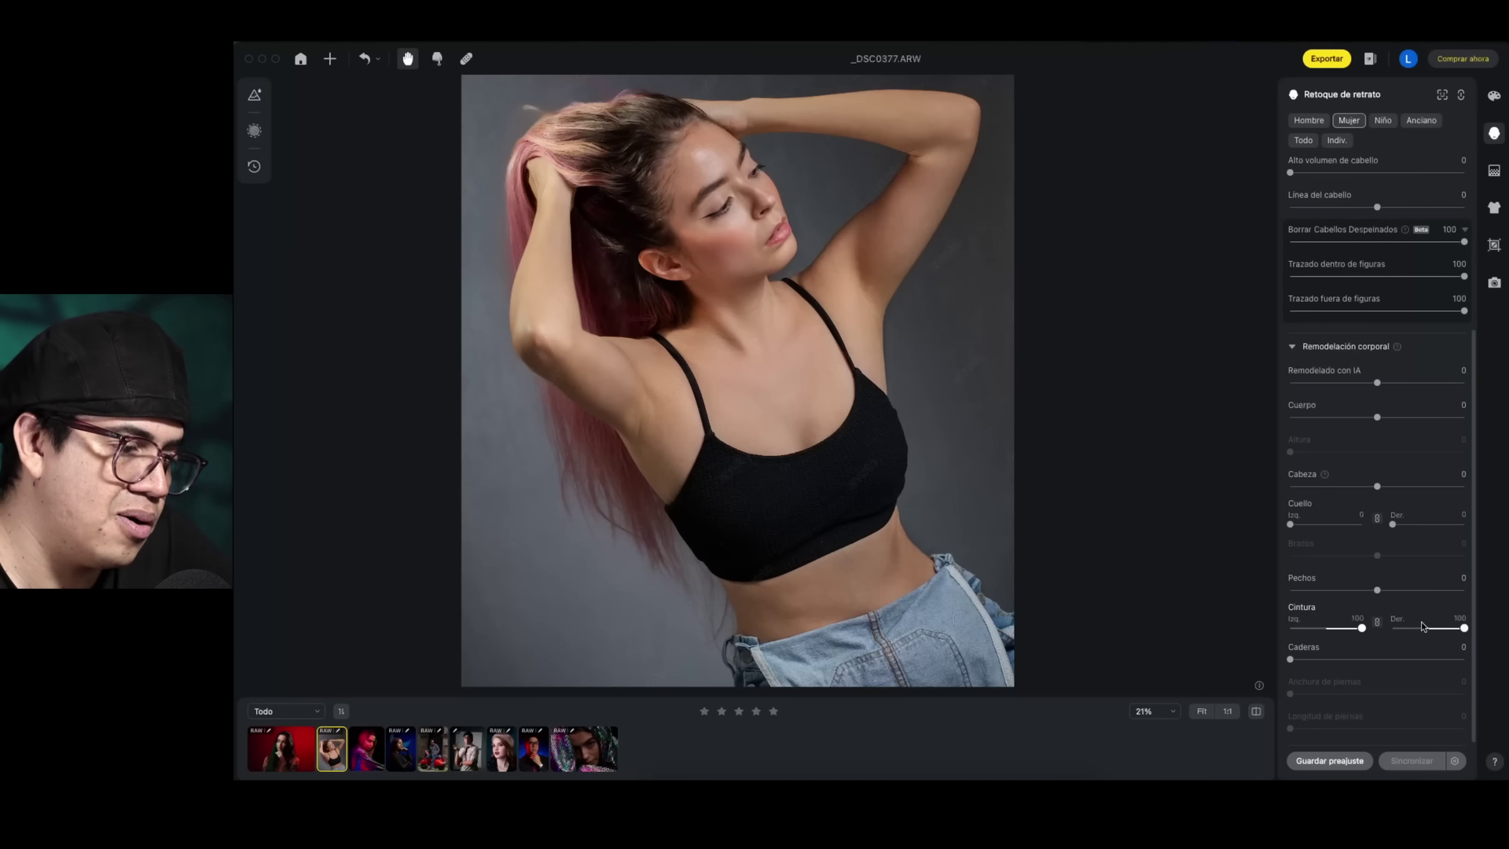
{"action": "mouse_move", "coordinate": [1376, 589]}
{"action": "left_mouse_down"}
{"action": "mouse_move", "coordinate": [1407, 589]}
{"action": "mouse_move", "coordinate": [1289, 589]}
{"action": "mouse_move", "coordinate": [1370, 590]}
{"action": "left_mouse_up"}
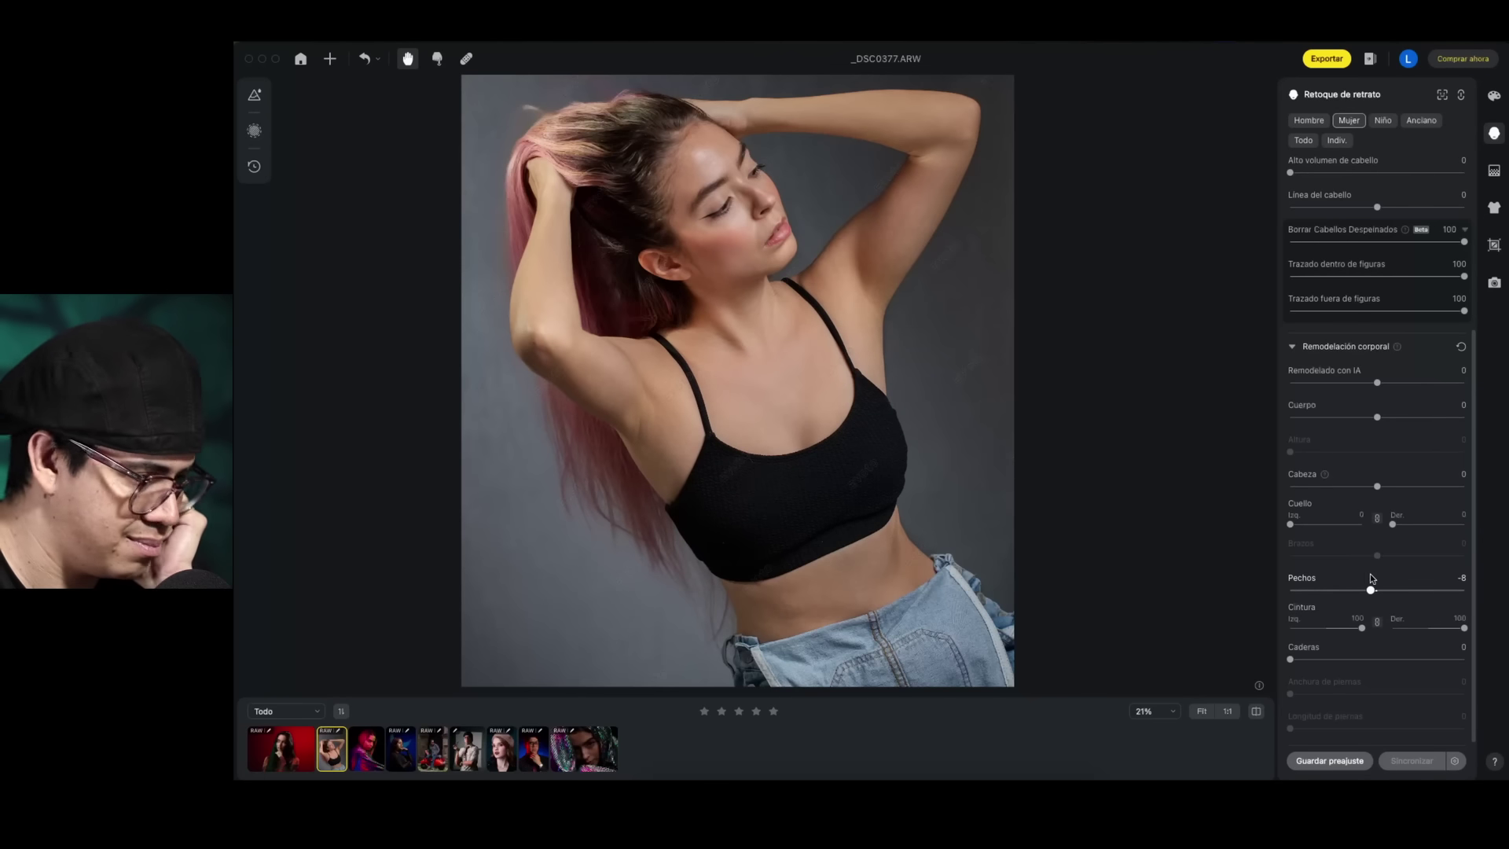
{"action": "double_click", "coordinate": [1359, 592]}
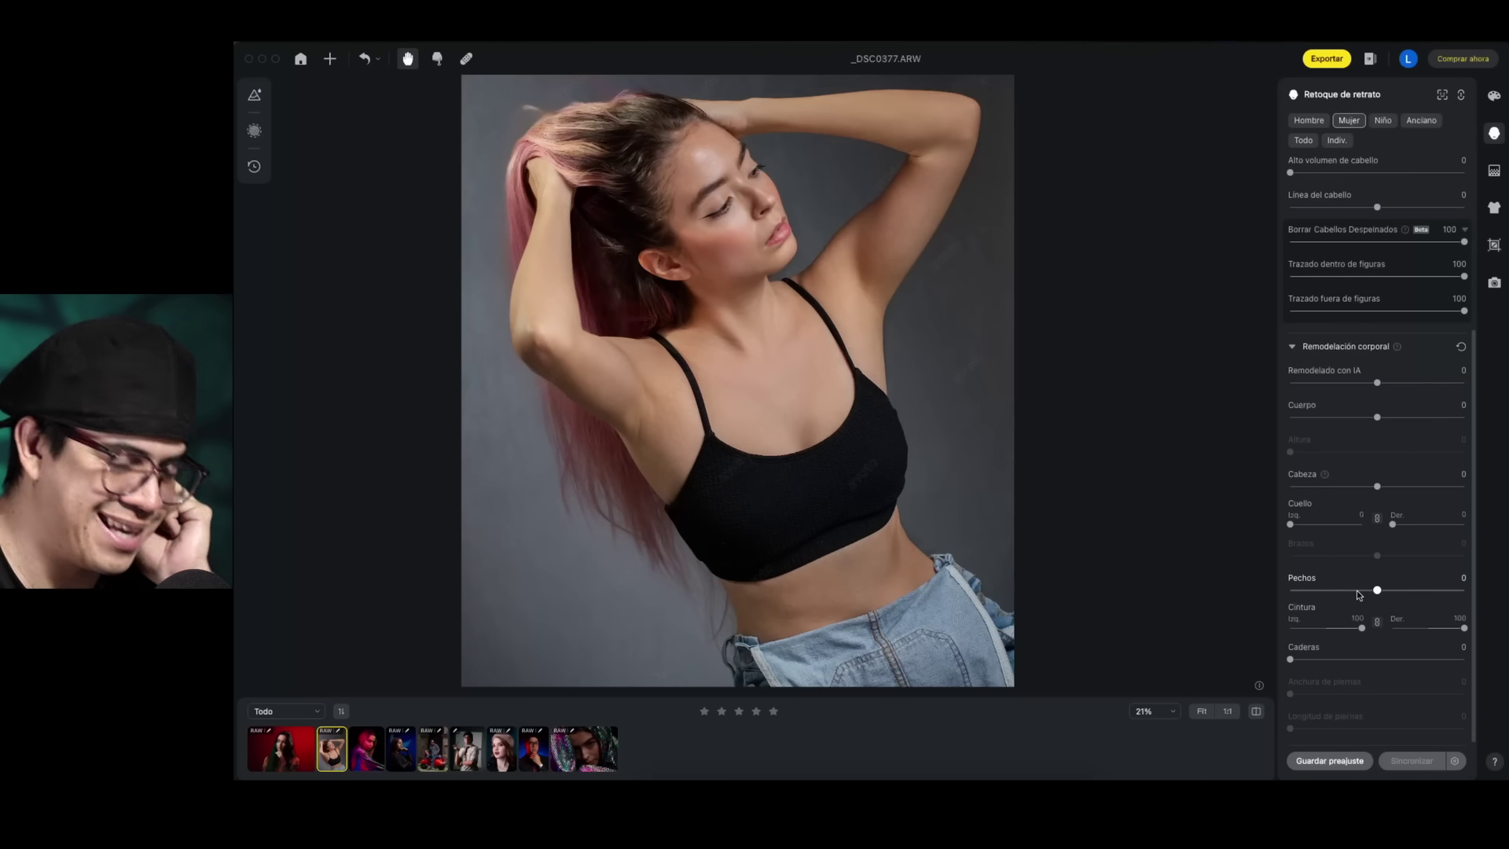
Show the Remodelación facial settings for the face shape and open the portrait _LEO3065 2.ARW
{"action": "scroll", "coordinate": [1371, 581], "scroll_direction": "up", "scroll_amount": 4}
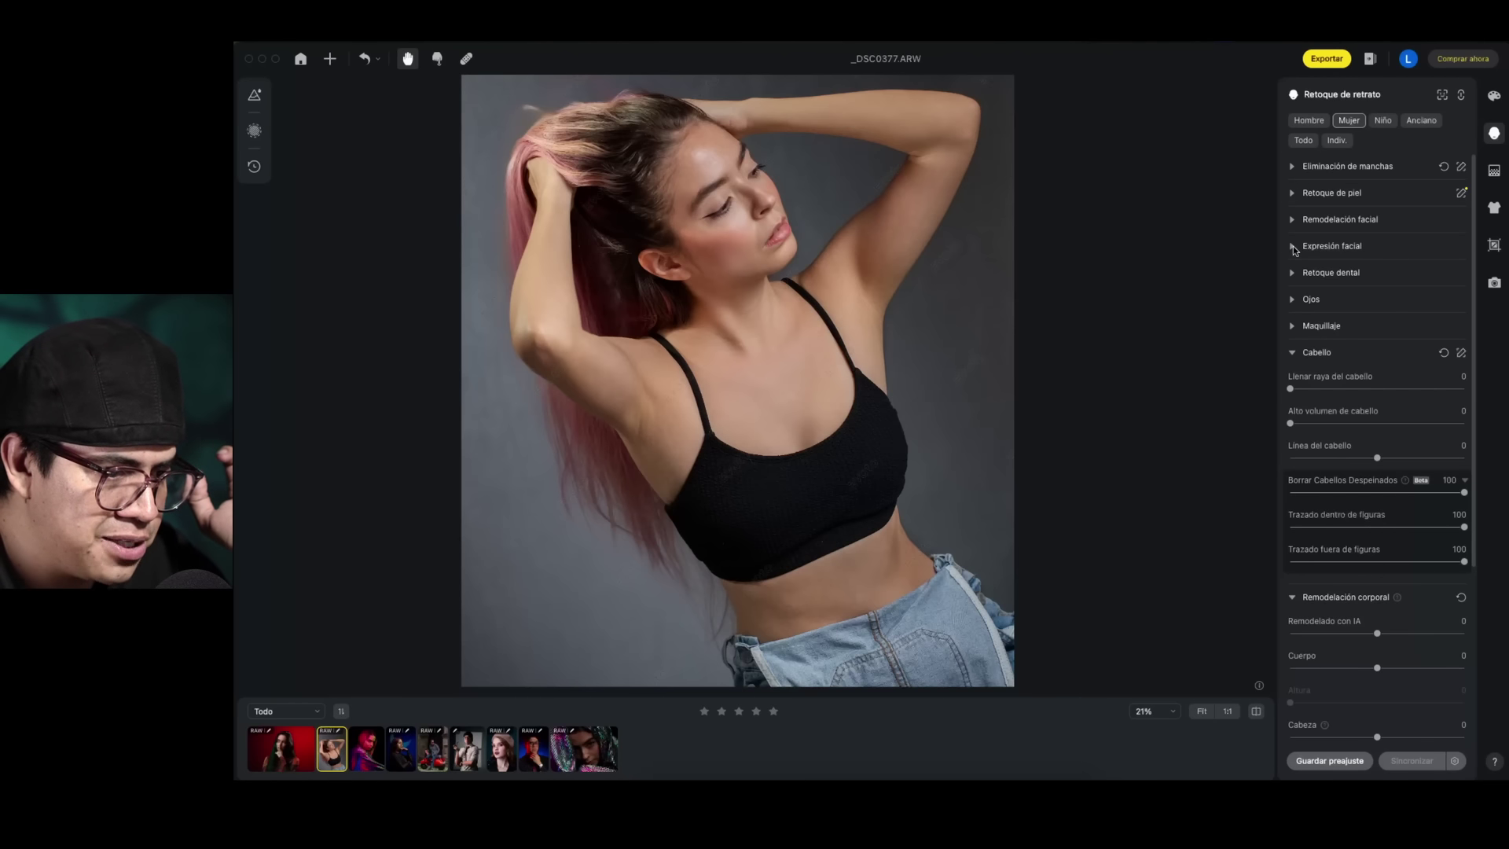
{"action": "left_click", "coordinate": [1294, 275]}
{"action": "left_click", "coordinate": [1294, 271]}
{"action": "left_click", "coordinate": [1293, 220]}
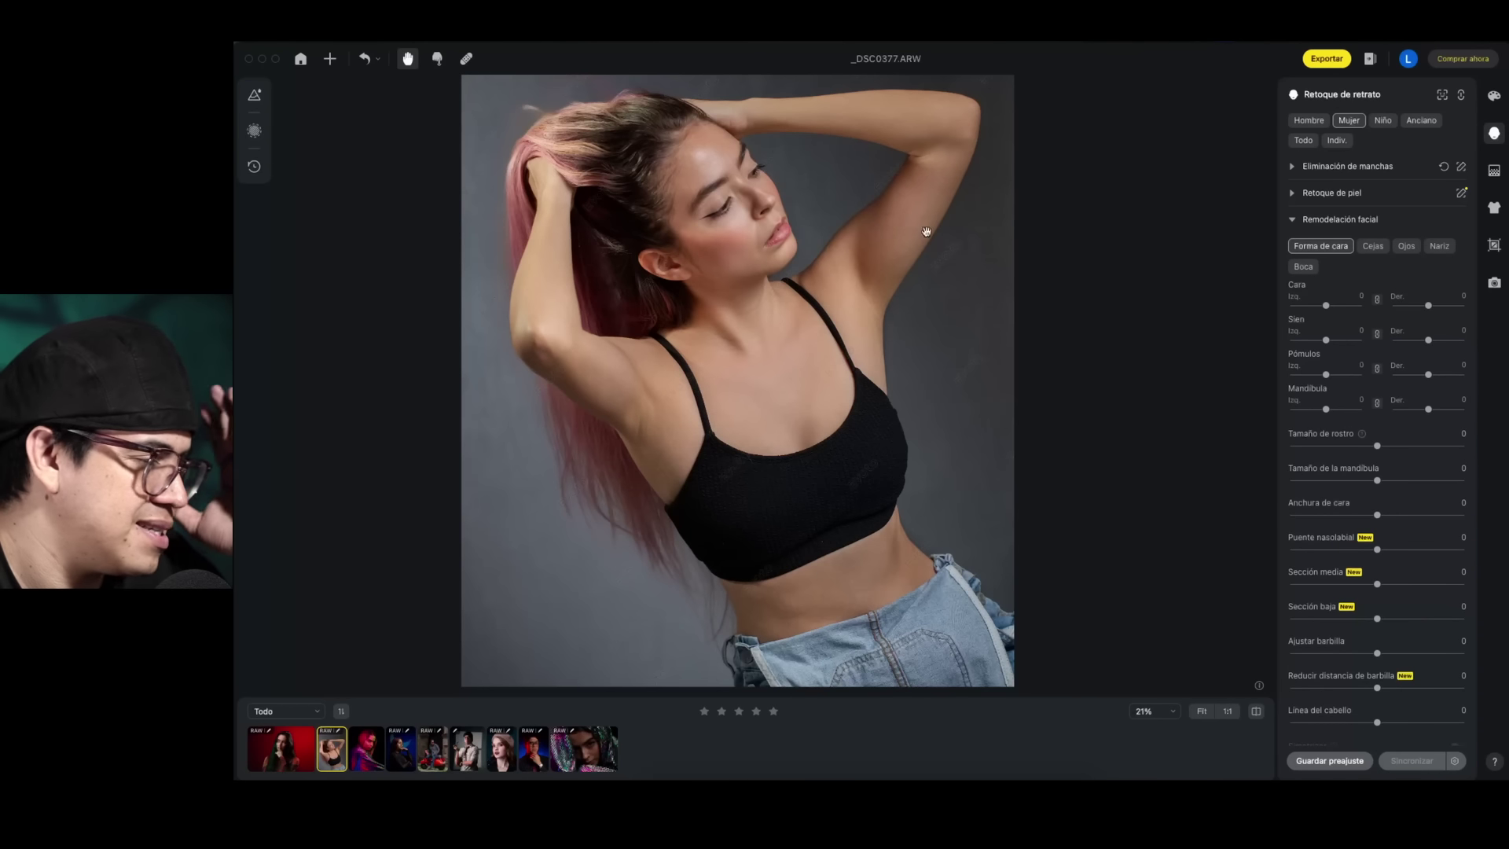
{"action": "left_click", "coordinate": [503, 753]}
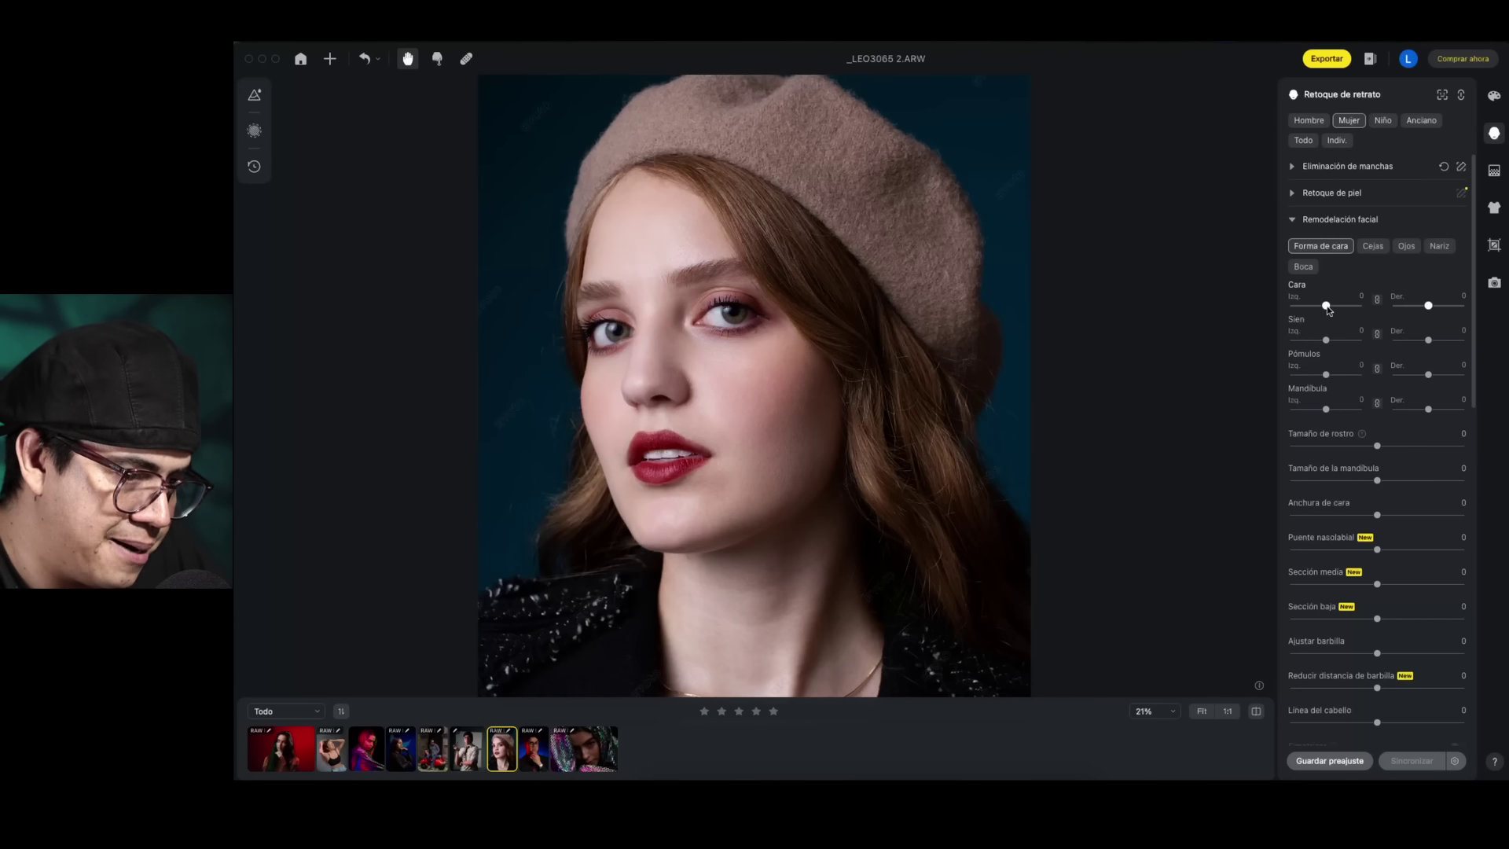
Try reshaping the woman's face with Cara at -100 on both sides, and return it to 0
{"action": "left_click_drag", "start_coordinate": [1326, 306], "coordinate": [1365, 306]}
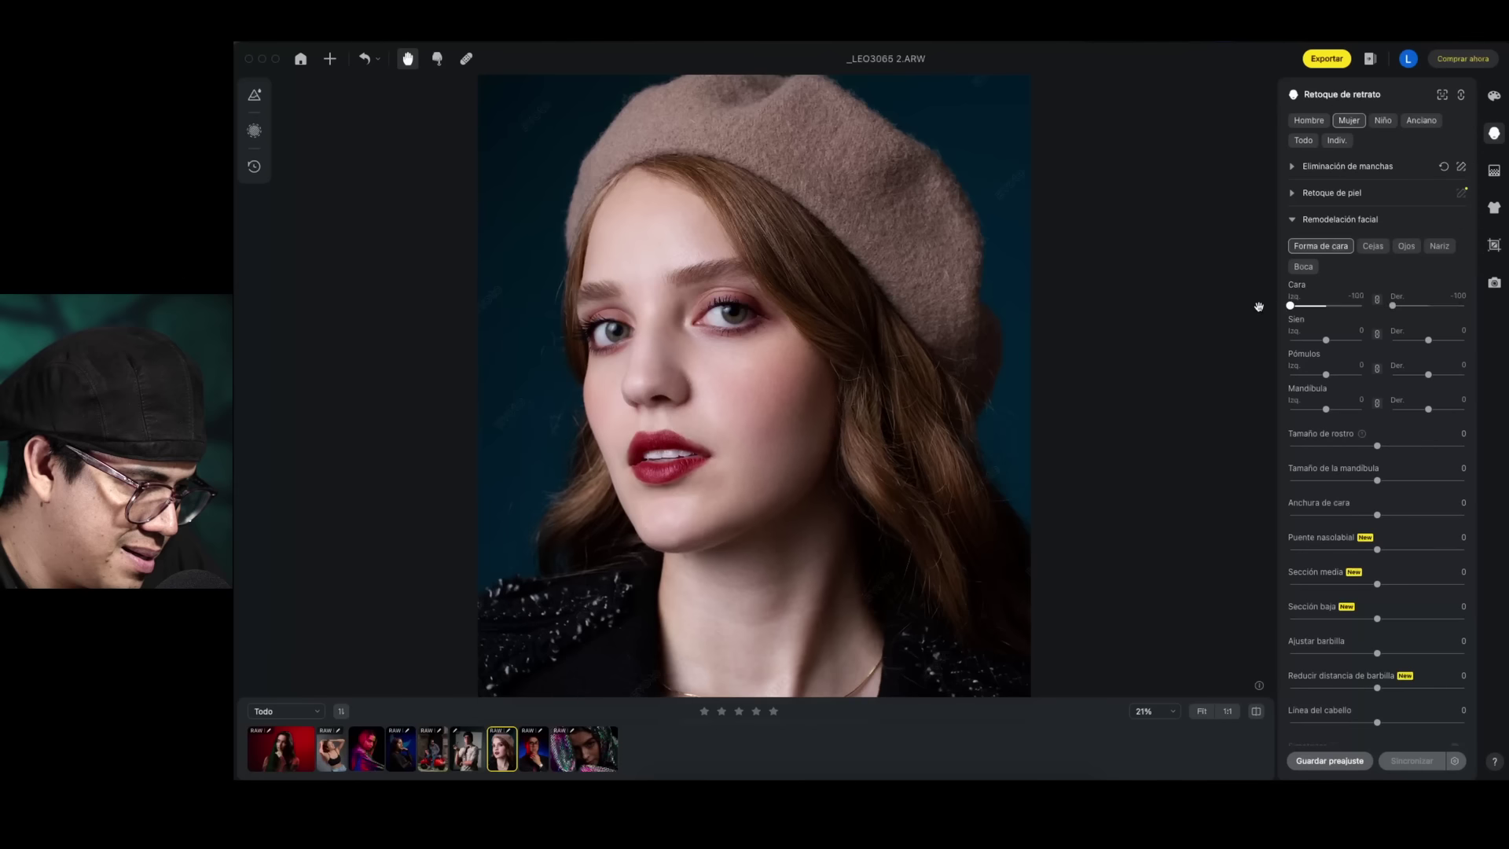
{"action": "mouse_move", "coordinate": [1361, 305]}
{"action": "left_mouse_down"}
{"action": "mouse_move", "coordinate": [1223, 307]}
{"action": "mouse_move", "coordinate": [1363, 306]}
{"action": "mouse_move", "coordinate": [1376, 320]}
{"action": "left_mouse_up"}
{"action": "double_click", "coordinate": [1362, 306]}
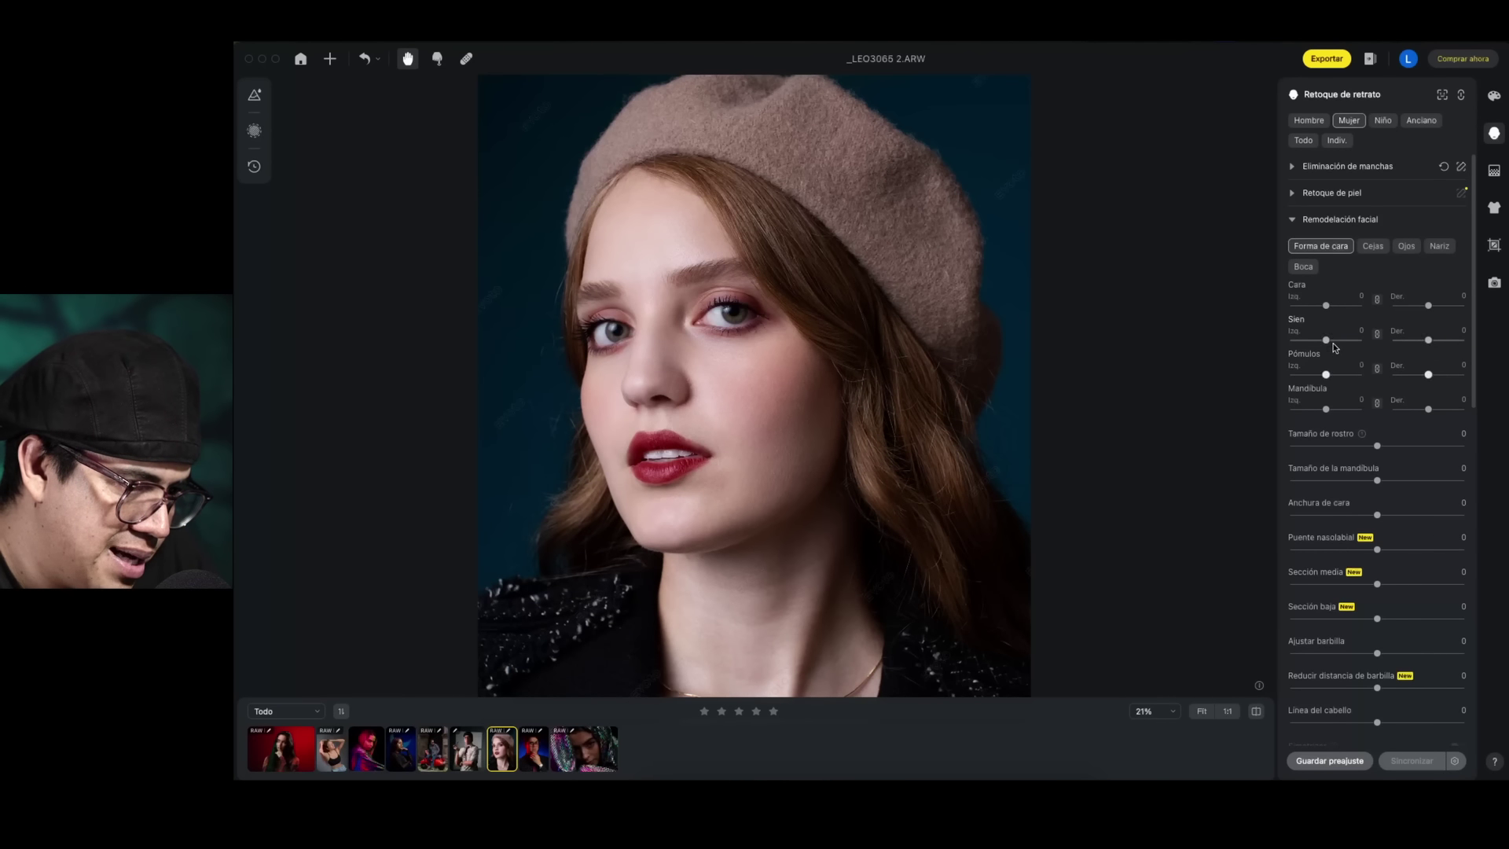
Try Sien at -100 on both sides and a change to Pómulos, and return both settings to 0
{"action": "left_click_drag", "start_coordinate": [1325, 340], "coordinate": [1222, 328]}
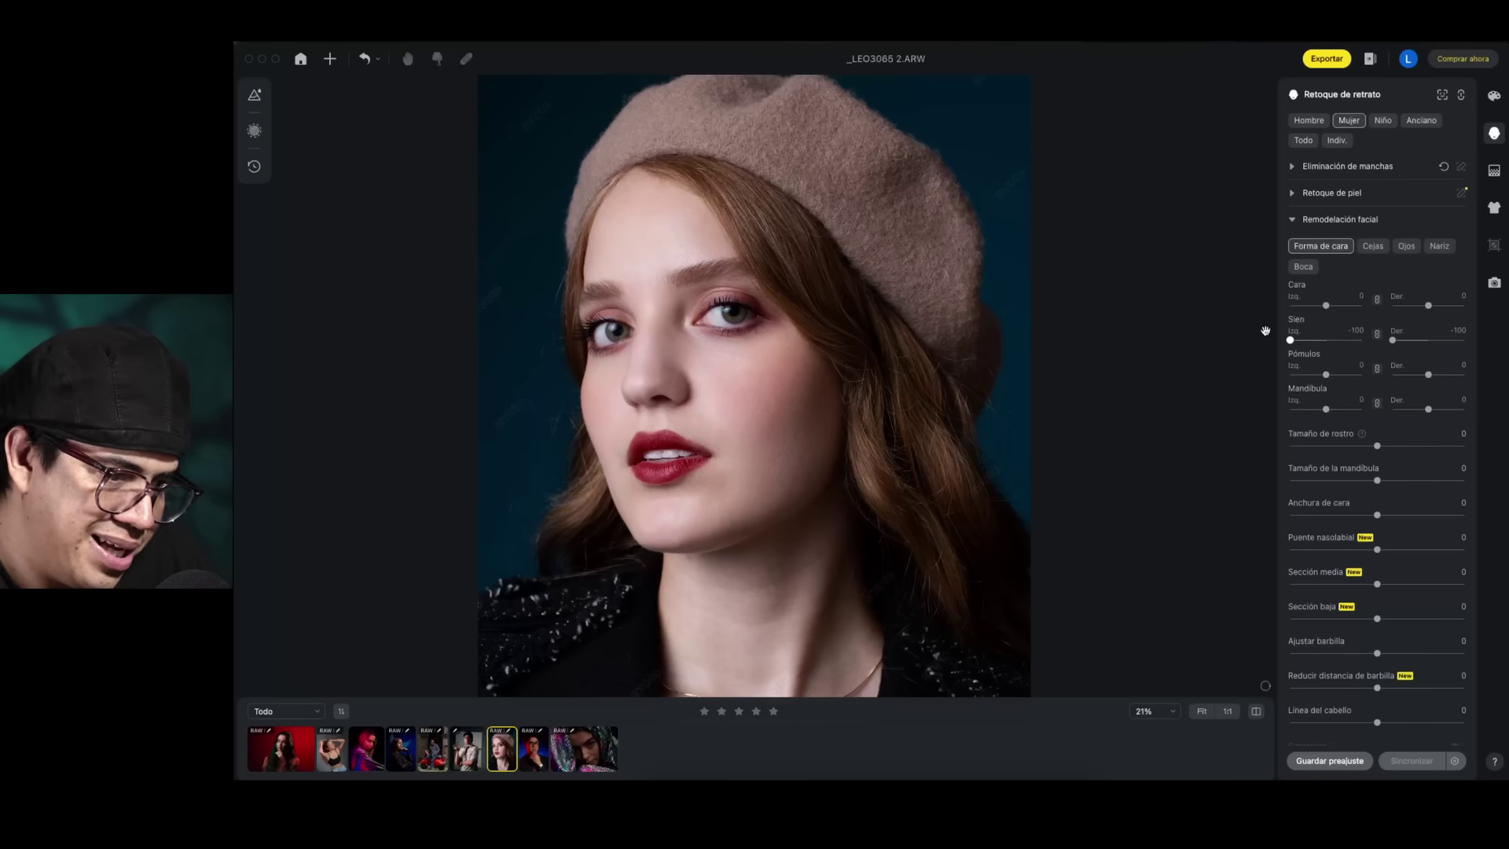
{"action": "double_click", "coordinate": [1313, 343]}
{"action": "left_click_drag", "start_coordinate": [1327, 376], "coordinate": [1365, 380]}
{"action": "double_click", "coordinate": [1361, 375]}
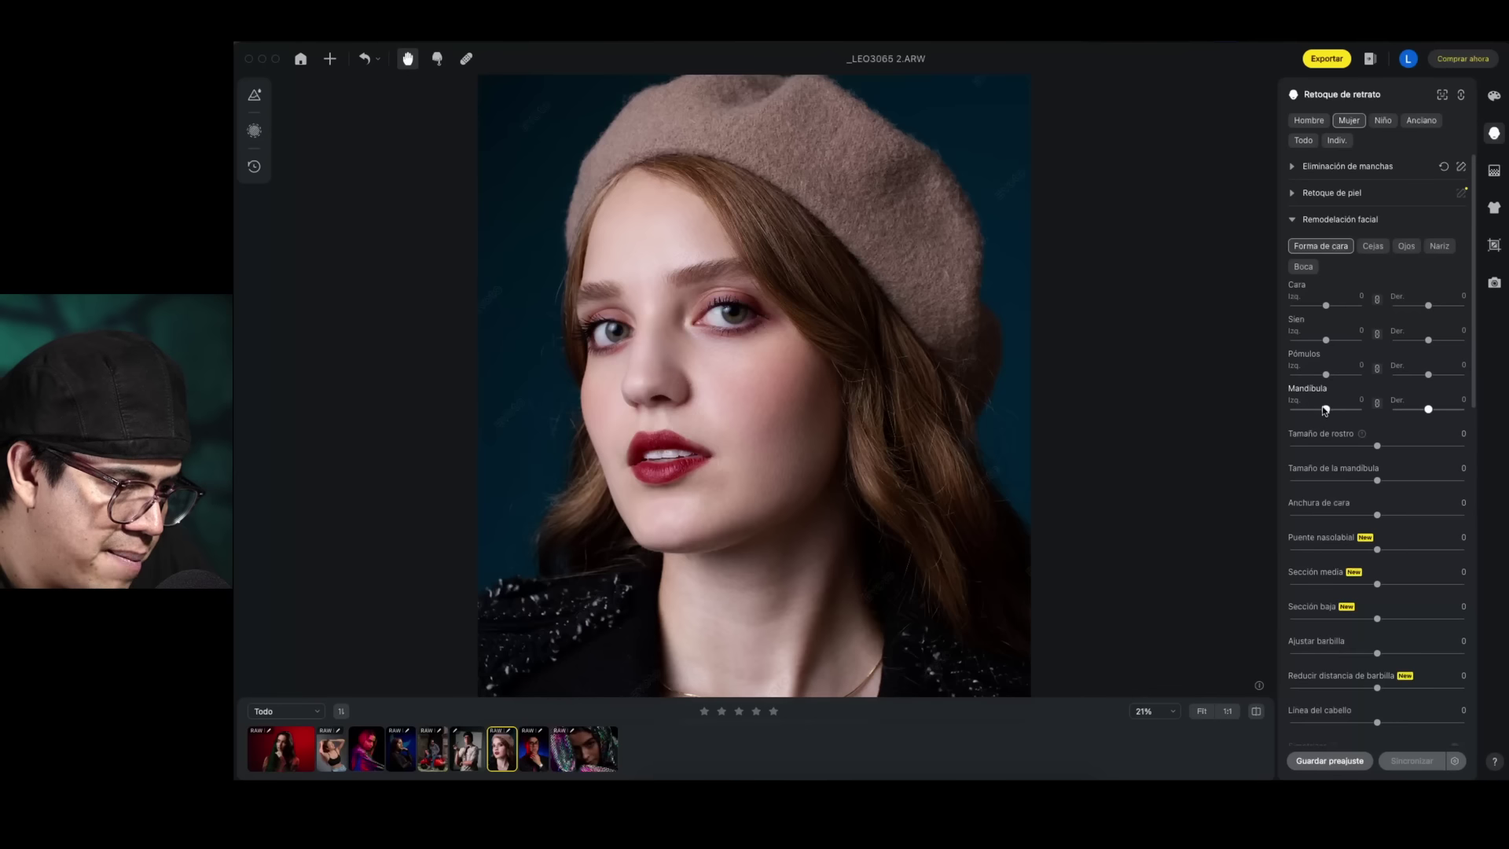
Try Mandíbula at -39 on both sides and a change to Tamaño de rostro, and return both settings to 0
{"action": "left_click_drag", "start_coordinate": [1357, 403], "coordinate": [1313, 401]}
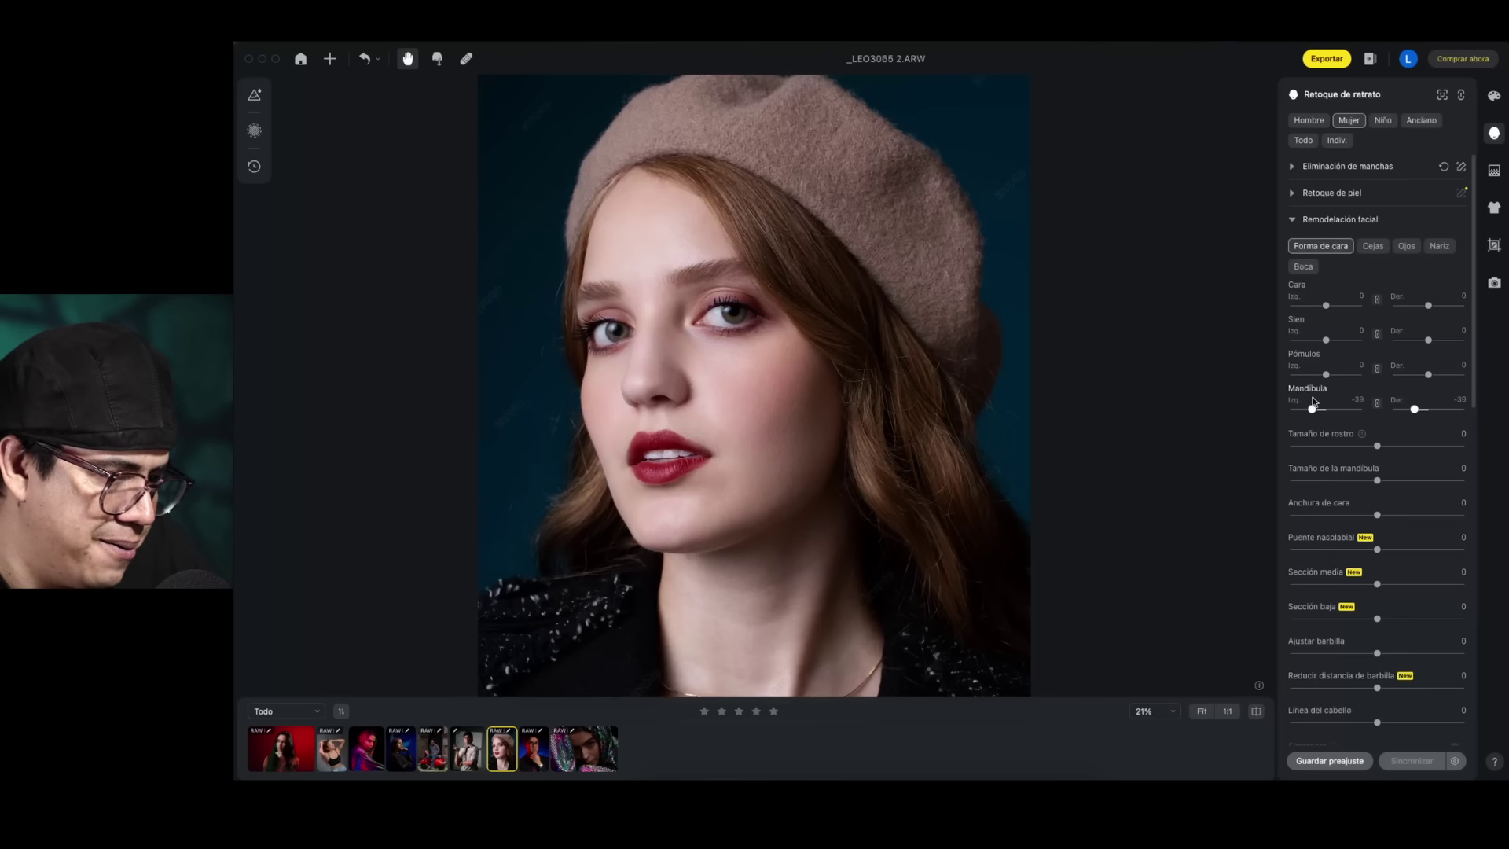
{"action": "double_click", "coordinate": [1312, 409]}
{"action": "left_click_drag", "start_coordinate": [1376, 445], "coordinate": [1386, 482]}
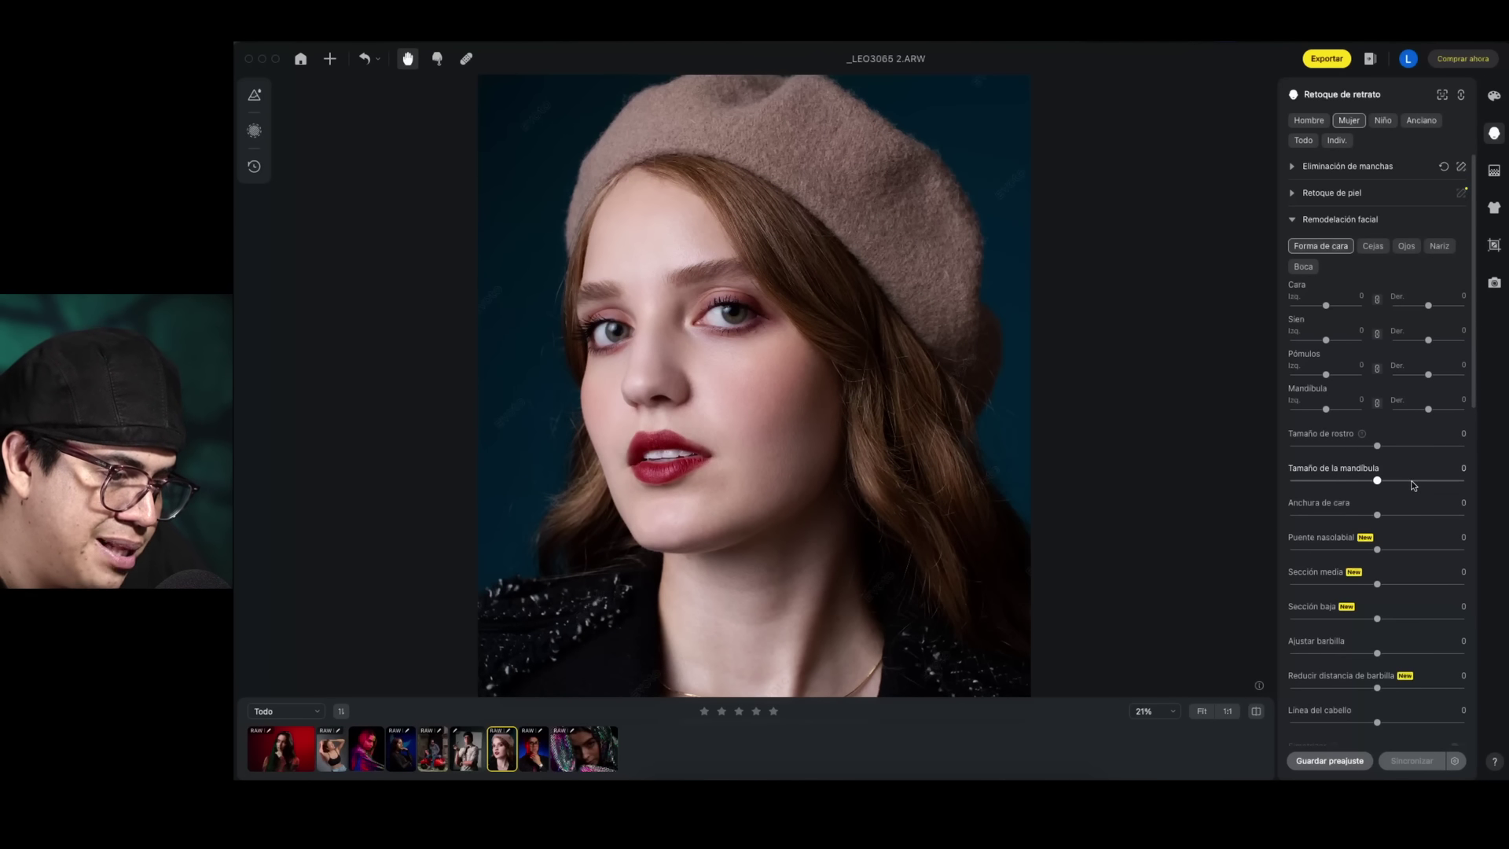
Set Puente nasolabial, Sección media, Sección baja, Ajustar barbilla, Reducir distancia de barbilla and Línea del cabello to 100 for the woman's face
{"action": "left_click_drag", "start_coordinate": [1377, 550], "coordinate": [1485, 543]}
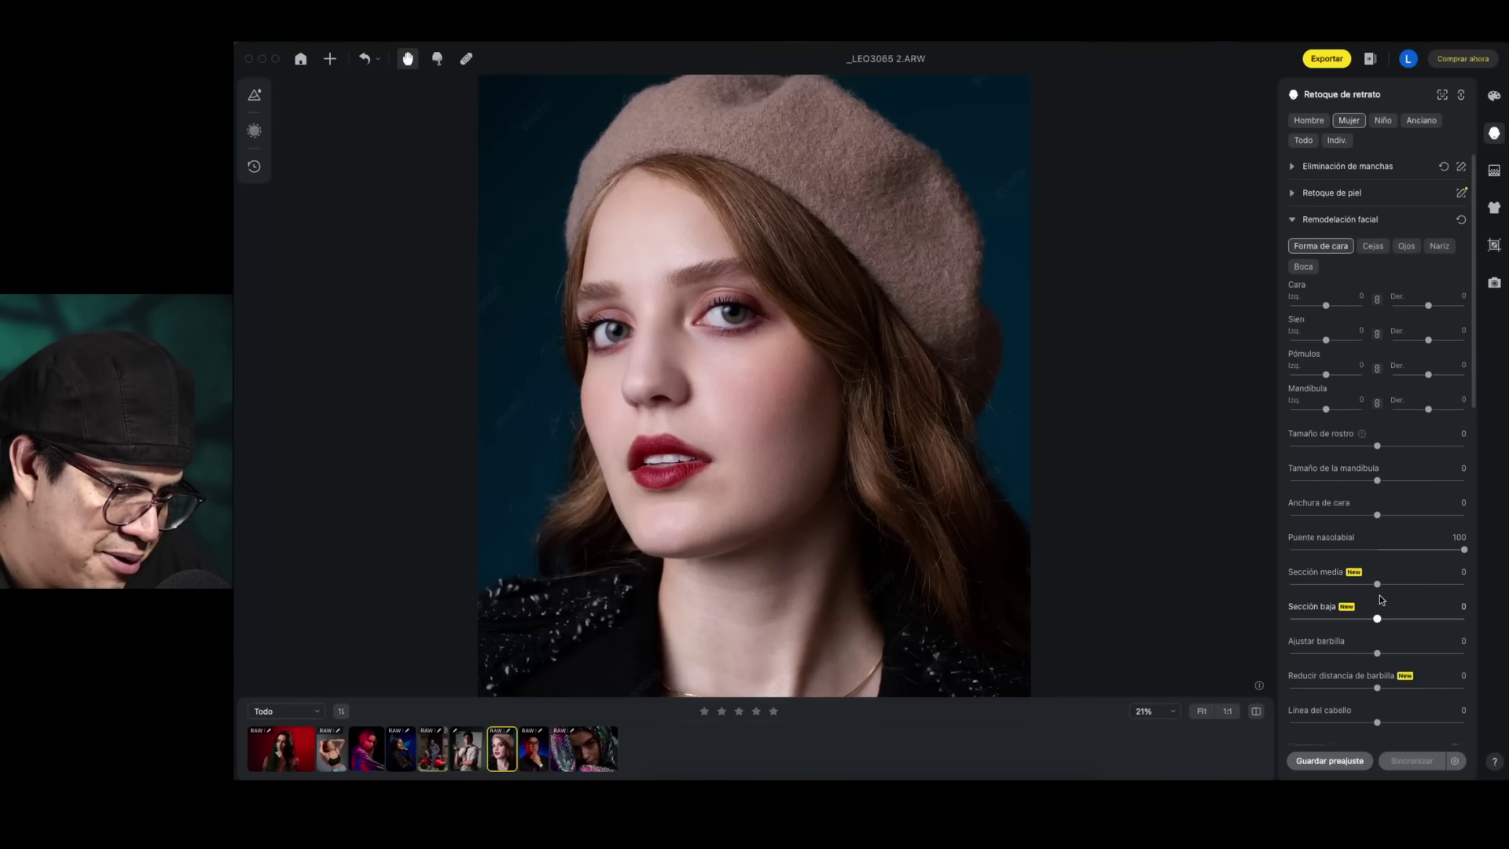
{"action": "left_click_drag", "start_coordinate": [1378, 585], "coordinate": [1489, 583]}
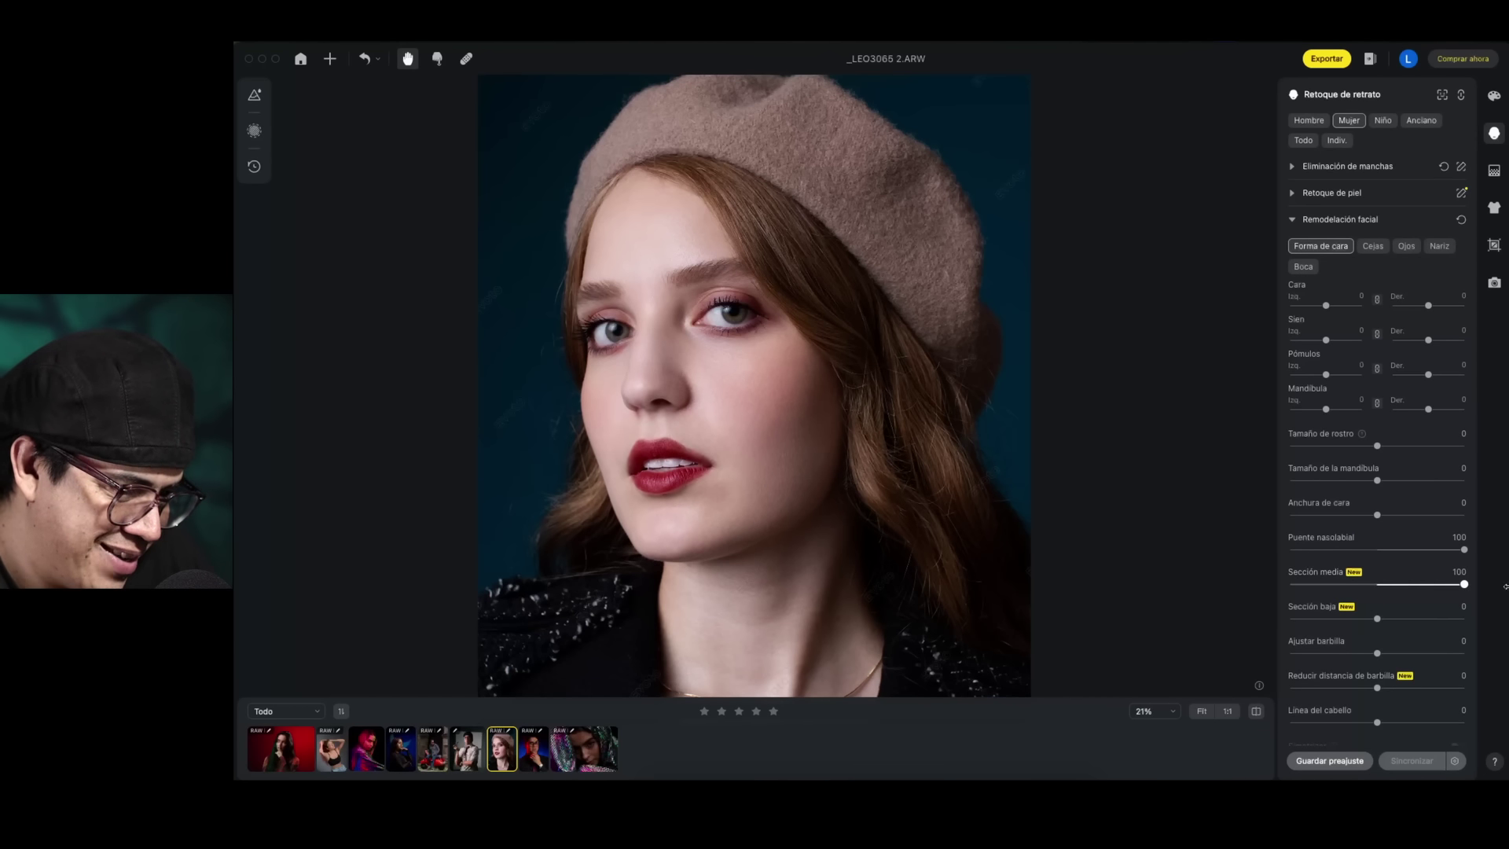
{"action": "left_click_drag", "start_coordinate": [1387, 621], "coordinate": [1481, 620]}
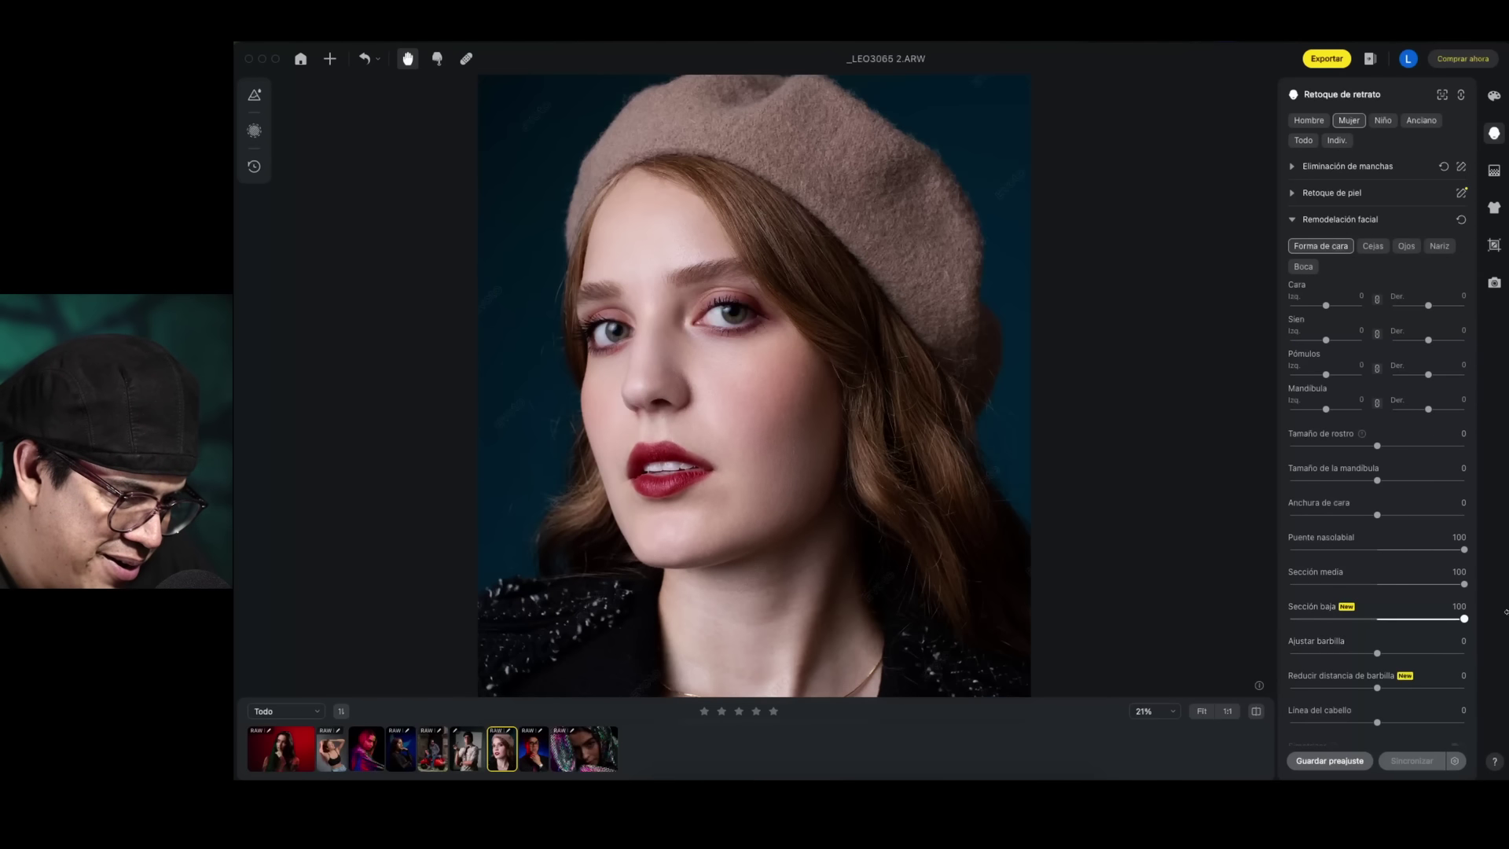
{"action": "left_click_drag", "start_coordinate": [1377, 653], "coordinate": [1466, 654]}
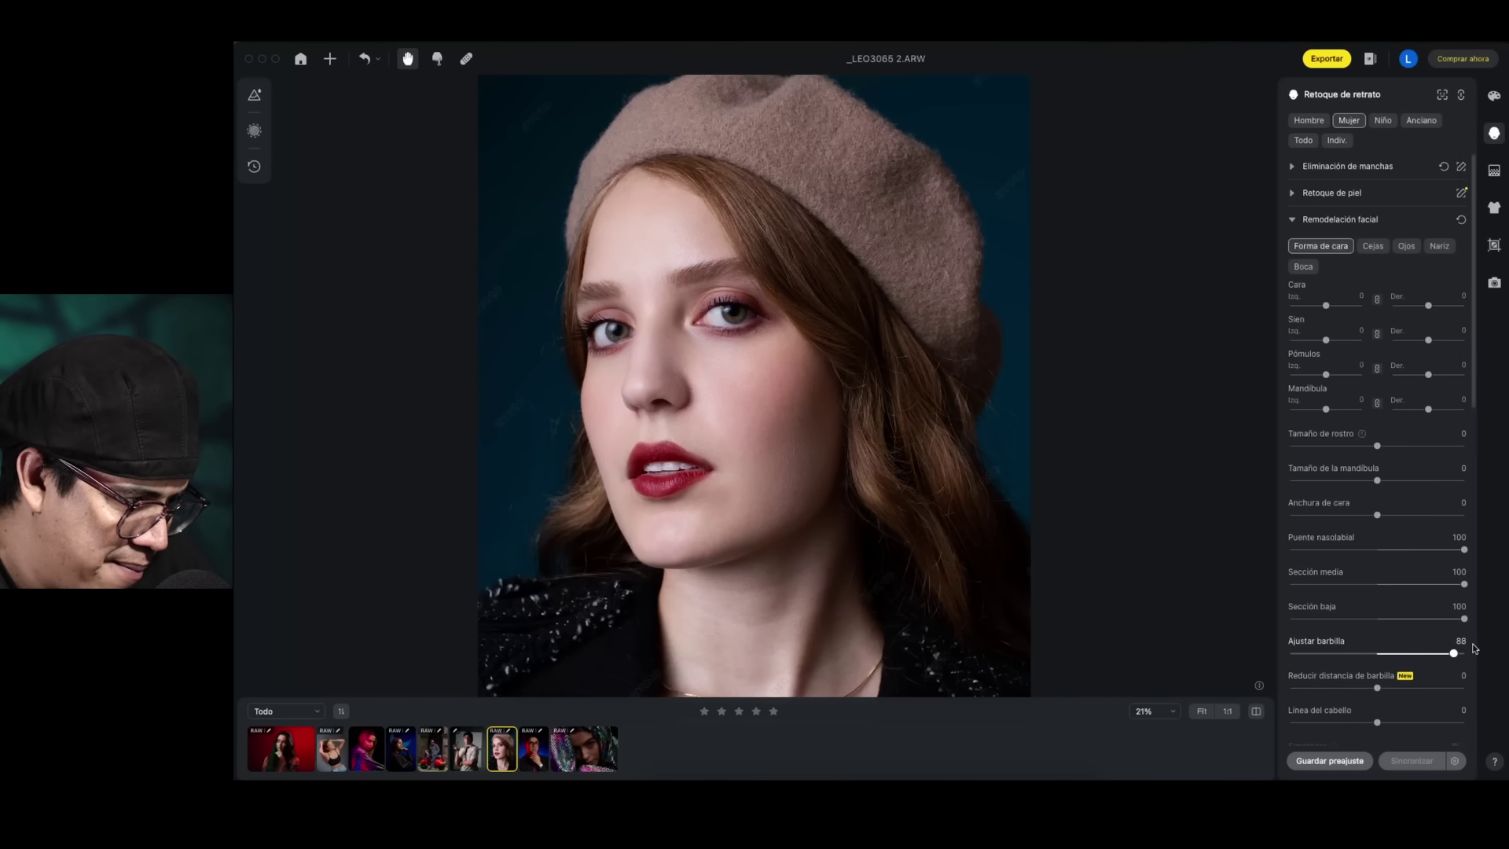
{"action": "left_click_drag", "start_coordinate": [1376, 688], "coordinate": [1466, 689]}
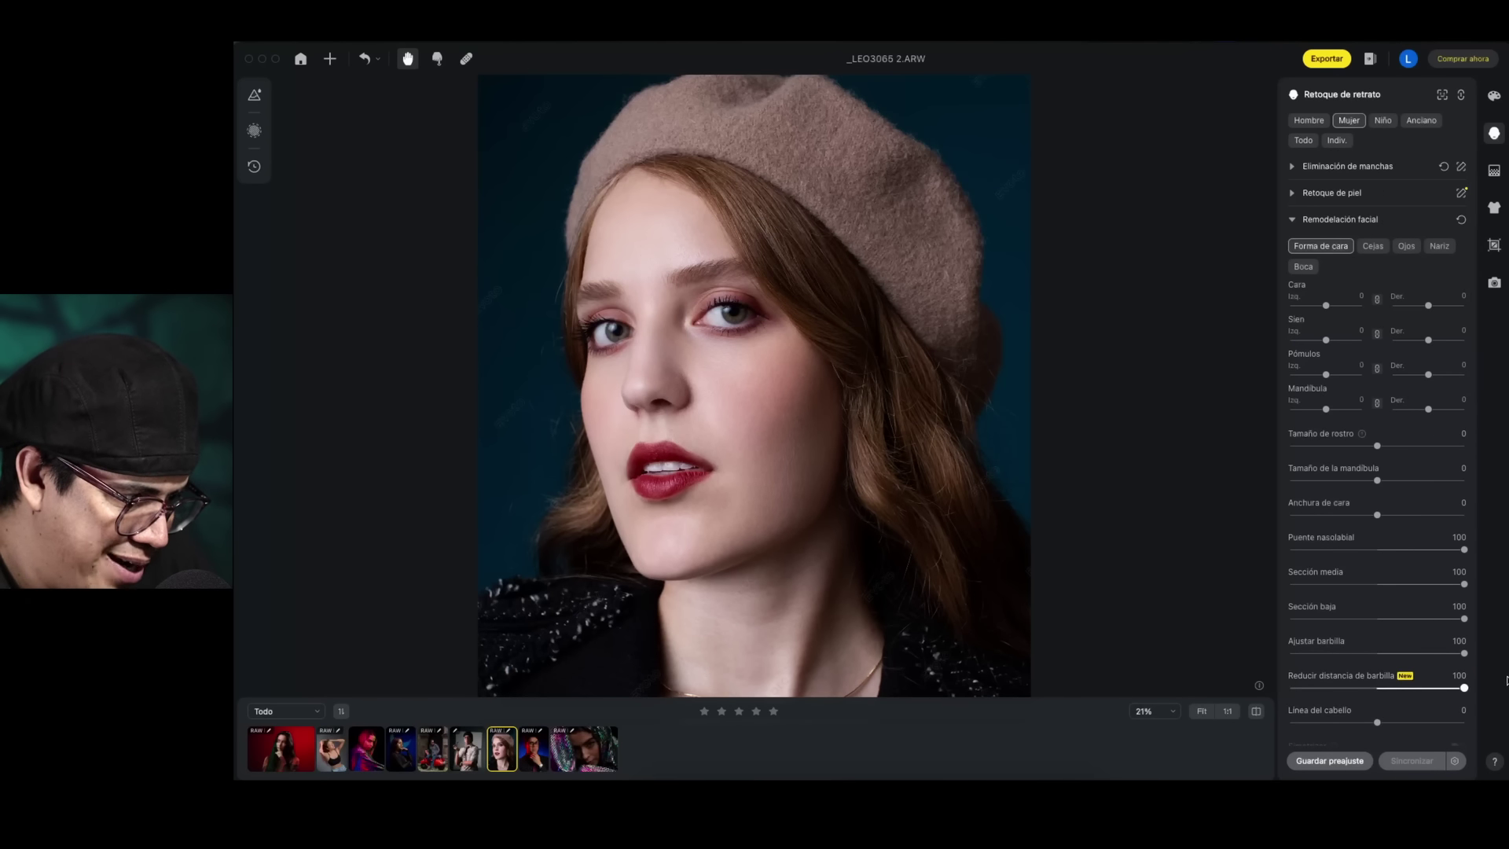
{"action": "scroll", "coordinate": [1417, 607], "scroll_direction": "down", "scroll_amount": 3}
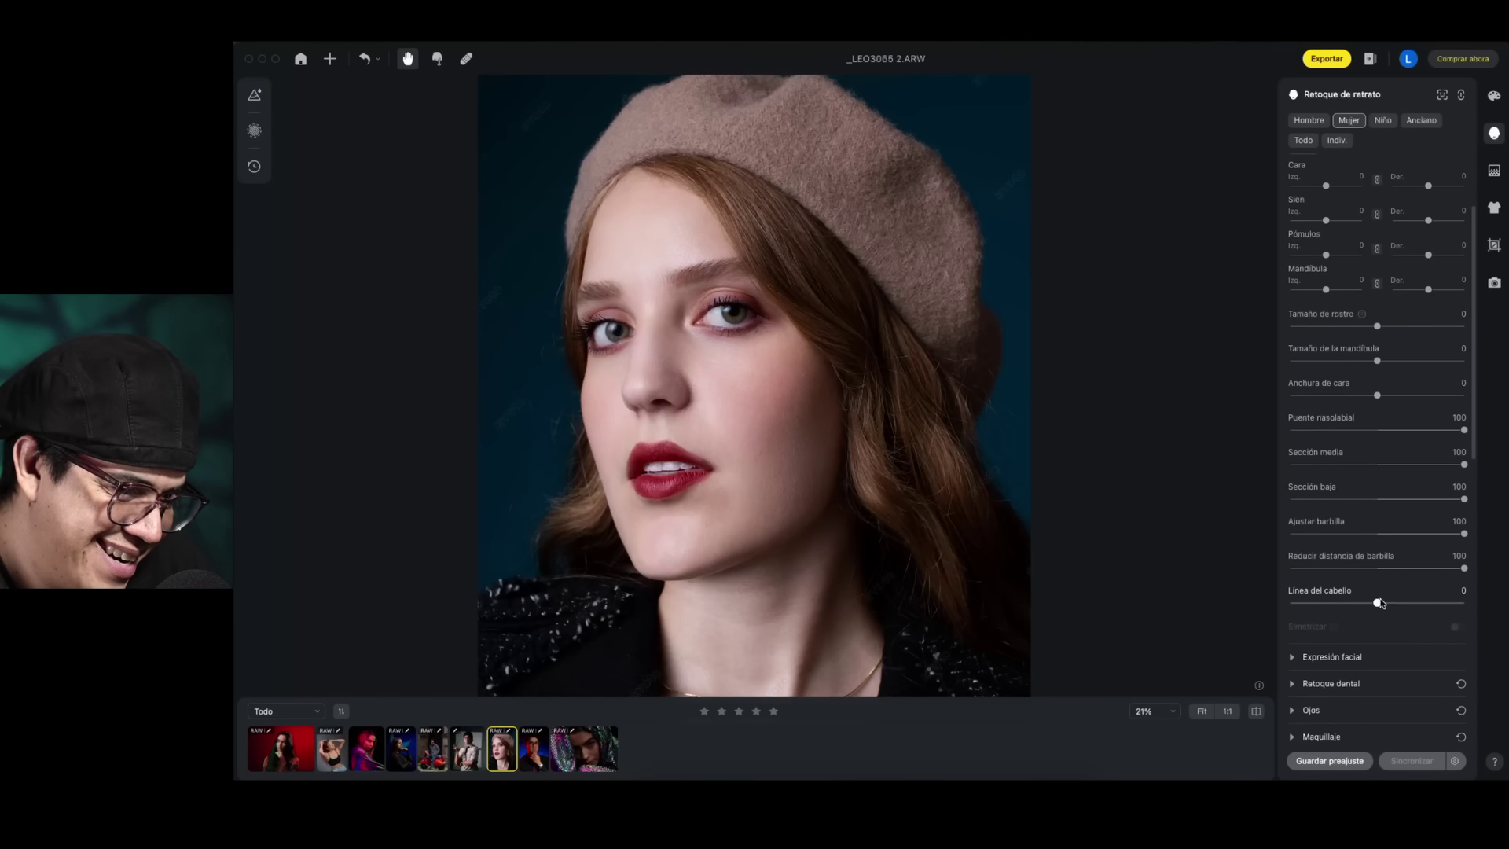
{"action": "left_click_drag", "start_coordinate": [1379, 602], "coordinate": [1469, 603]}
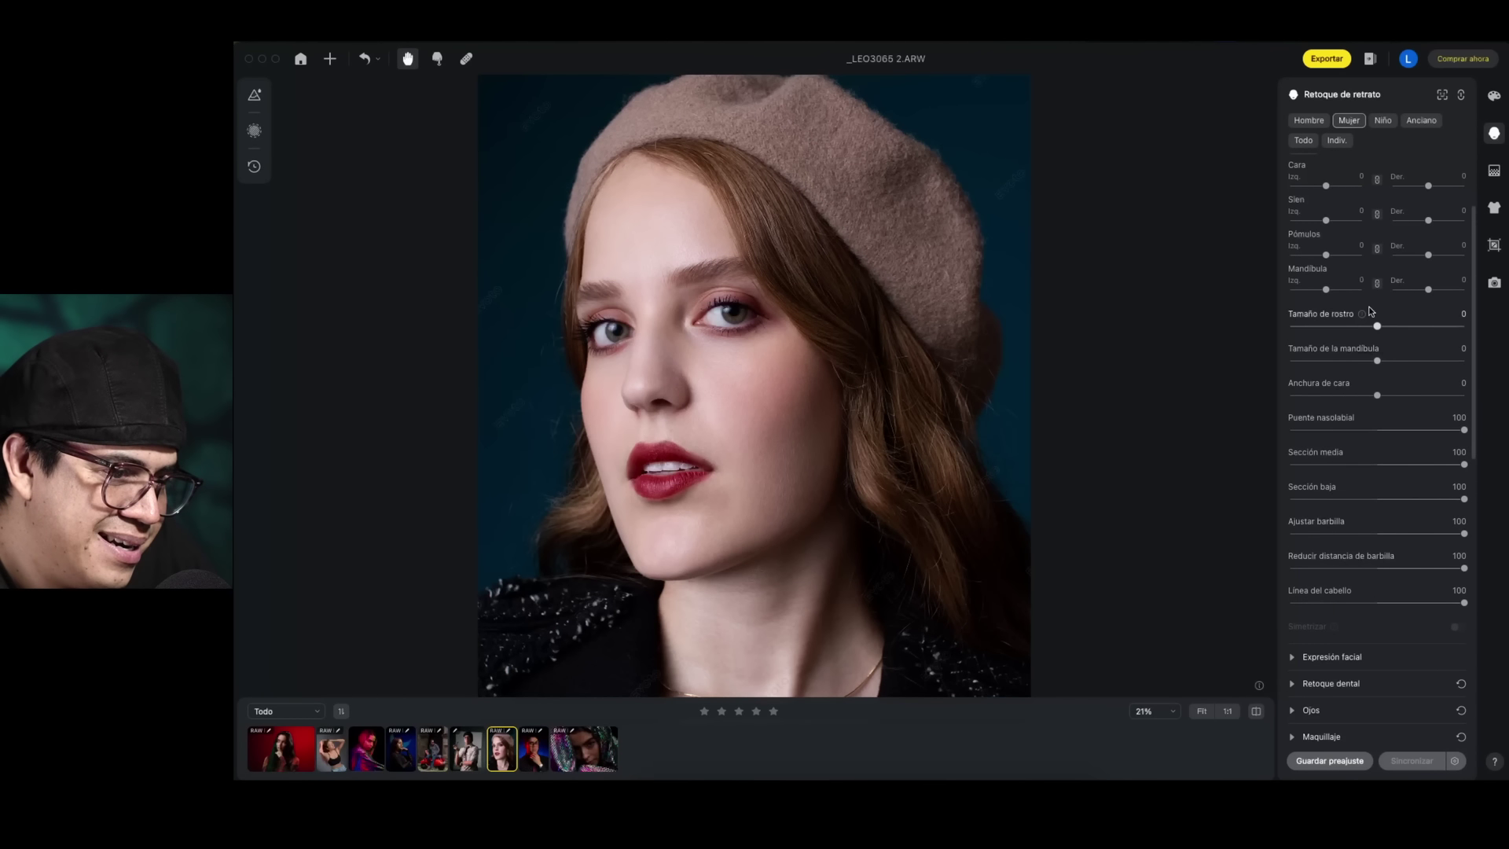
Set Mandíbula, Pómulos, Sien and Cara to 100 on both sides of the woman's face
{"action": "left_click_drag", "start_coordinate": [1325, 289], "coordinate": [1412, 287]}
{"action": "left_click_drag", "start_coordinate": [1331, 256], "coordinate": [1396, 257]}
{"action": "left_click_drag", "start_coordinate": [1325, 220], "coordinate": [1403, 220]}
{"action": "left_click_drag", "start_coordinate": [1326, 185], "coordinate": [1394, 183]}
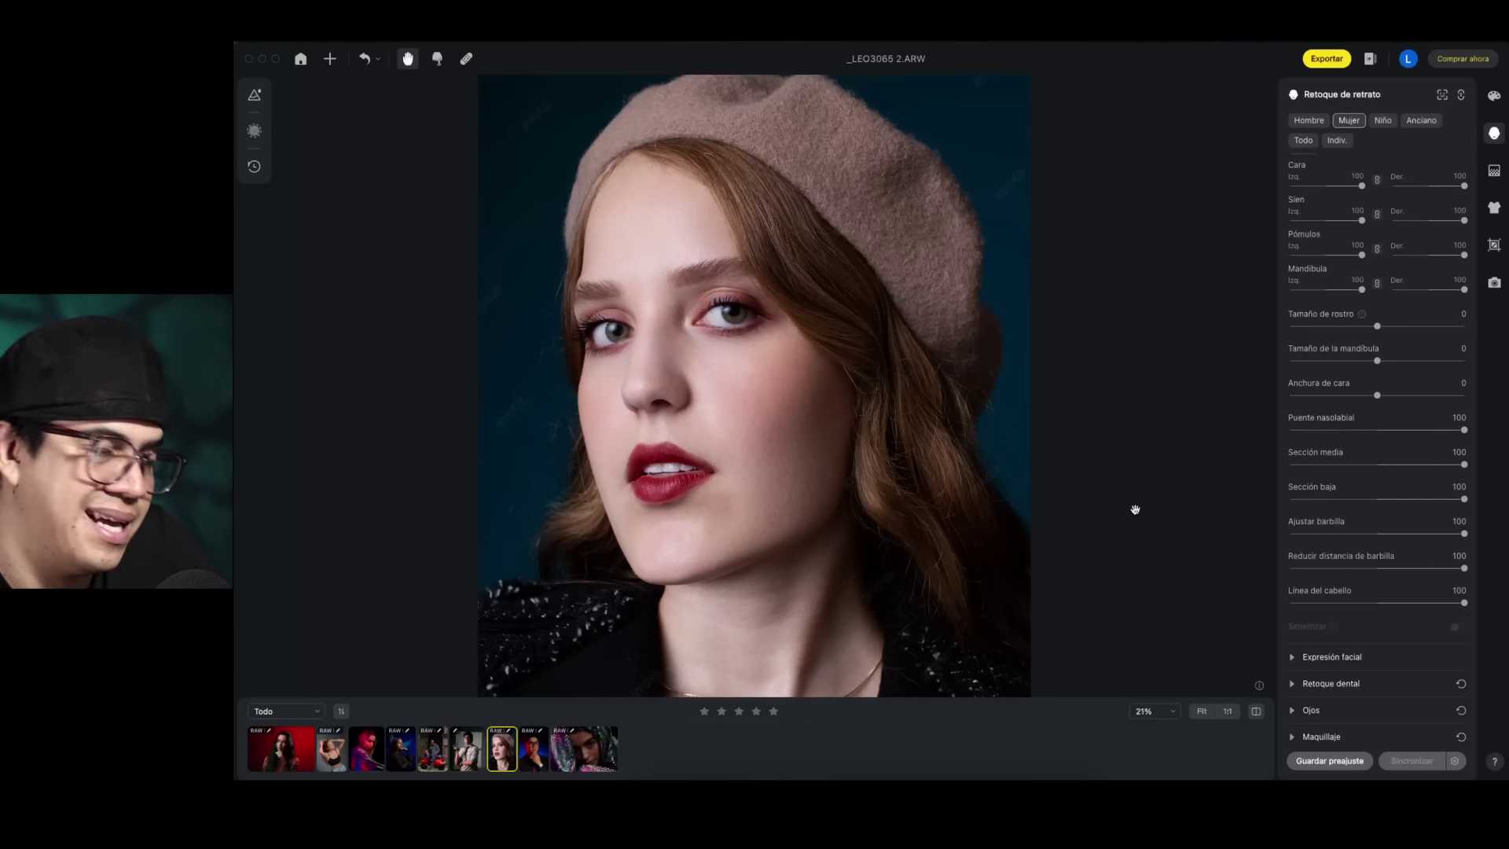
Compare the original and the retouched version of the woman's portrait repeatedly to examine the facial reshaping
{"action": "left_click", "coordinate": [1256, 711]}
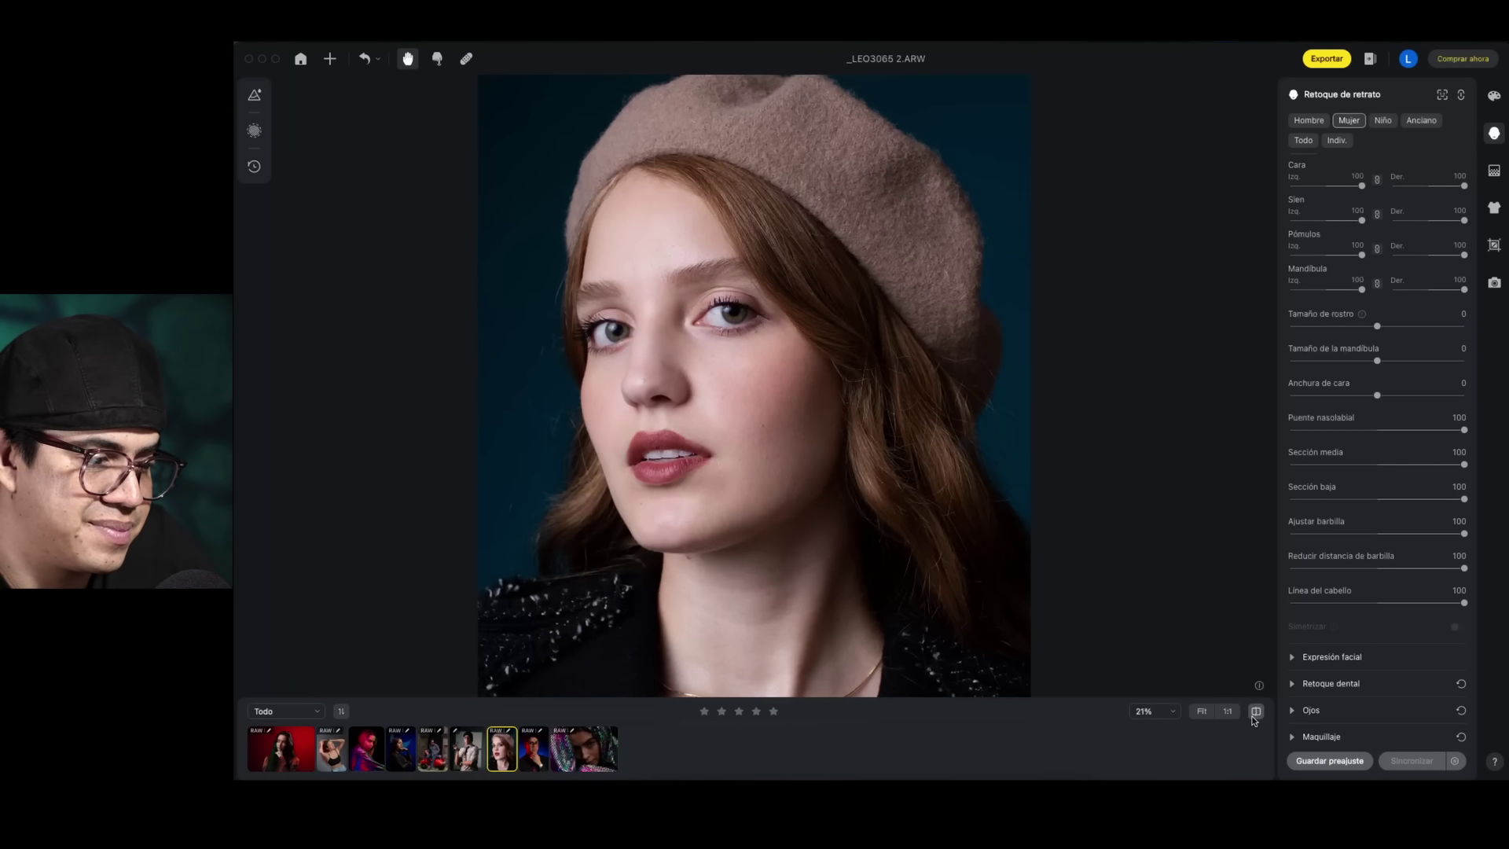
{"action": "left_click", "coordinate": [1253, 716]}
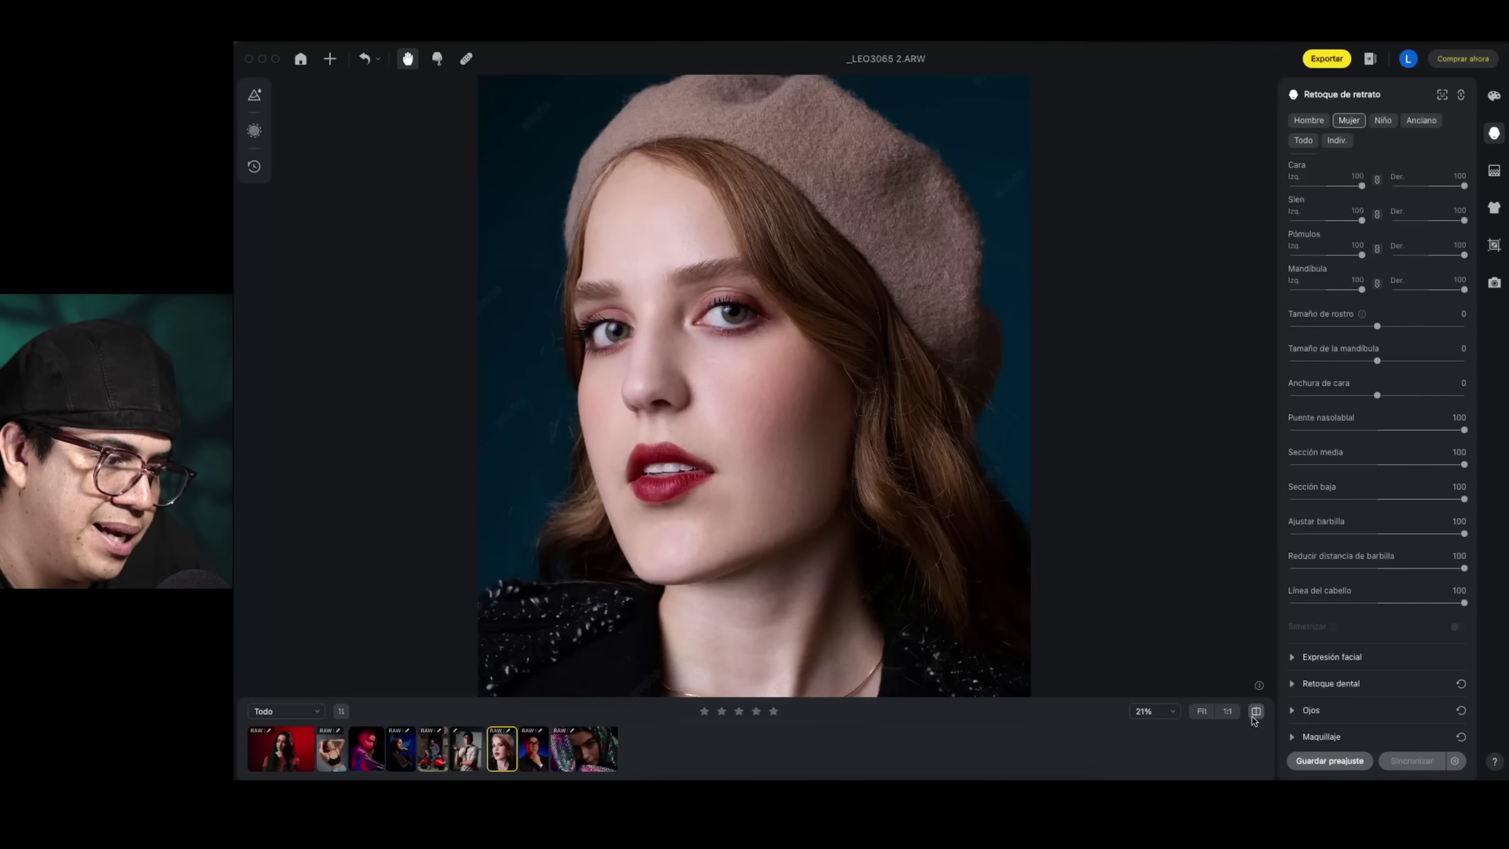
{"action": "left_click", "coordinate": [1253, 717]}
{"action": "left_click", "coordinate": [1254, 716]}
{"action": "left_click", "coordinate": [1253, 717]}
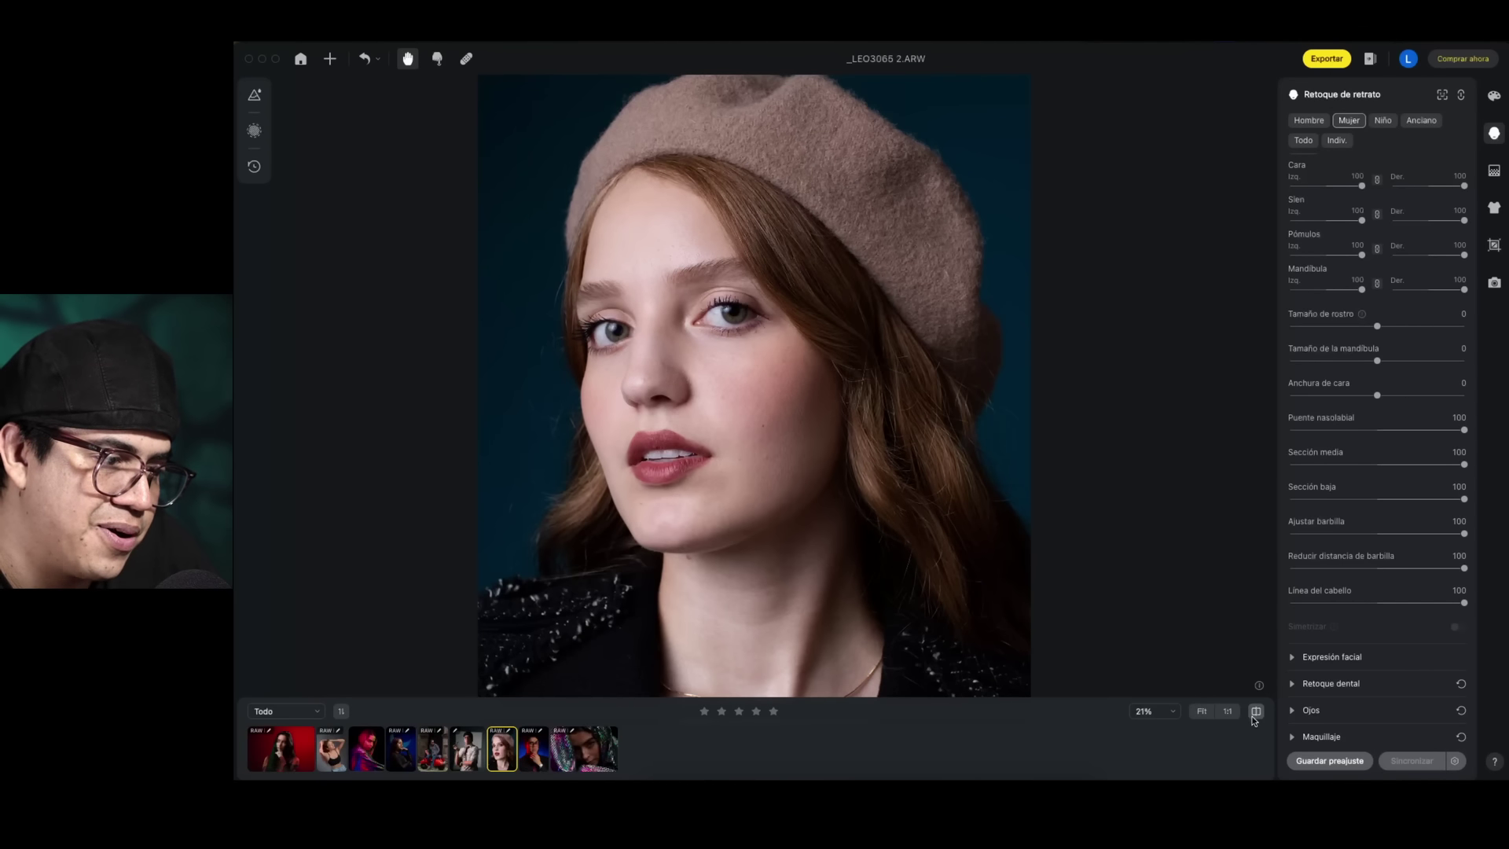
{"action": "left_click", "coordinate": [1253, 717]}
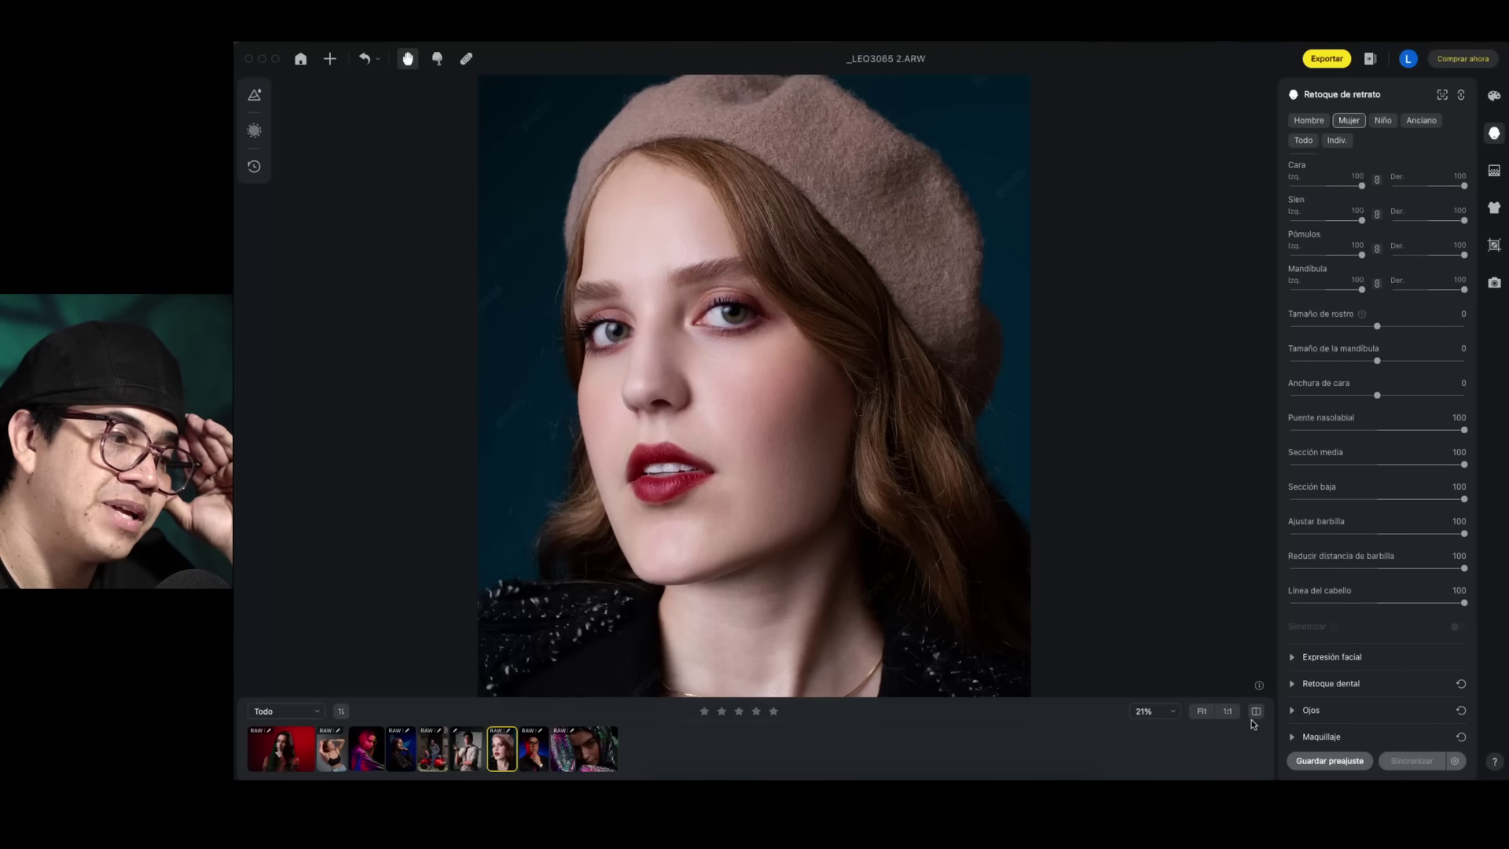
{"action": "left_click", "coordinate": [1255, 712]}
{"action": "left_click", "coordinate": [1255, 711]}
{"action": "left_click", "coordinate": [1255, 712]}
{"action": "left_click", "coordinate": [1256, 712]}
{"action": "left_click", "coordinate": [1256, 712]}
{"action": "left_click", "coordinate": [1255, 712]}
{"action": "left_click", "coordinate": [1256, 712]}
{"action": "left_click", "coordinate": [1255, 712]}
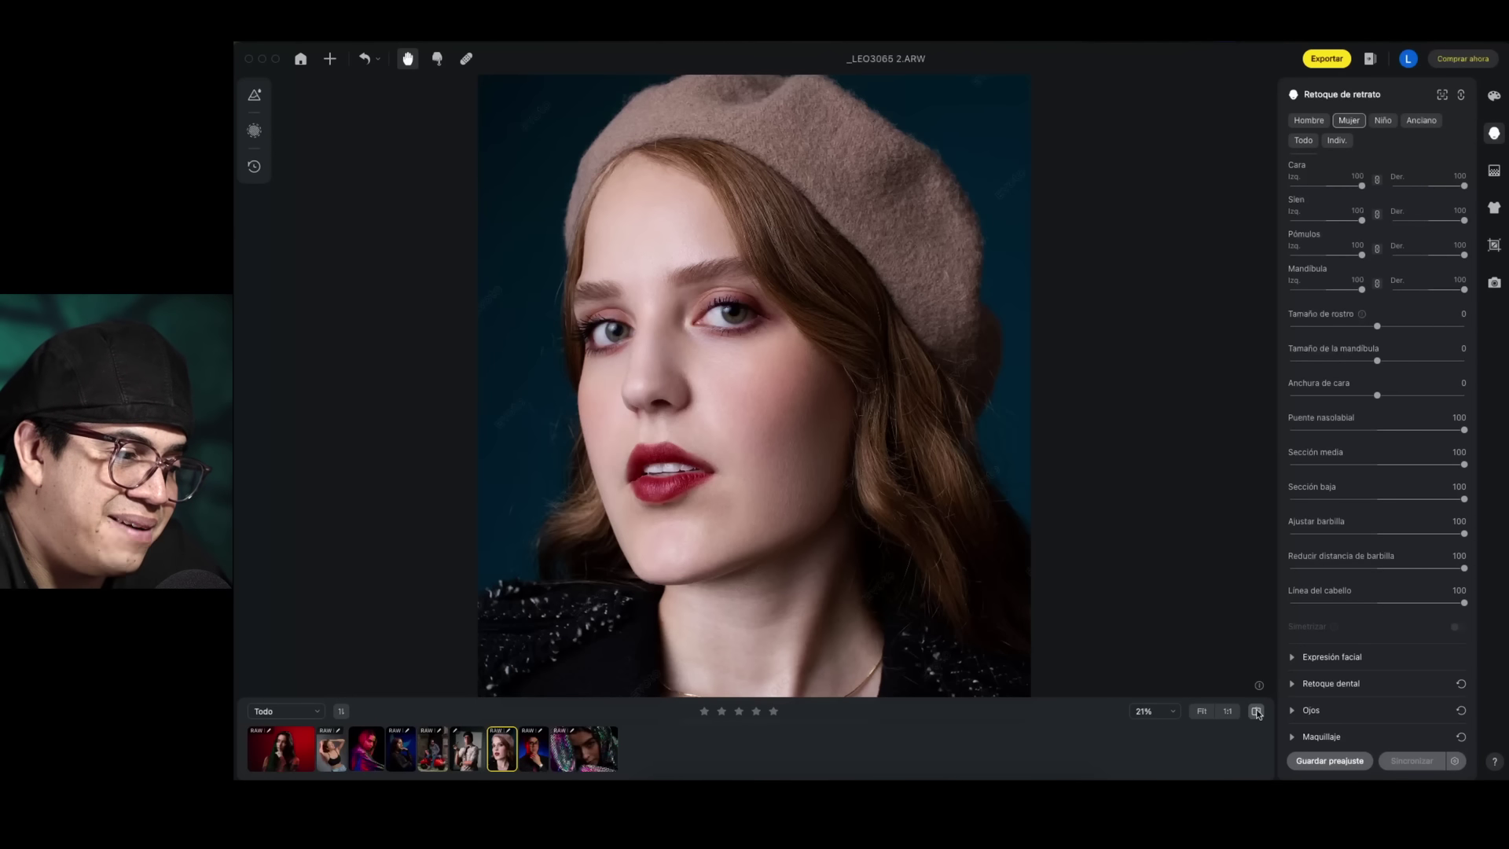
{"action": "left_click", "coordinate": [1256, 712]}
{"action": "left_click", "coordinate": [1256, 712]}
{"action": "left_click", "coordinate": [1256, 712]}
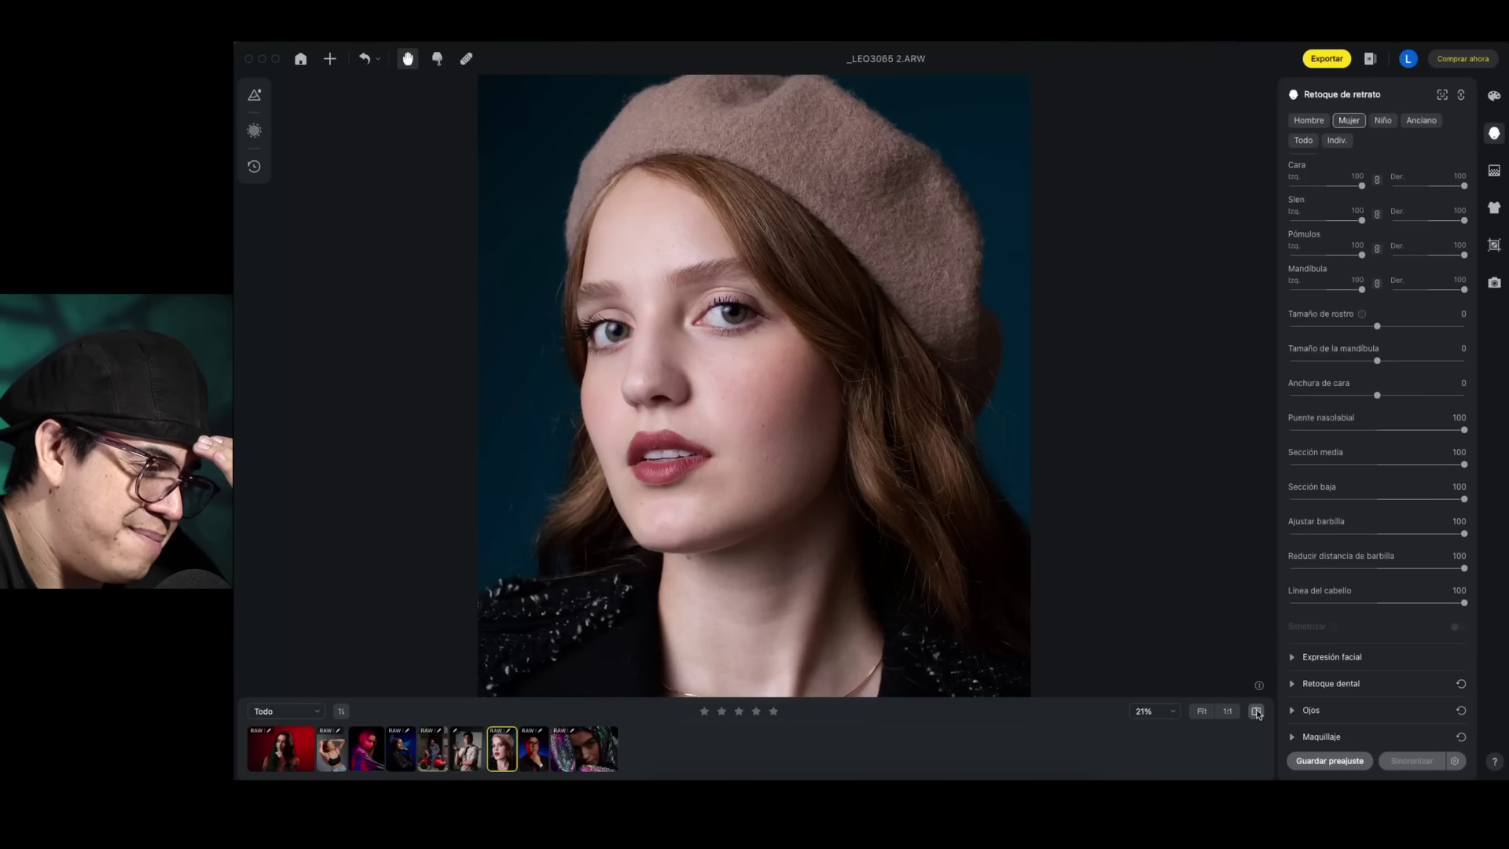
{"action": "left_click", "coordinate": [1255, 712]}
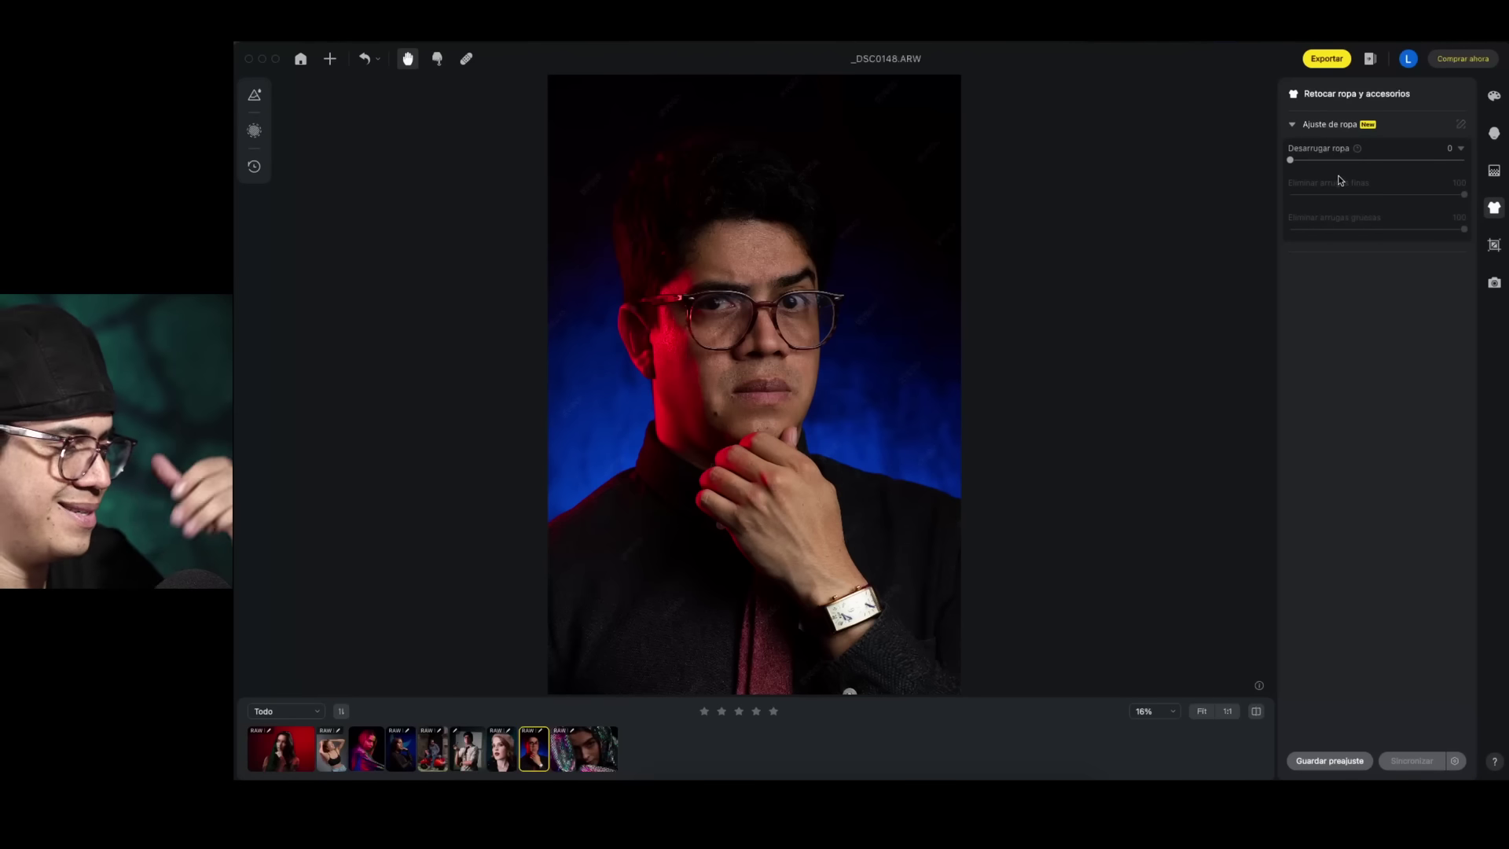
Smooth the clothing wrinkles in _DSC0216 copy.jpg, comparing Desarrugar ropa at 98 and 0 before setting it to 100
{"action": "left_click", "coordinate": [468, 757]}
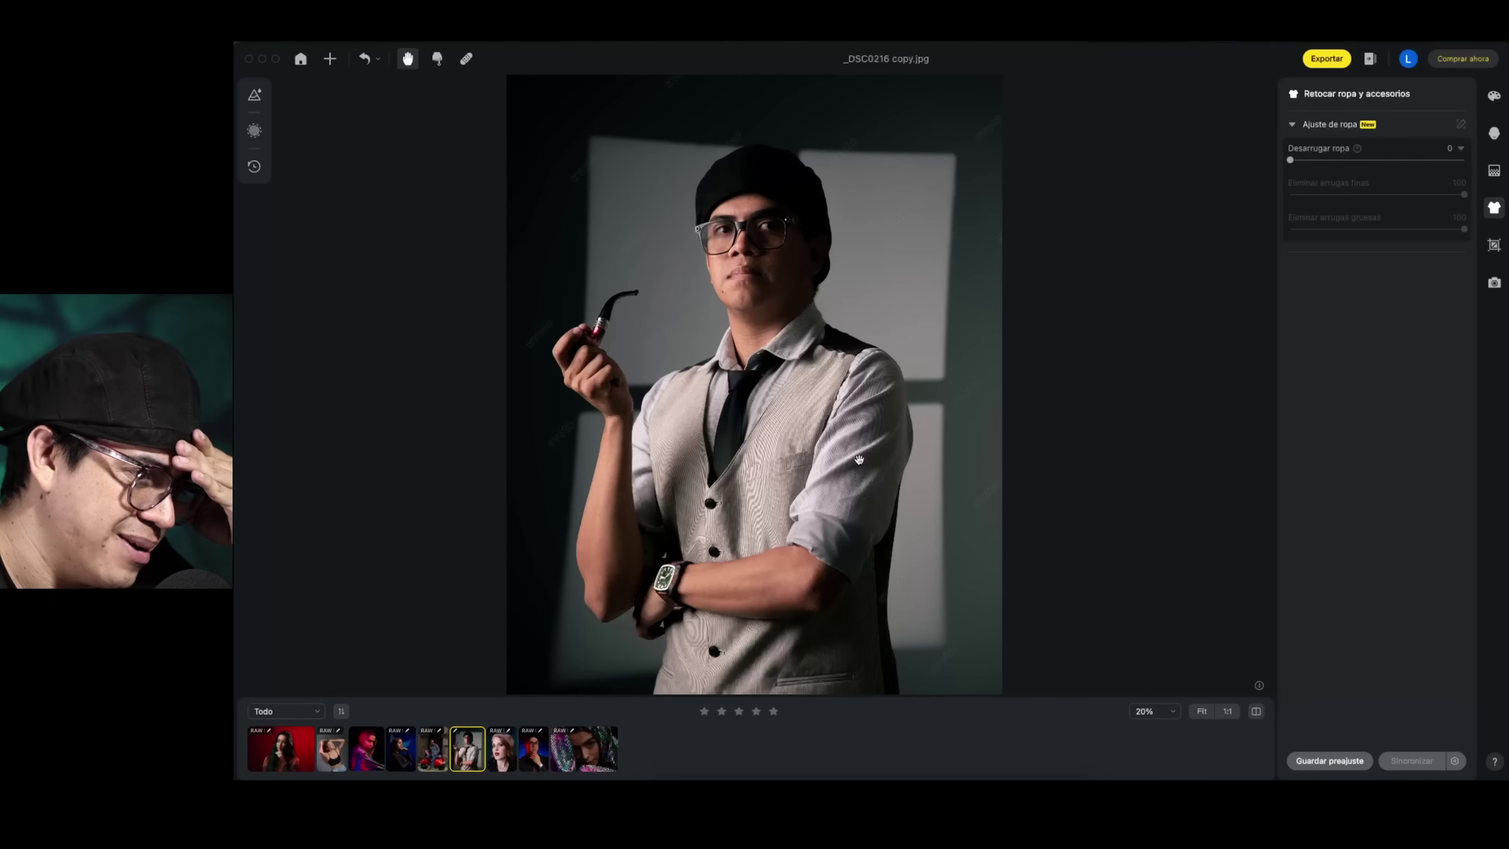
{"action": "left_click_drag", "start_coordinate": [1291, 162], "coordinate": [1460, 161]}
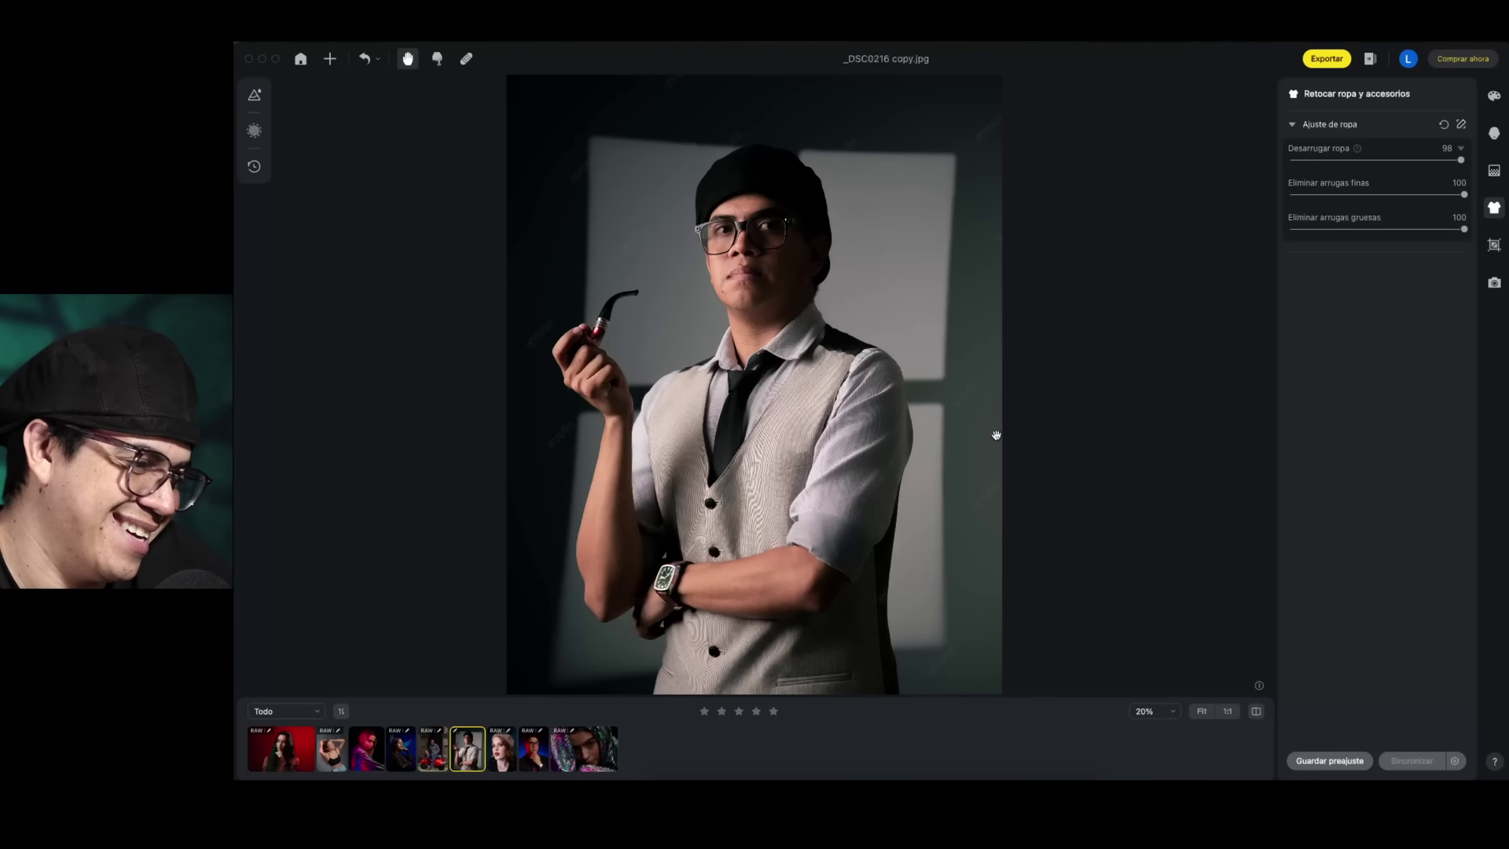
{"action": "scroll", "coordinate": [752, 462], "scroll_direction": "up", "scroll_amount": 3}
{"action": "scroll", "coordinate": [752, 462], "scroll_direction": "up", "scroll_amount": 2}
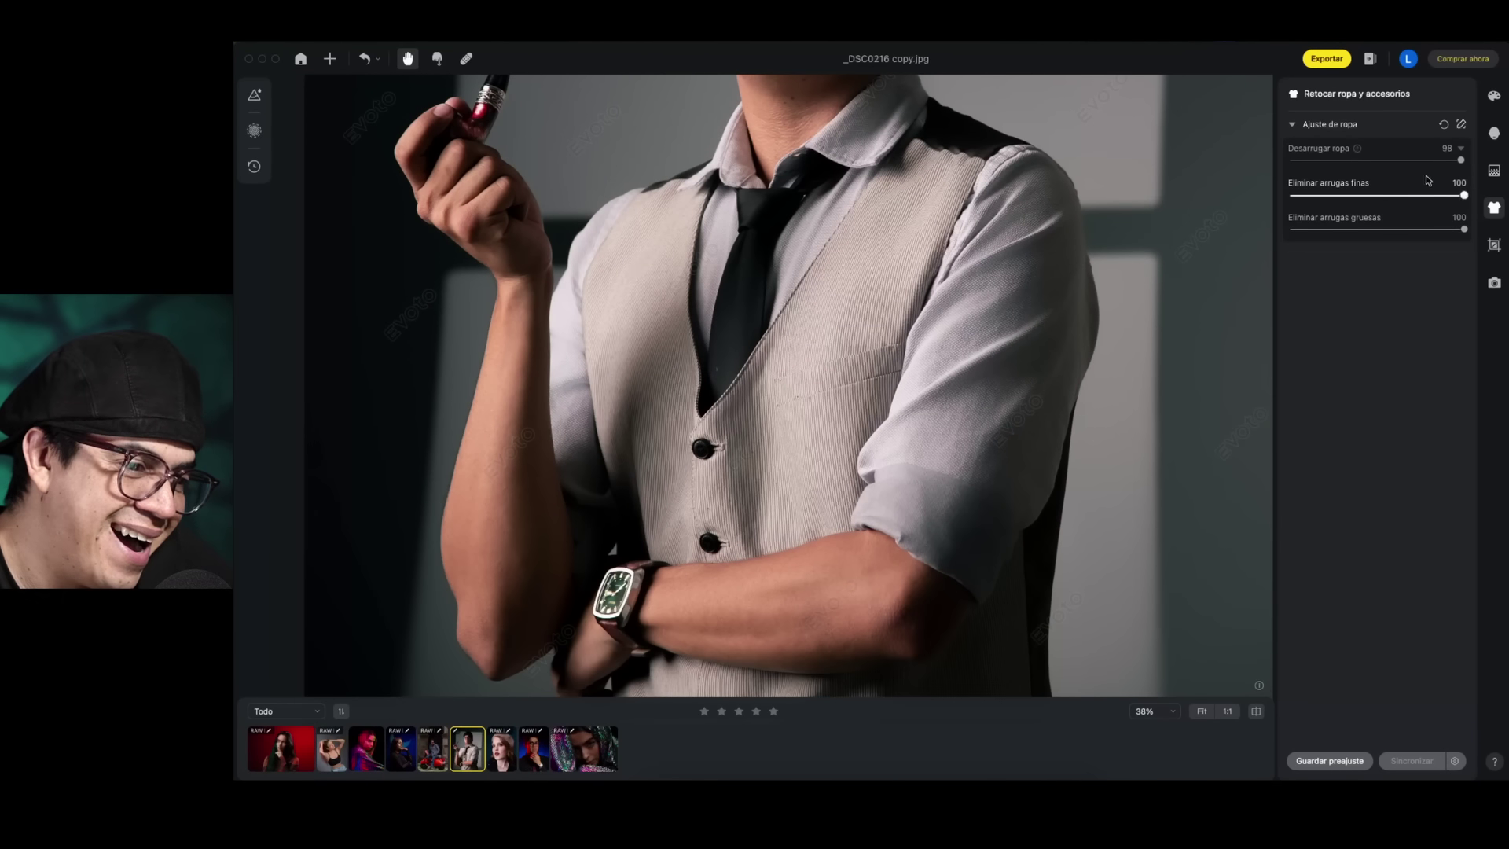
{"action": "left_click_drag", "start_coordinate": [1451, 160], "coordinate": [1289, 161]}
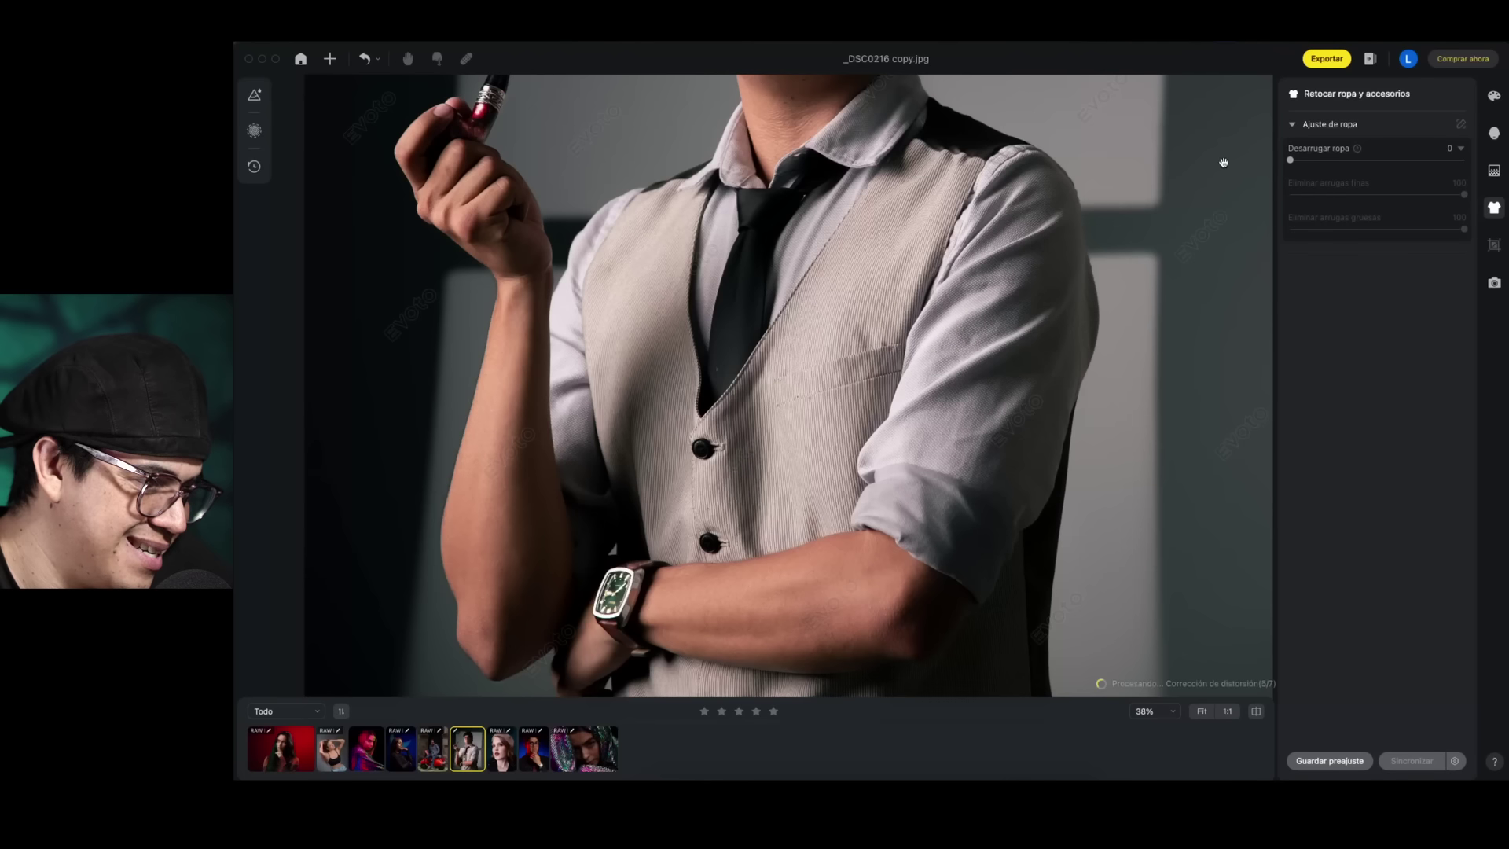
{"action": "left_click_drag", "start_coordinate": [1293, 163], "coordinate": [1481, 154]}
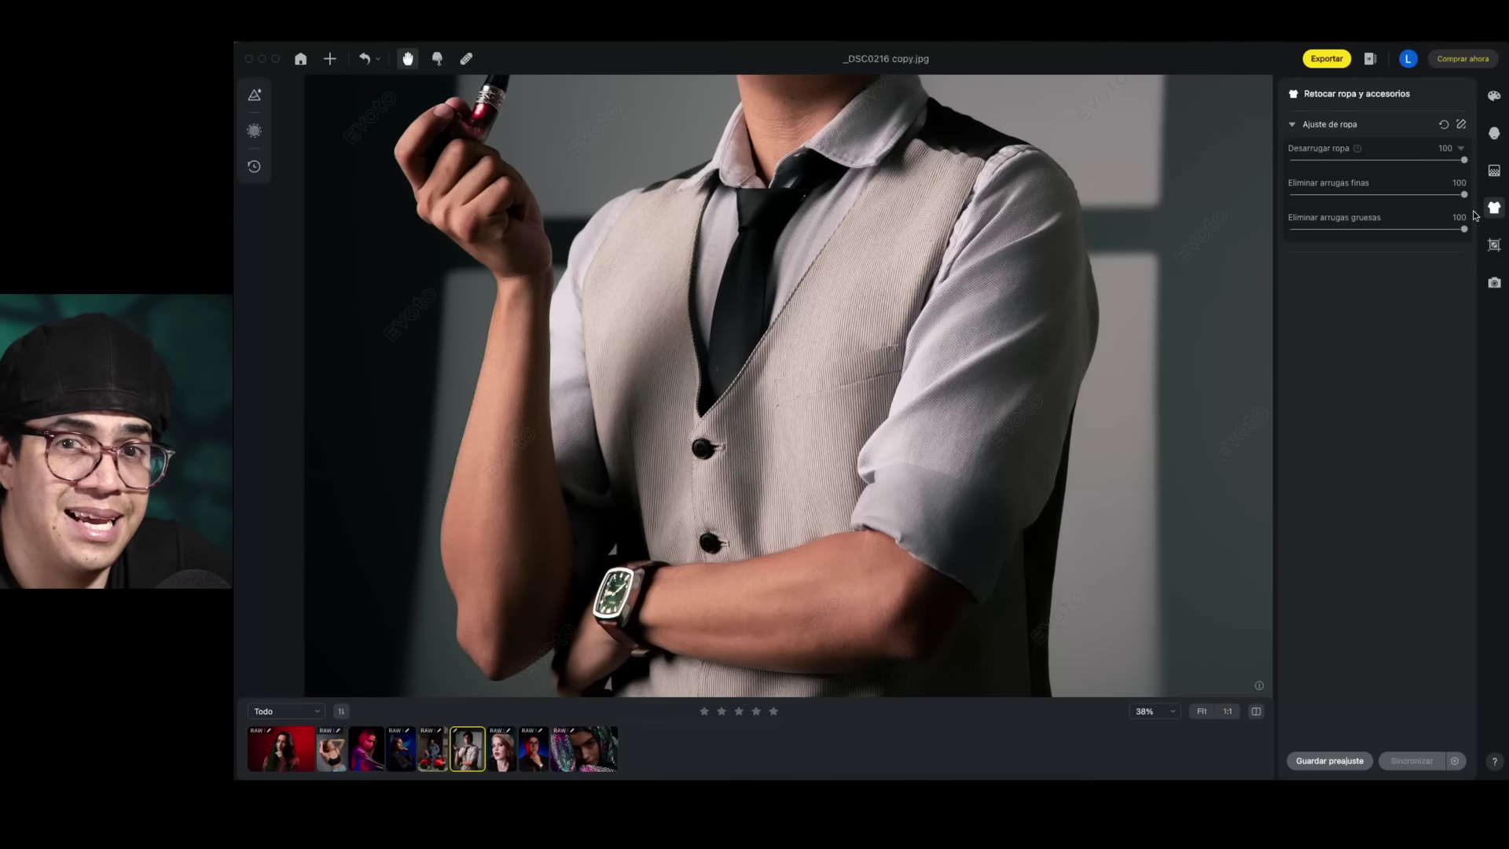
Open the close-up portrait _DSC0393.ARW and brighten it by setting Exposición to 1.6
{"action": "key", "text": "Left"}
{"action": "key", "text": "Left"}
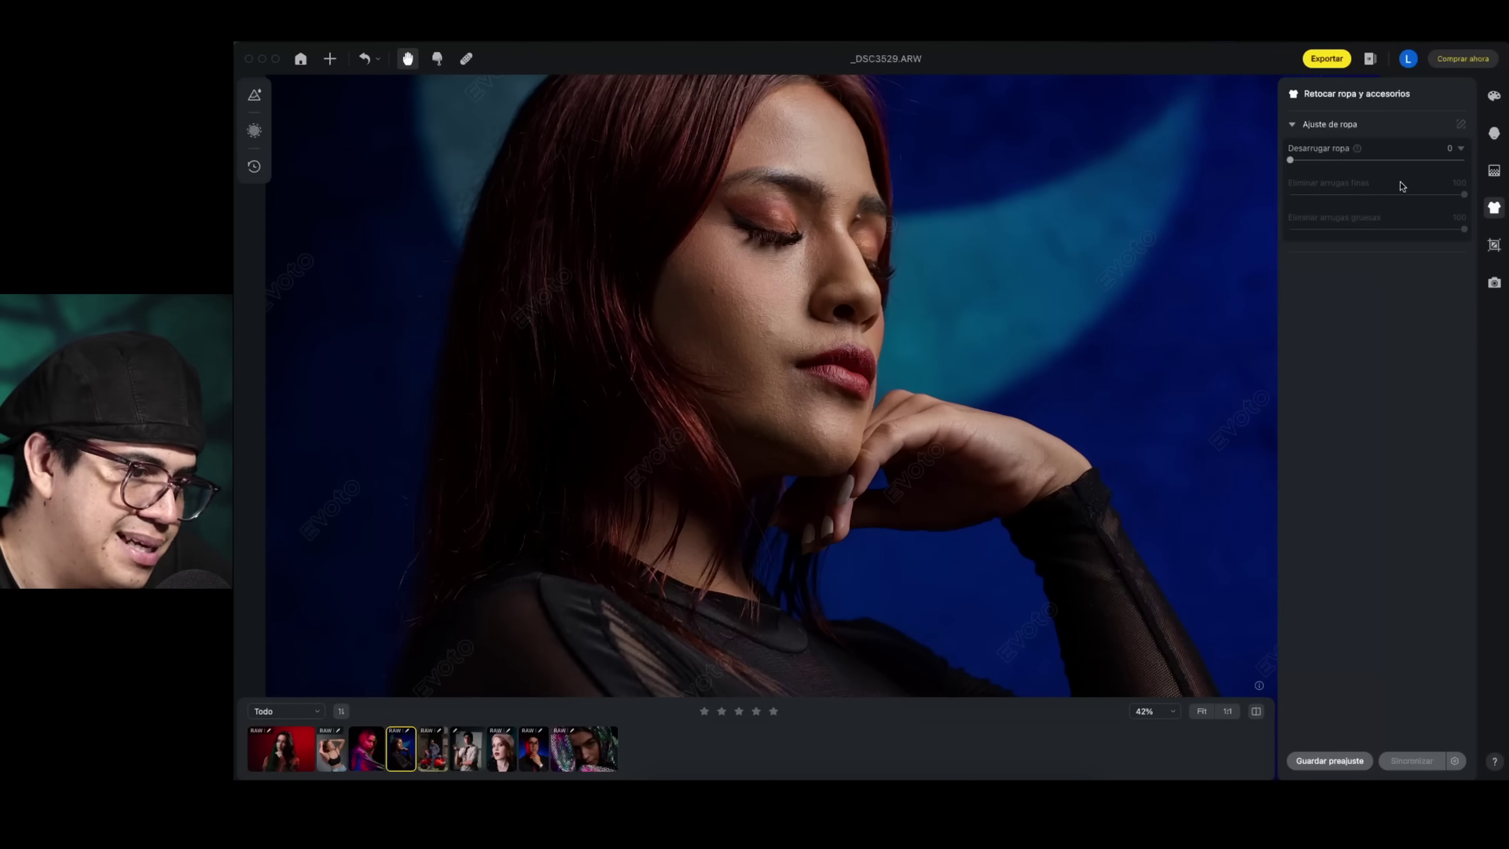
{"action": "left_click", "coordinate": [1495, 134]}
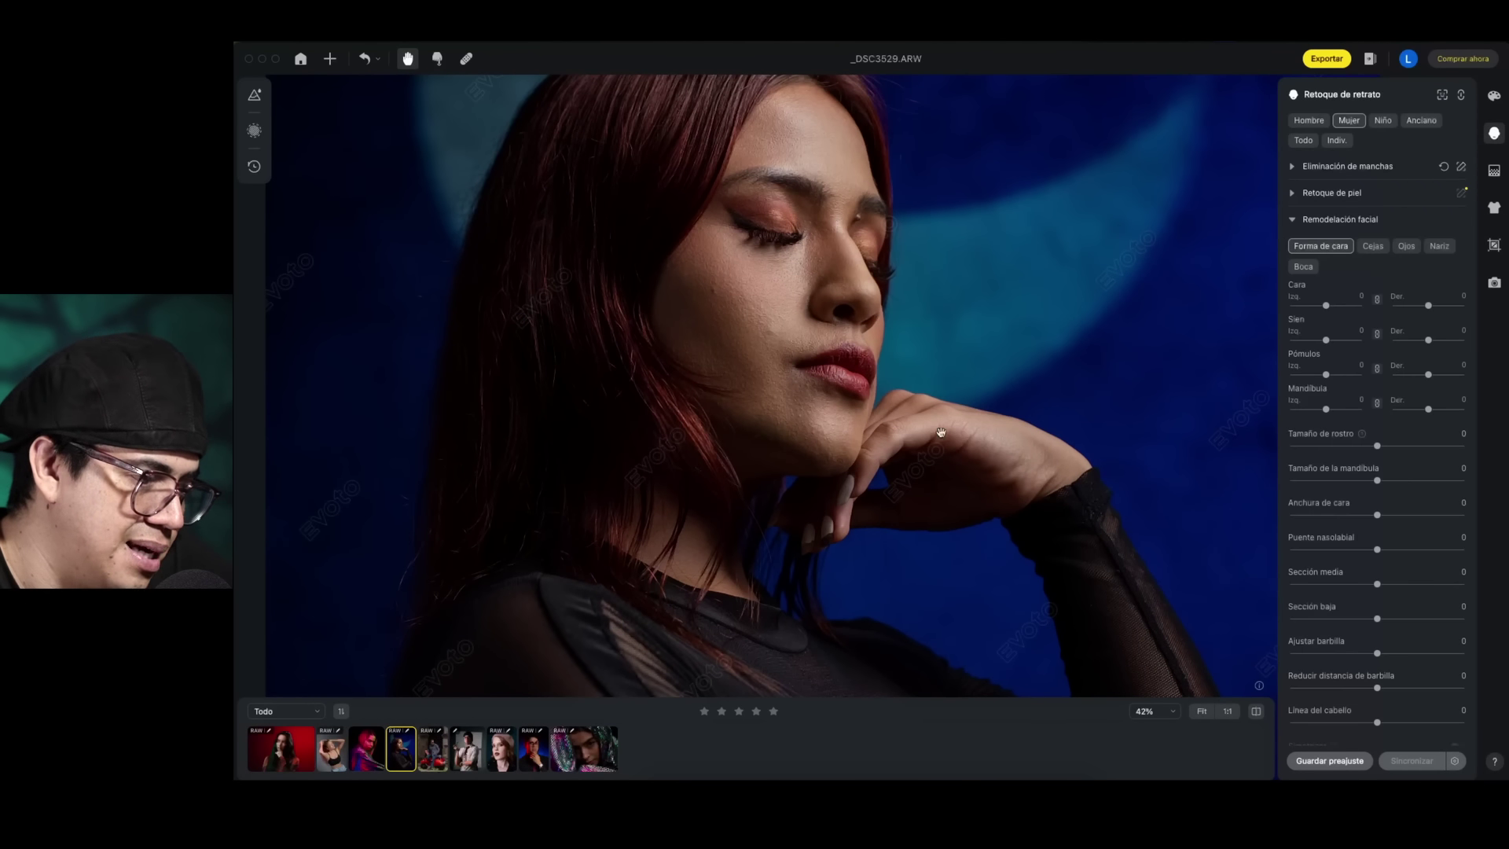
{"action": "left_click", "coordinate": [586, 755]}
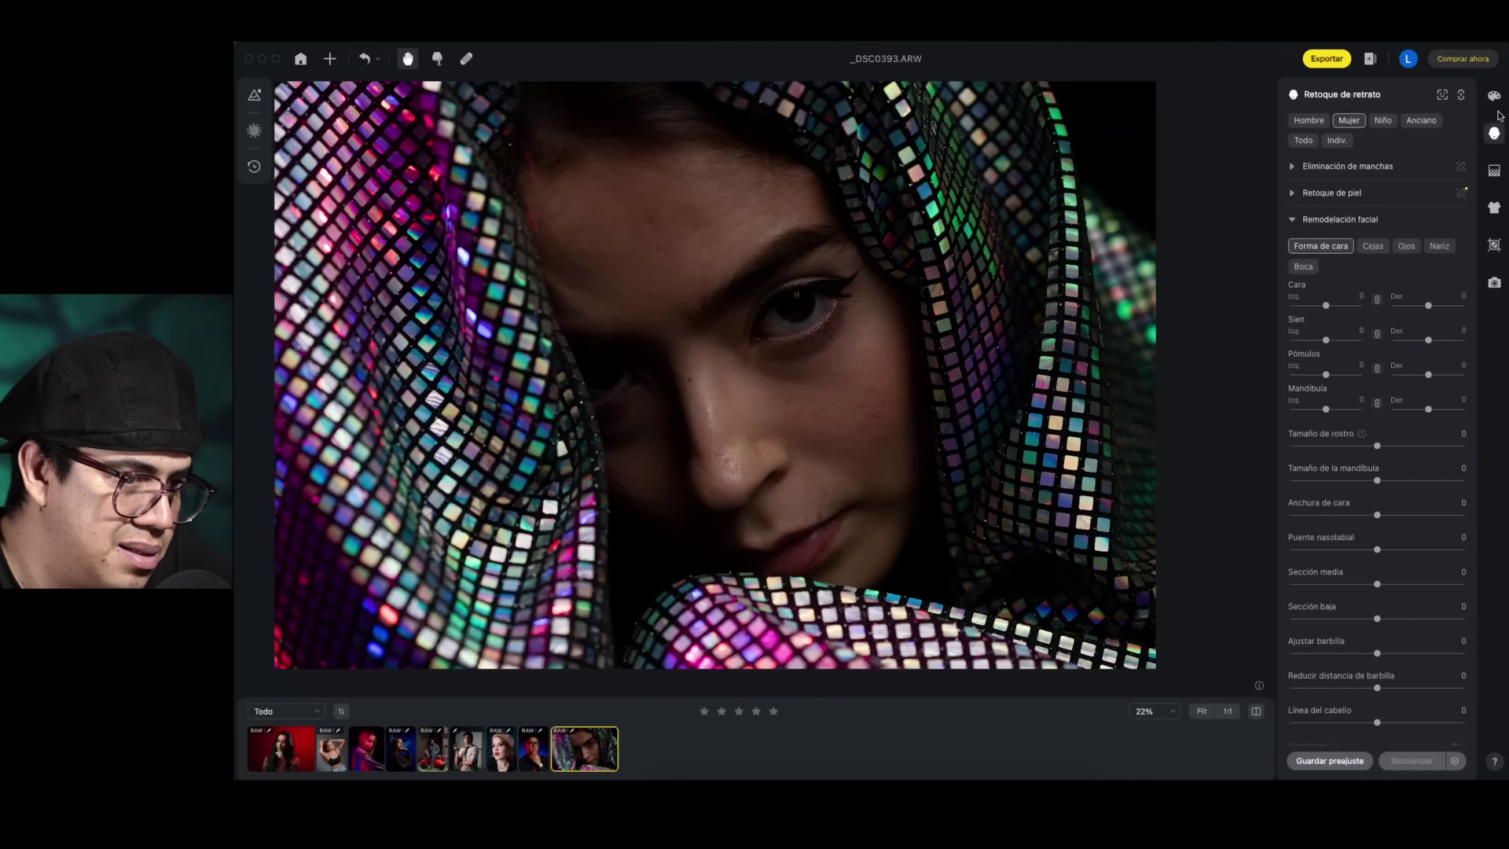
{"action": "left_click", "coordinate": [1494, 96]}
{"action": "left_click_drag", "start_coordinate": [1388, 597], "coordinate": [1410, 594]}
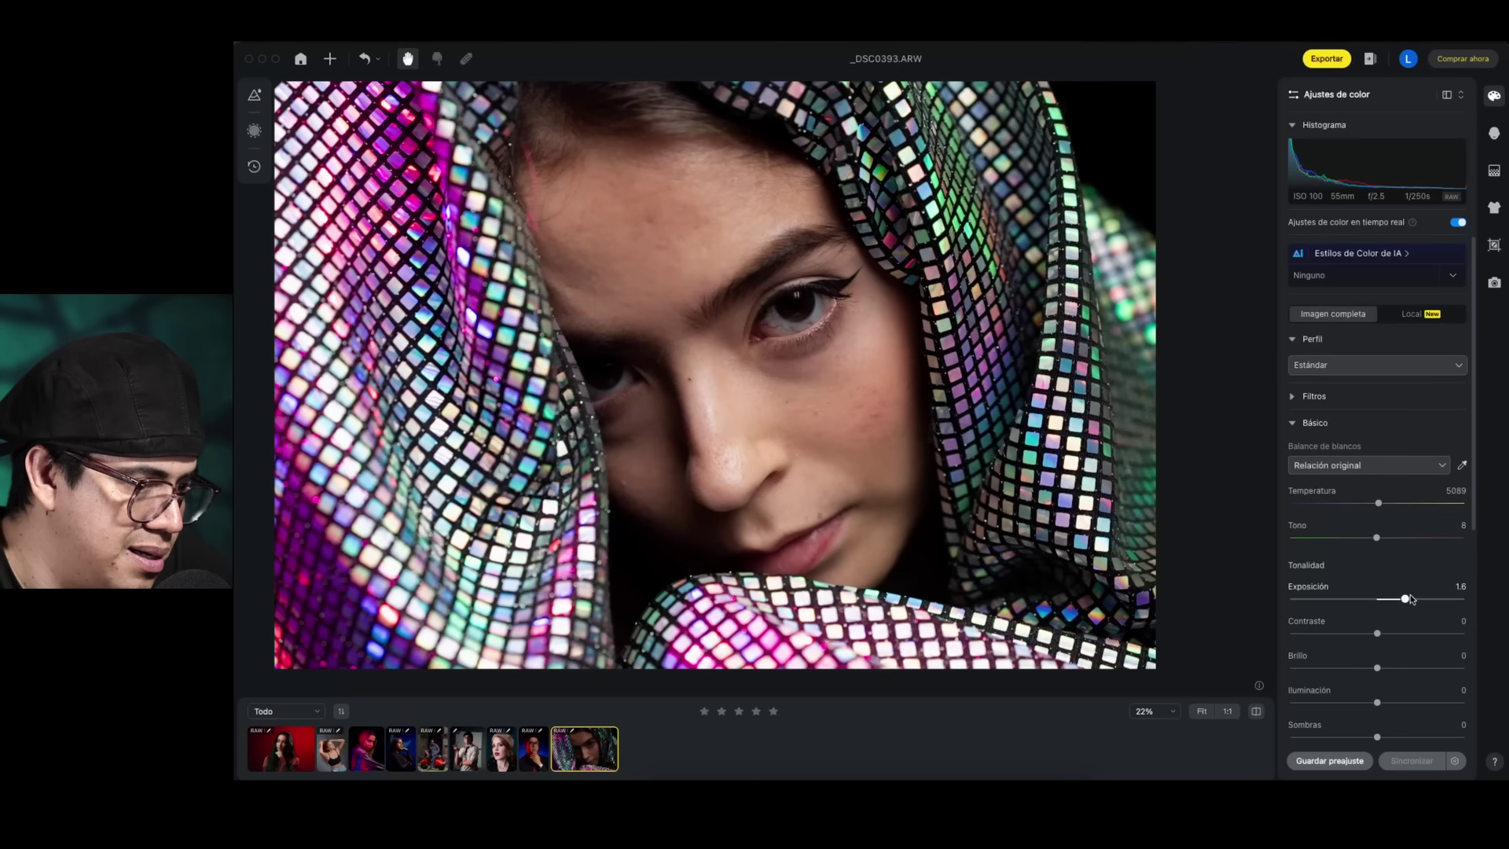
Set Pecas y Acné to 95 and enable Lunares in the portrait's blemish removal settings
{"action": "left_click", "coordinate": [1494, 133]}
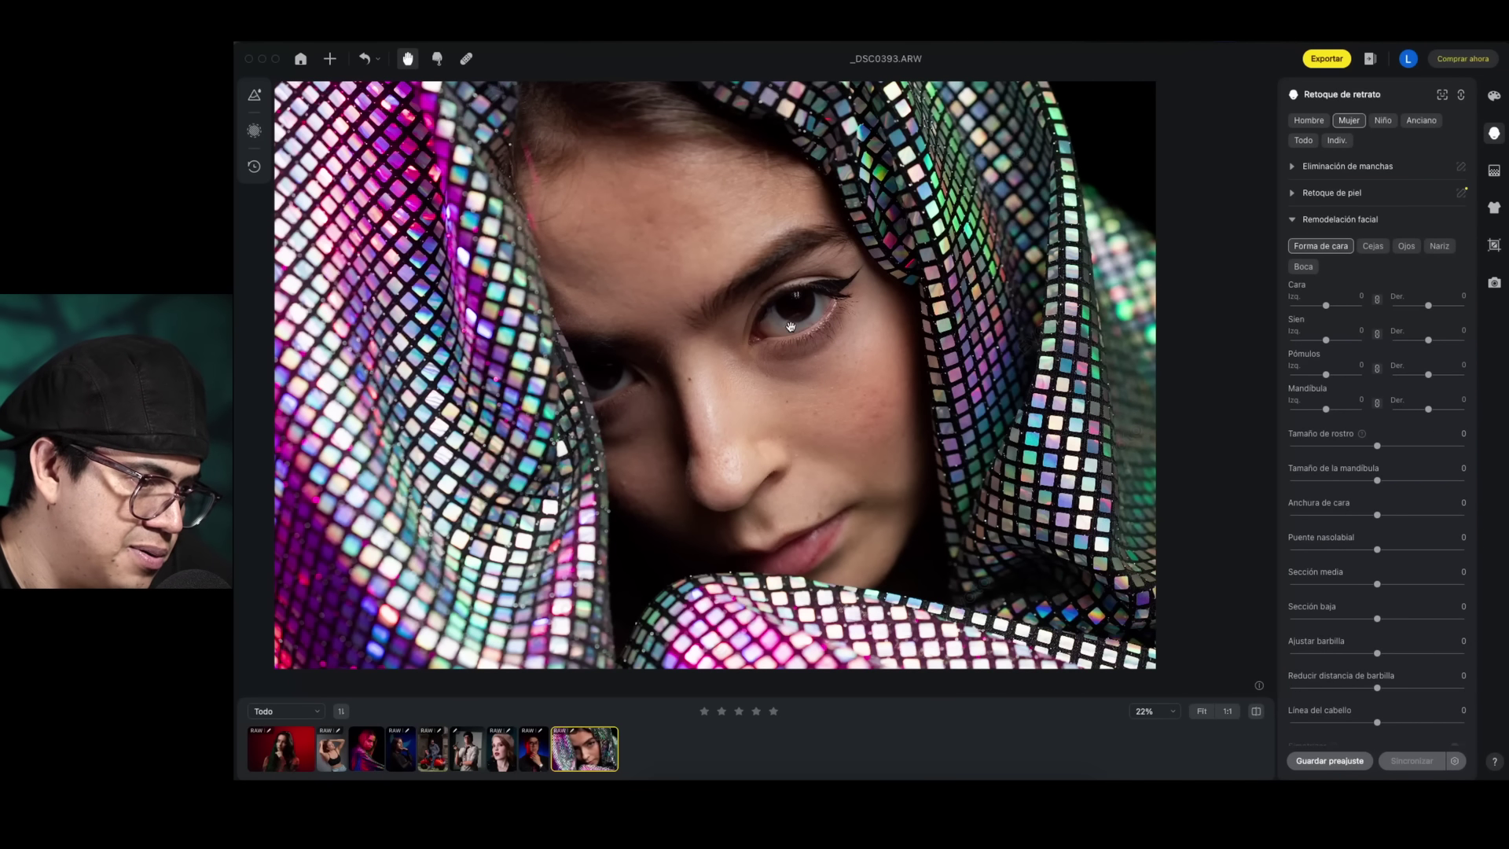
{"action": "left_click", "coordinate": [1298, 221]}
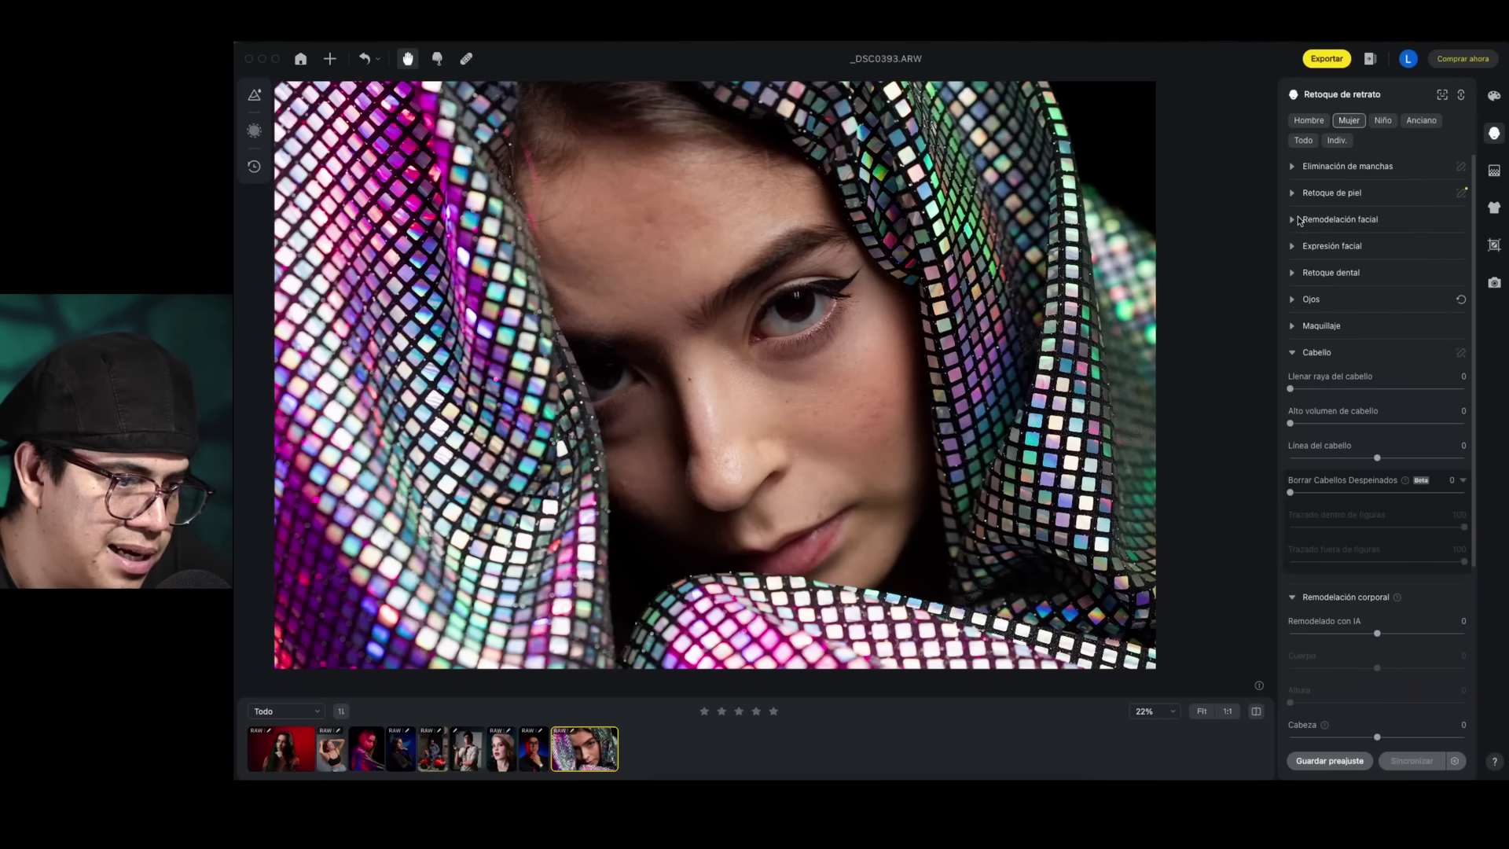
{"action": "left_click", "coordinate": [1290, 168]}
{"action": "left_click_drag", "start_coordinate": [1291, 205], "coordinate": [1455, 202]}
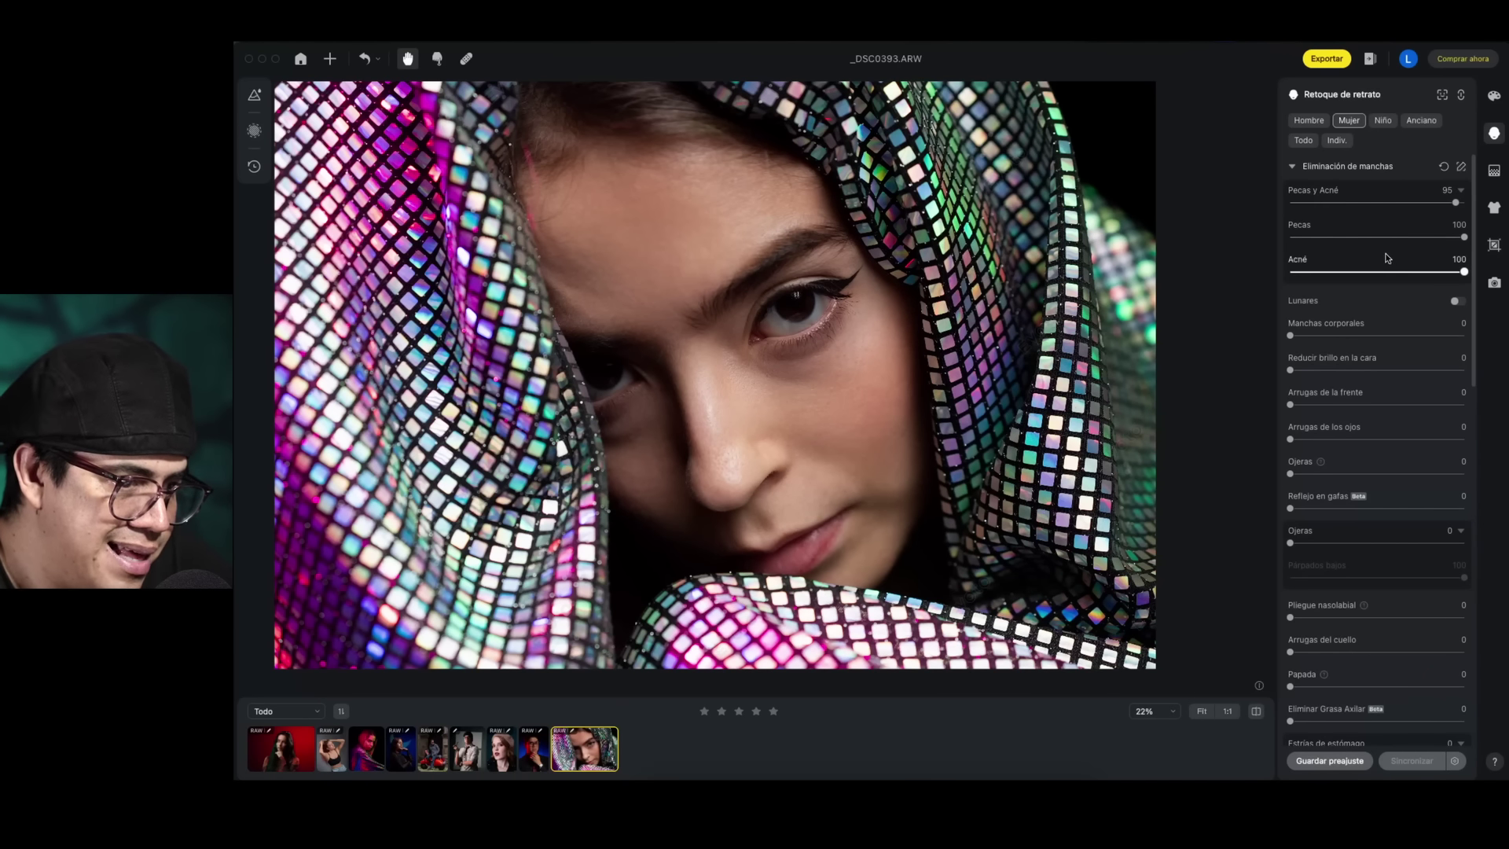
{"action": "left_click", "coordinate": [1458, 303]}
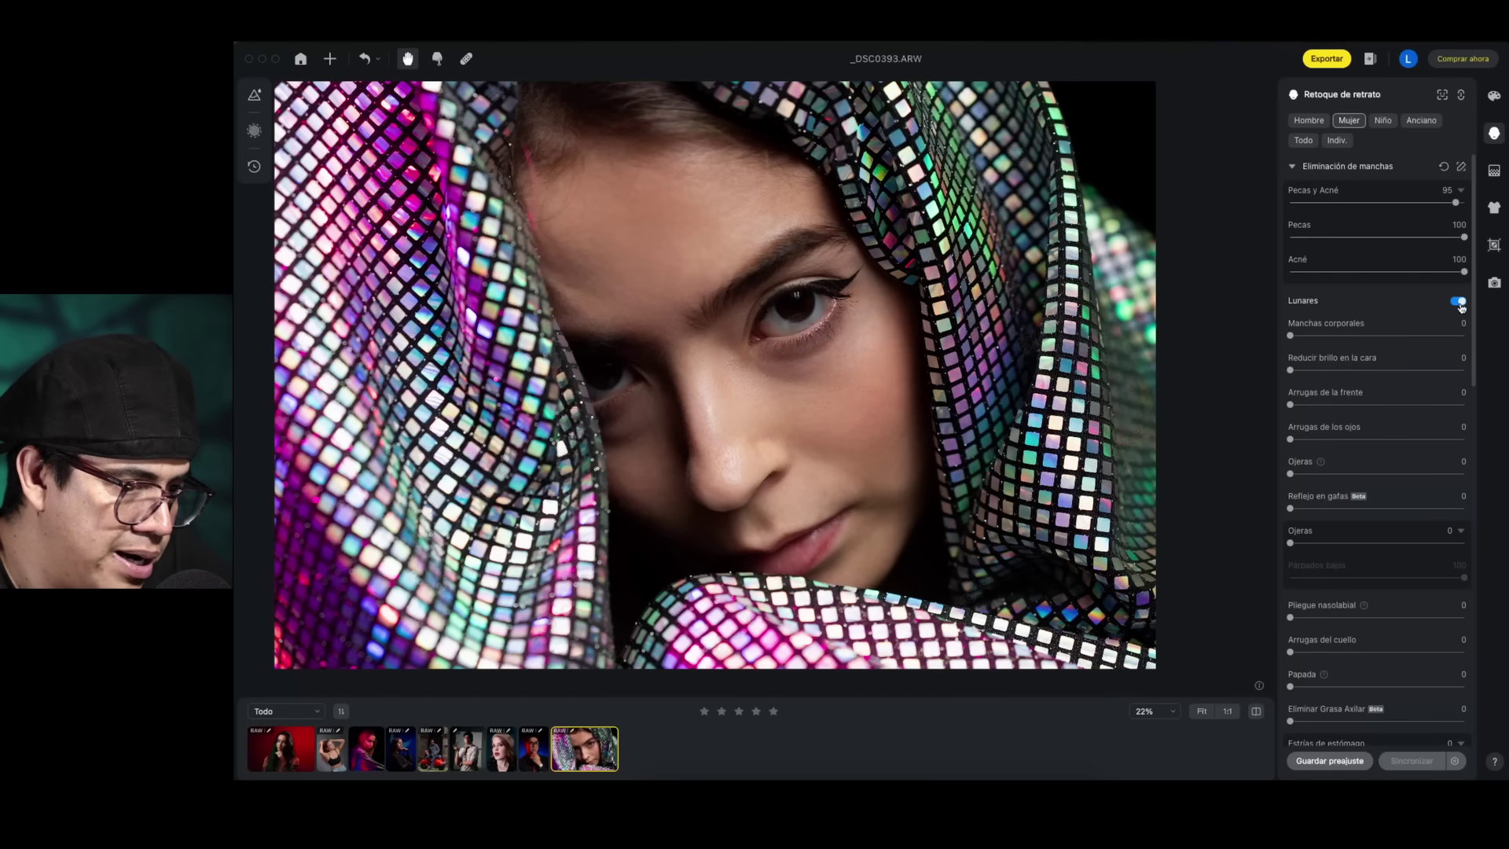
Set Reducir brillo en la cara to 76, try Arrugas de la frente at 79 before returning it to 0, and set the first Ojeras setting to 100
{"action": "scroll", "coordinate": [1345, 409], "scroll_direction": "down", "scroll_amount": 3}
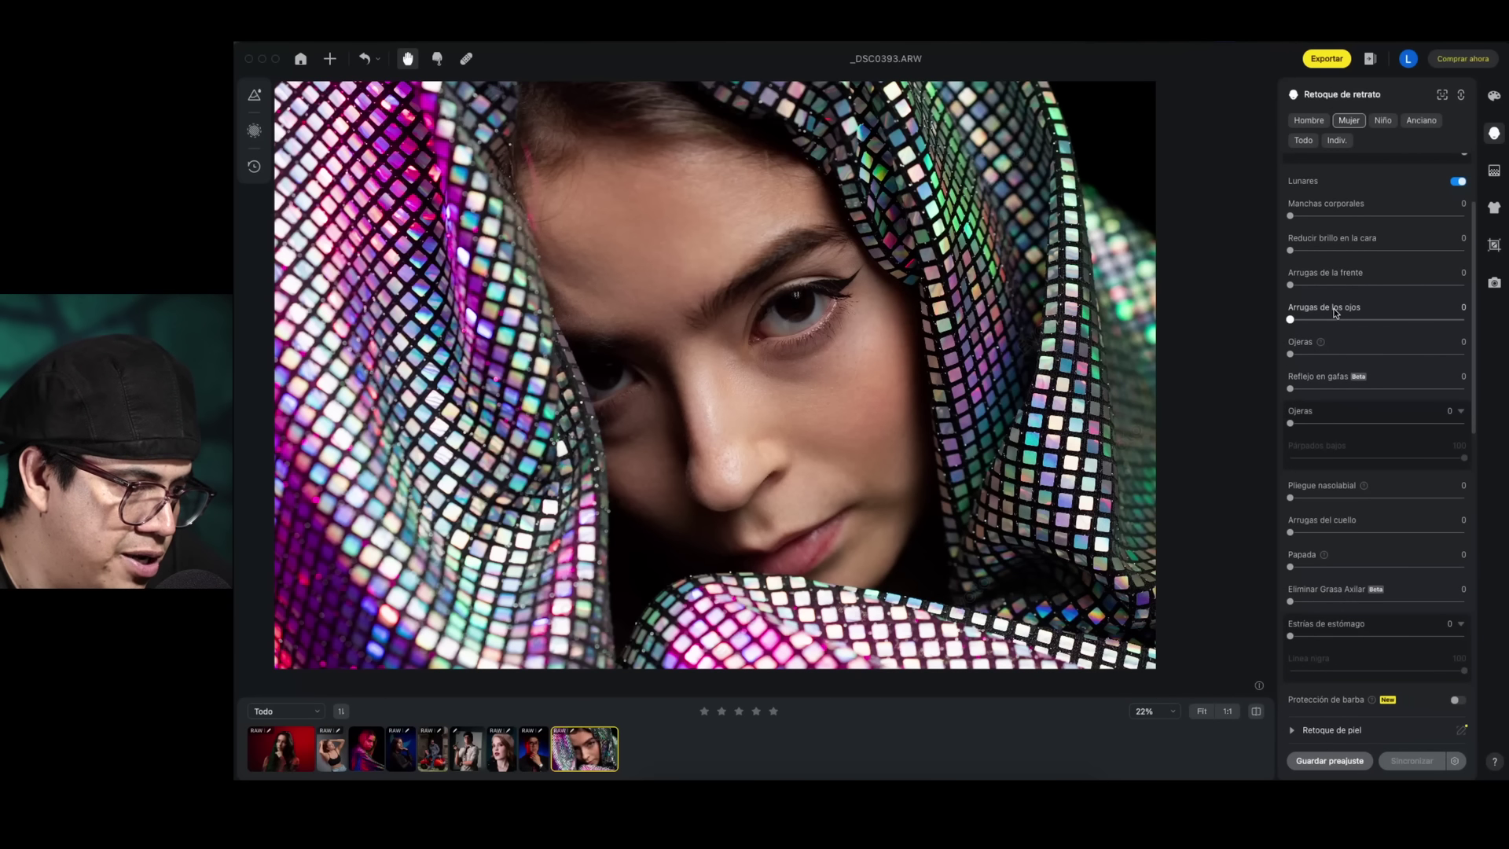
{"action": "left_click_drag", "start_coordinate": [1289, 252], "coordinate": [1422, 250]}
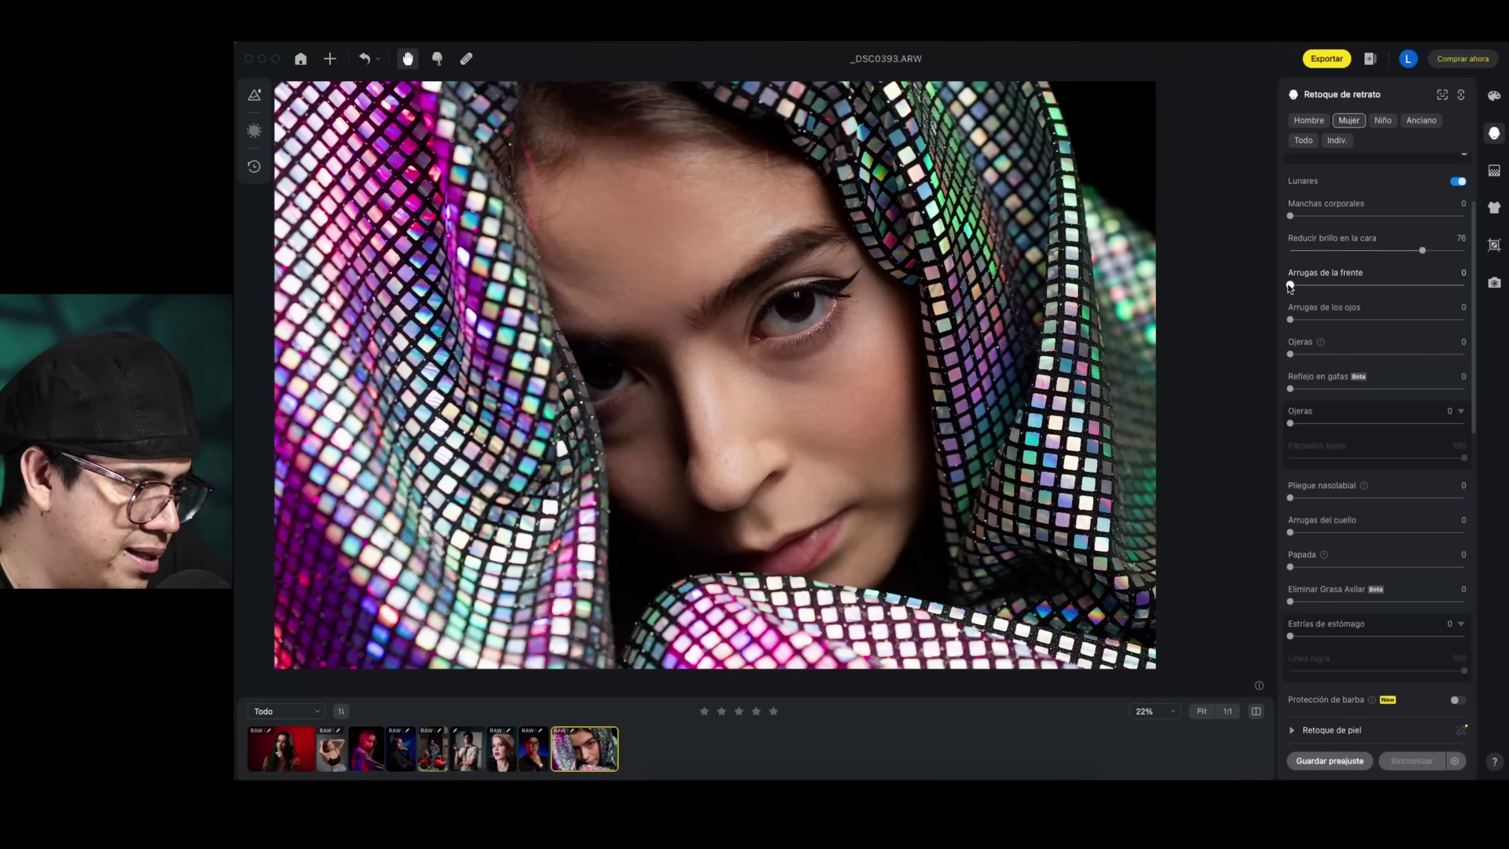
{"action": "left_click_drag", "start_coordinate": [1291, 286], "coordinate": [1427, 285]}
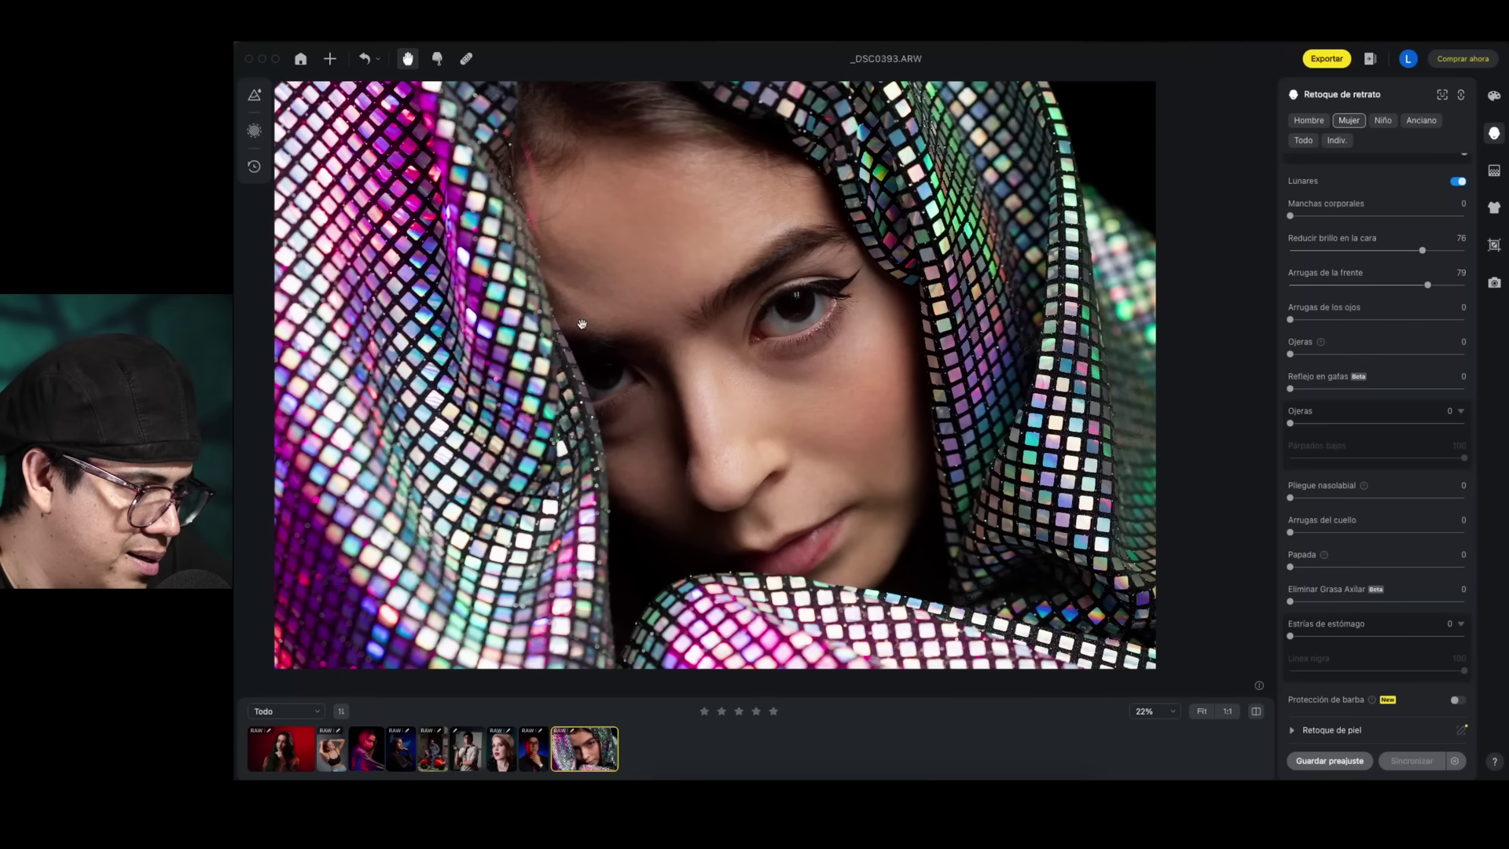
{"action": "left_click_drag", "start_coordinate": [1427, 285], "coordinate": [1289, 285]}
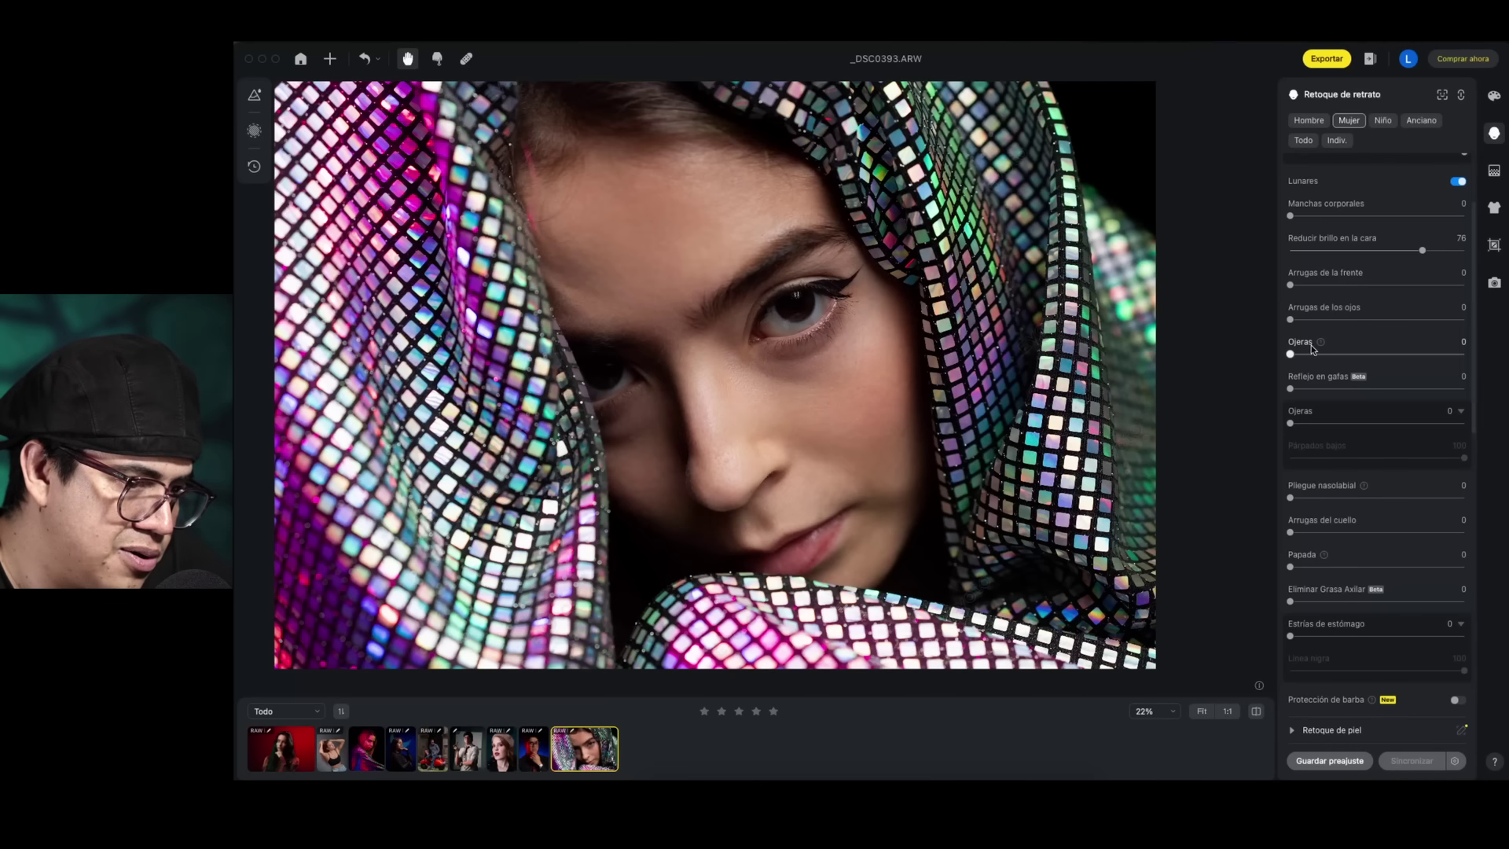
{"action": "left_click_drag", "start_coordinate": [1291, 355], "coordinate": [1488, 363]}
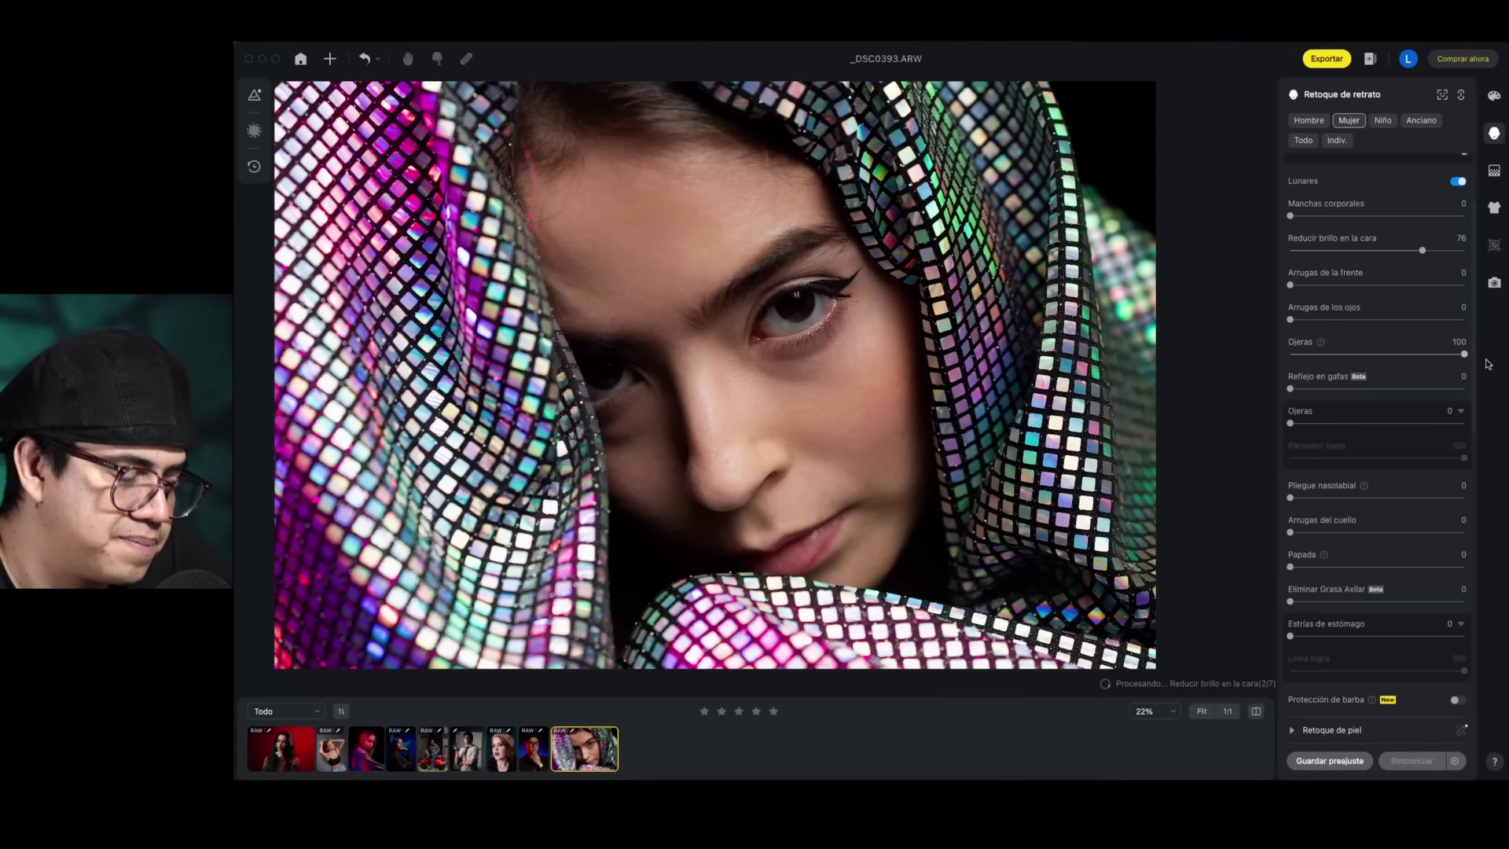